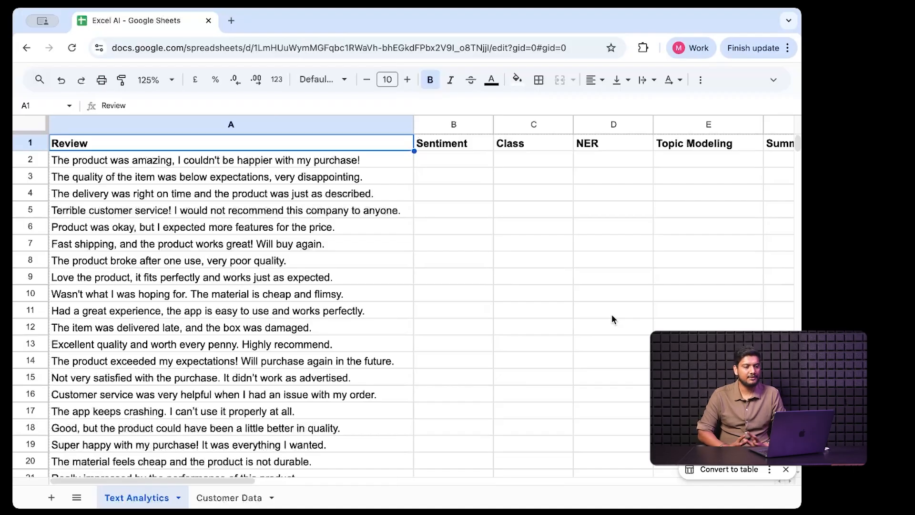
Step: Look through the customer reviews and the empty analysis columns, from Sentiment onward, in the Text Analytics sheet
scroll(255, 365, "down", 20)
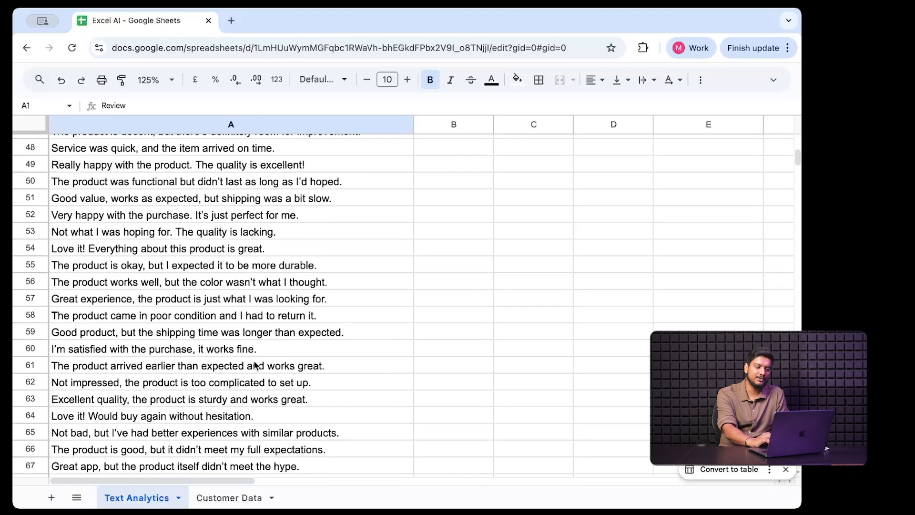
scroll(255, 364, "up", 20)
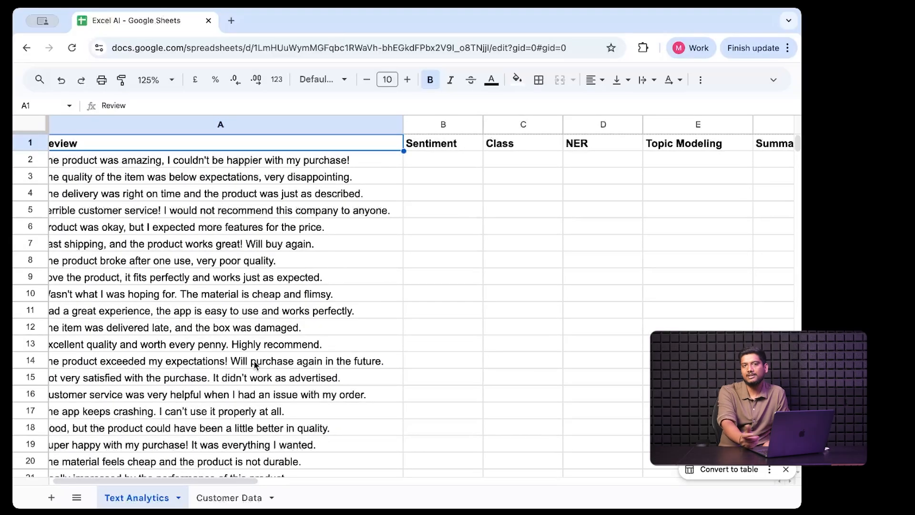
scroll(382, 328, "right", 5)
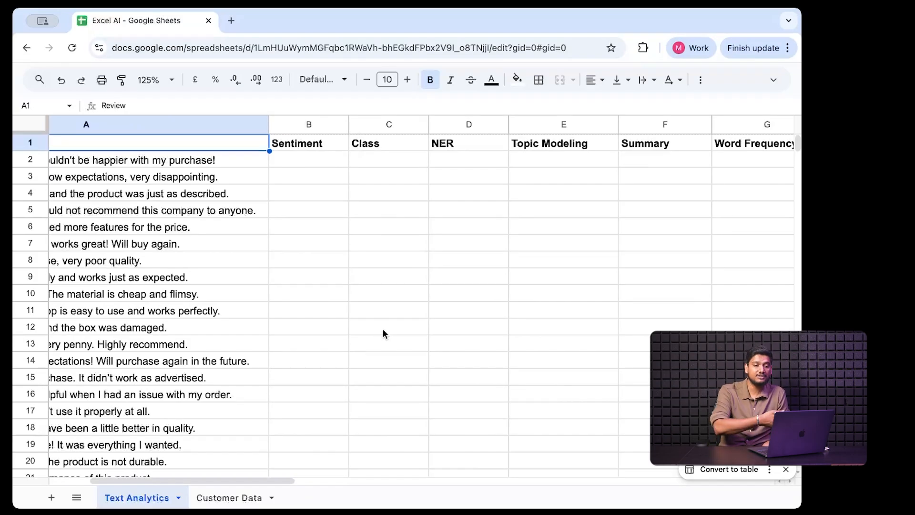
scroll(383, 332, "right", 8)
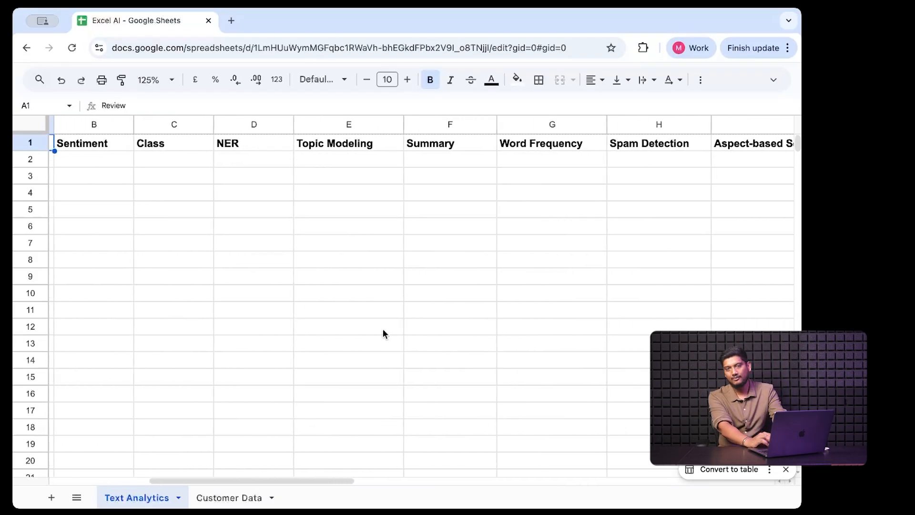
scroll(383, 333, "right", 1)
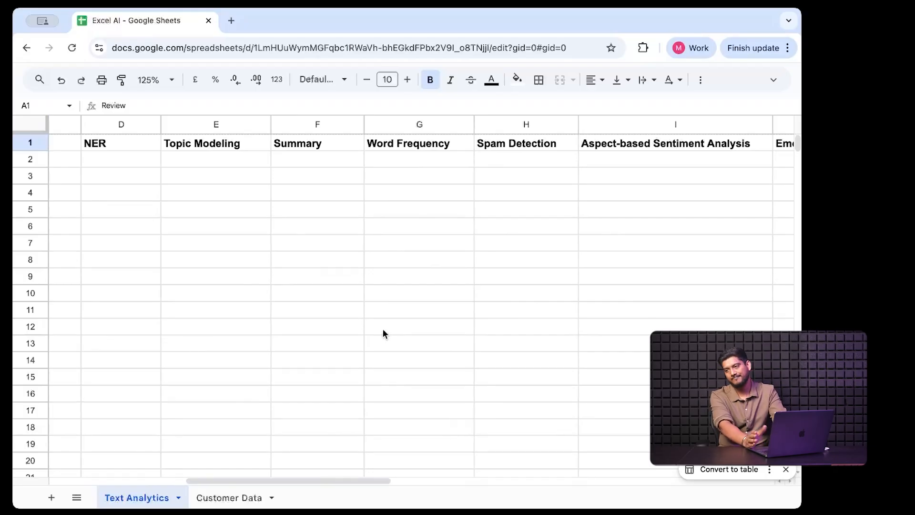
scroll(383, 333, "left", 10)
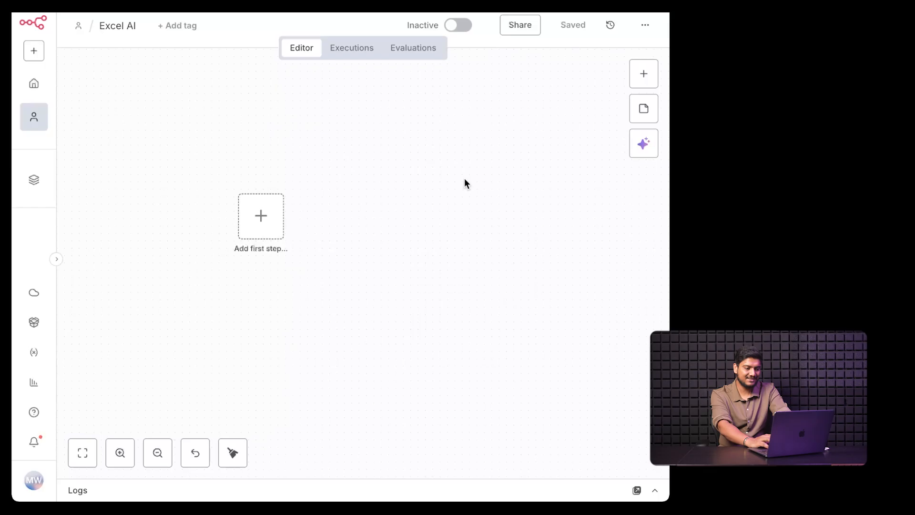
Step: In n8n, add a Manual Trigger as the workflow's first step and shift it left to make room for further nodes
left_click(282, 222)
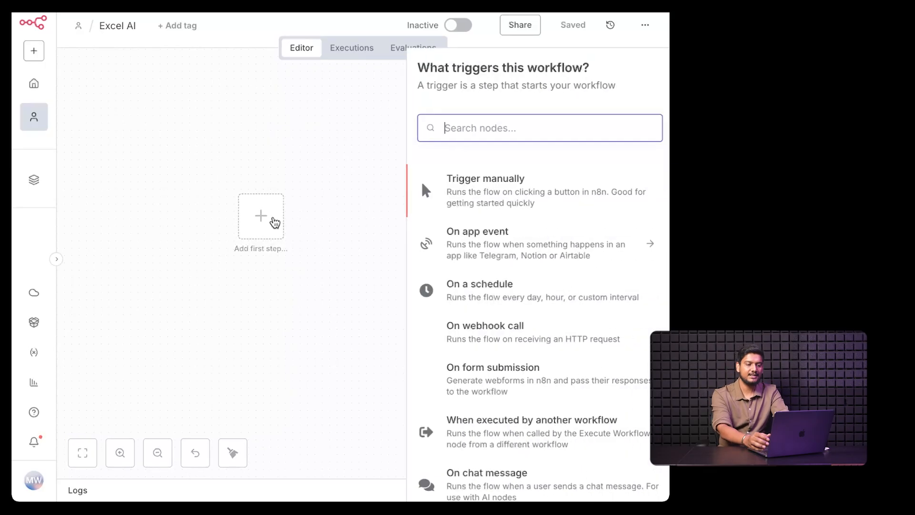
type("a")
type("m")
key("BackSpace")
key("BackSpace")
type("mna")
key("BackSpace")
key("BackSpace")
type("anual")
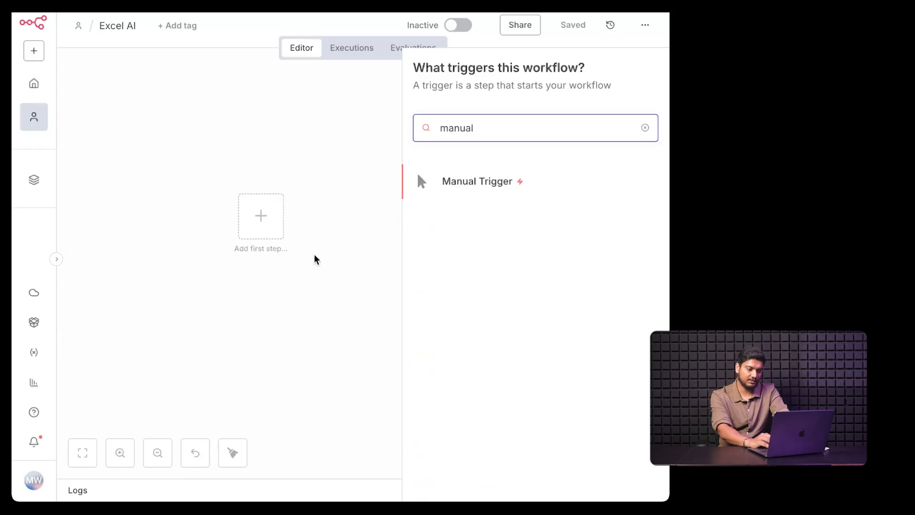
left_click(487, 190)
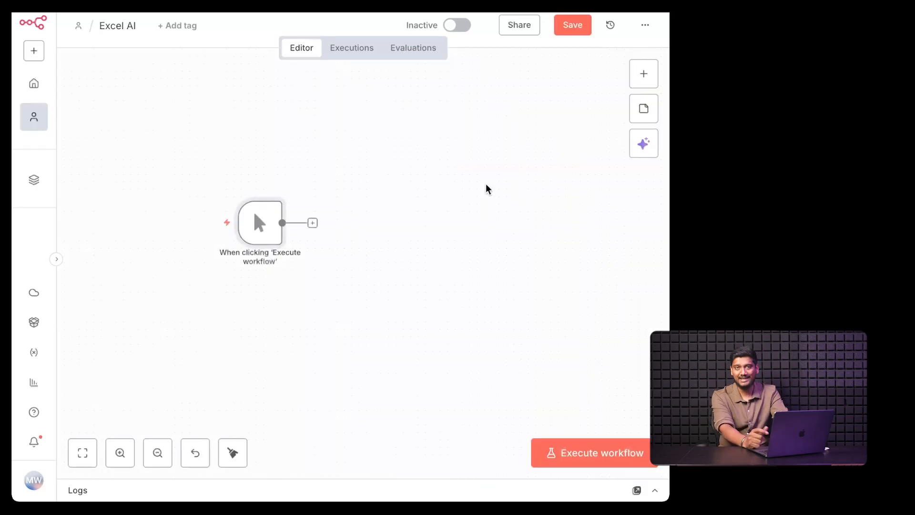
left_click_drag(269, 241, 194, 226)
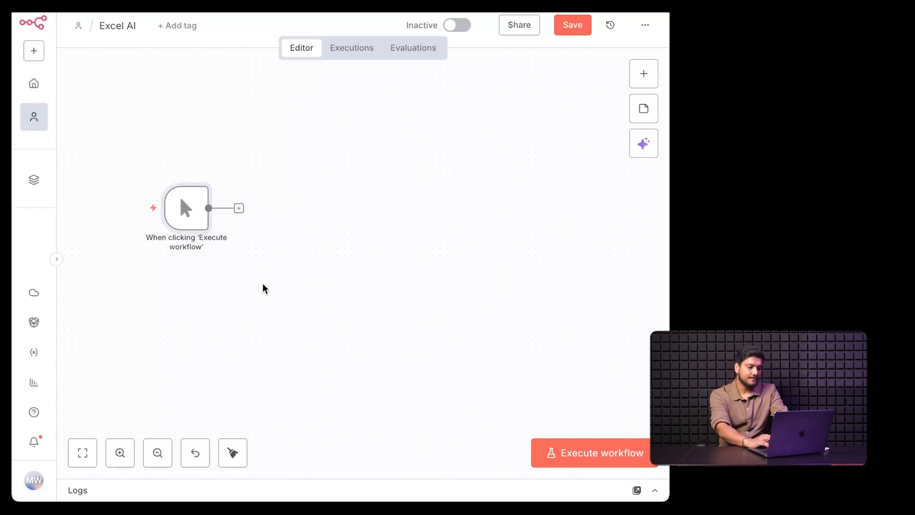
Step: Add a Google Sheets node with the Get row(s) in sheet action after the manual trigger
left_click(239, 209)
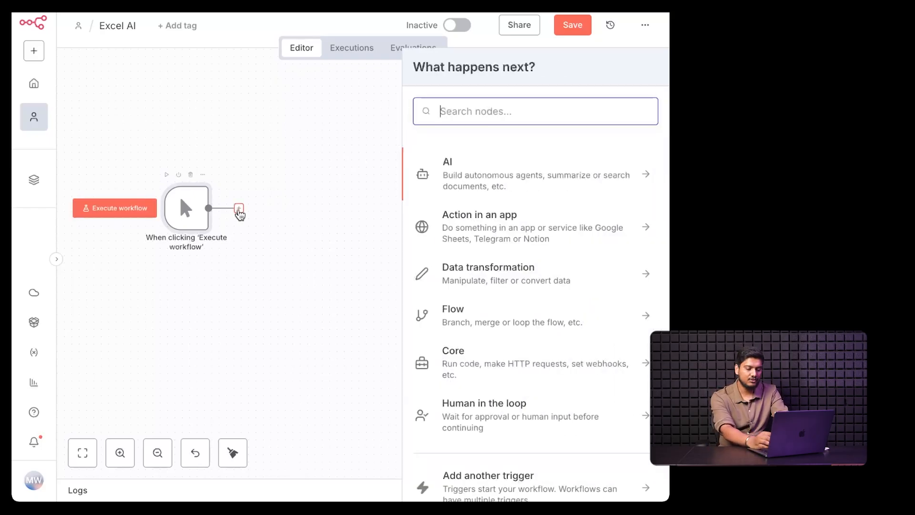
type("google shee")
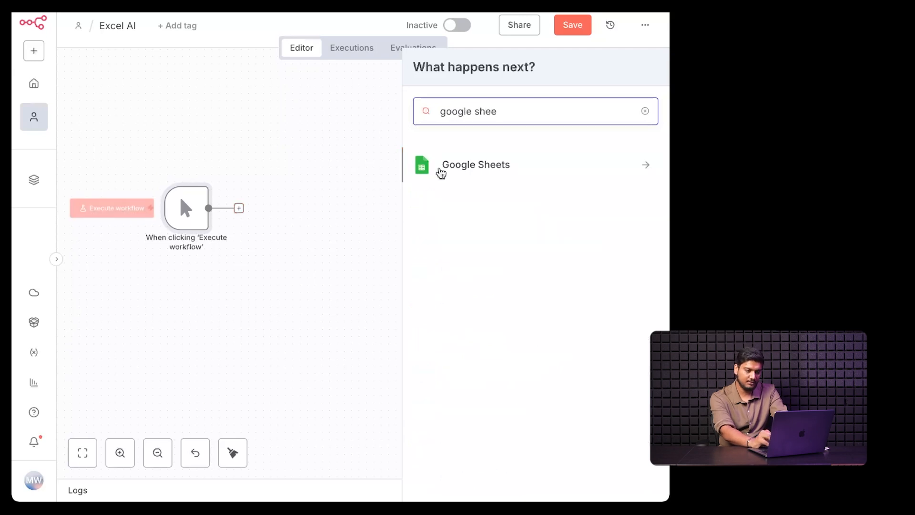
left_click(441, 167)
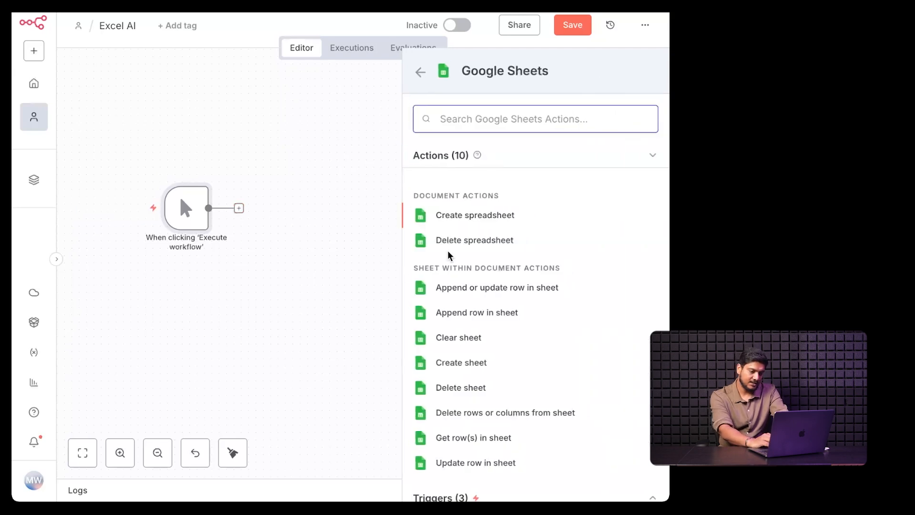
scroll(468, 254, "down", 1)
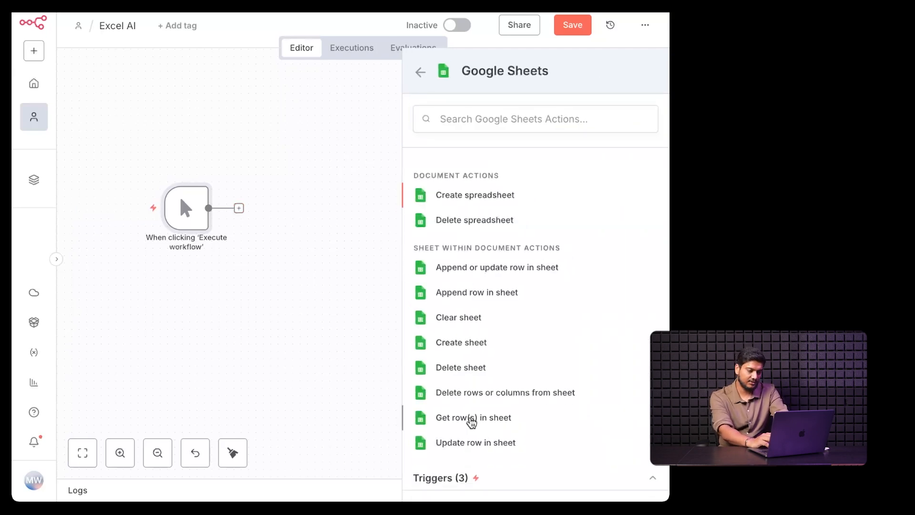
left_click(471, 420)
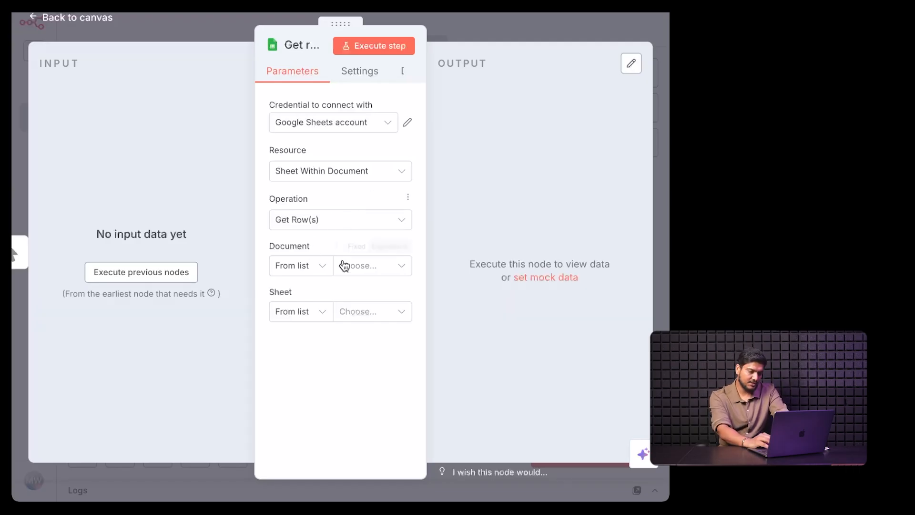
Step: Set the Get row(s) node to read the Text Analytics sheet of the Excel AI document and return to the canvas
left_click(361, 272)
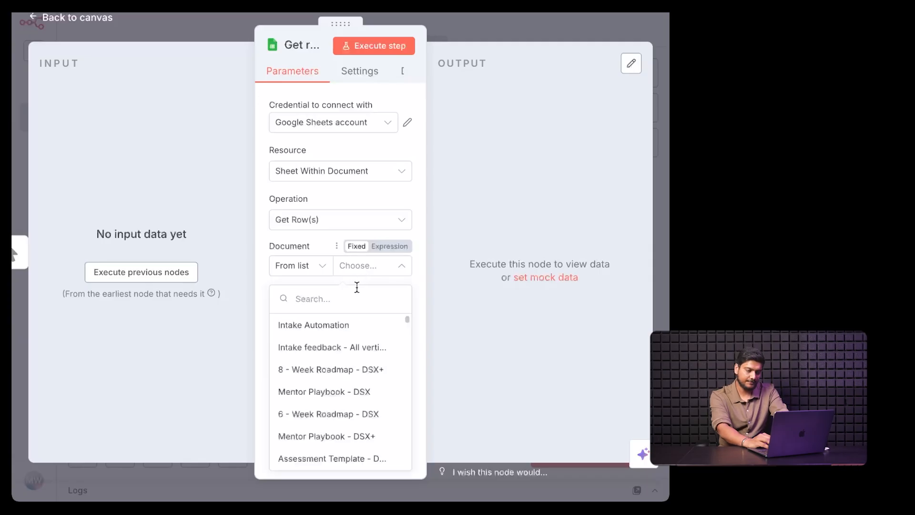
scroll(353, 361, "down", 5)
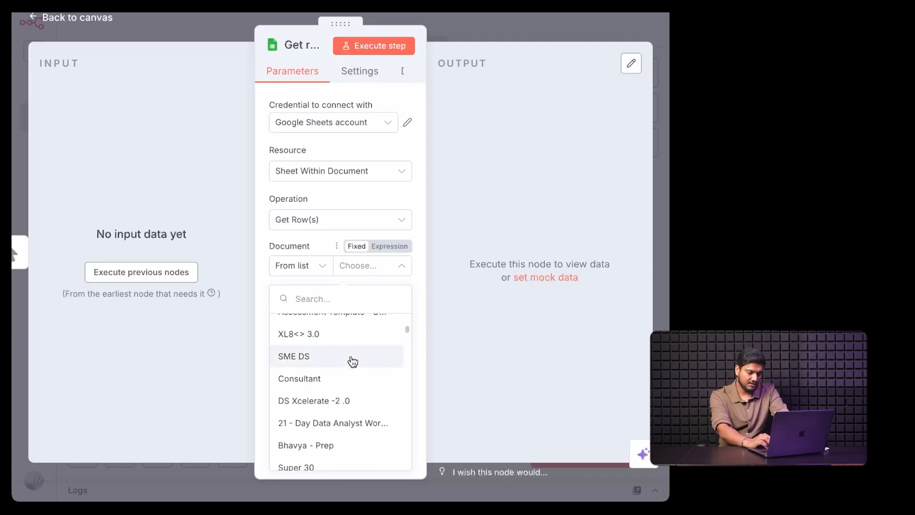
scroll(353, 361, "up", 2)
scroll(352, 361, "up", 2)
type("e")
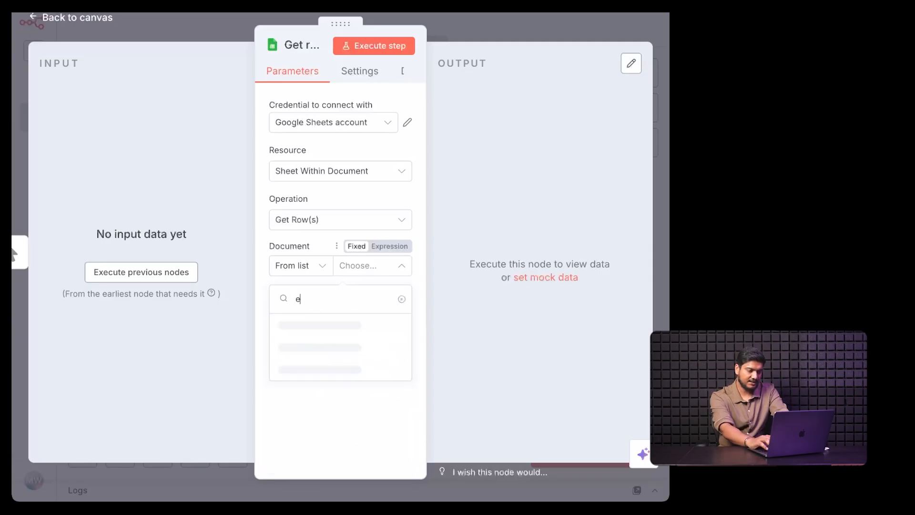
type("xcel ai")
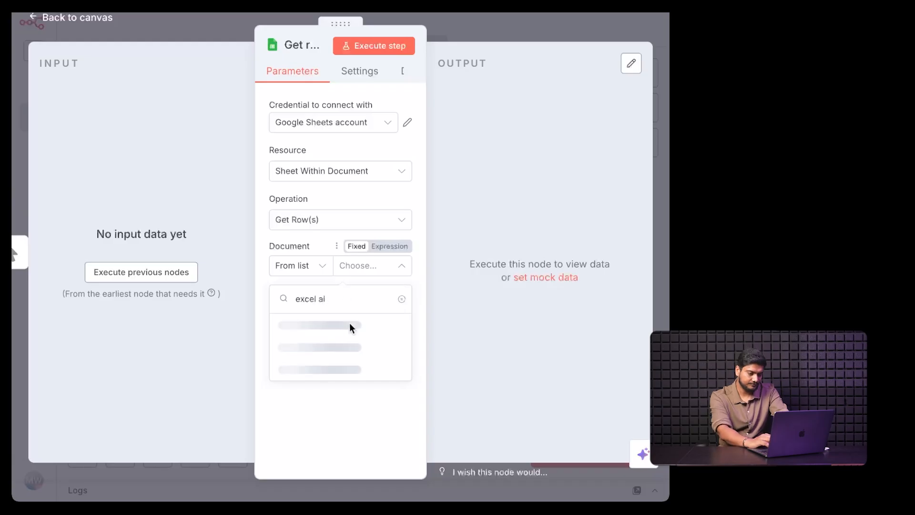
left_click(352, 334)
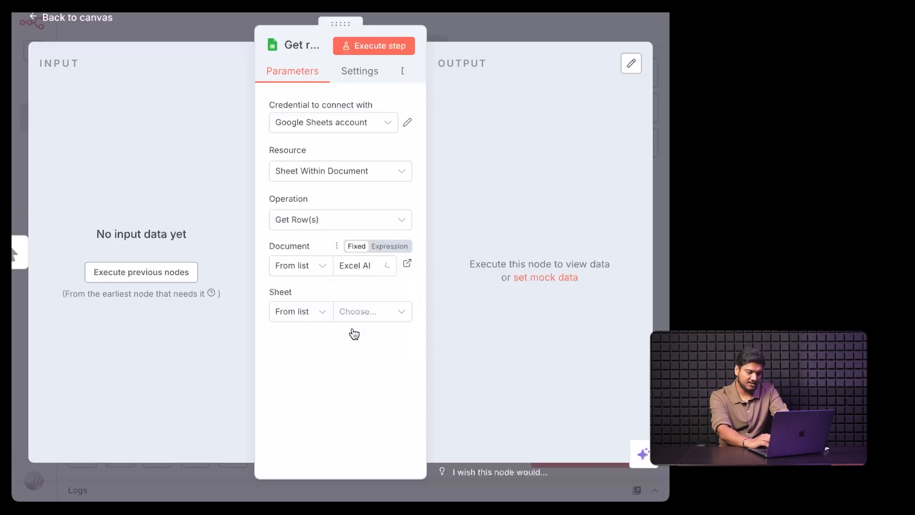
left_click(371, 319)
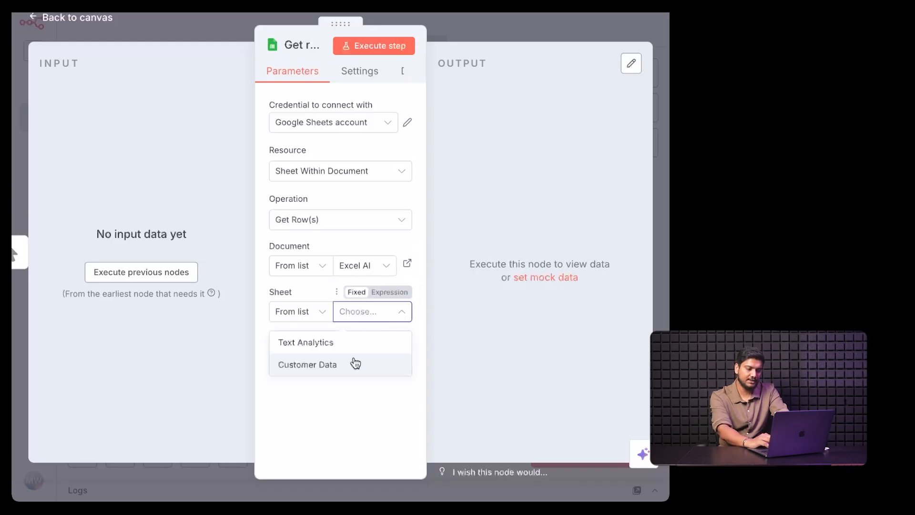
left_click(366, 352)
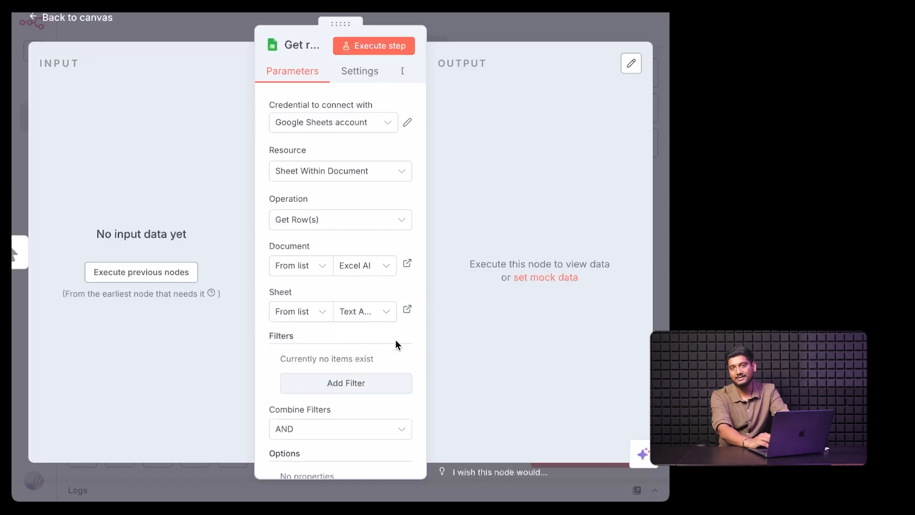
left_click(62, 20)
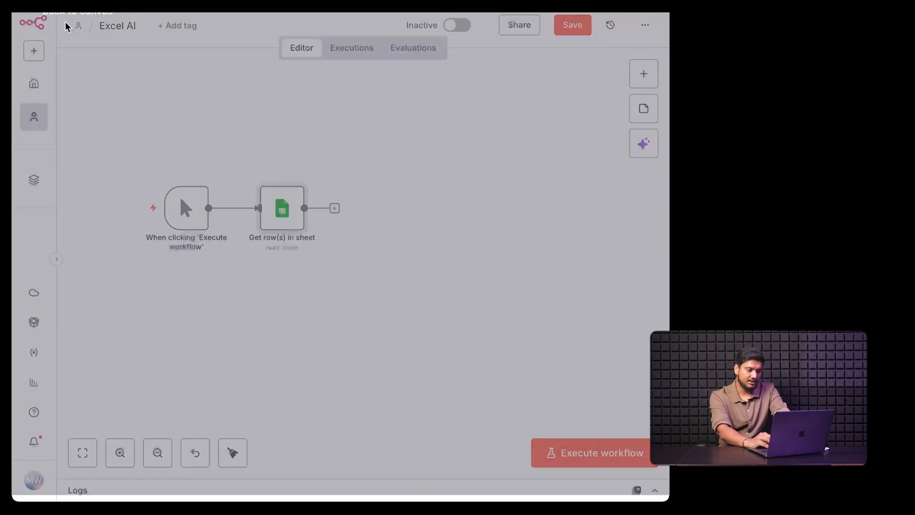
Step: Execute the workflow and examine the rows and columns output by the Get row(s) in sheet node
left_click(566, 460)
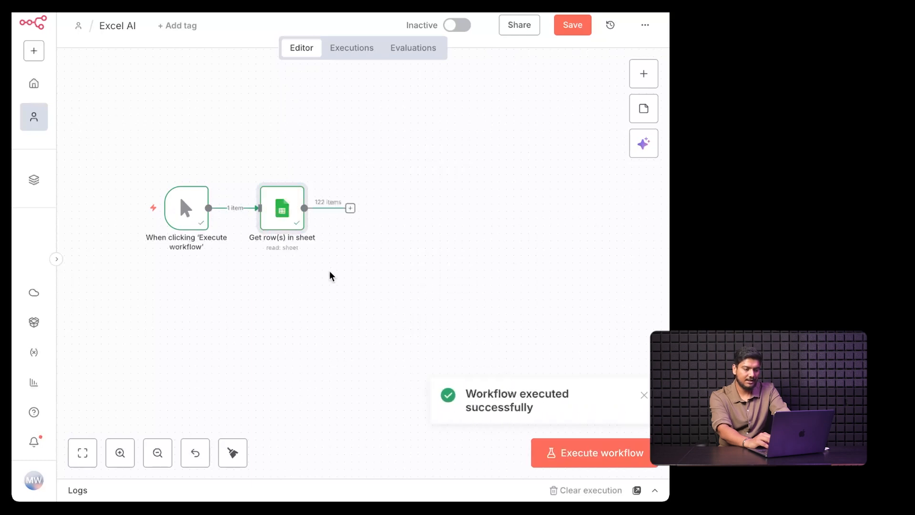
double_click(282, 224)
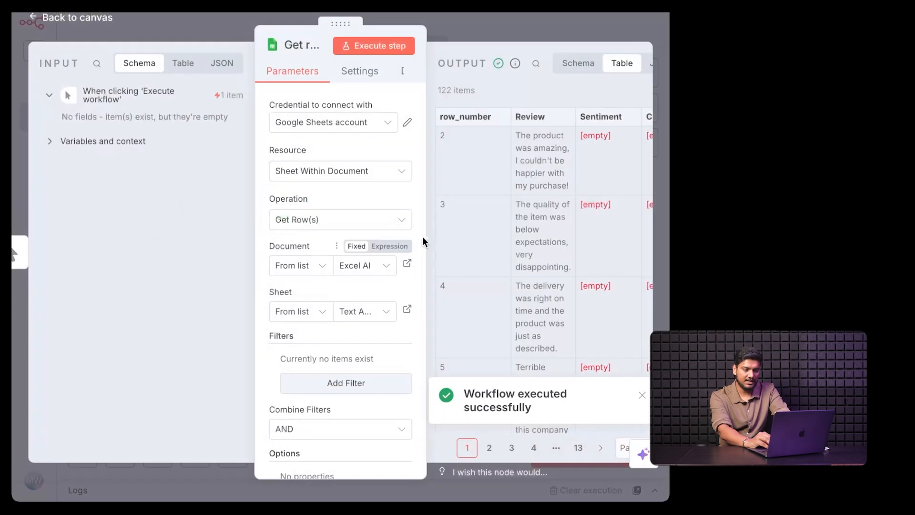
scroll(523, 267, "right", 1)
scroll(523, 268, "right", 10)
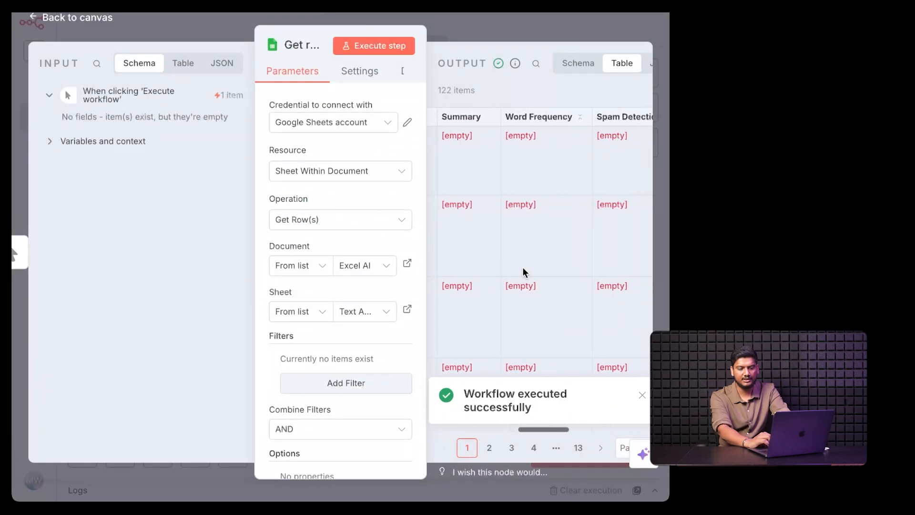
scroll(523, 267, "left", 10)
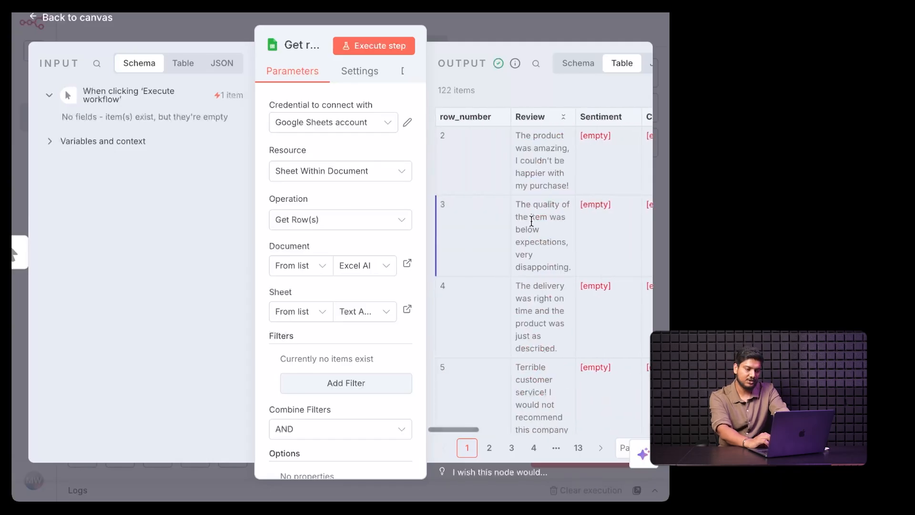
scroll(532, 221, "down", 8)
scroll(531, 220, "up", 8)
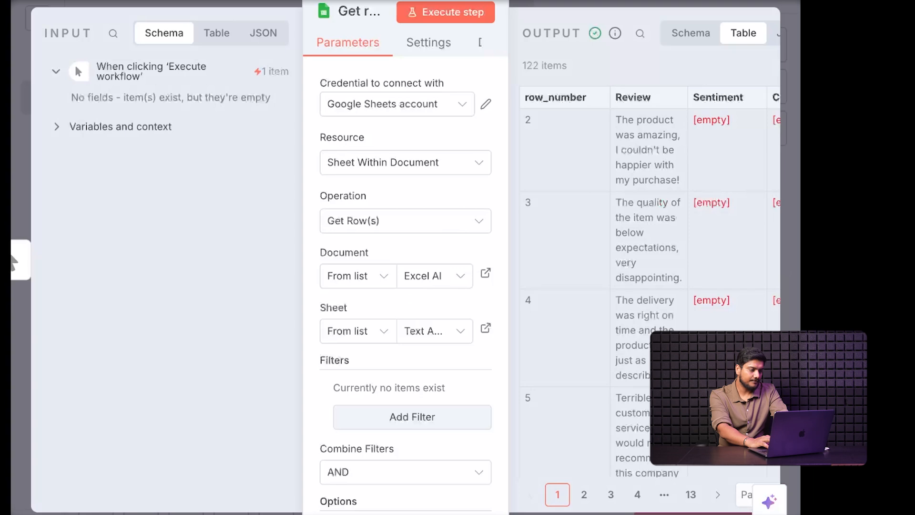
left_click(89, 6)
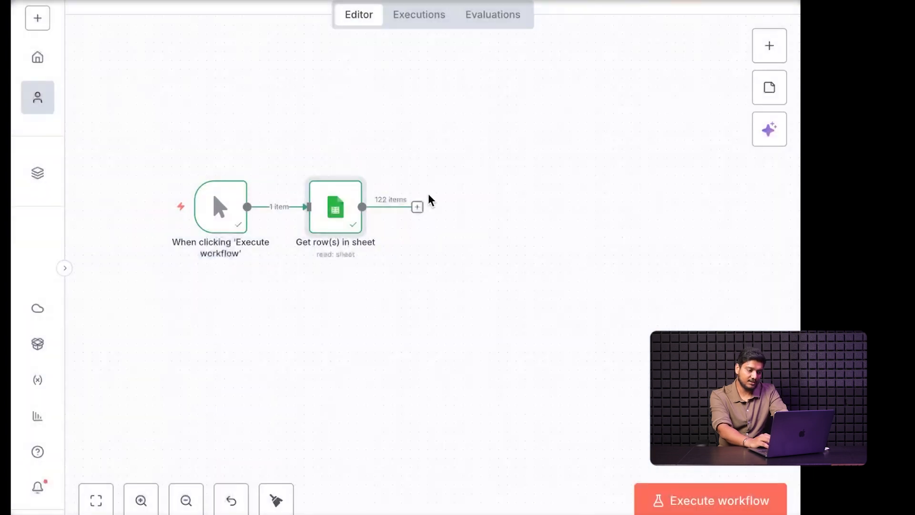
Step: Add an AI Agent node after the Get row(s) in sheet node
left_click(417, 207)
type("agent")
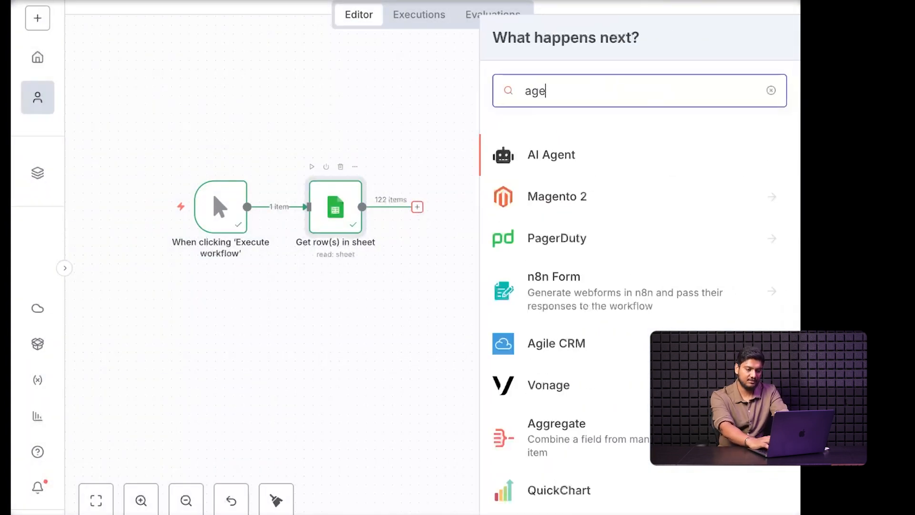
left_click(553, 160)
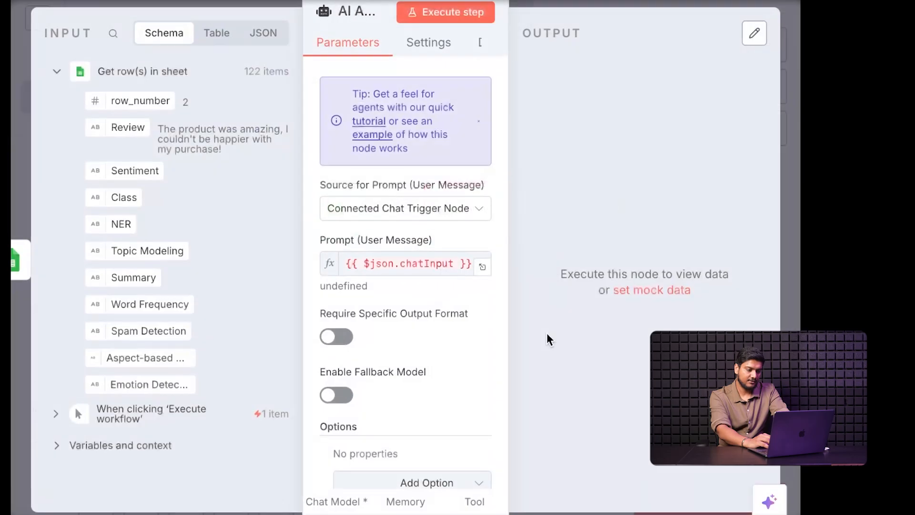
Step: Set the AI Agent's user prompt source to Define below, switch the prompt to an expression and expand its editor
left_click(408, 215)
left_click(390, 318)
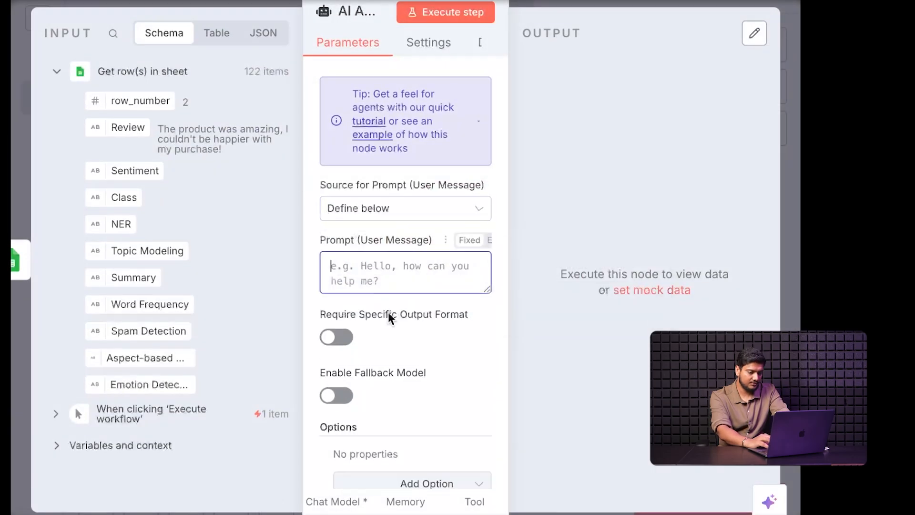
left_click(490, 242)
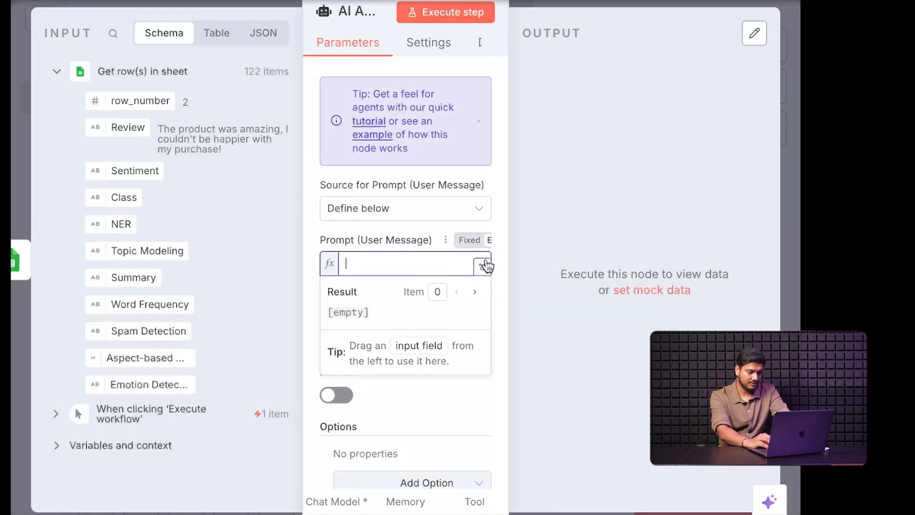
left_click(483, 266)
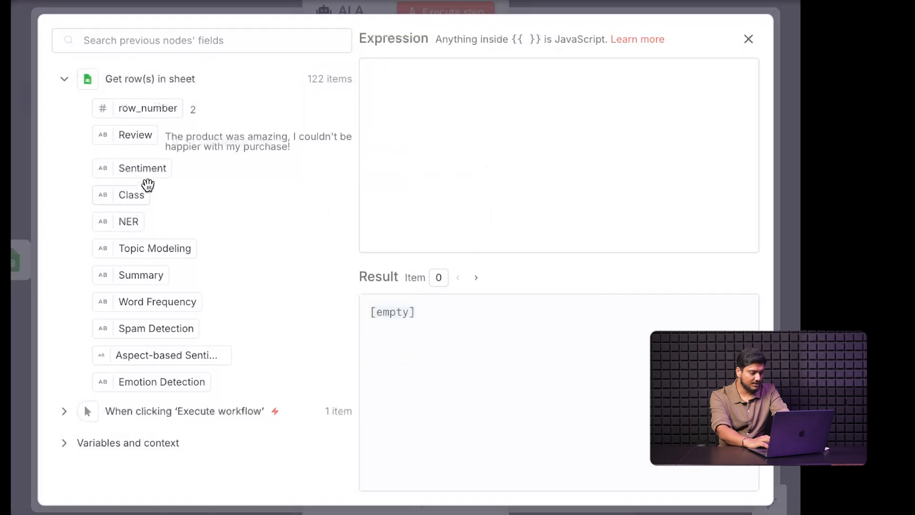
Step: Insert the Review field from Get row(s) in sheet into the prompt and add the line "Your task is as follows:" above it
left_click_drag(133, 140, 441, 94)
left_click(555, 95)
left_click(371, 78)
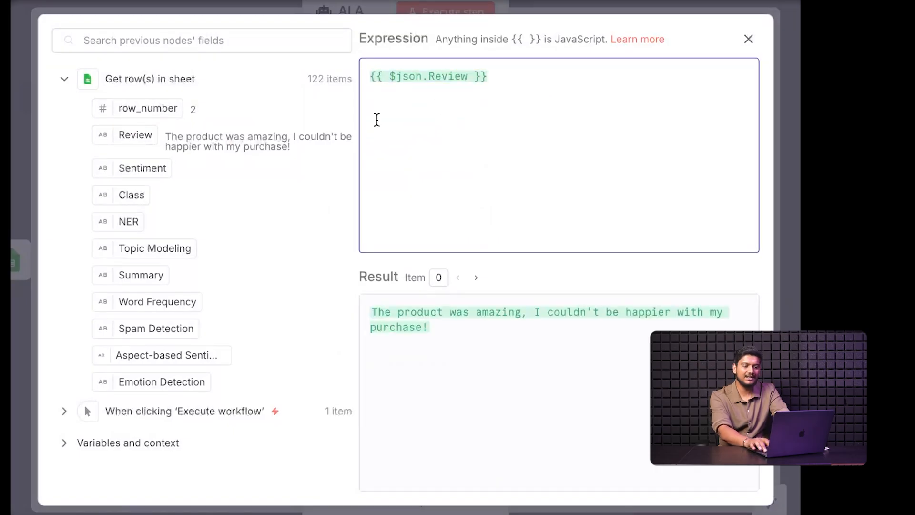
key("Return")
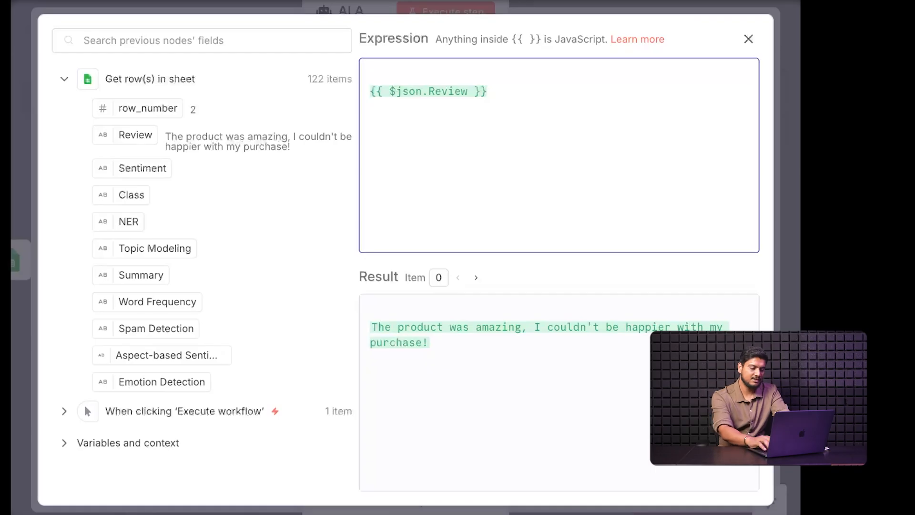
type("Your task is as follows:")
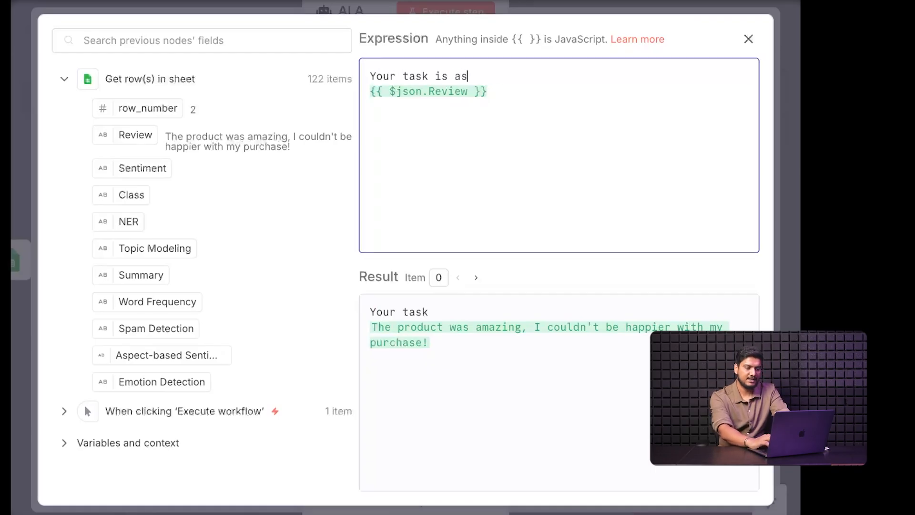
key("Return")
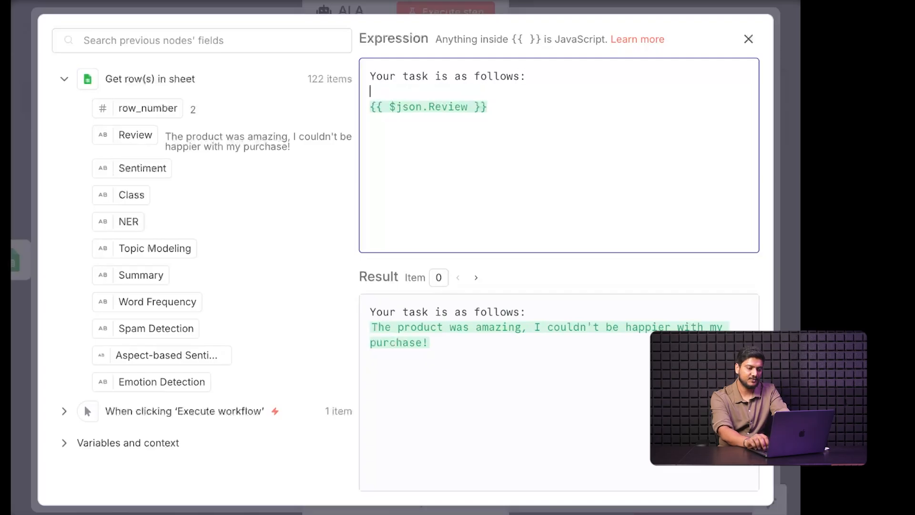
Step: Write "Take this review" before the Review field and "and classify the sentiment of the review in the following" after it
key("Down")
type("Take this rev")
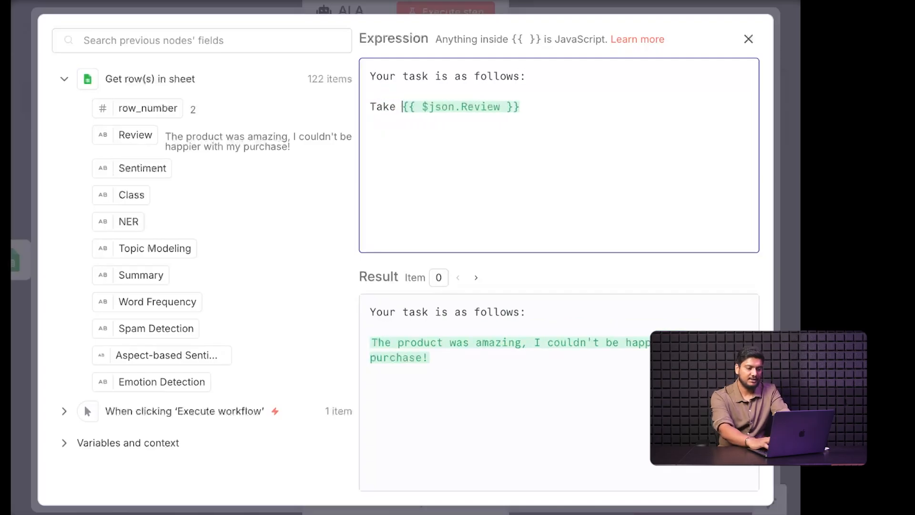
type("iew")
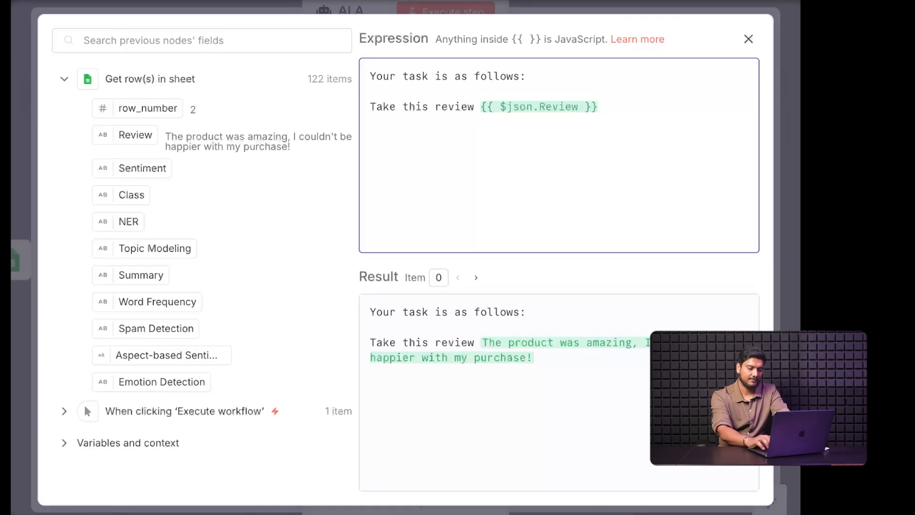
type("nd classify the senti")
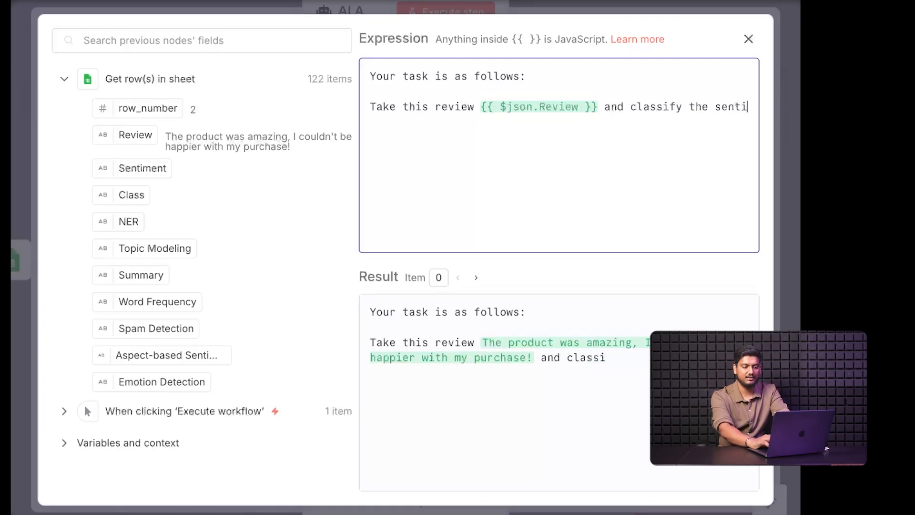
type("ment of the ")
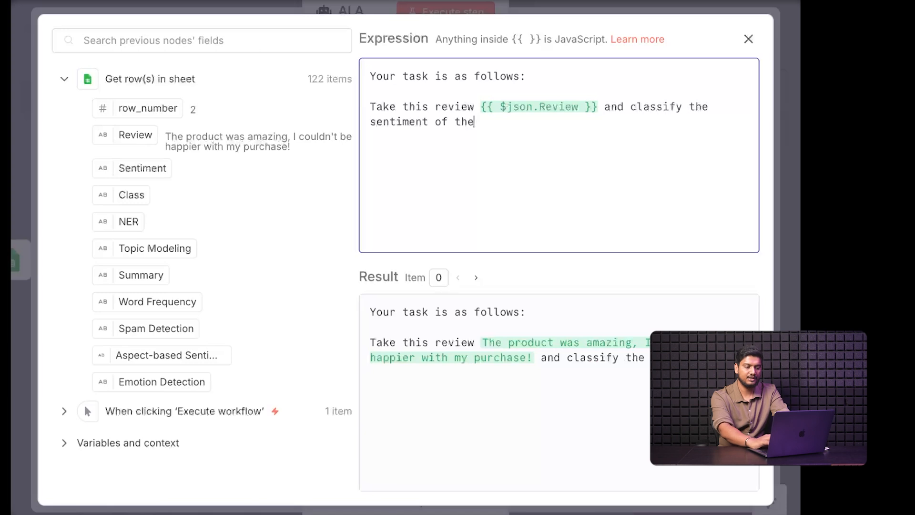
type("review in th")
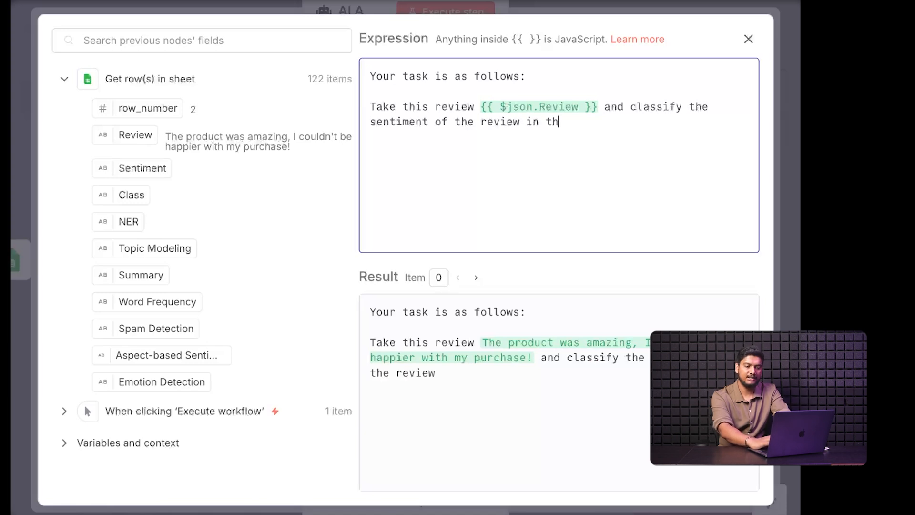
type("e following")
key("Return")
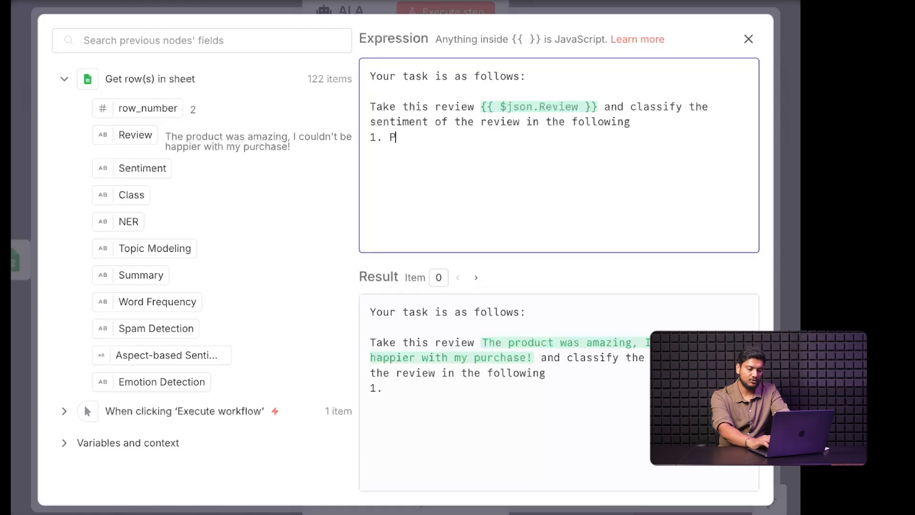
Step: List the sentiment classes in the prompt as 1. Positive, 2. Negative and 3. Neutral
type("1. Positive")
key("Return")
type("2")
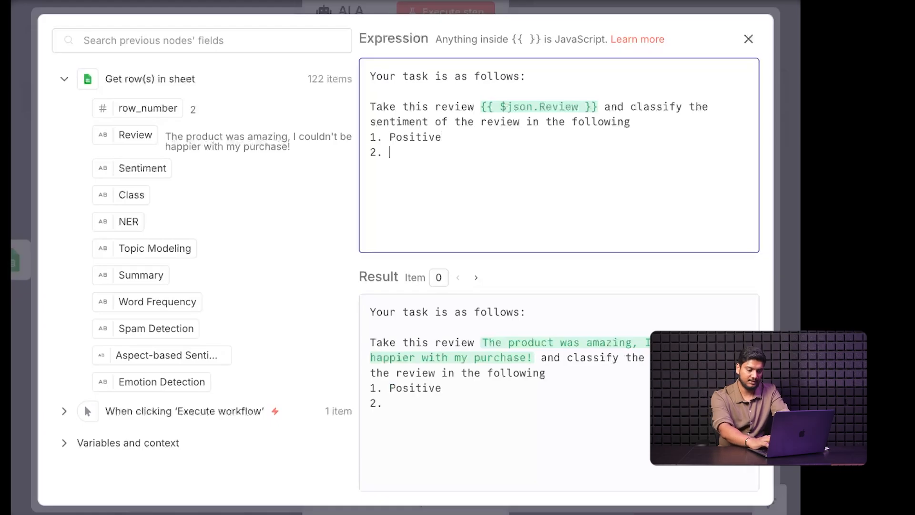
type(". Negative")
key("Return")
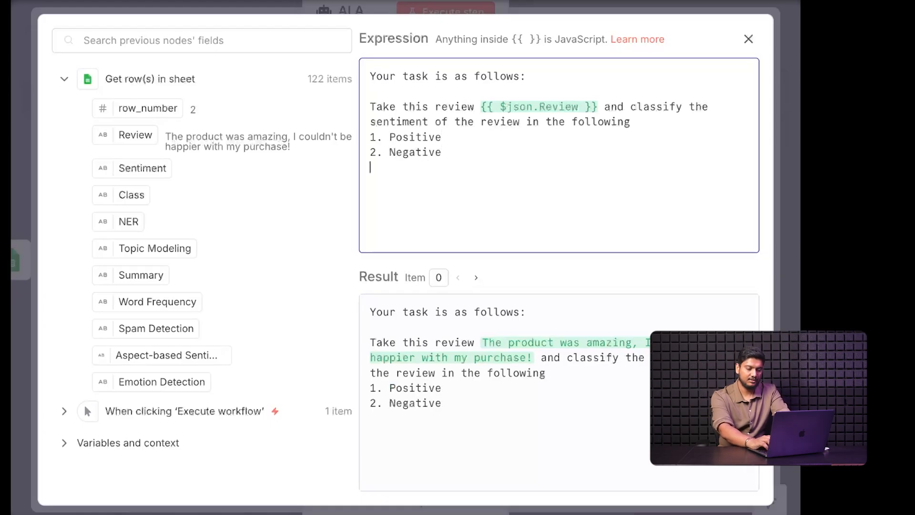
type("3. Neutral")
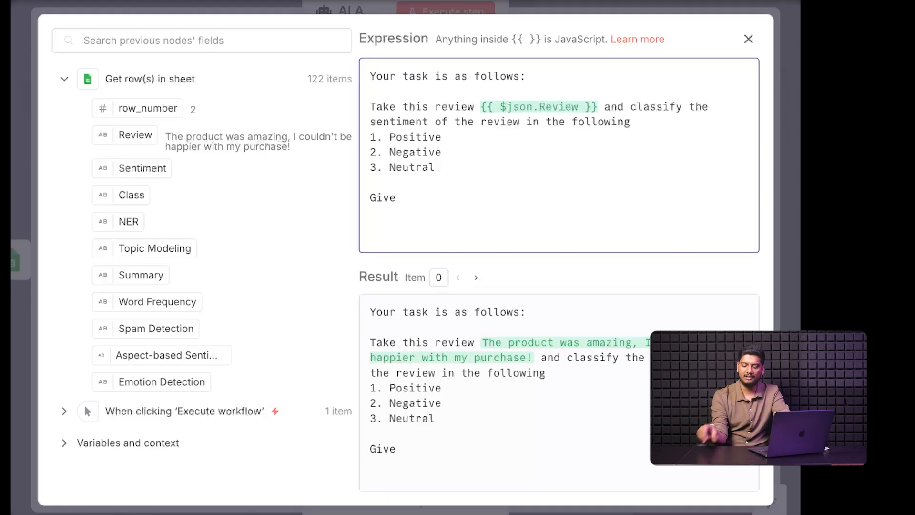
Step: End the prompt with "Give the output in the following JSON format:" and the item "1. sentiment", and close the expression editor
type("he output in the")
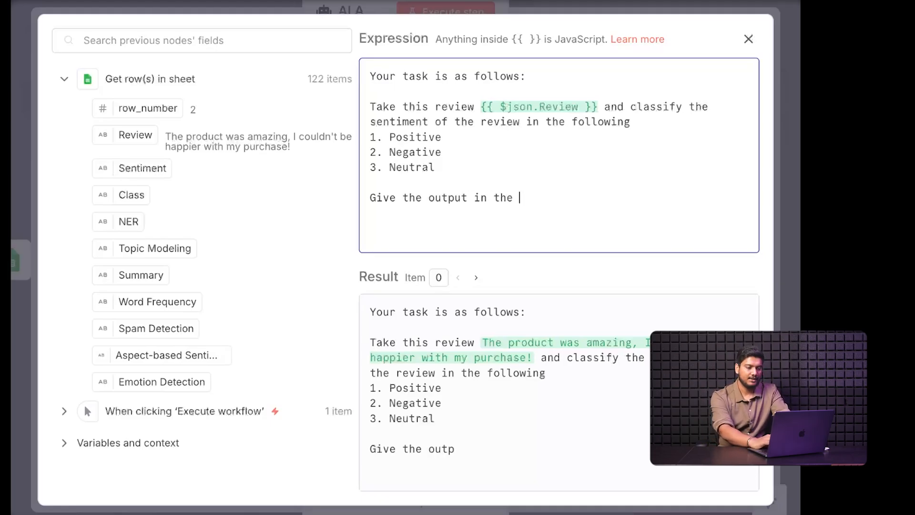
type(" following JSO")
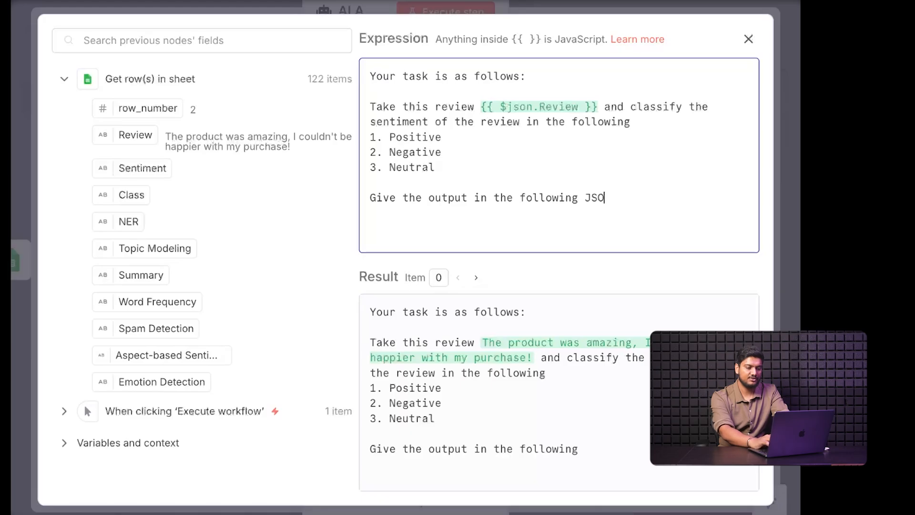
type("N format:")
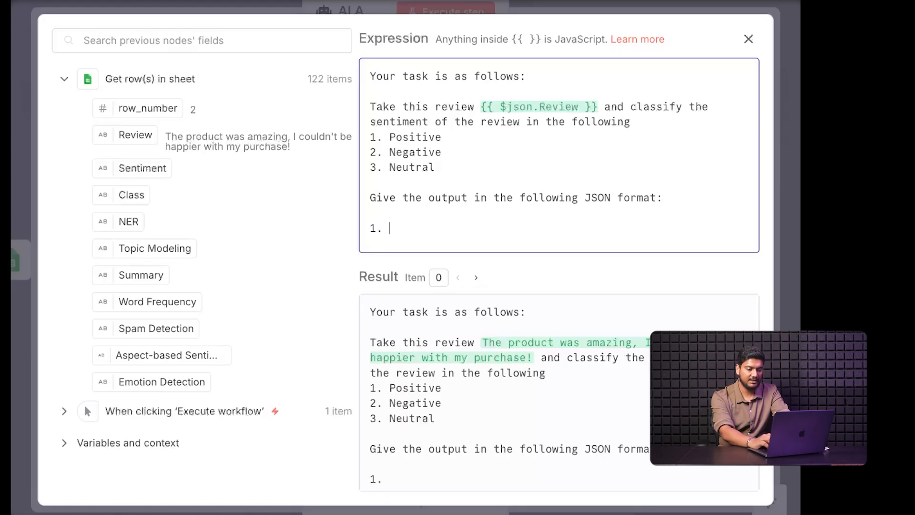
type("iment")
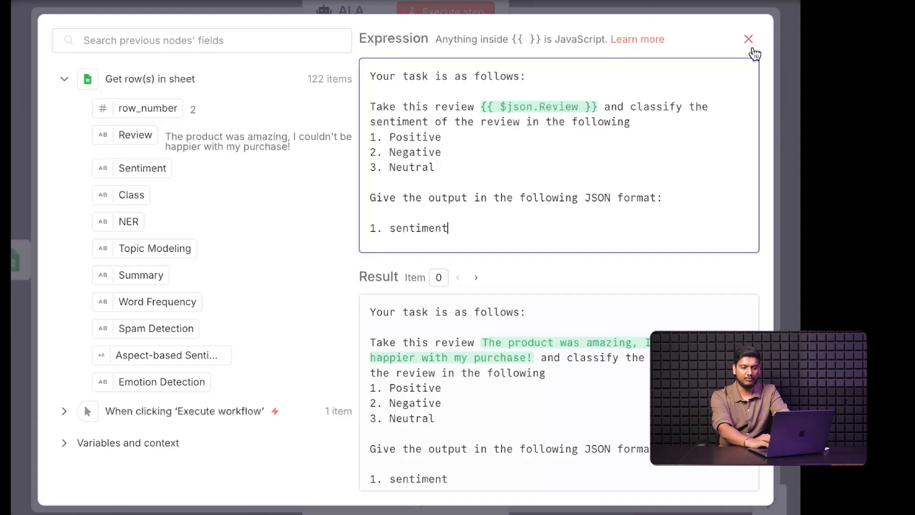
left_click(750, 41)
Step: Turn on Require Specific Output Format for the AI Agent
scroll(380, 361, "down", 1)
scroll(380, 361, "down", 1)
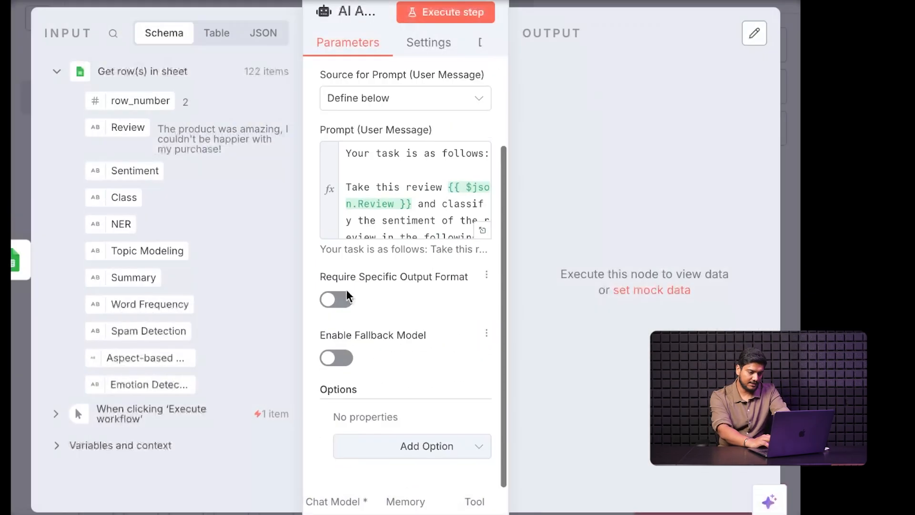
left_click(340, 300)
scroll(329, 501, "down", 1)
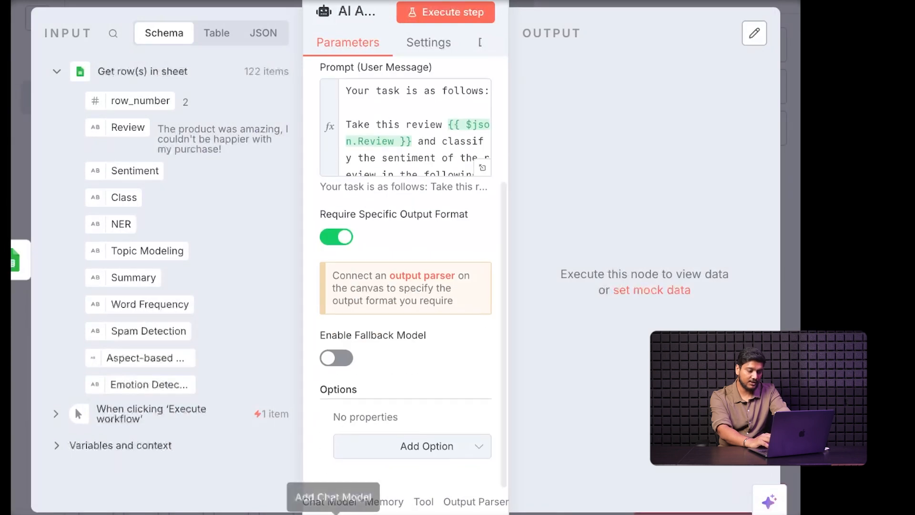
Step: Attach an OpenRouter Chat Model to the AI Agent and place it directly beneath the agent's Chat Model connector
left_click(329, 503)
type("open")
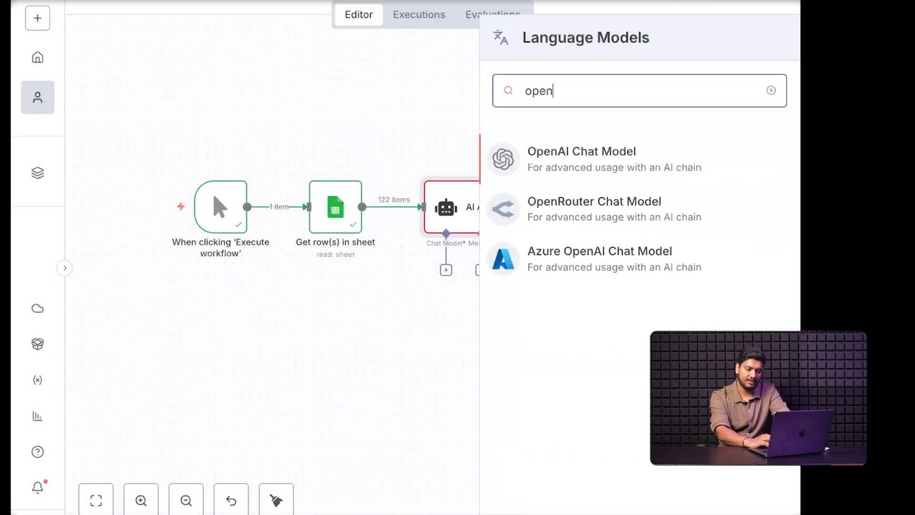
left_click(625, 206)
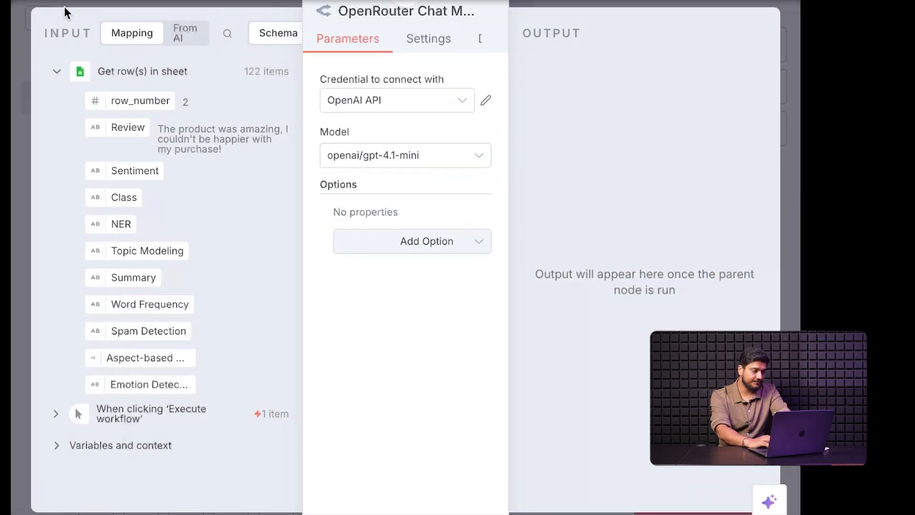
left_click(21, 4)
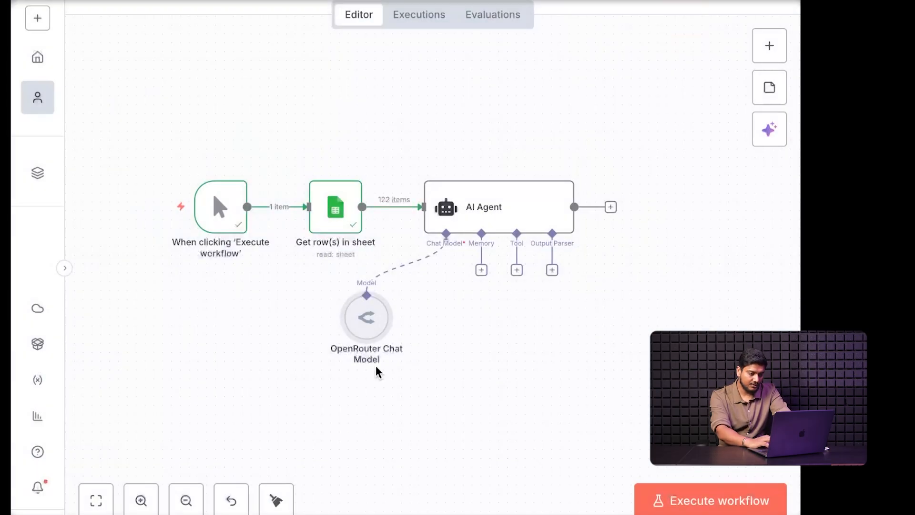
left_click_drag(368, 334, 422, 334)
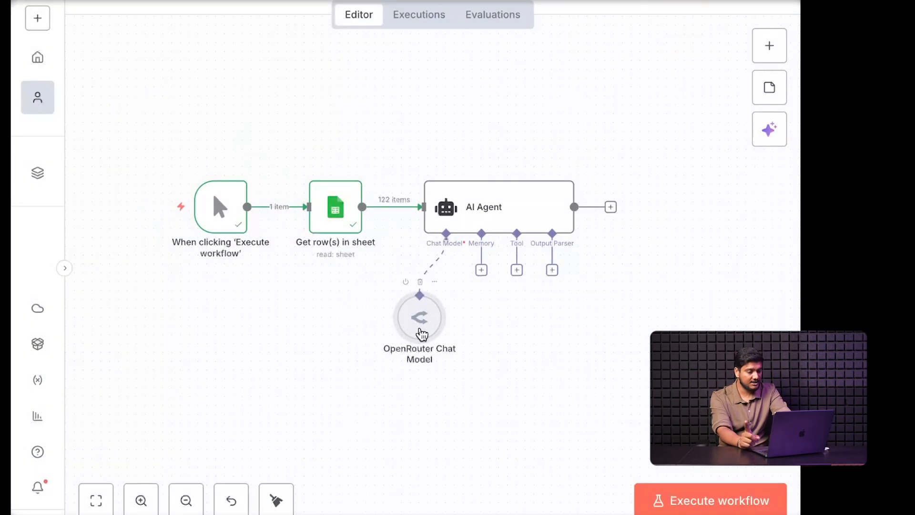
Step: Attach a Structured Output Parser to the AI Agent, set its schema type to Define using JSON Schema and expand the schema editor
left_click(552, 270)
left_click(612, 213)
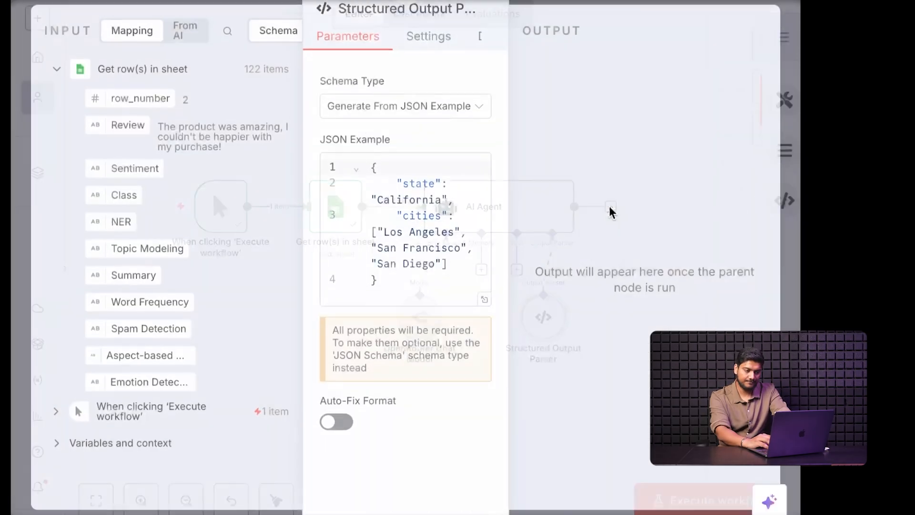
left_click(456, 124)
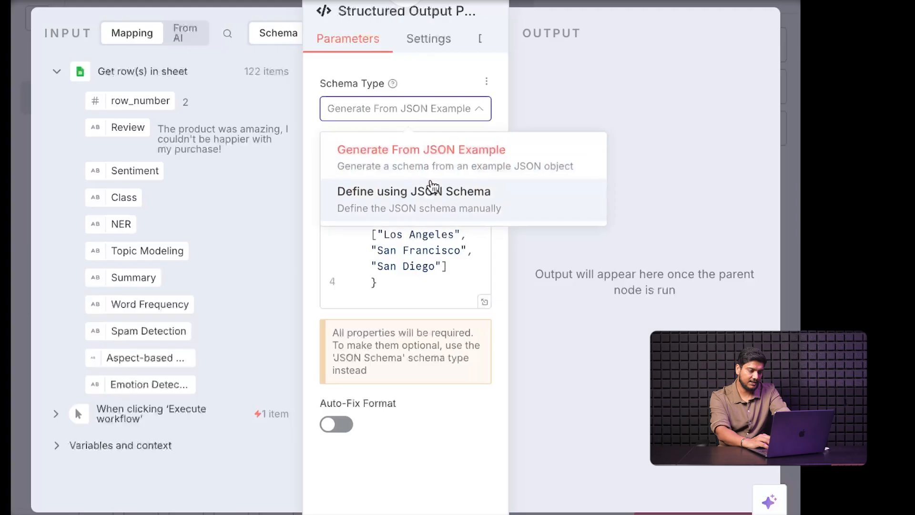
left_click(431, 186)
left_click(487, 394)
left_click(173, 276)
left_click(159, 303)
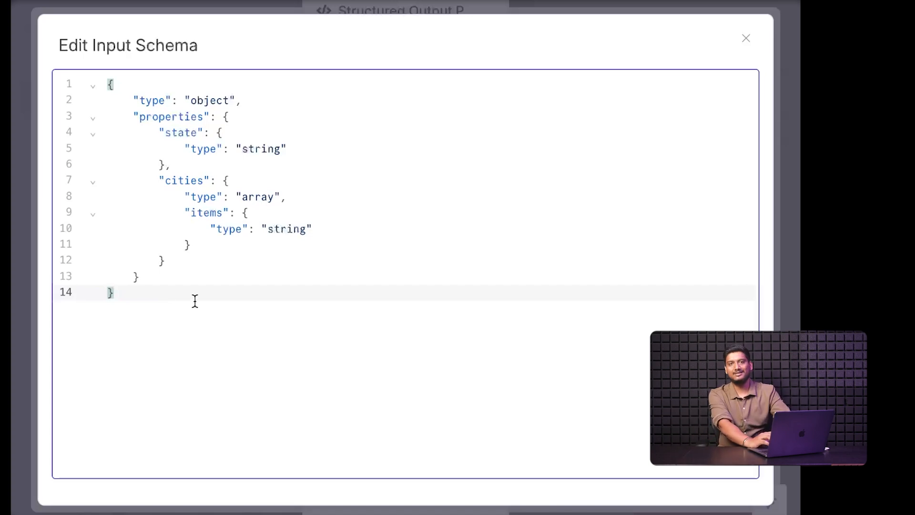
left_click(187, 274)
left_click(210, 260)
left_click(224, 245)
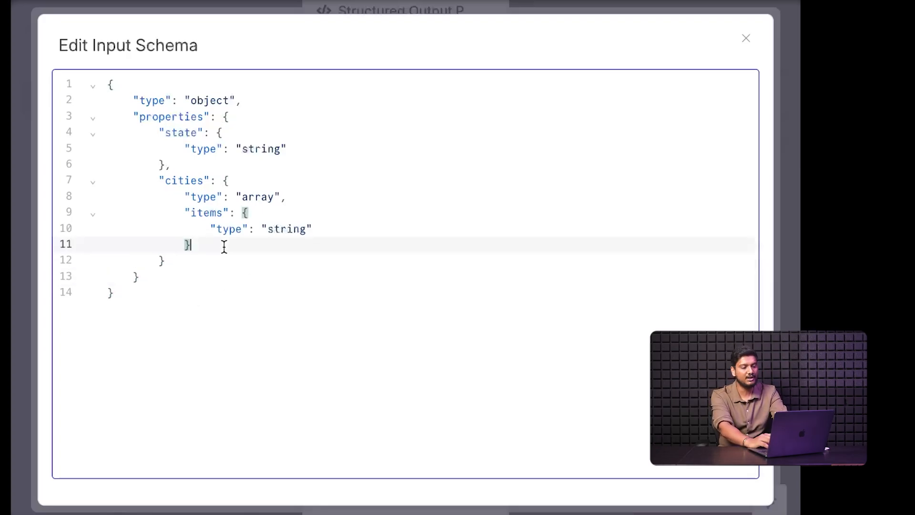
left_click(266, 213)
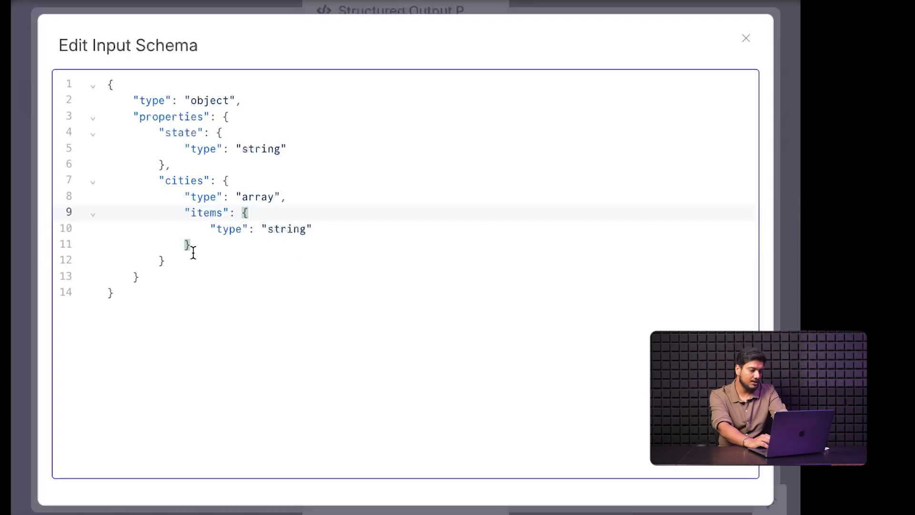
Step: Delete the contents of the cities property, the comma after the state property and the outermost closing brace from the schema
left_click_drag(161, 182, 206, 249)
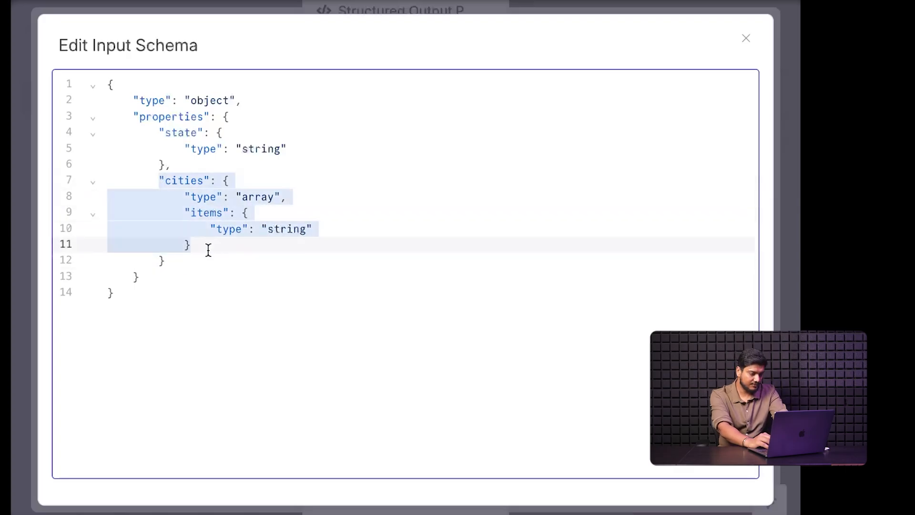
key("BackSpace")
key("Up")
key("Delete")
key("Down")
key("Down")
key("Down")
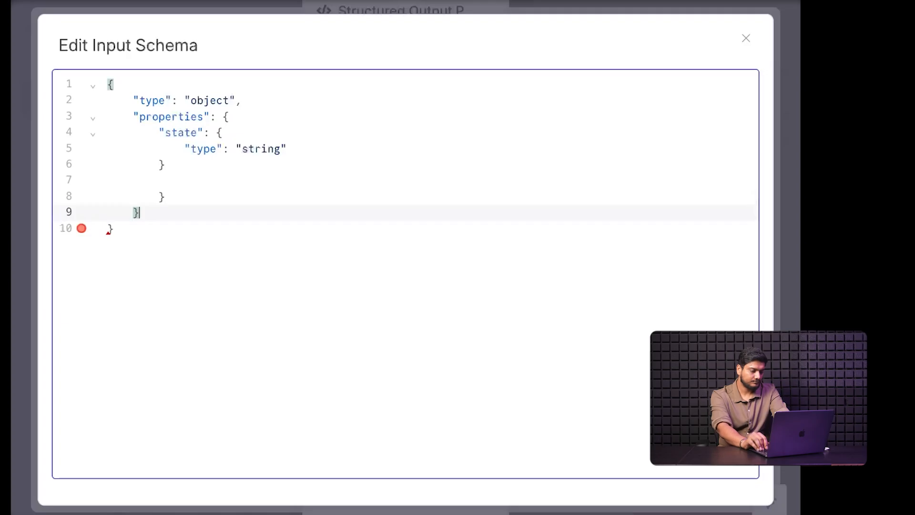
key("Down")
left_click(263, 199)
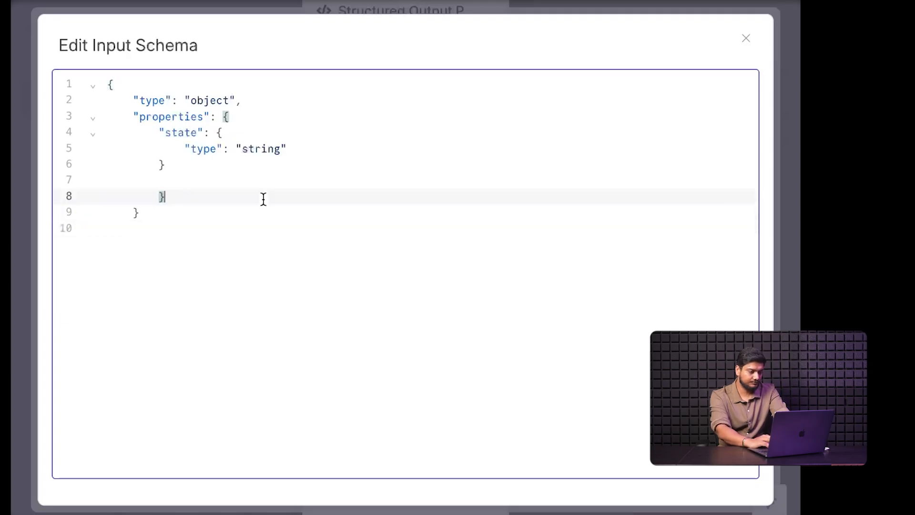
Step: Rename the state property in the input schema to sentiment
left_click_drag(198, 134, 166, 136)
type("sentiment")
key("Down")
key("Down")
key("Down")
key("Down")
key("Down")
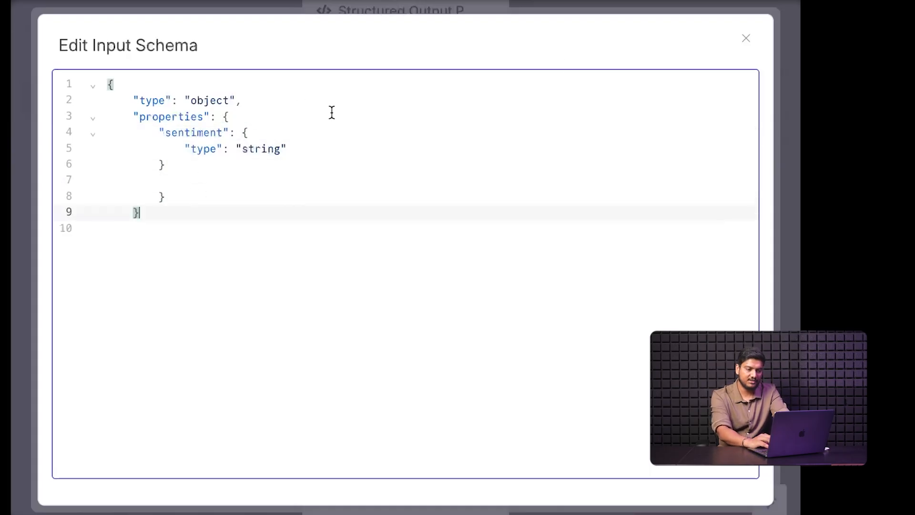
Step: Close the output parser's schema and settings, and insert a Loop Over Items node between Get row(s) in sheet and the AI Agent
left_click(747, 38)
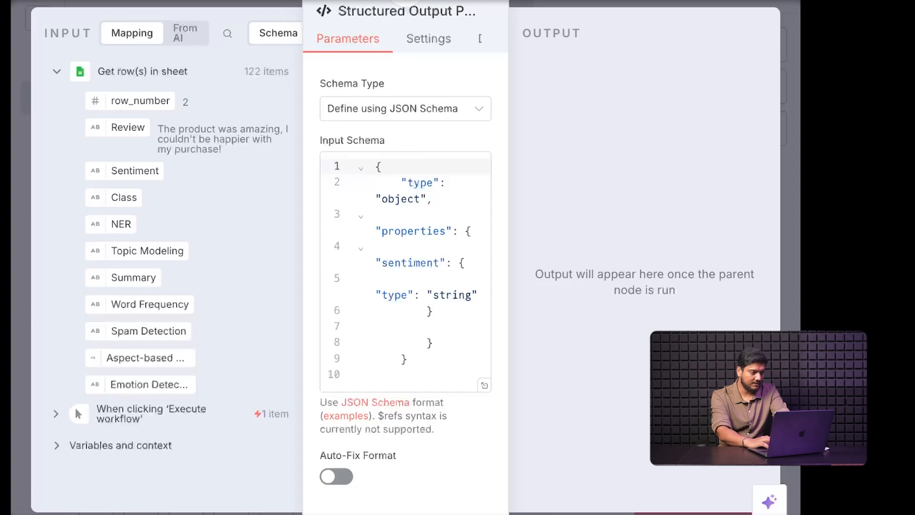
key("Escape")
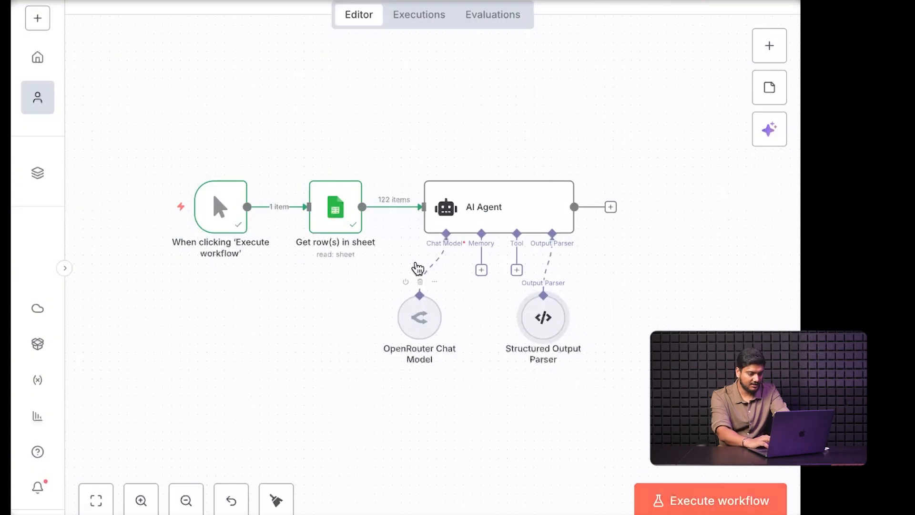
left_click(384, 207)
type("loop")
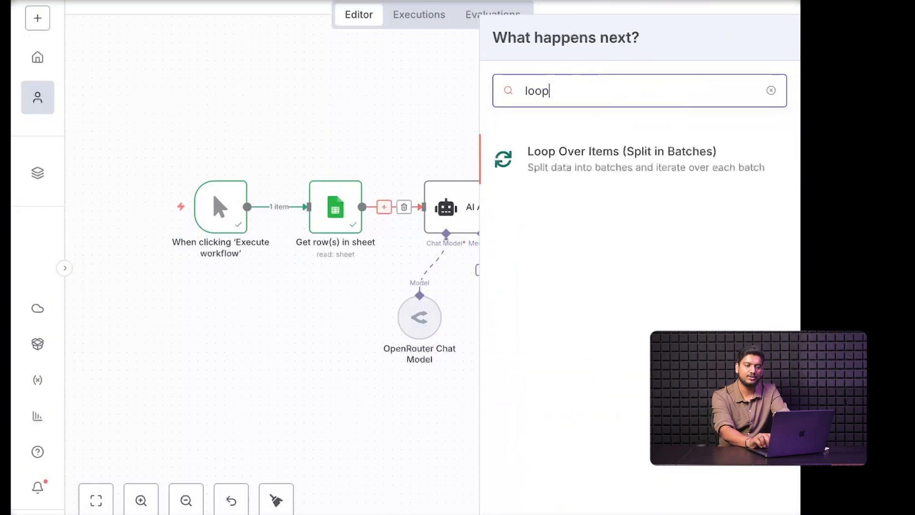
key("Return")
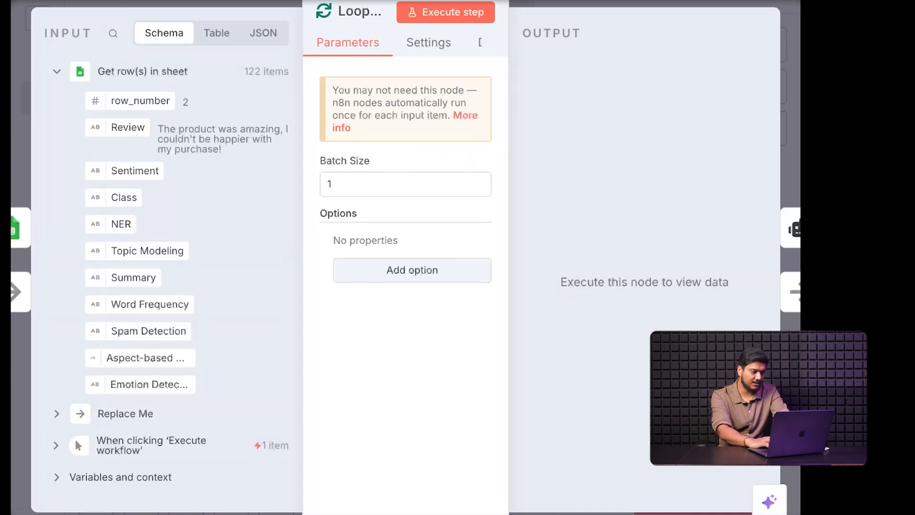
left_click(102, 2)
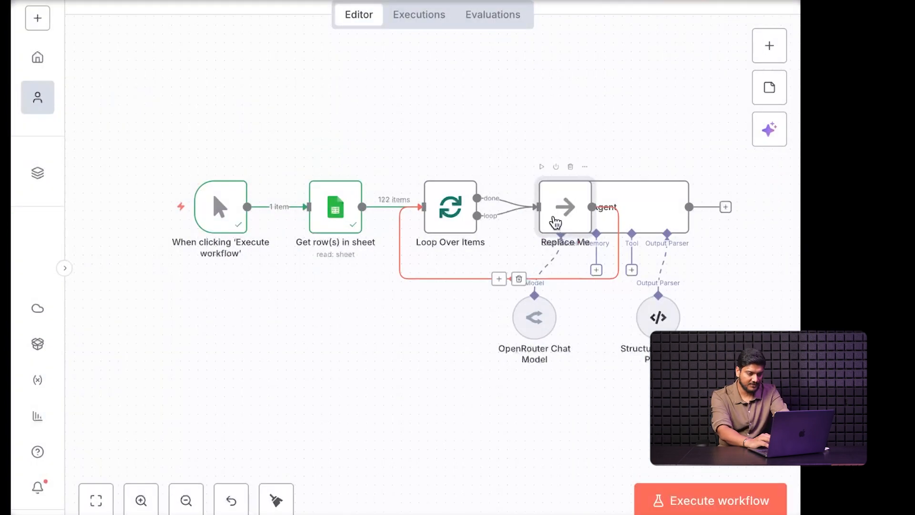
Step: Delete the Replace Me placeholder and feed the AI Agent from the loop output of Loop Over Items instead of its done output
left_click(570, 166)
left_click(461, 288)
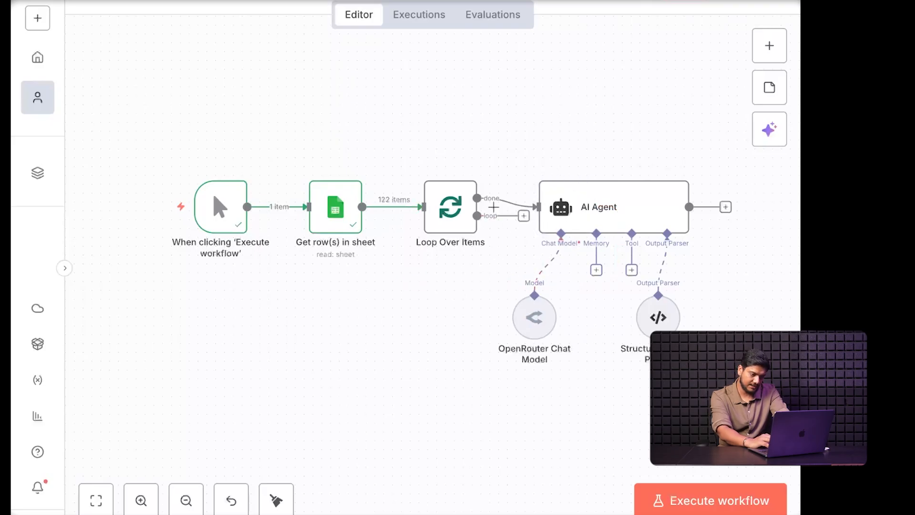
left_click(517, 200)
left_click_drag(523, 219, 539, 207)
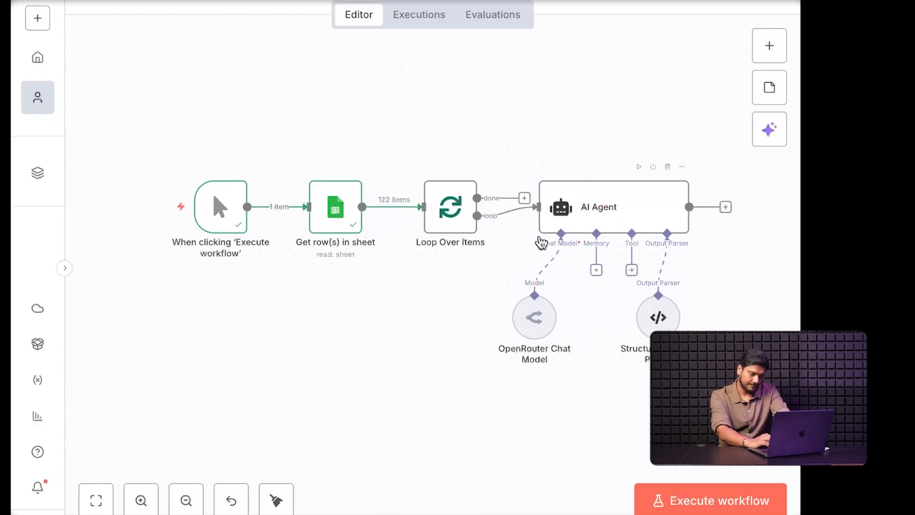
Step: Tidy up the node layout on the canvas and execute the whole workflow
scroll(476, 296, "right", 2)
scroll(447, 446, "up", 2)
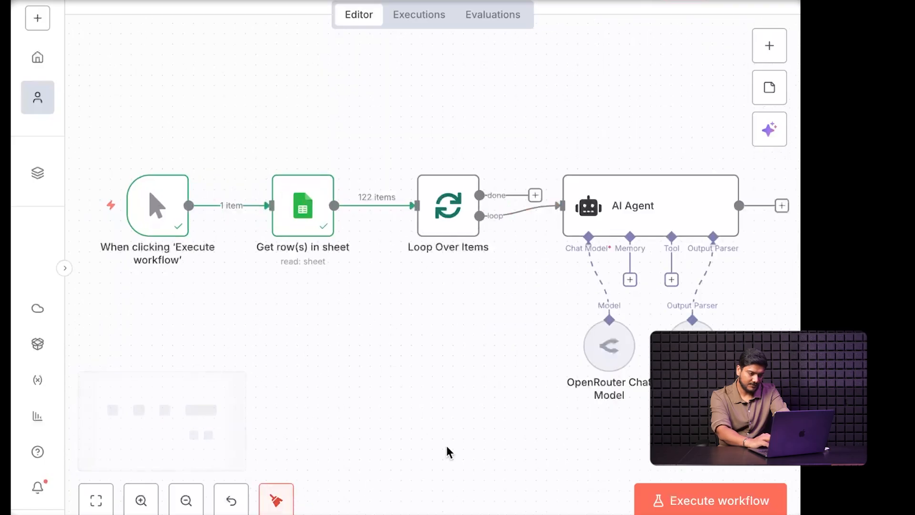
scroll(461, 434, "right", 2)
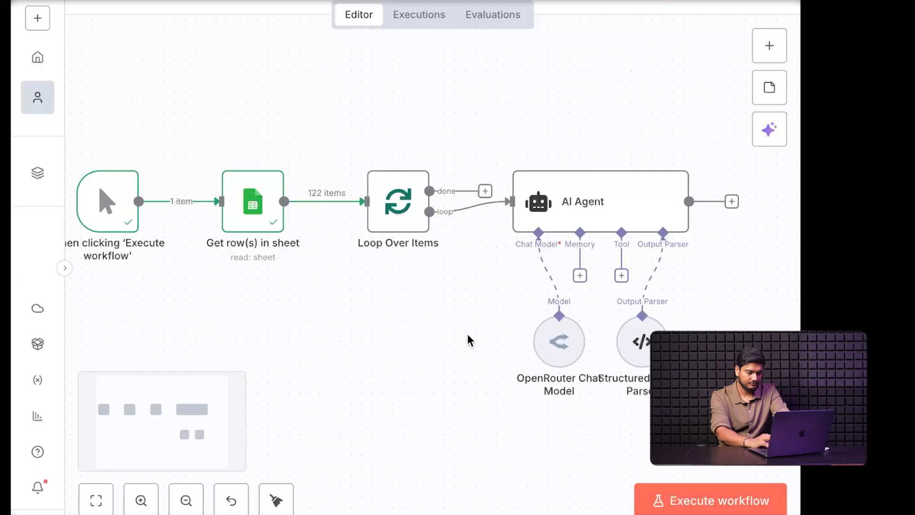
scroll(418, 333, "right", 2)
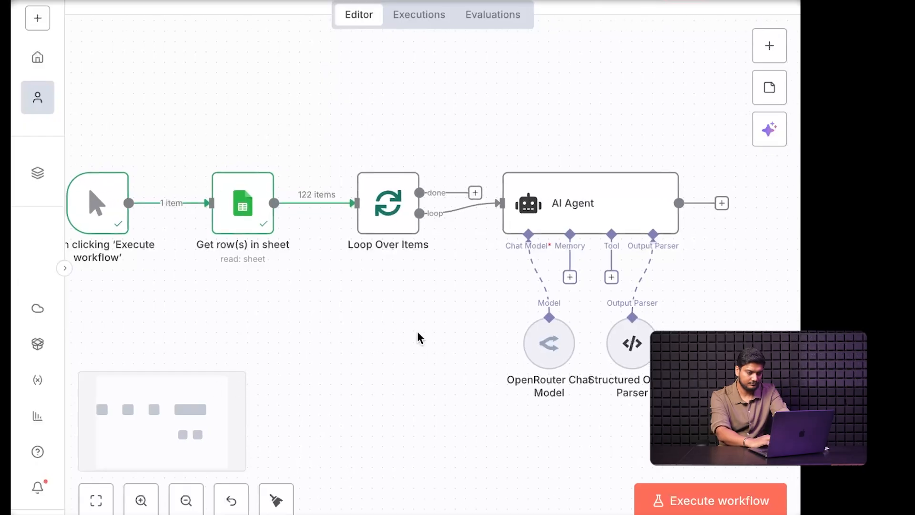
scroll(417, 337, "up", 2)
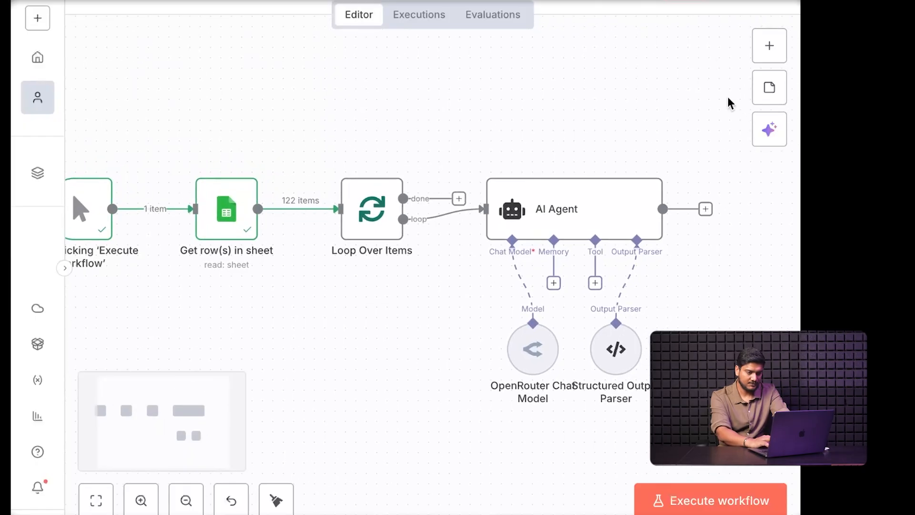
left_click(660, 499)
scroll(691, 338, "down", 3)
scroll(691, 337, "down", 1)
scroll(644, 305, "down", 2)
scroll(645, 305, "right", 2)
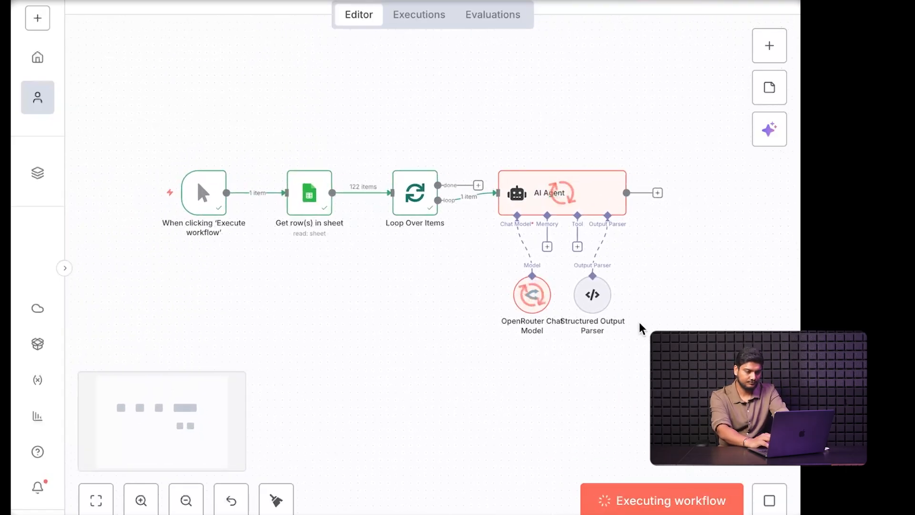
Step: Check the sentiment value in the AI Agent node's output
double_click(570, 203)
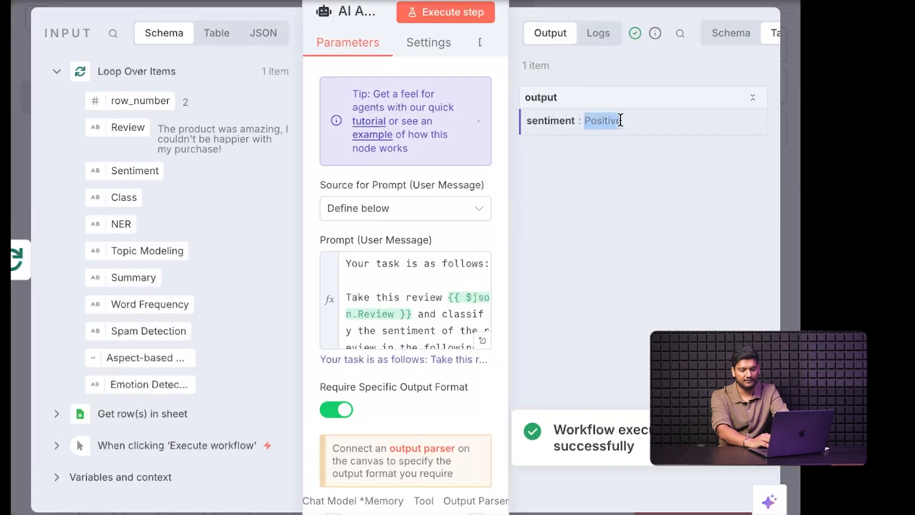
left_click(204, 25)
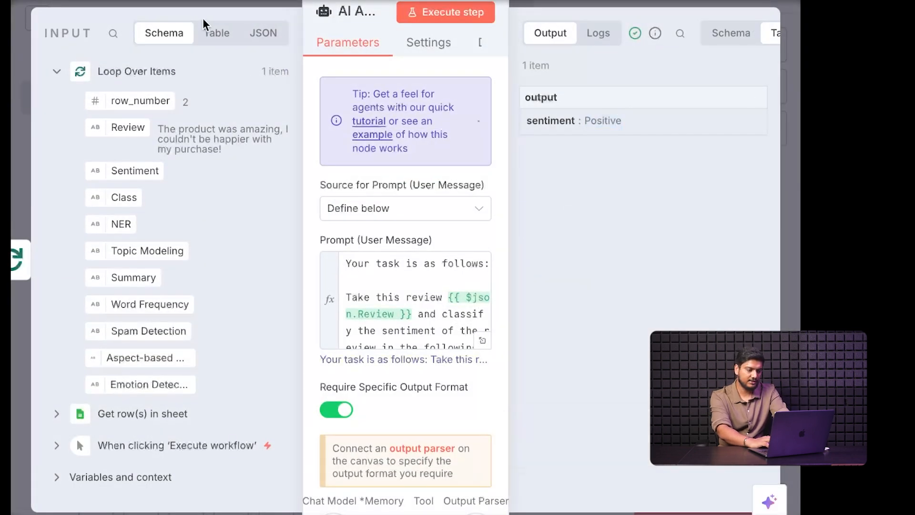
key("Escape")
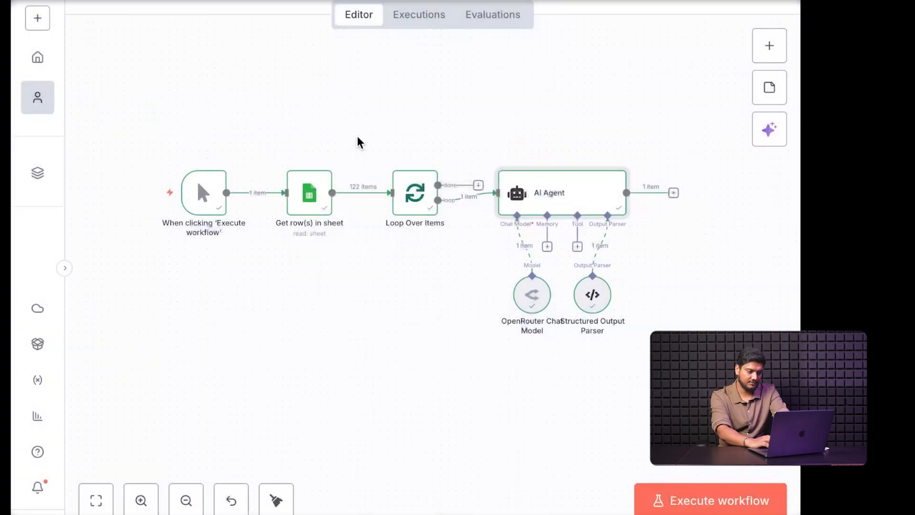
Step: Examine the Review and Sentiment columns in the output table of the Get row(s) in sheet node
double_click(310, 196)
scroll(638, 242, "right", 1)
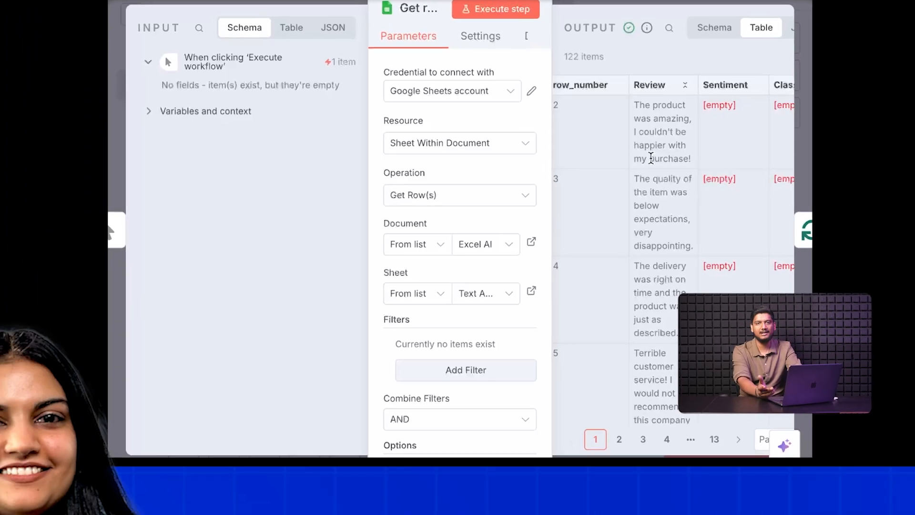
scroll(693, 134, "right", 8)
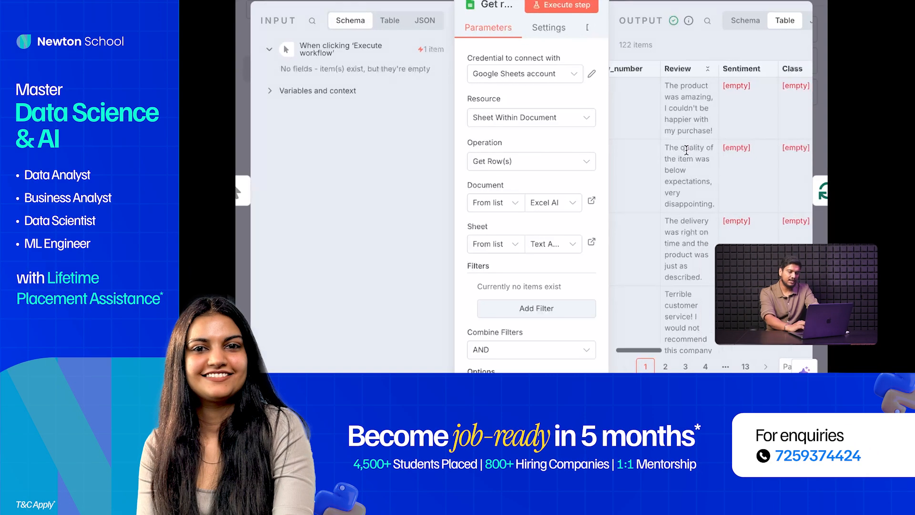
scroll(687, 150, "left", 8)
scroll(687, 150, "right", 3)
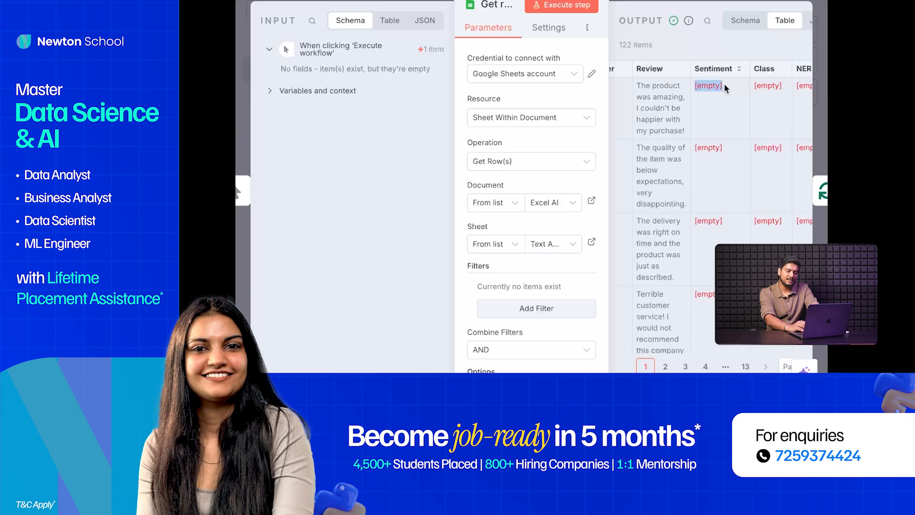
scroll(717, 197, "down", 5)
scroll(719, 198, "up", 5)
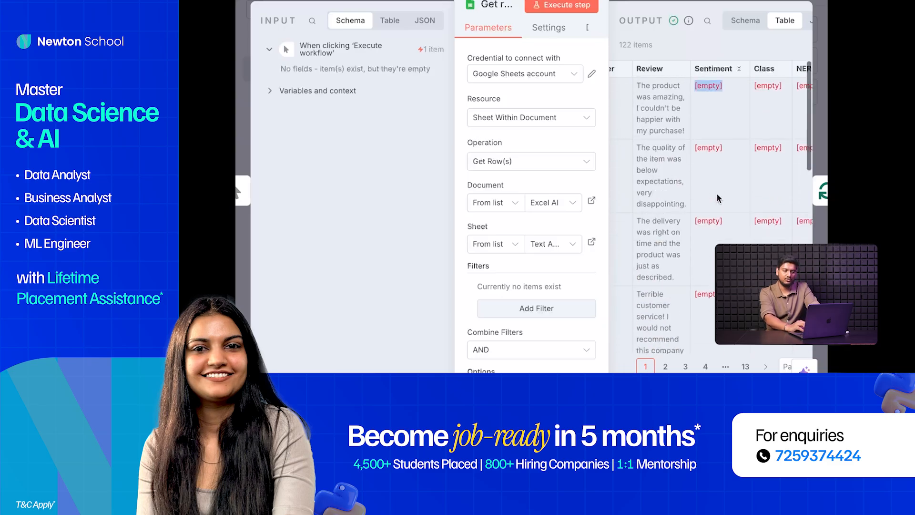
left_click(429, 1)
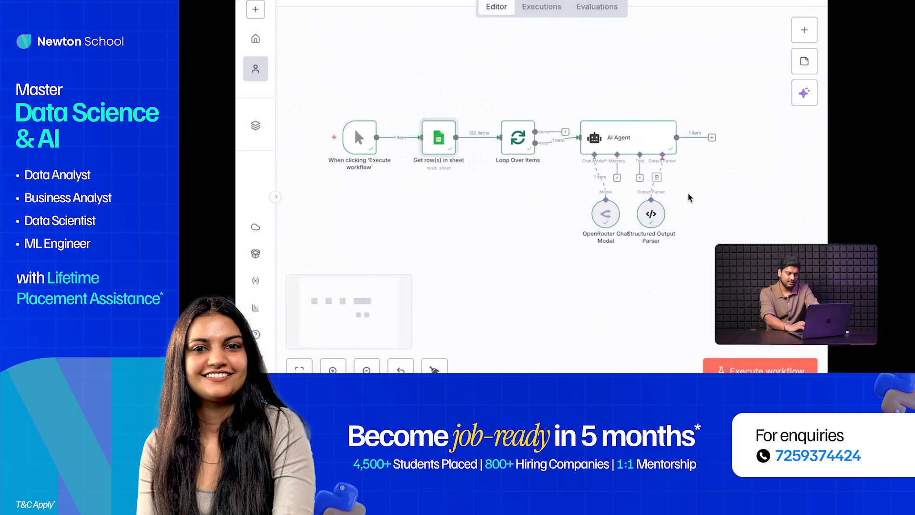
Step: Add a Google Sheets node with the action Append or update row in sheet after the AI Agent
left_click(675, 139)
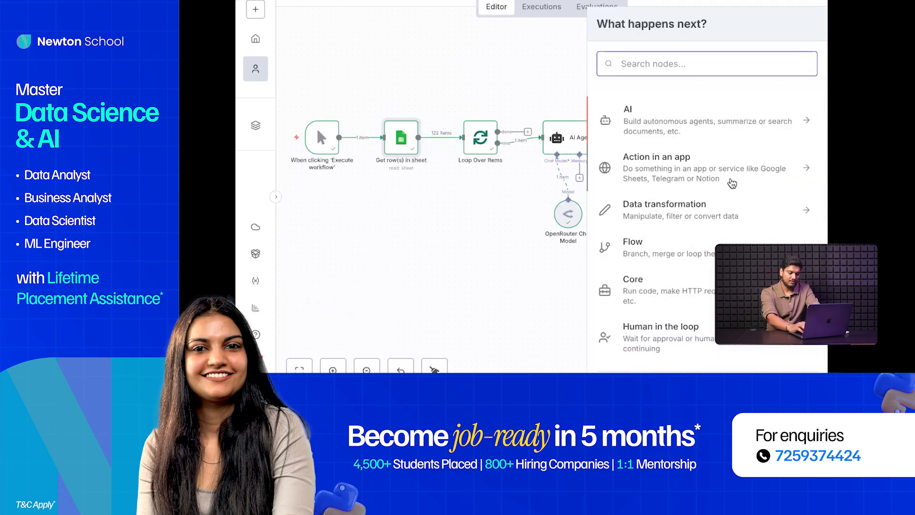
type("google")
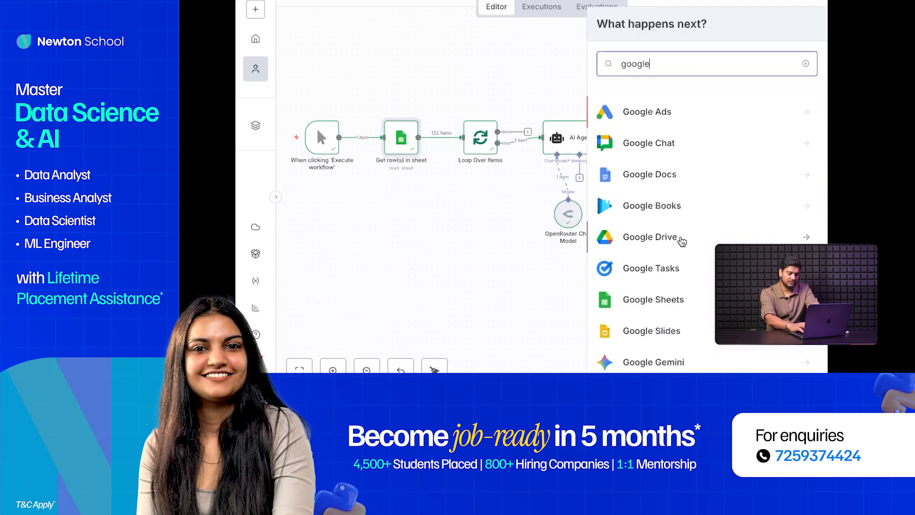
type(" shee")
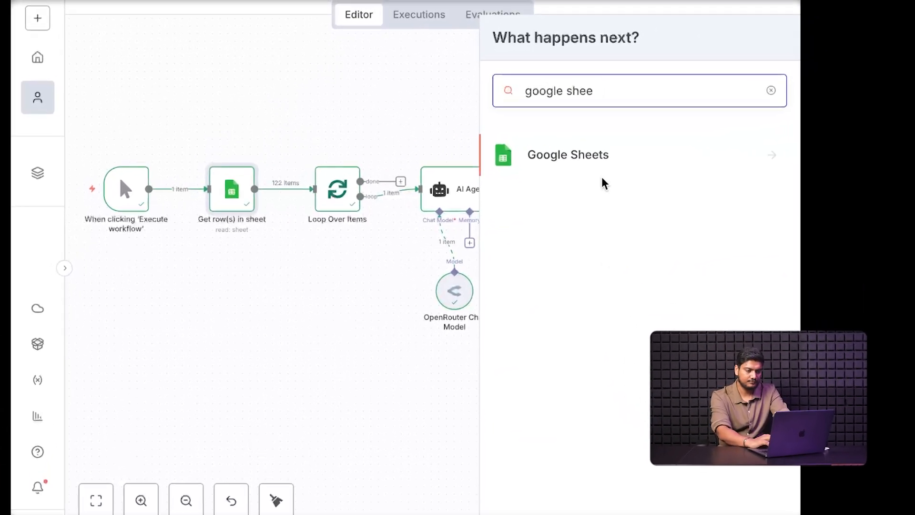
left_click(599, 168)
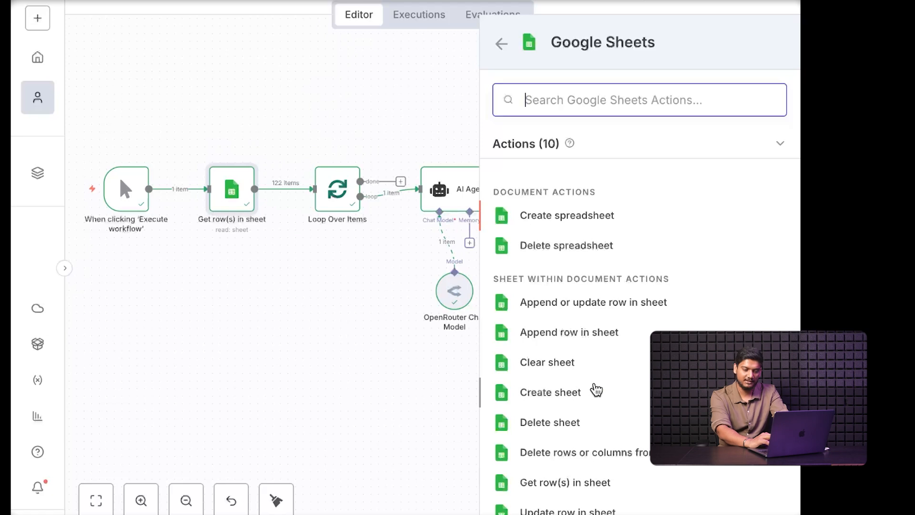
scroll(596, 390, "down", 1)
left_click(583, 288)
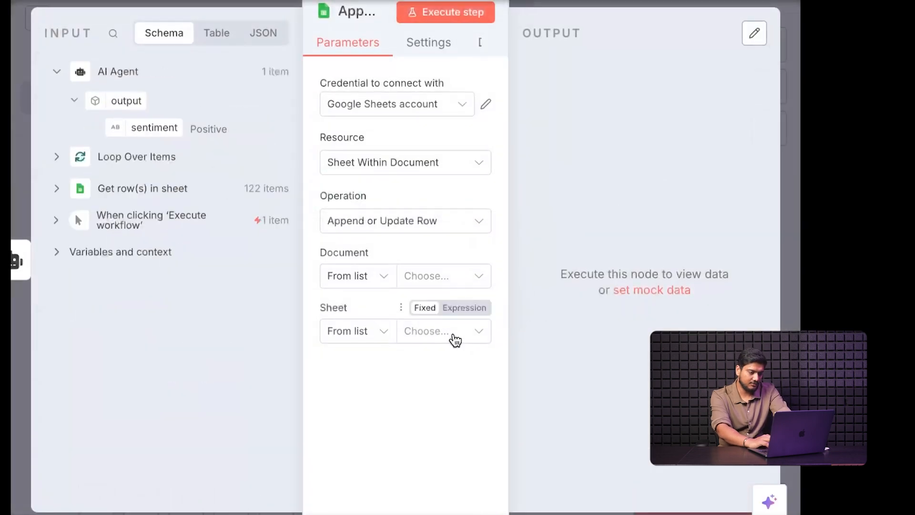
Step: Set the append or update node's document to Excel AI and its sheet to the one whose name starts with Text A
left_click(427, 279)
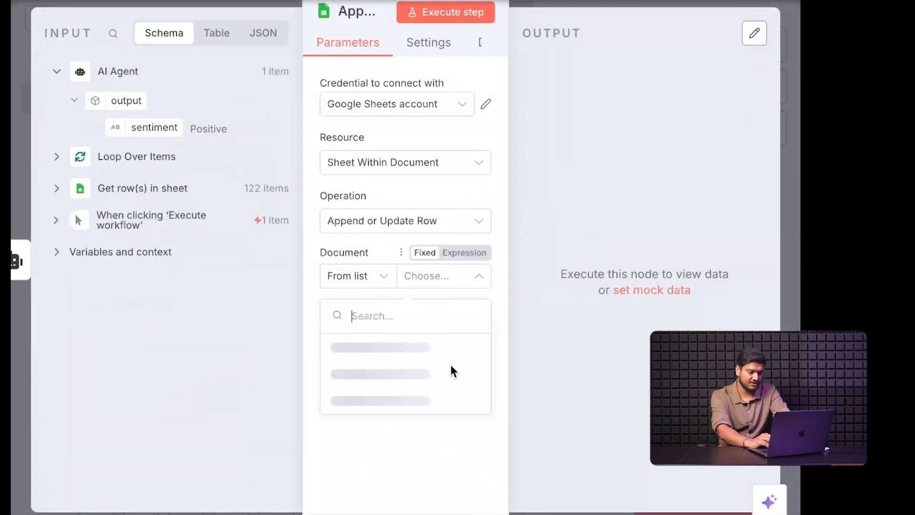
left_click(386, 316)
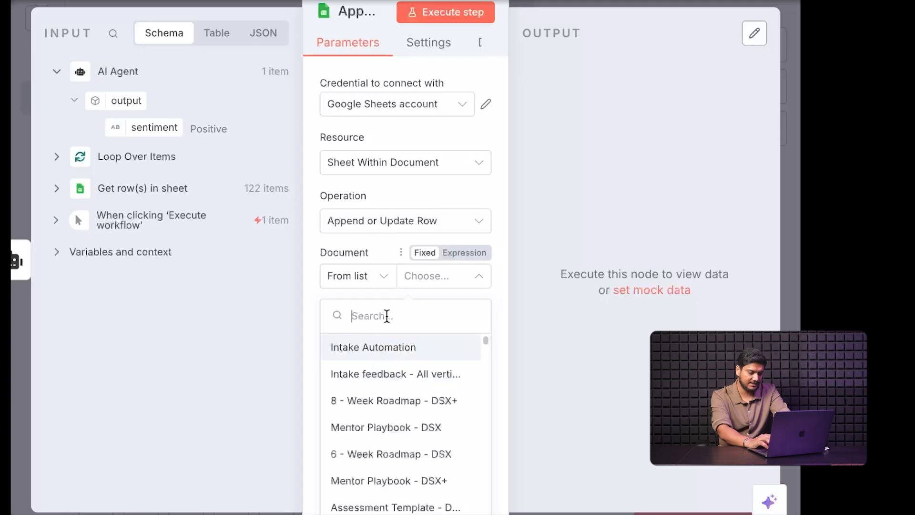
type("excel")
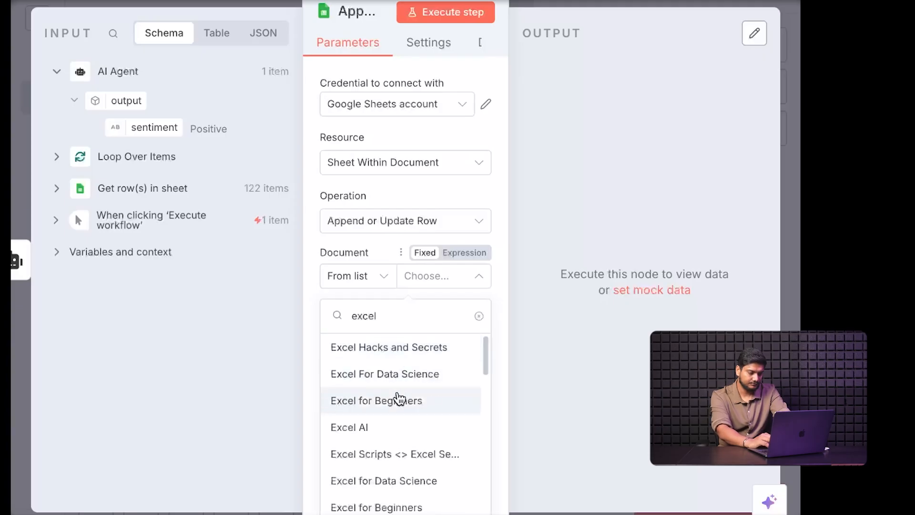
left_click(391, 429)
left_click(455, 332)
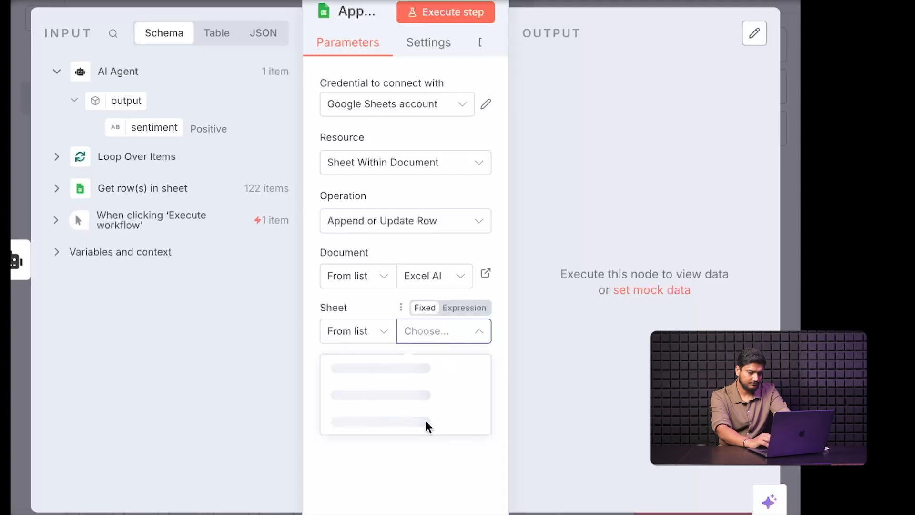
left_click(389, 374)
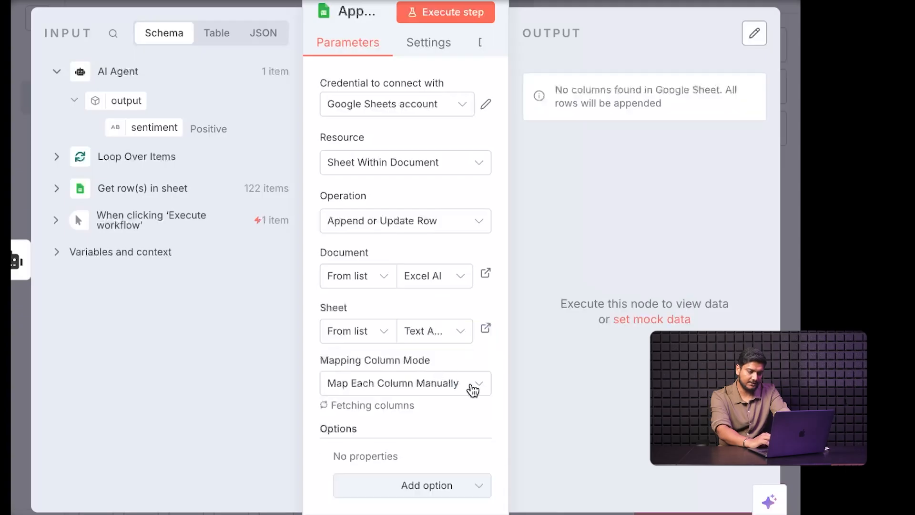
Step: Set the column to match on to Sentiment for the row update
scroll(472, 383, "down", 2)
scroll(471, 384, "down", 1)
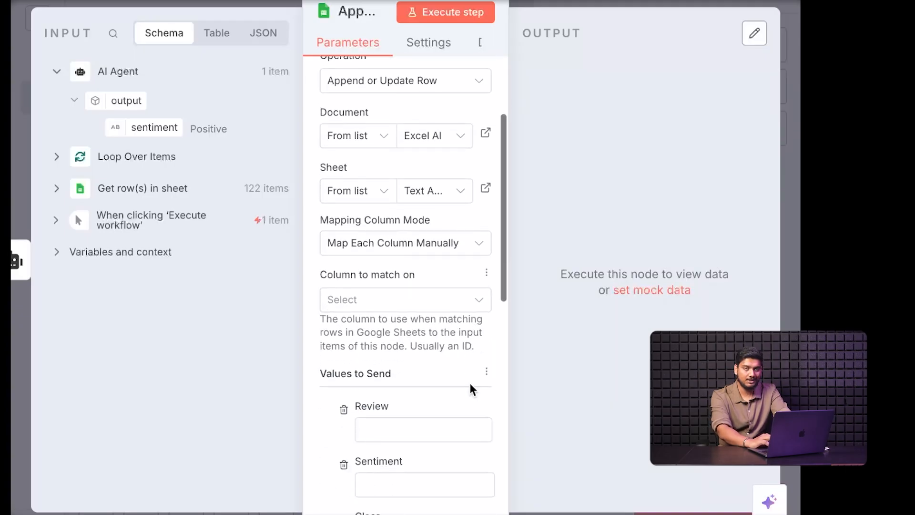
left_click(356, 308)
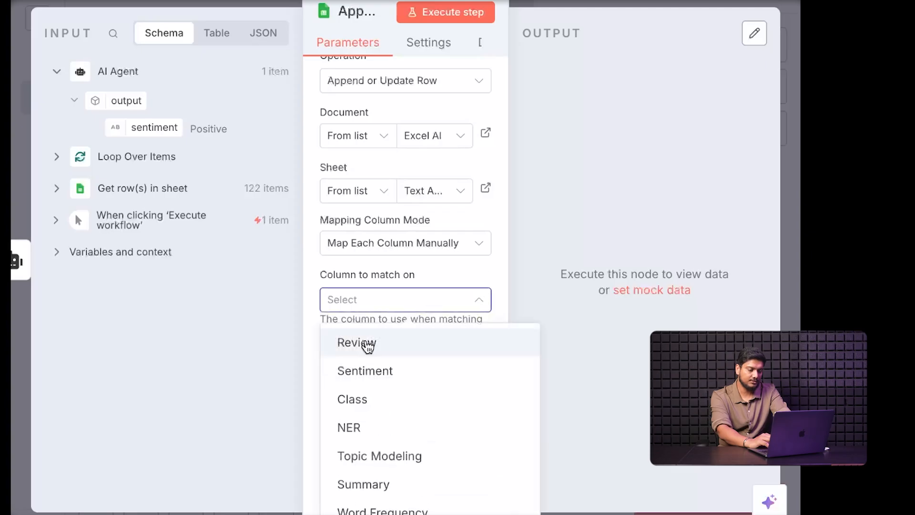
left_click(376, 380)
scroll(374, 373, "down", 2)
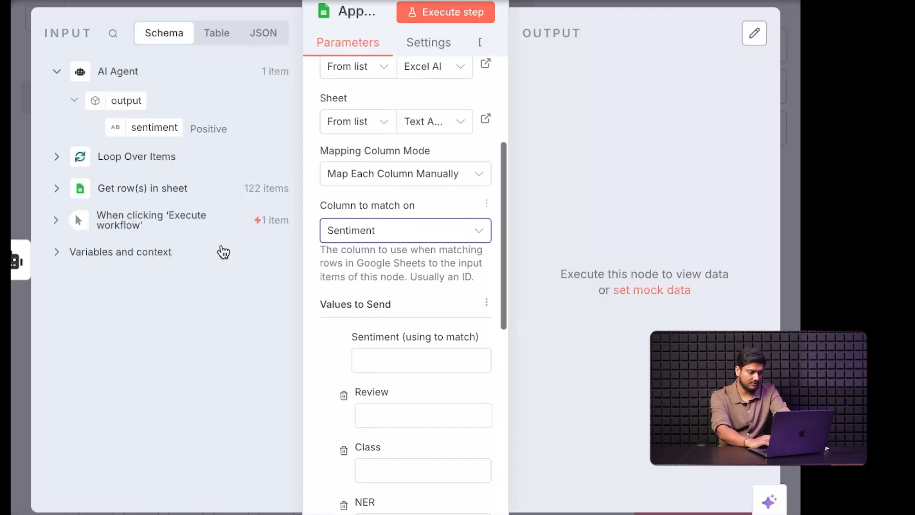
Step: Set the column to match on to Review and map the Review field from Get row(s) in sheet to it
left_click(54, 189)
scroll(221, 237, "down", 1)
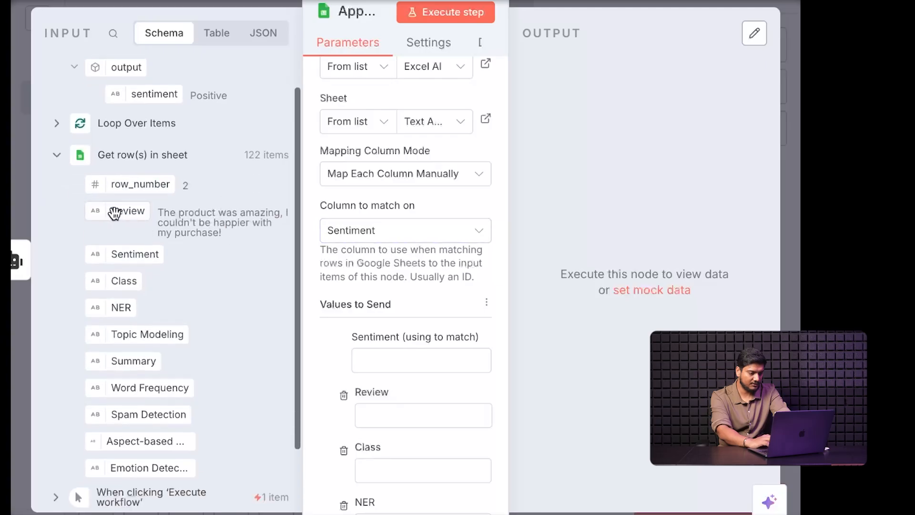
left_click_drag(115, 214, 150, 233)
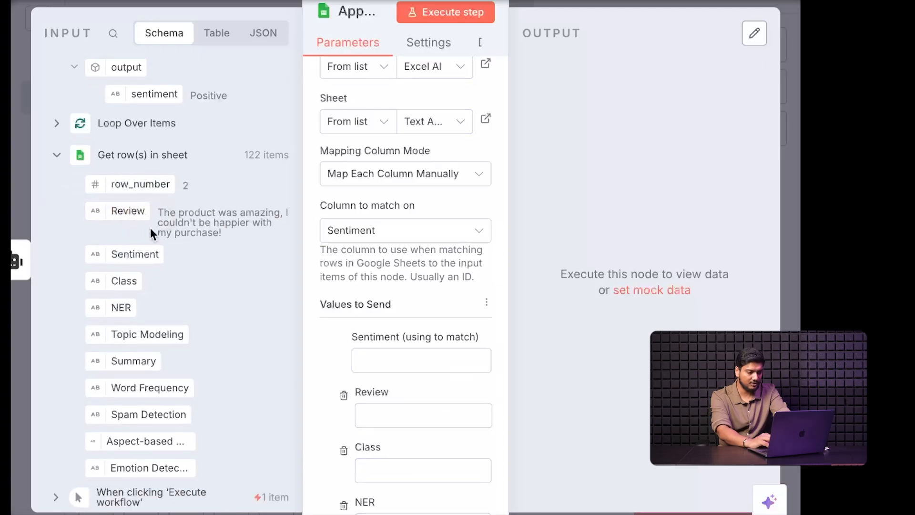
left_click(403, 233)
left_click(379, 286)
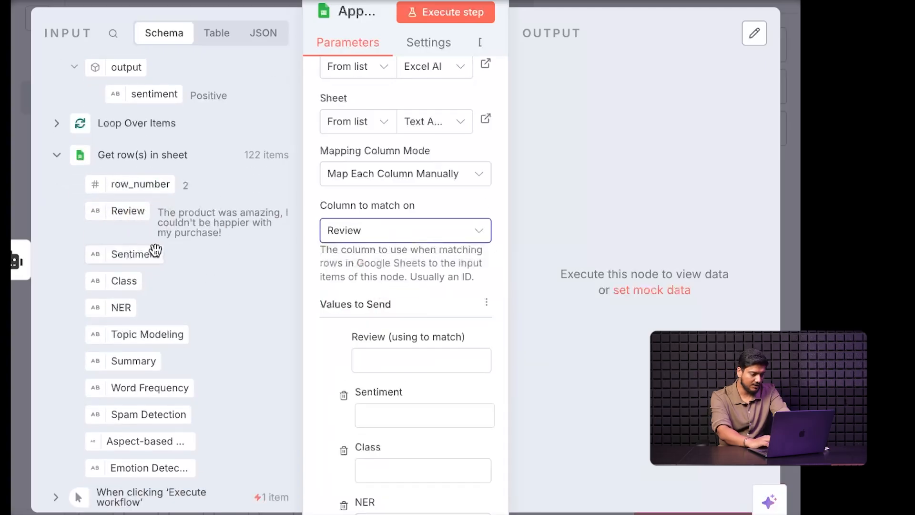
left_click_drag(128, 211, 372, 365)
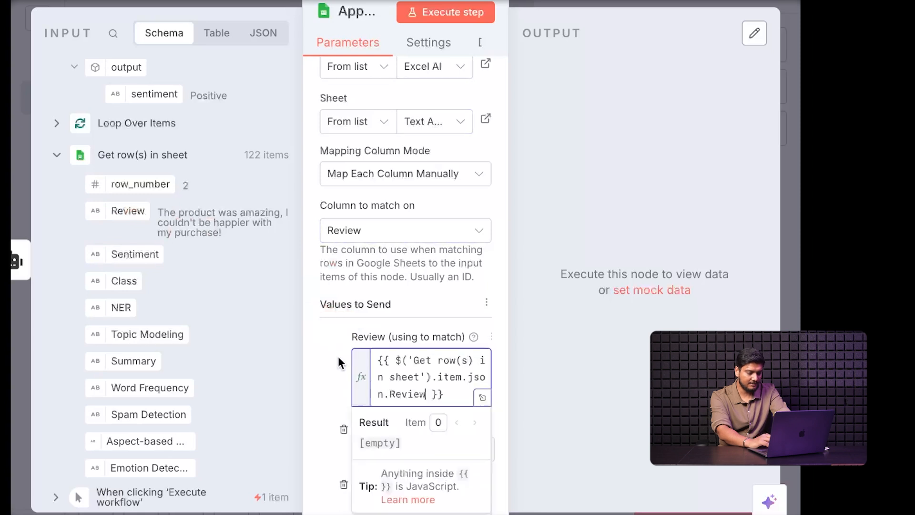
Step: Remove every column after Sentiment from the values to send, from Class through Emotion Detection
scroll(334, 360, "down", 2)
left_click(344, 410)
left_click(344, 410)
left_click(344, 410)
left_click(344, 410)
left_click(344, 410)
left_click(344, 410)
left_click(344, 410)
left_click(344, 410)
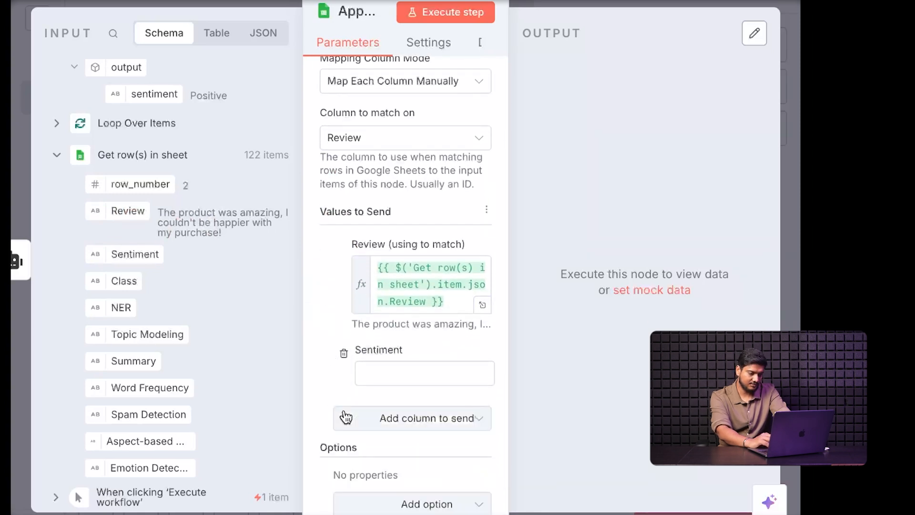
left_click(384, 370)
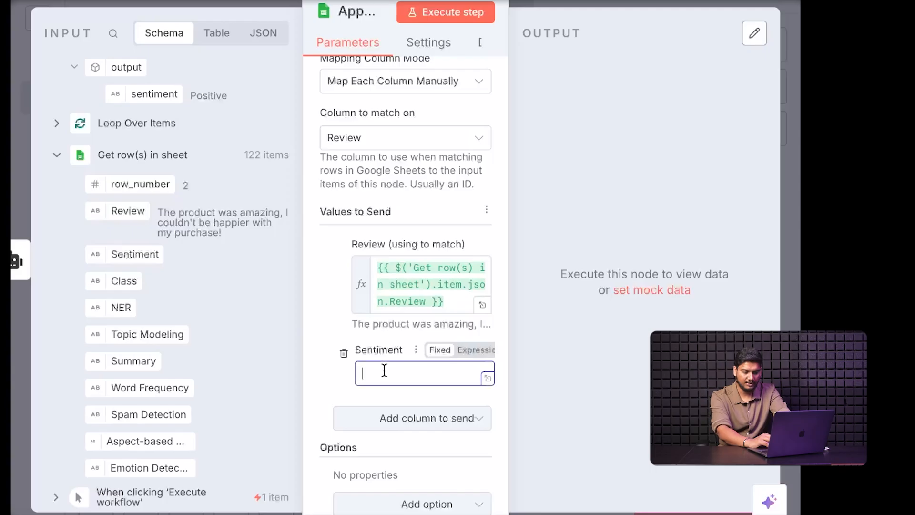
Step: Try the Map Automatically column mode, then return the mapping to Map Each Column Manually
left_click(465, 144)
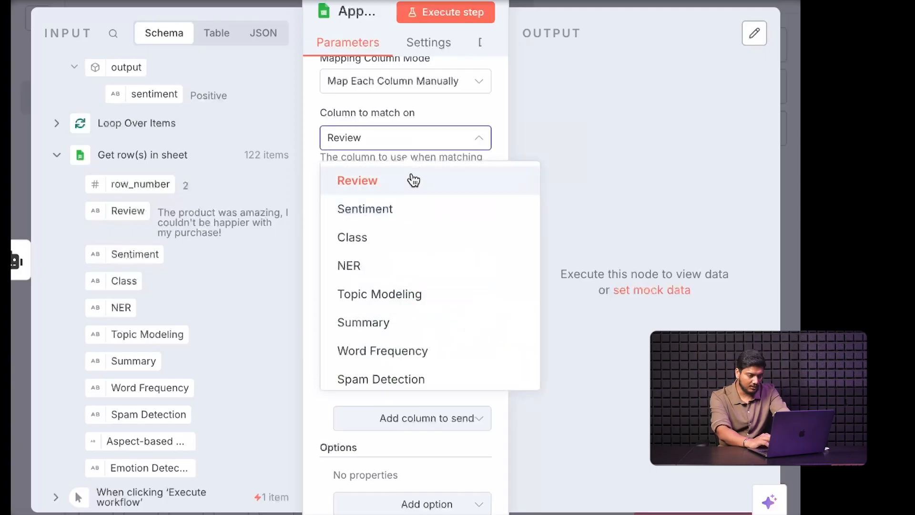
left_click(427, 82)
left_click(408, 174)
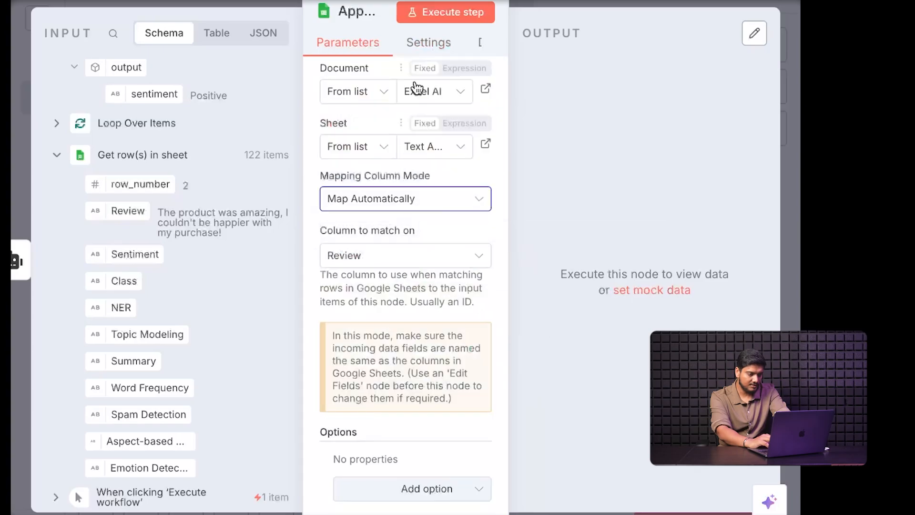
left_click(403, 199)
left_click(400, 265)
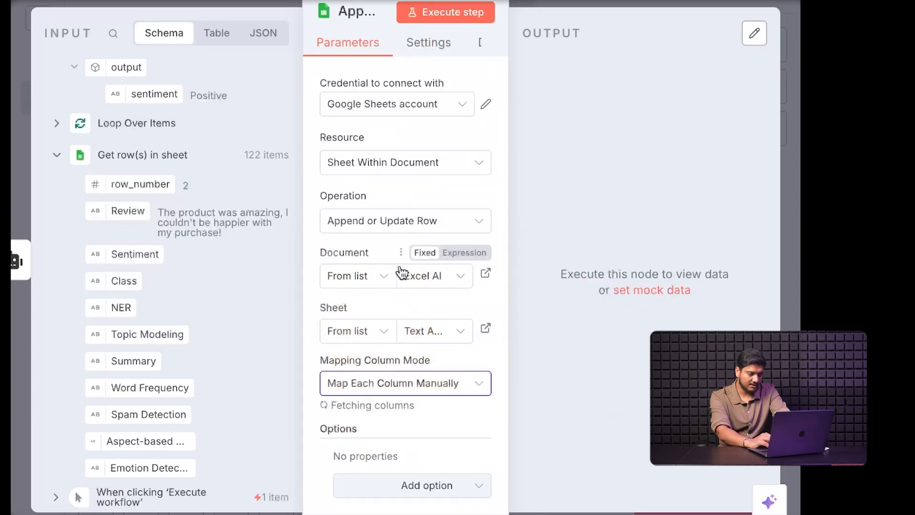
scroll(408, 356, "down", 6)
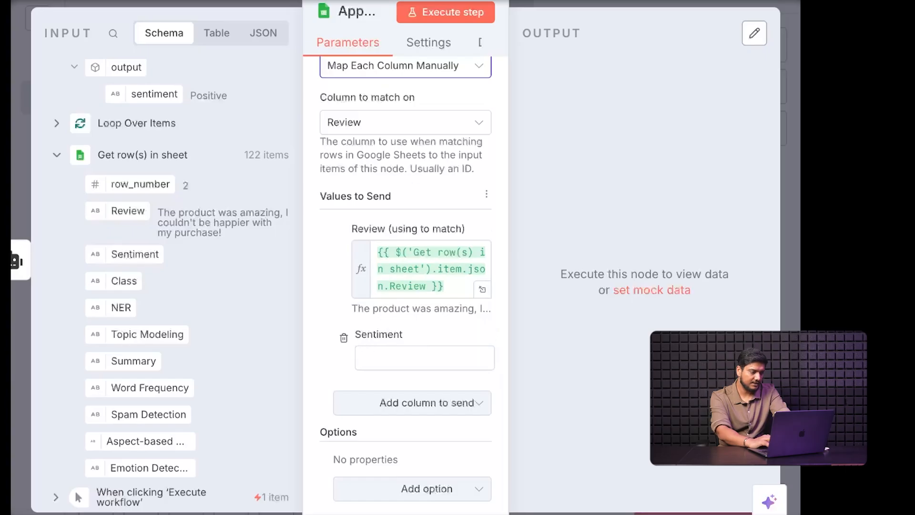
Step: Close the append or update node's settings and delete the node from the workflow
left_click(634, 3)
mouse_move(622, 202)
left_click(615, 158)
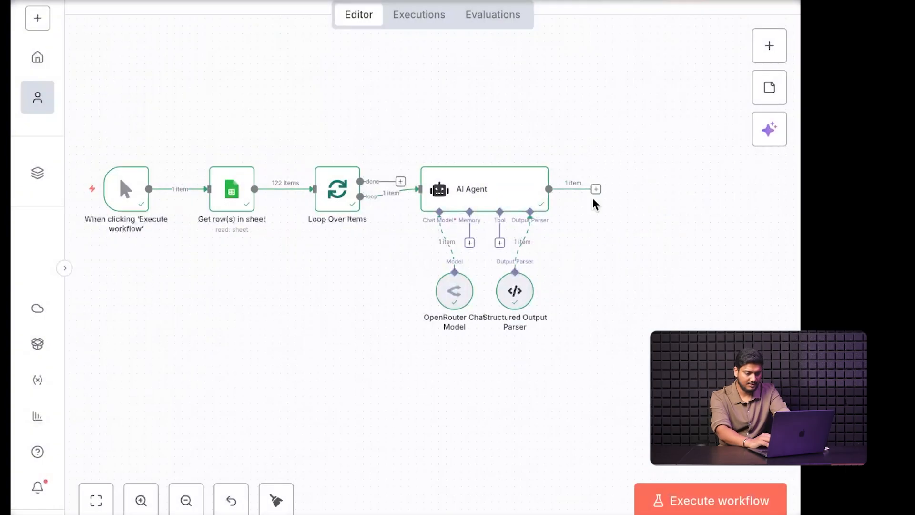
Step: Add a fresh Google Sheets node after the AI Agent with the action Append or update row in sheet
left_click(596, 189)
type("google")
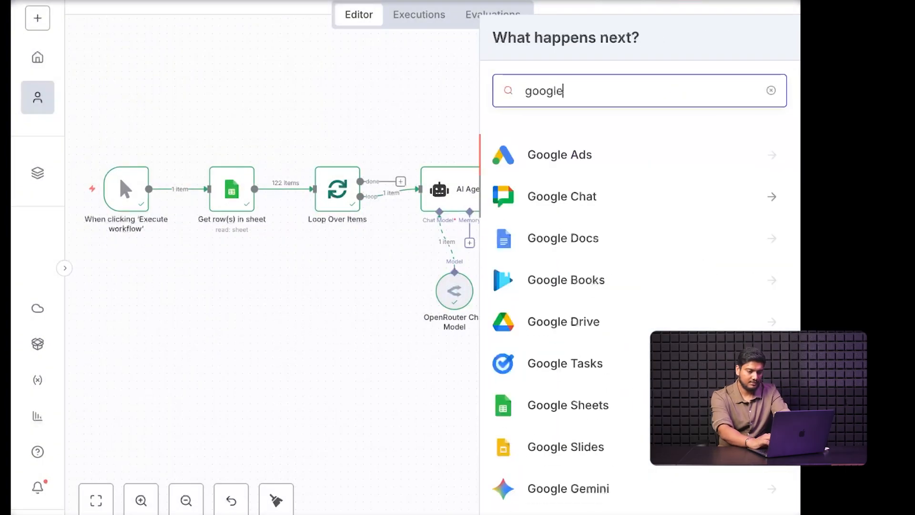
type(" shet")
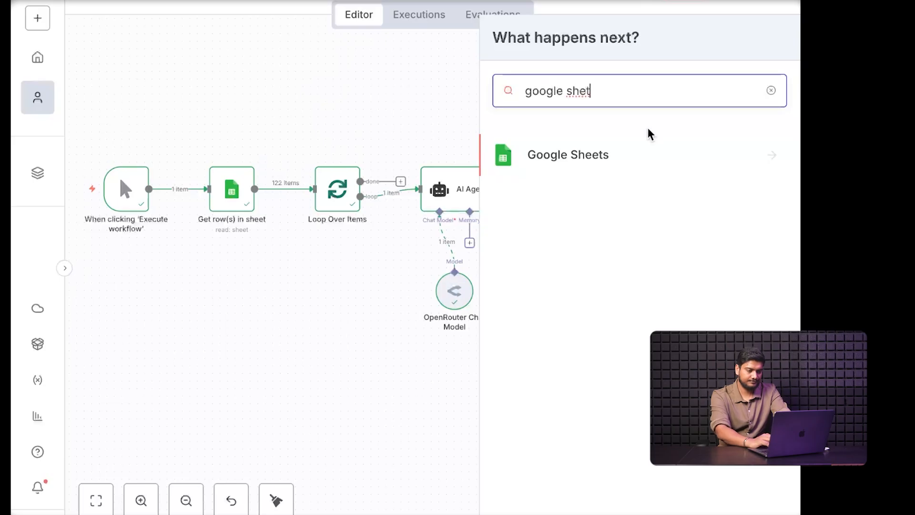
key("Return")
left_click(574, 305)
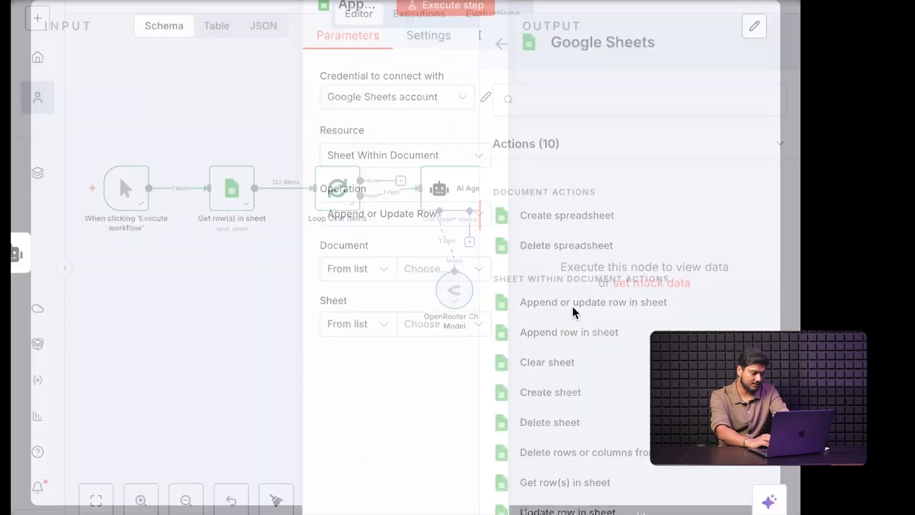
Step: Select Excel AI as the new node's document and Text Analytics as its sheet
left_click(423, 286)
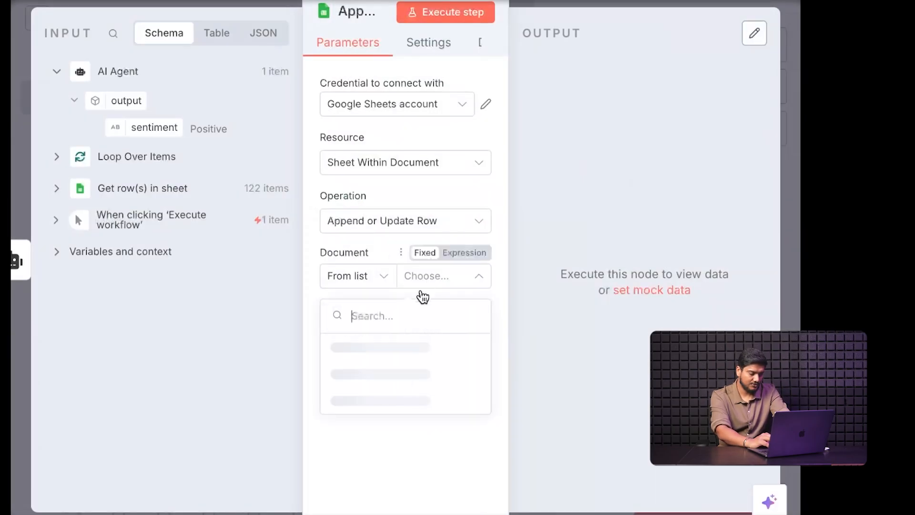
type("ece")
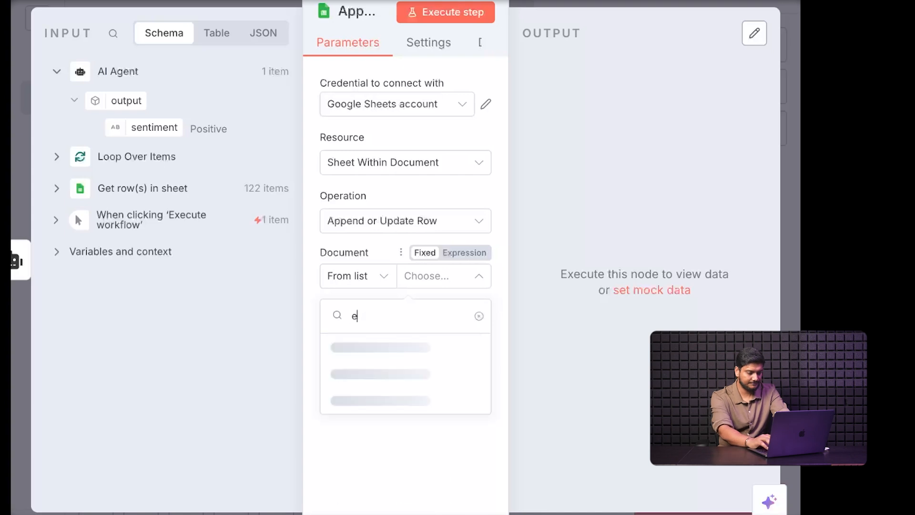
key("BackSpace")
key("BackSpace")
type("xcel ai")
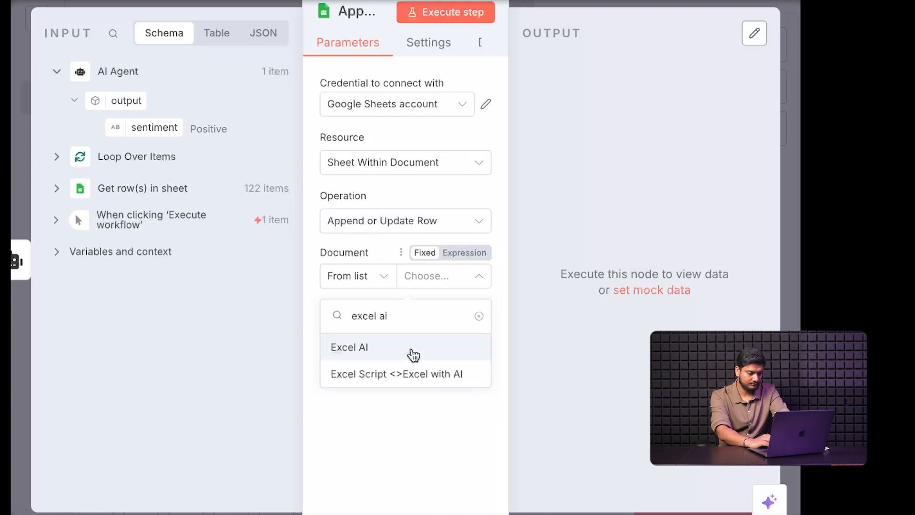
left_click(412, 350)
left_click(435, 343)
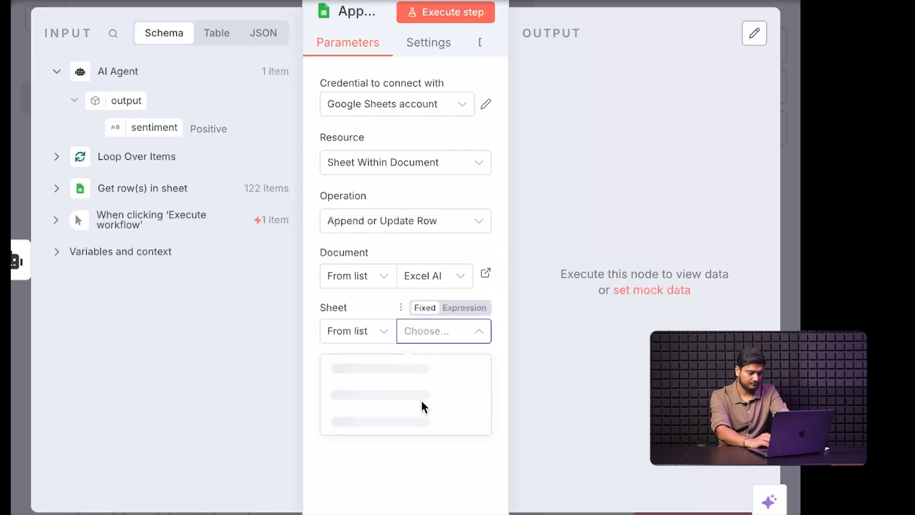
left_click(391, 372)
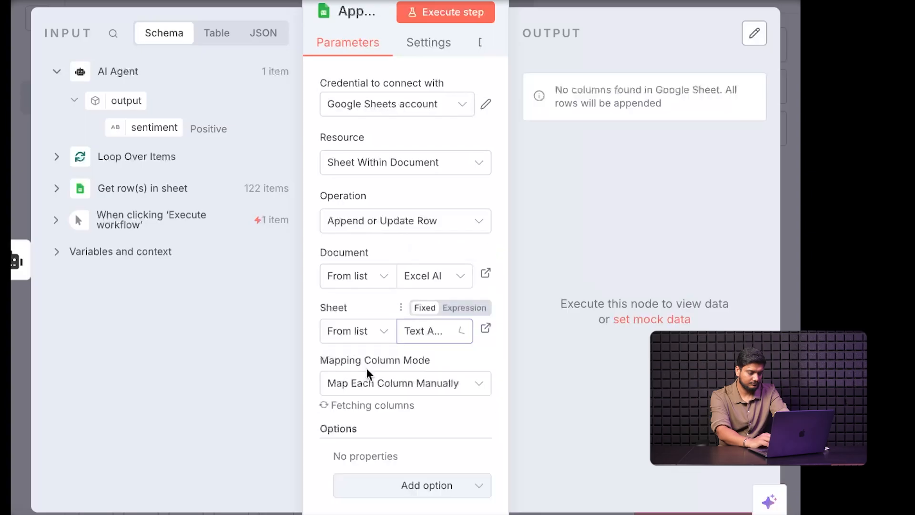
Step: Match rows on the Review column and fill its value with Review from the Get row(s) in sheet node
scroll(349, 393, "down", 2)
scroll(348, 393, "down", 2)
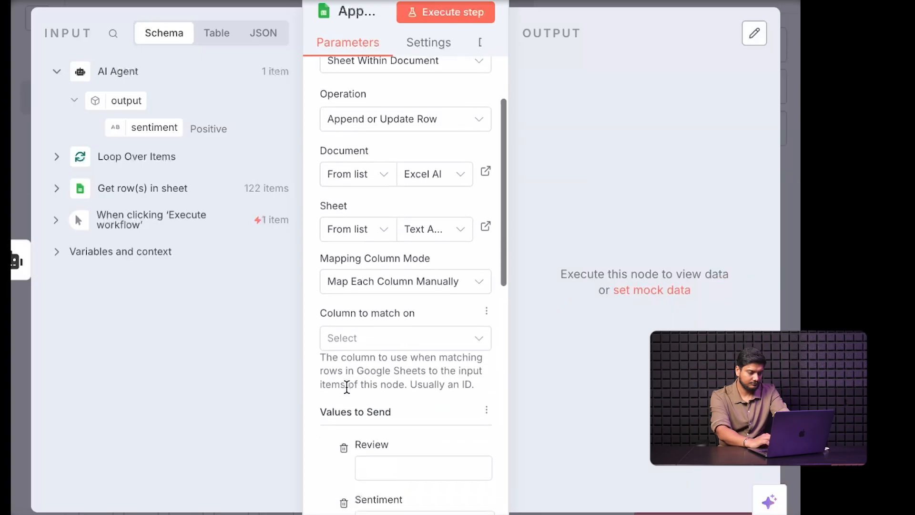
left_click(363, 270)
left_click(368, 303)
scroll(366, 352, "down", 2)
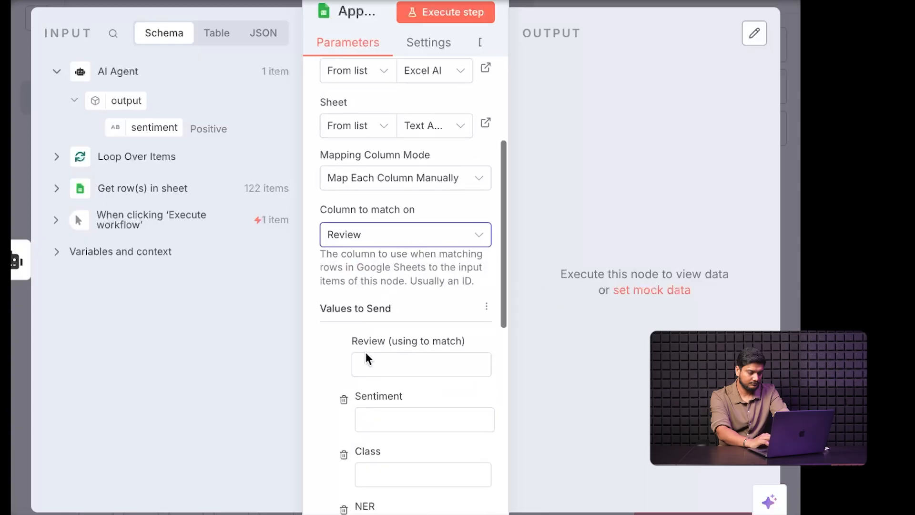
left_click(56, 189)
left_click_drag(130, 237, 369, 296)
left_click(331, 311)
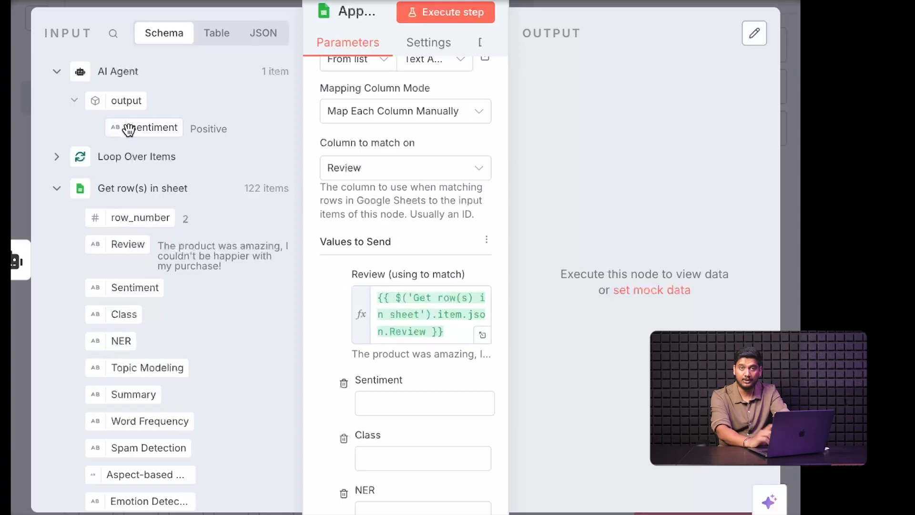
Step: Map the AI Agent's output sentiment to the Sentiment column and close the node's settings
left_click_drag(128, 130, 402, 411)
left_click(320, 416)
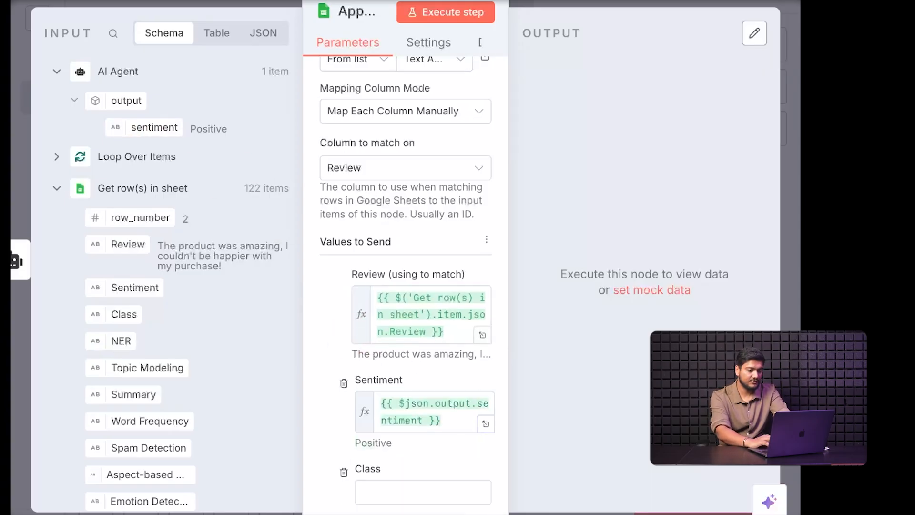
key("Escape")
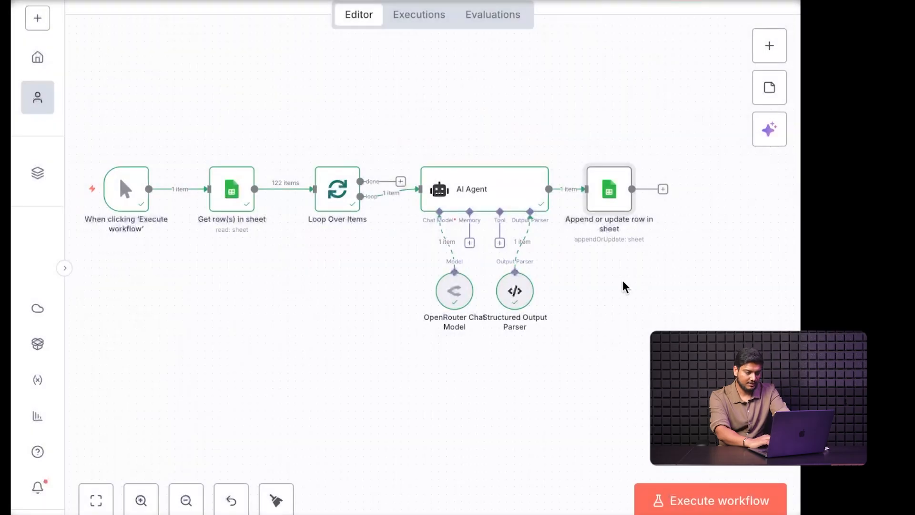
Step: Connect the append or update node's output back to the input of Loop Over Items
scroll(625, 287, "down", 1)
scroll(625, 287, "down", 3)
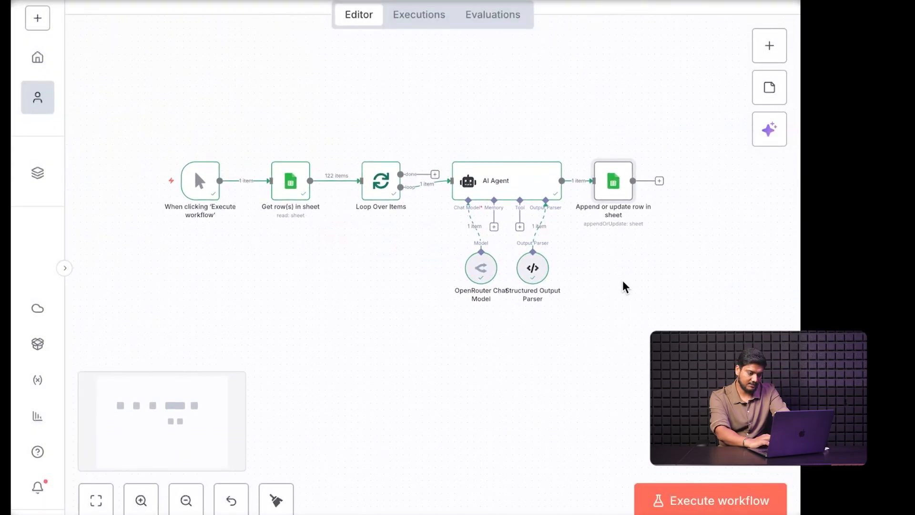
left_click_drag(658, 188, 347, 186)
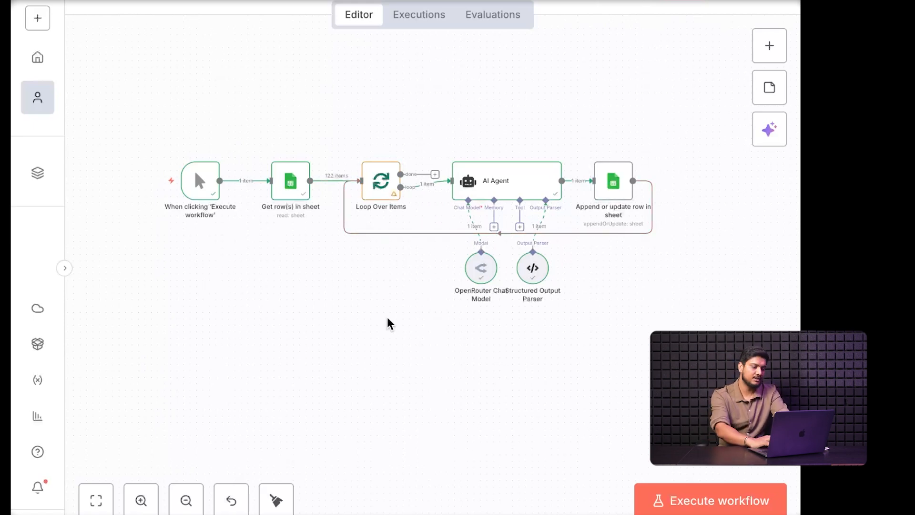
Step: Execute the workflow and check the Sentiment column in the Excel AI spreadsheet in Google Sheets
left_click(668, 500)
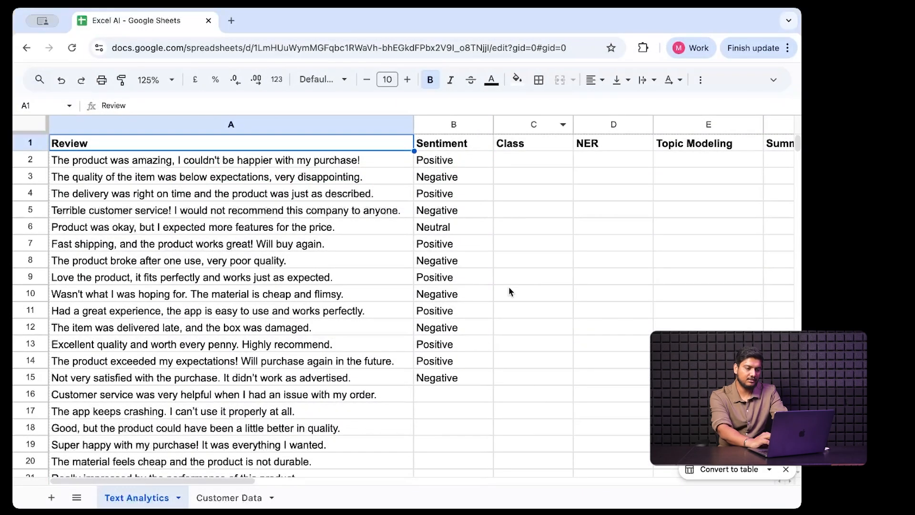
scroll(509, 292, "down", 1)
scroll(509, 297, "up", 1)
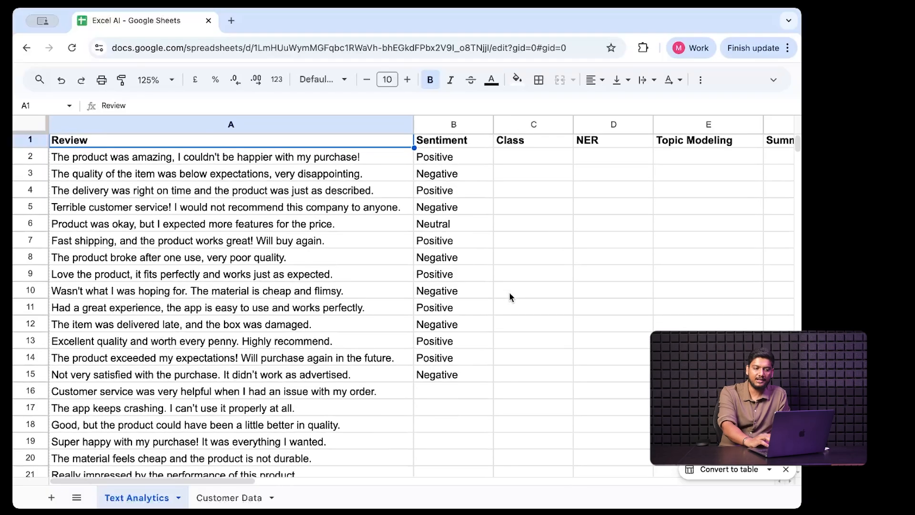
scroll(510, 297, "down", 1)
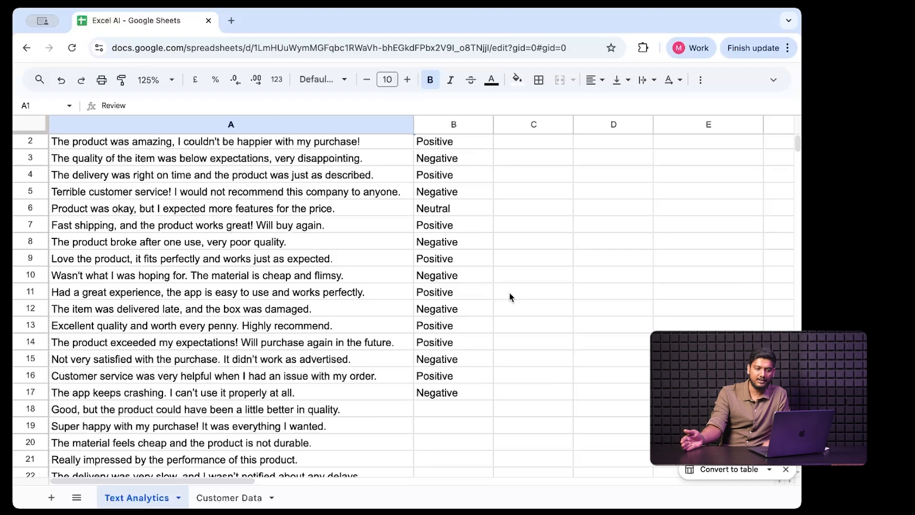
scroll(510, 293, "up", 1)
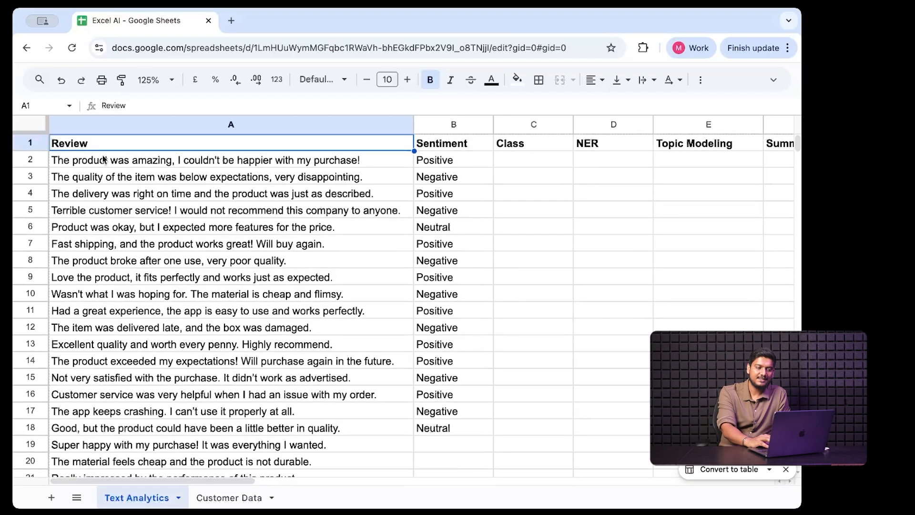
Step: Freeze the Text Analytics sheet up to row 1 and browse the reviews with their sentiments
left_click(20, 144)
right_click(20, 144)
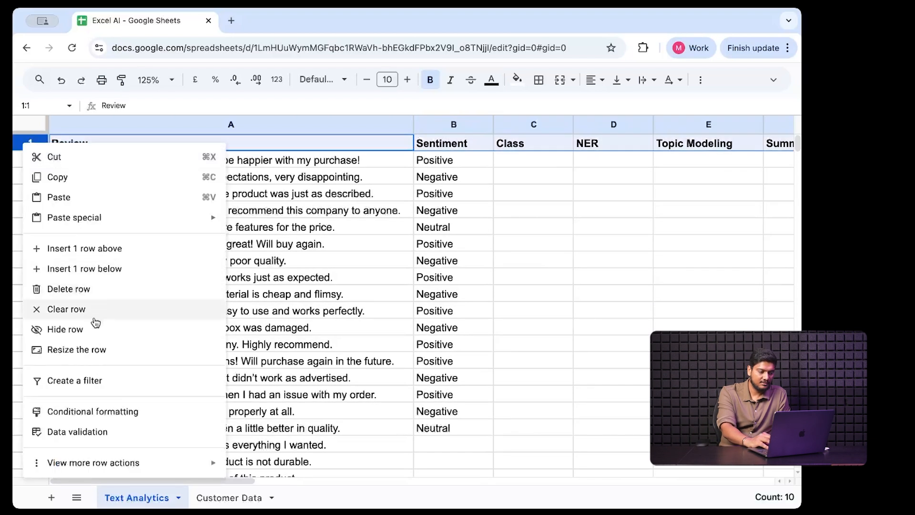
mouse_move(99, 463)
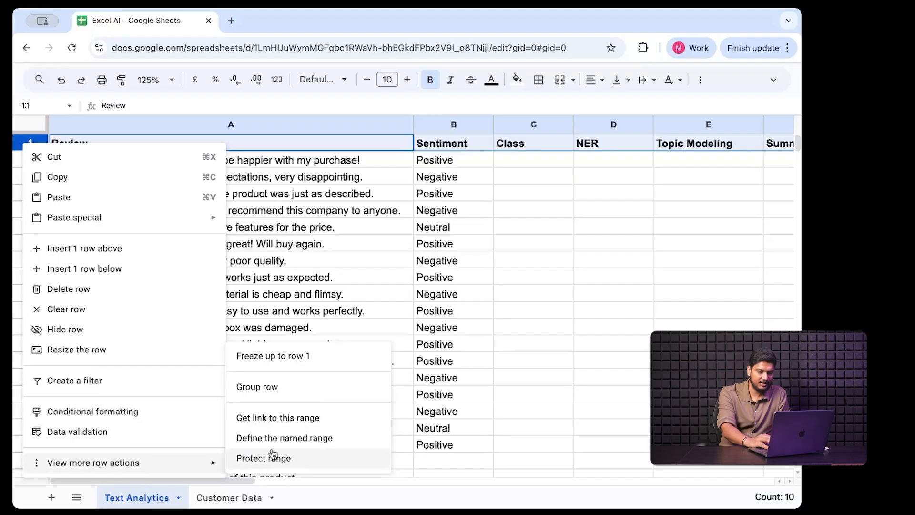
left_click(278, 358)
scroll(438, 346, "down", 3)
scroll(438, 346, "up", 3)
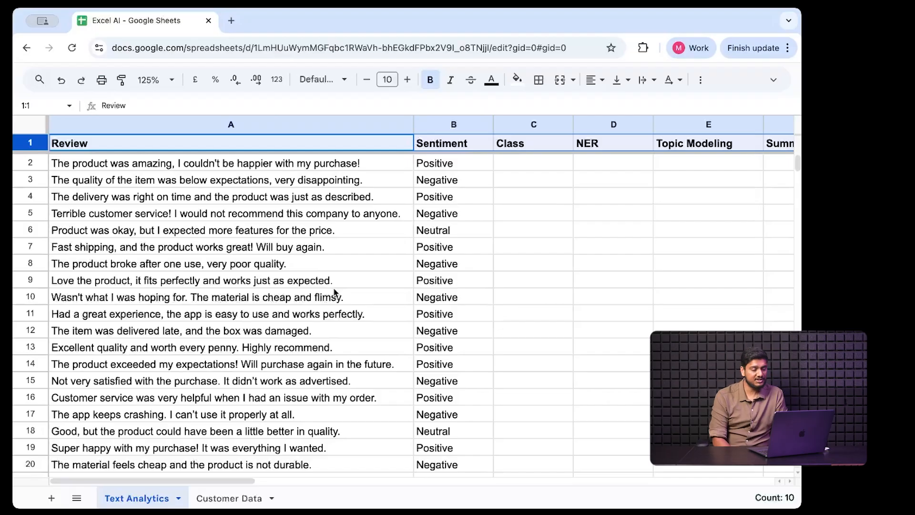
left_click(221, 332)
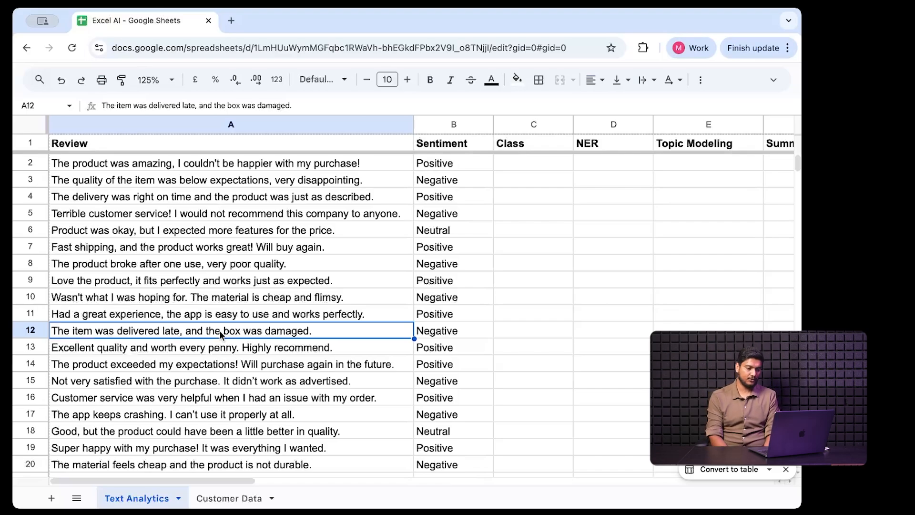
scroll(271, 349, "down", 3)
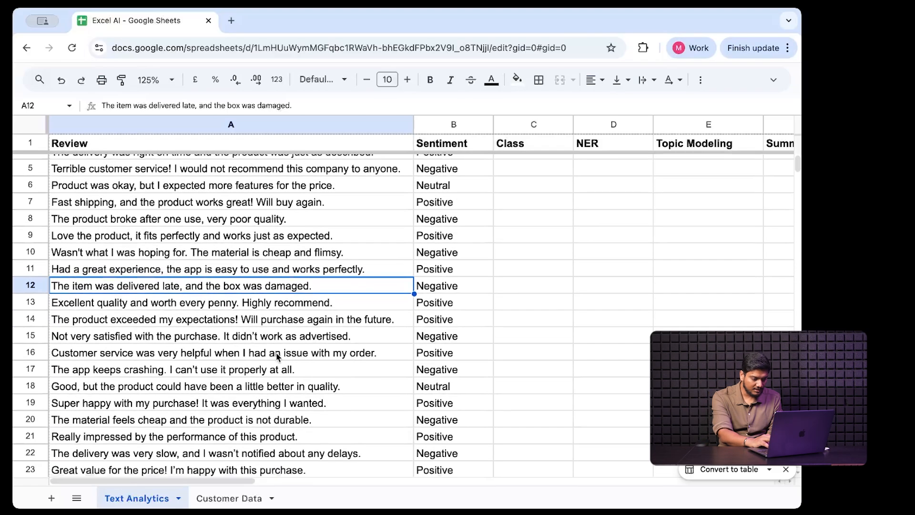
Step: Browse further down the reviews in the Text Analytics sheet and check their Sentiment column
left_click(278, 390)
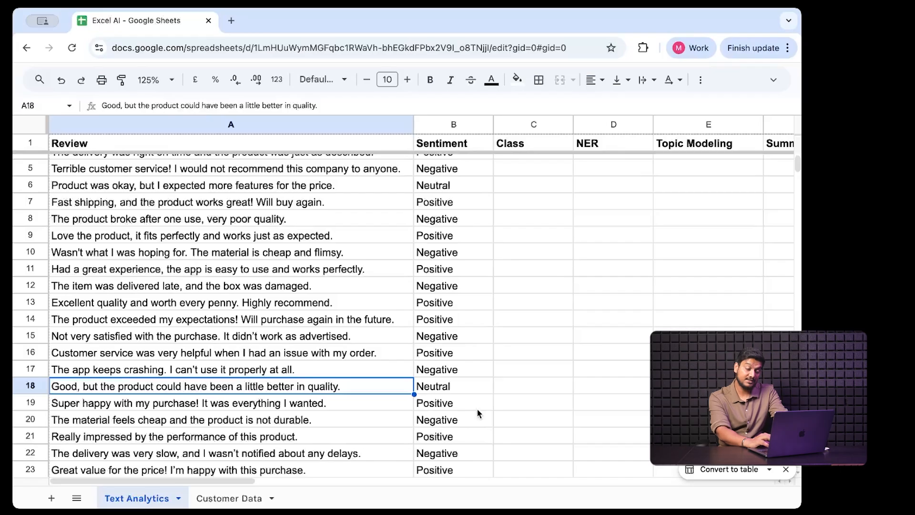
scroll(477, 409, "down", 10)
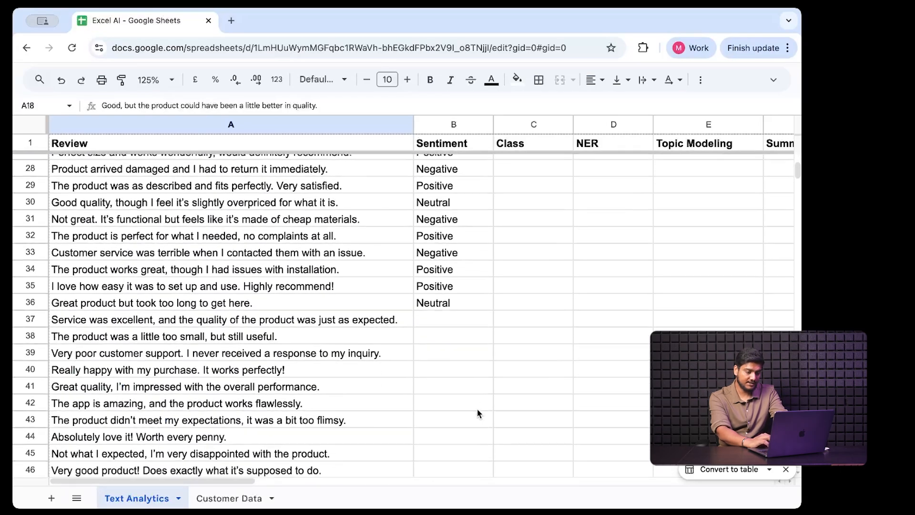
scroll(478, 412, "down", 5)
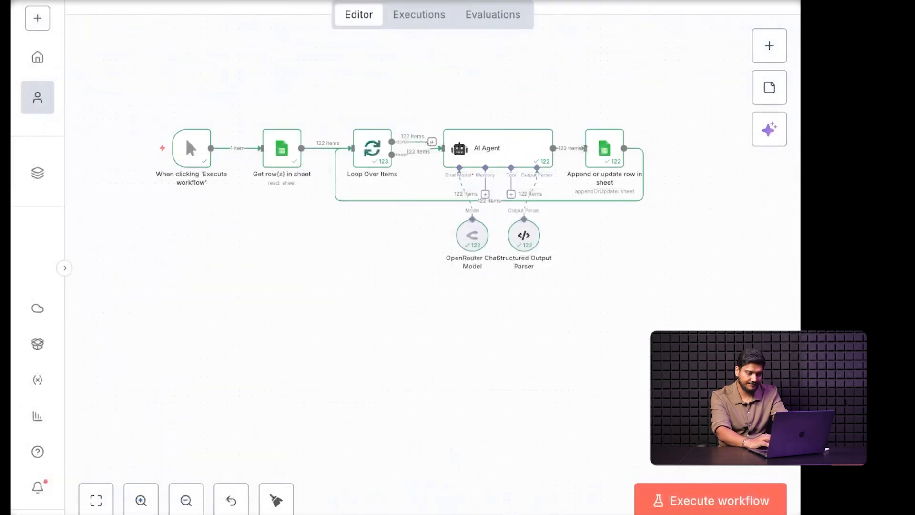
Step: Insert an If node between Get row(s) in sheet and Loop Over Items in the n8n workflow
scroll(379, 219, "up", 4)
scroll(380, 219, "up", 1)
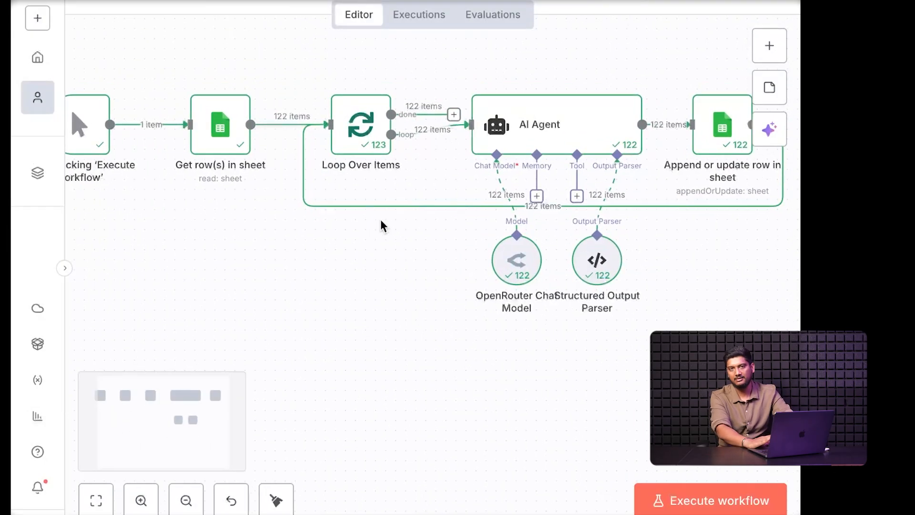
scroll(254, 319, "left", 1)
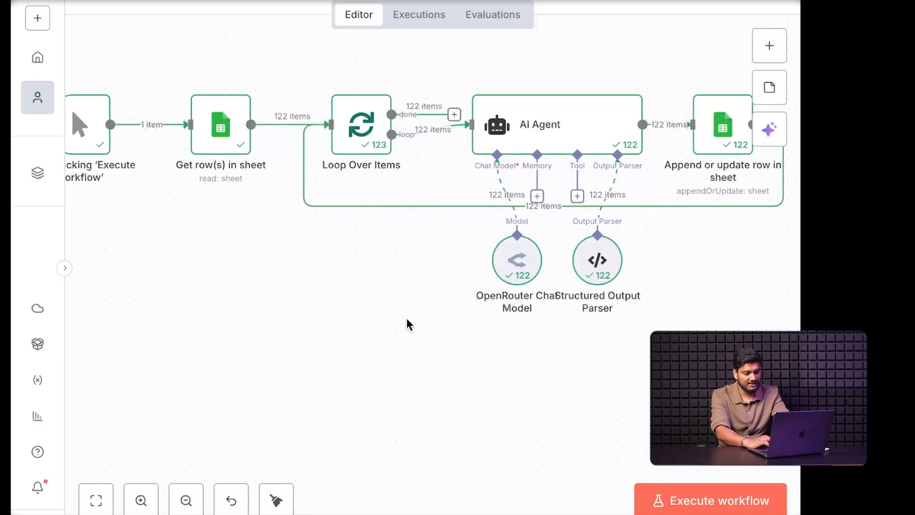
scroll(407, 323, "down", 2)
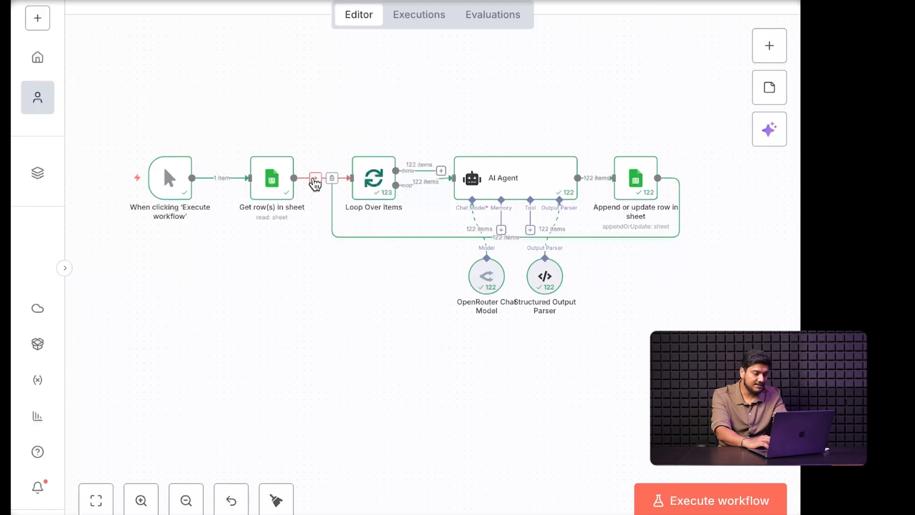
left_click(315, 177)
type("If")
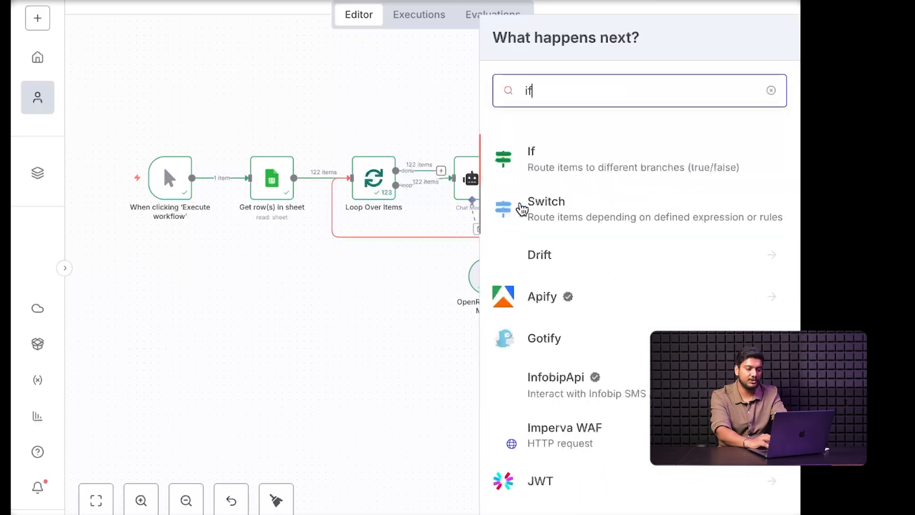
left_click(604, 174)
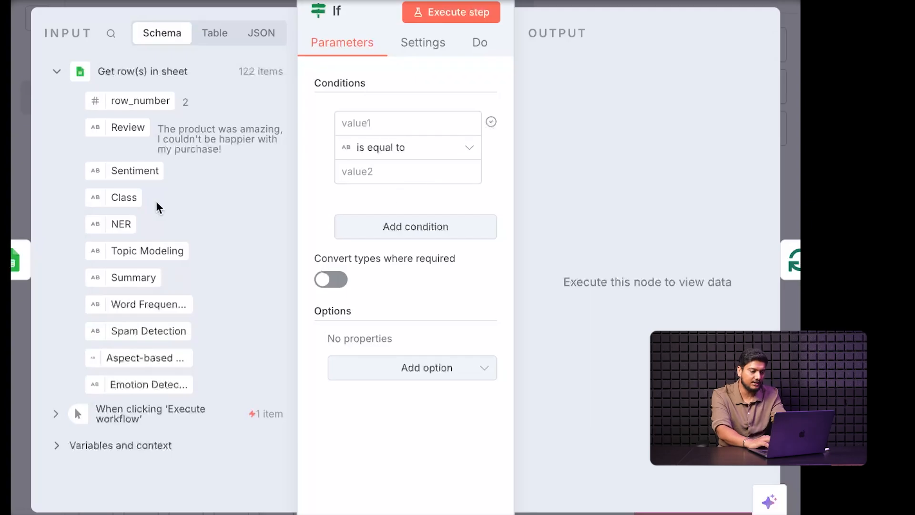
Step: Set the If condition to check that the incoming Sentiment field is empty, and close the node's settings
left_click_drag(135, 174, 367, 129)
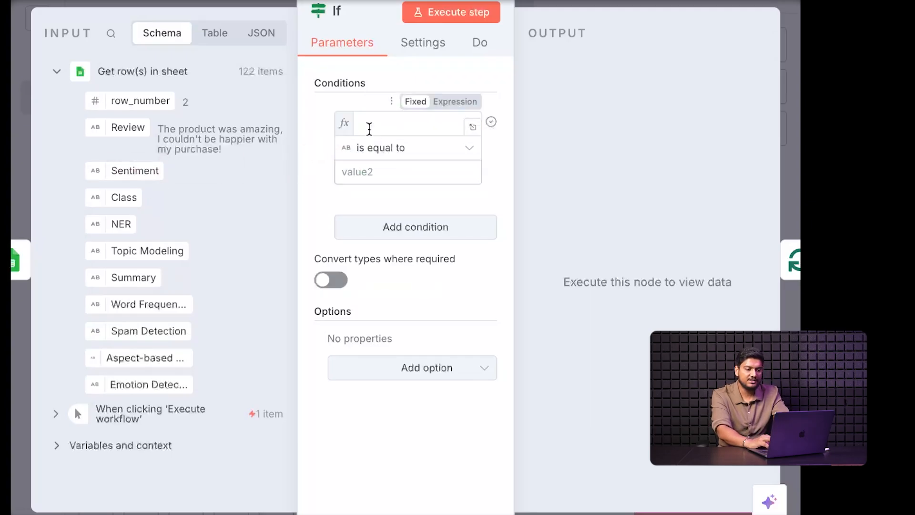
left_click(327, 198)
left_click(394, 174)
mouse_move(429, 241)
mouse_move(435, 213)
left_click(527, 230)
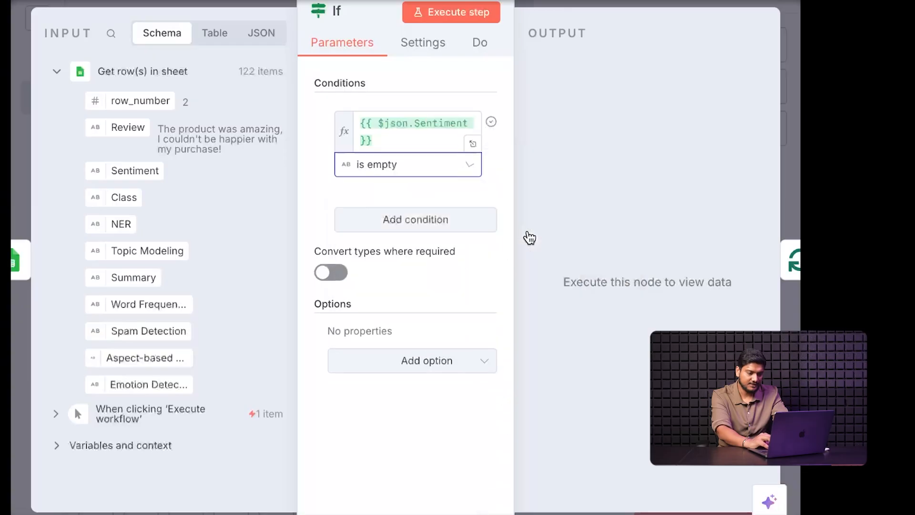
key("Escape")
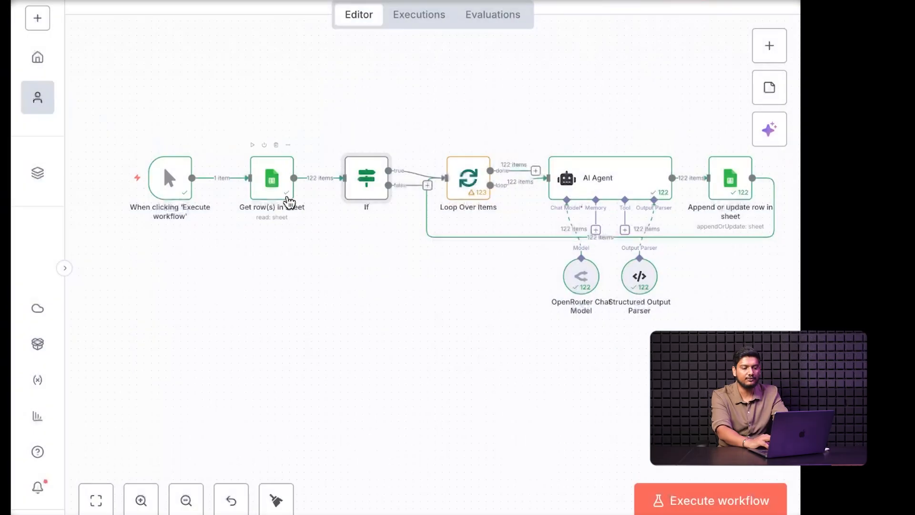
Step: Add a No Operation, do nothing node to the If node's false branch and tidy up the workflow layout
mouse_move(371, 204)
left_mouse_down()
mouse_move(368, 250)
mouse_move(364, 204)
left_mouse_up()
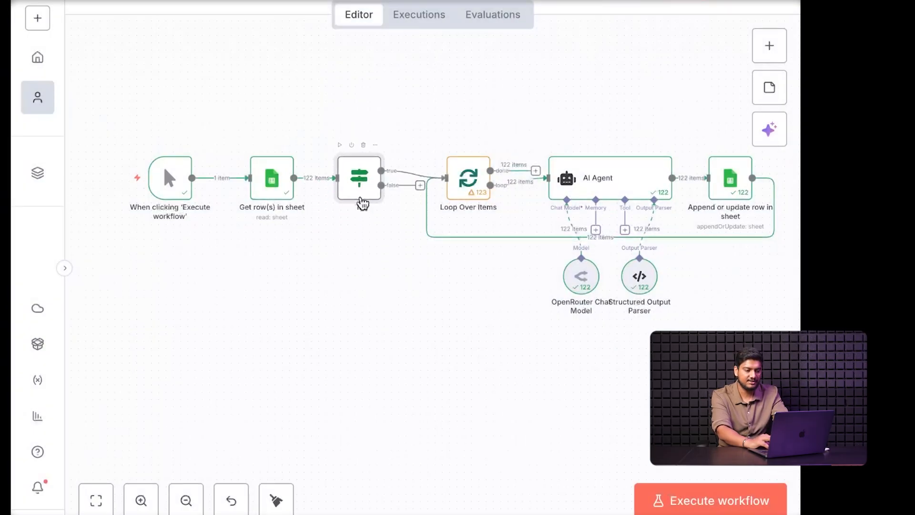
left_click(420, 186)
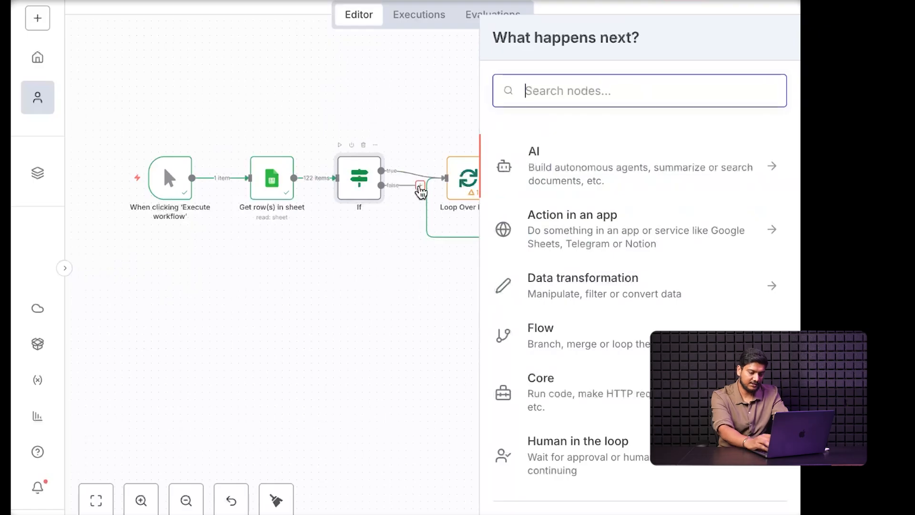
type("no oper")
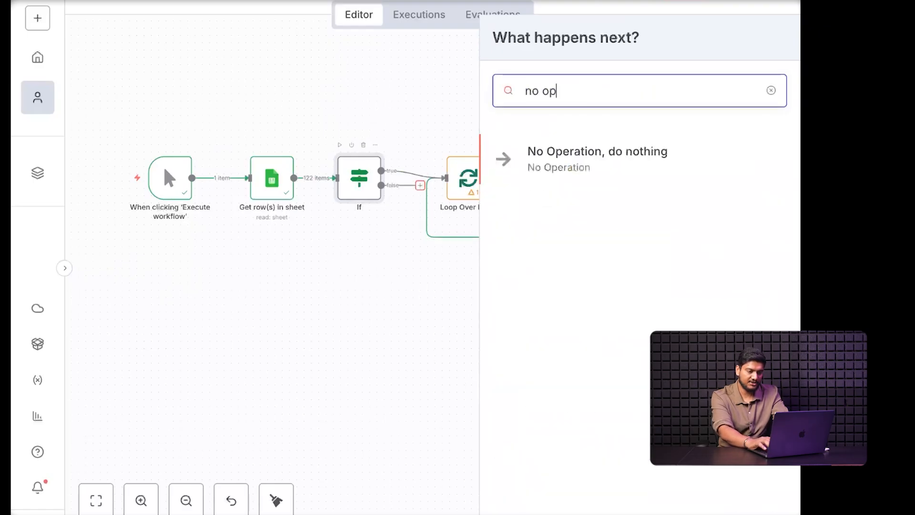
key("Return")
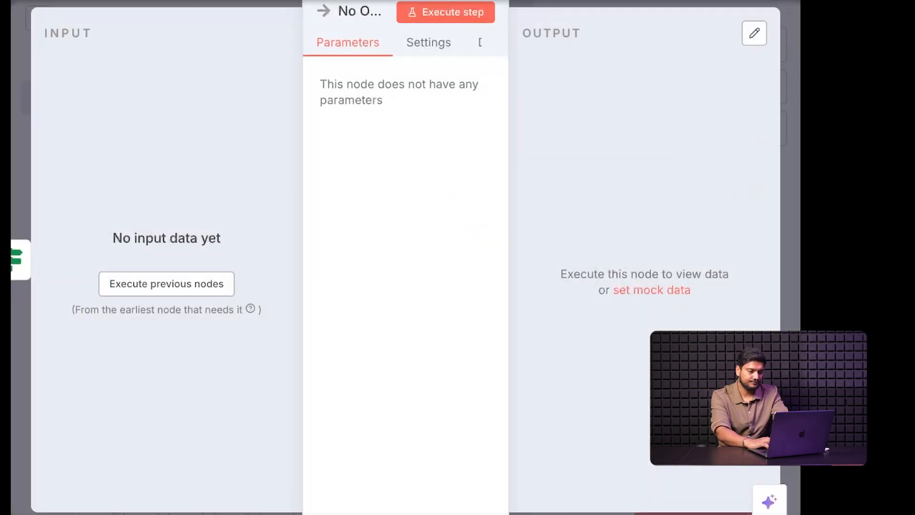
key("Escape")
left_click(276, 500)
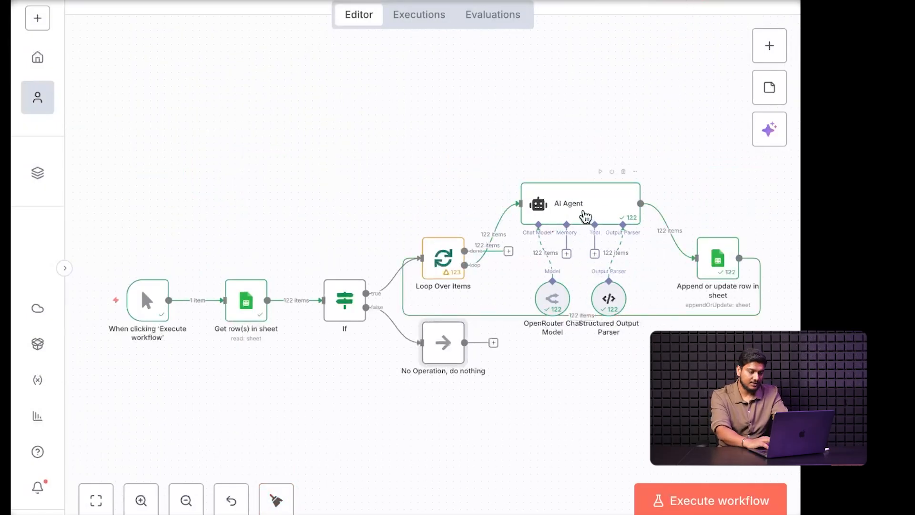
Step: Open the AI Agent's user message prompt in the expanded editor and add "2. class" to its JSON output list
double_click(581, 204)
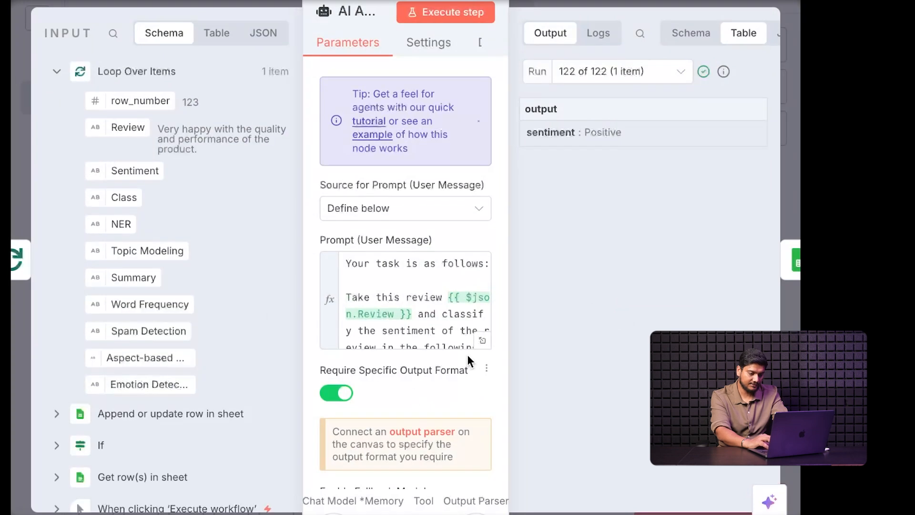
left_click(482, 341)
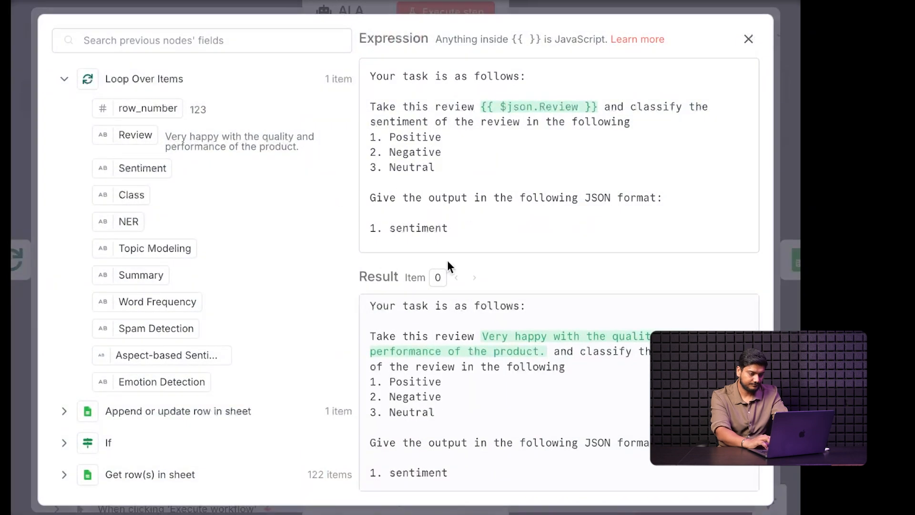
left_click(463, 223)
key("Return")
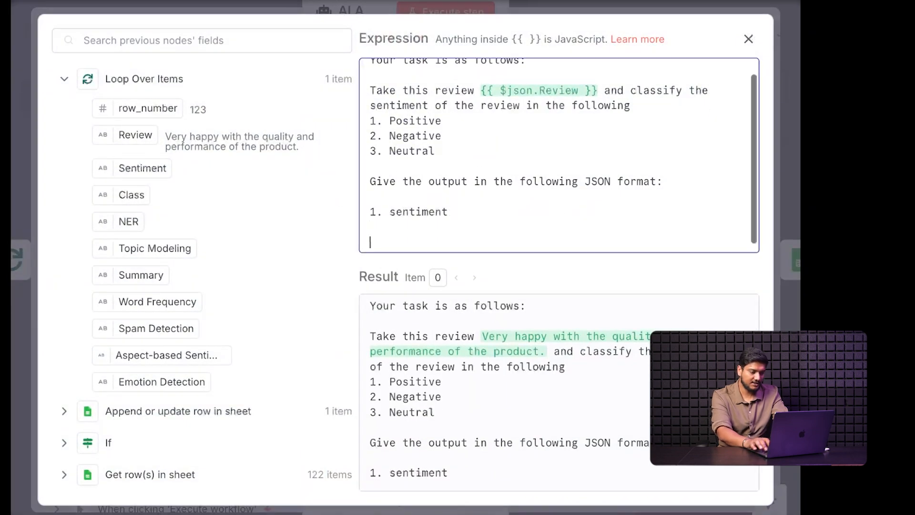
type("2. c")
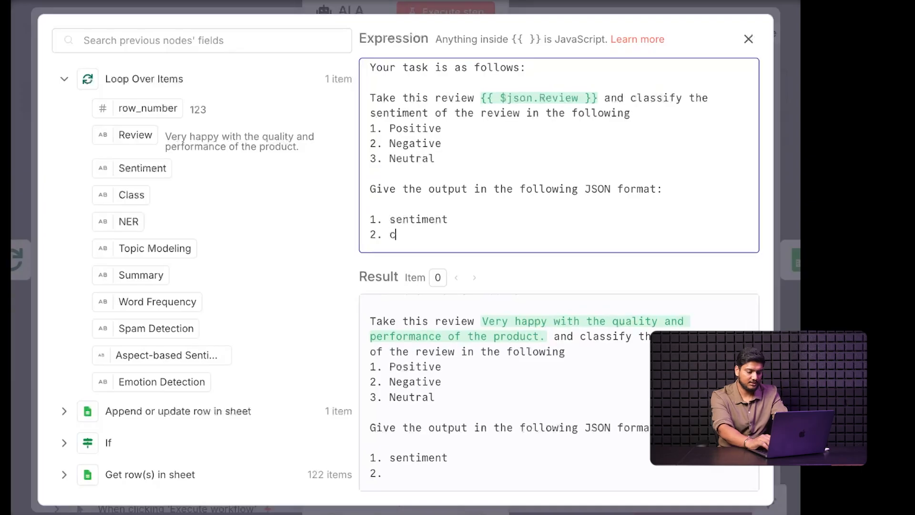
type("lass")
Step: Number the review sentiment instruction in the prompt as item 1
left_click(524, 156)
key("Up")
key("Up")
key("Up")
key("Left")
key("Left")
key("Left")
key("Left")
key("Left")
key("Left")
key("Left")
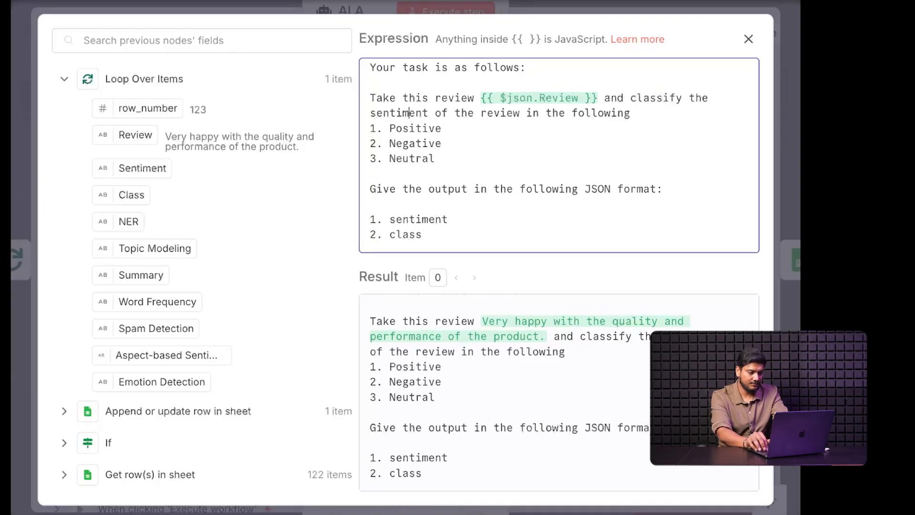
key("Left")
key("Down")
key("Up")
type("1.")
Step: Add the instruction "2. Based on the review classify the text into the following" below the Neutral line of the prompt
key("Down")
key("Down")
key("Down")
key("Down")
key("Down")
key("Left")
key("Return")
key("Return")
type("2. Baw")
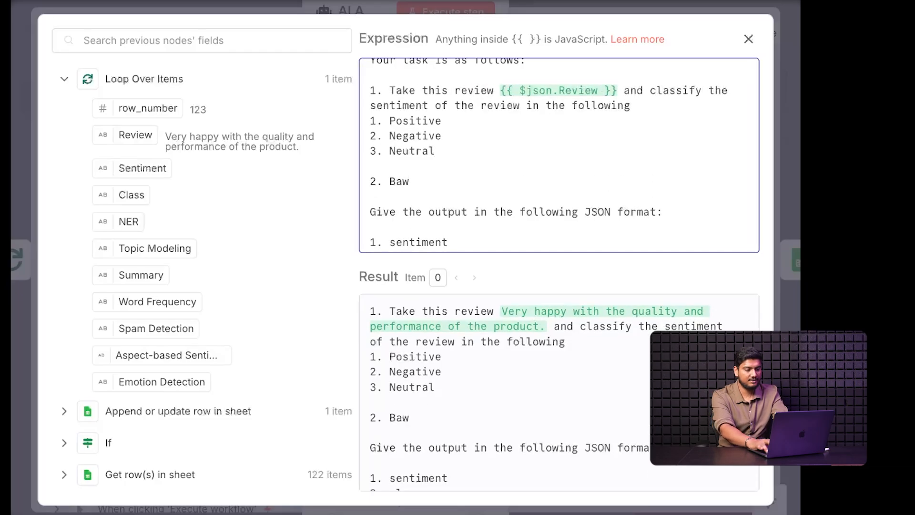
key("BackSpace")
type("sed on t")
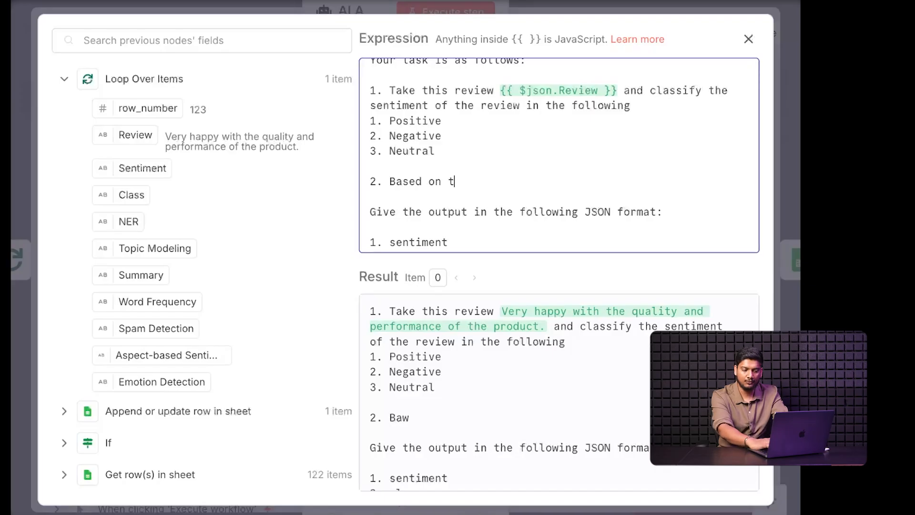
type("he review cla")
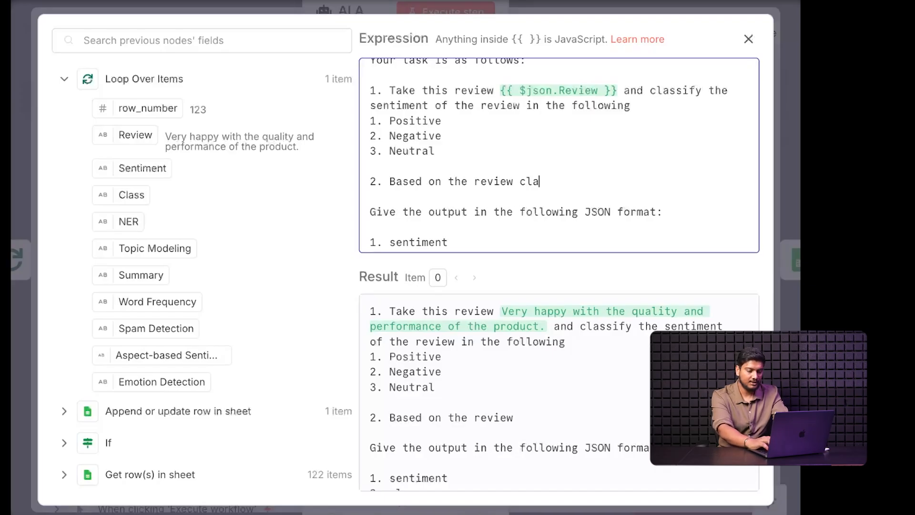
type("ssify the t")
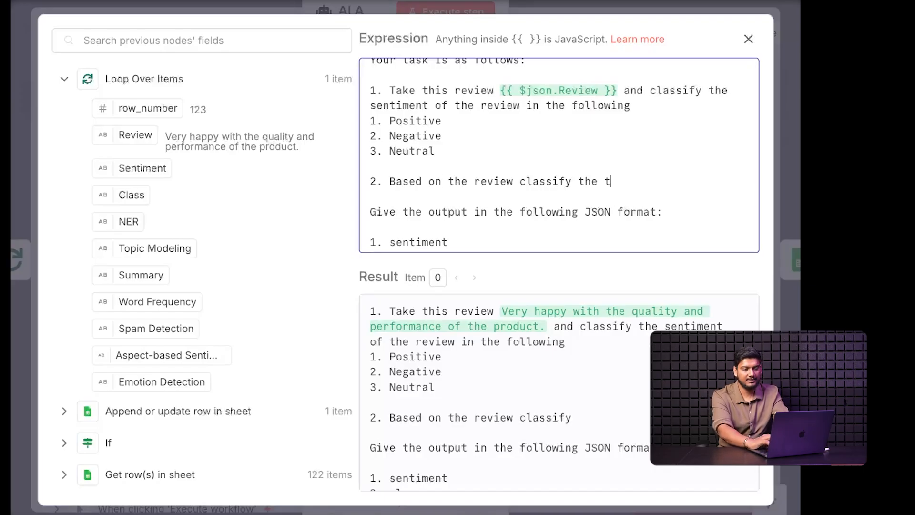
type("ext into t")
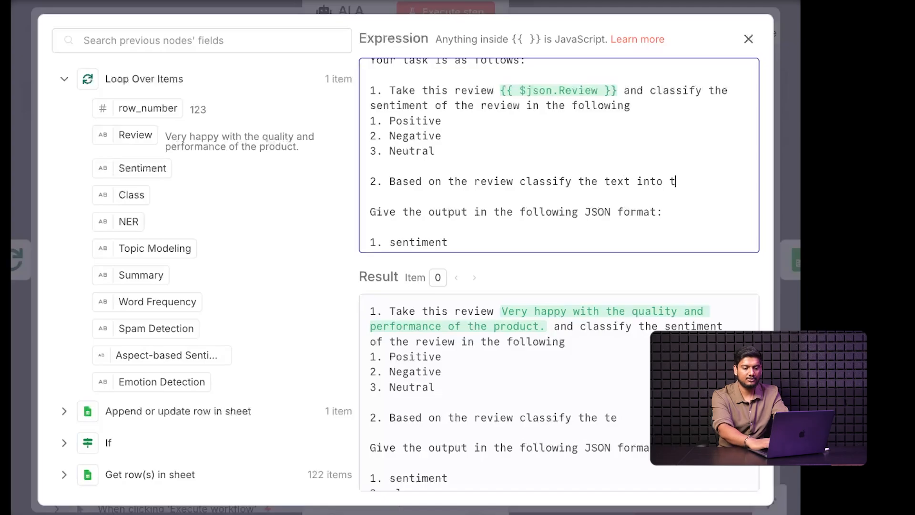
type("he follwo")
key("BackSpace")
key("BackSpace")
type("wp")
key("BackSpace")
key("BackSpace")
type("pwing")
key("BackSpace")
key("BackSpace")
key("BackSpace")
key("BackSpace")
key("BackSpace")
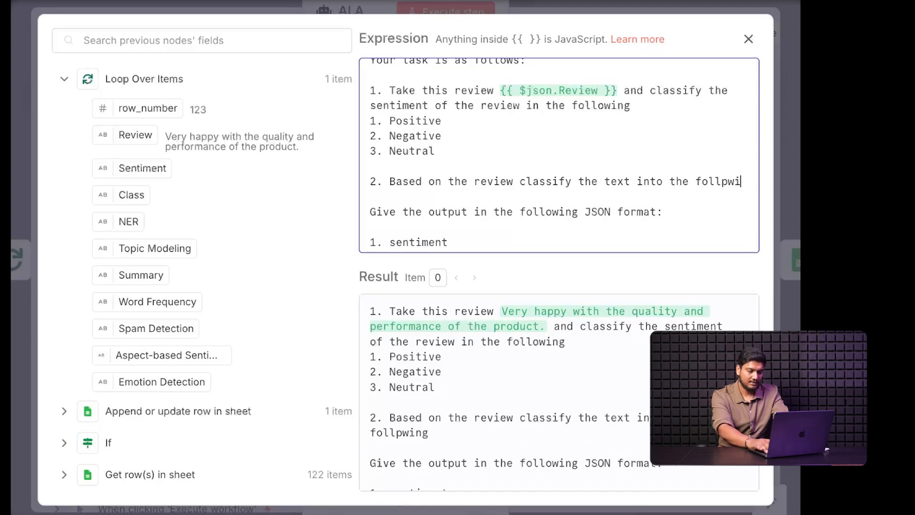
type("owing")
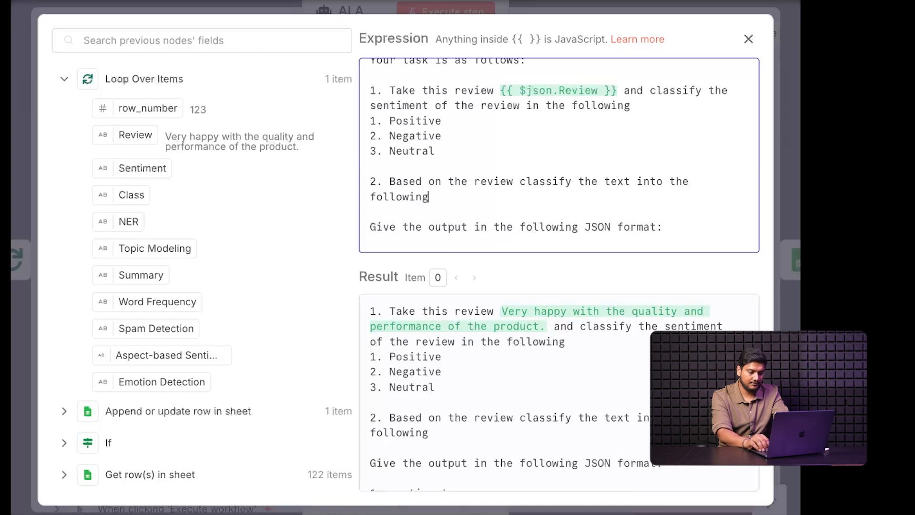
Step: Delete the sentiment instruction with its Positive, Negative and Neutral list, and renumber the text classification instruction as 1
key("Up")
key("Left")
key("Left")
key("Left")
key("Left")
key("Left")
key("Left")
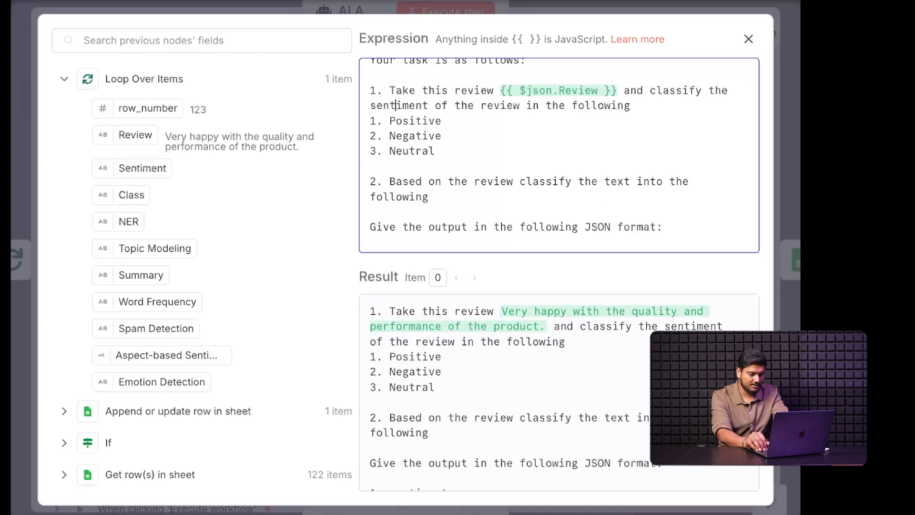
key("Home")
key("shift+Down")
key("shift+Down")
key("shift+Down")
key("shift+Down")
key("shift+Down")
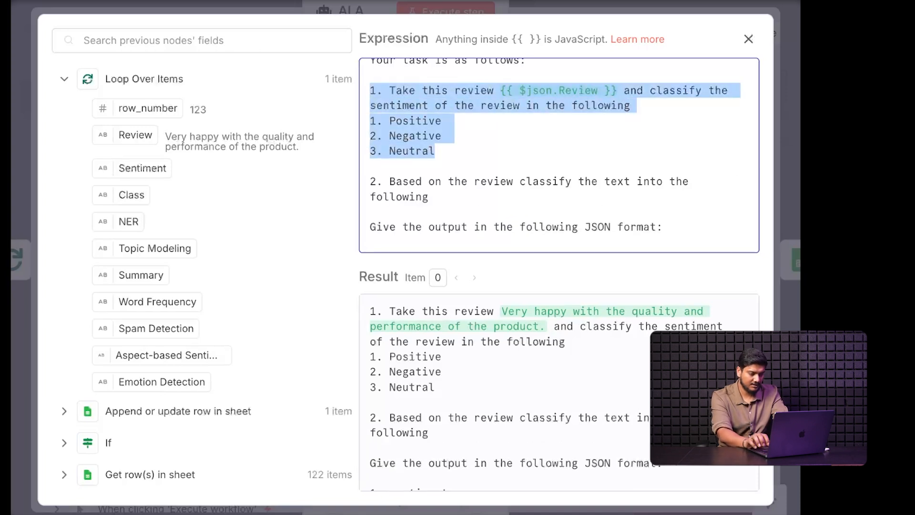
key("BackSpace")
key("shift+Right")
type("1")
Step: Remove the "2. class" line from the prompt's JSON output list
key("Down")
key("Down")
key("Down")
key("Down")
key("Down")
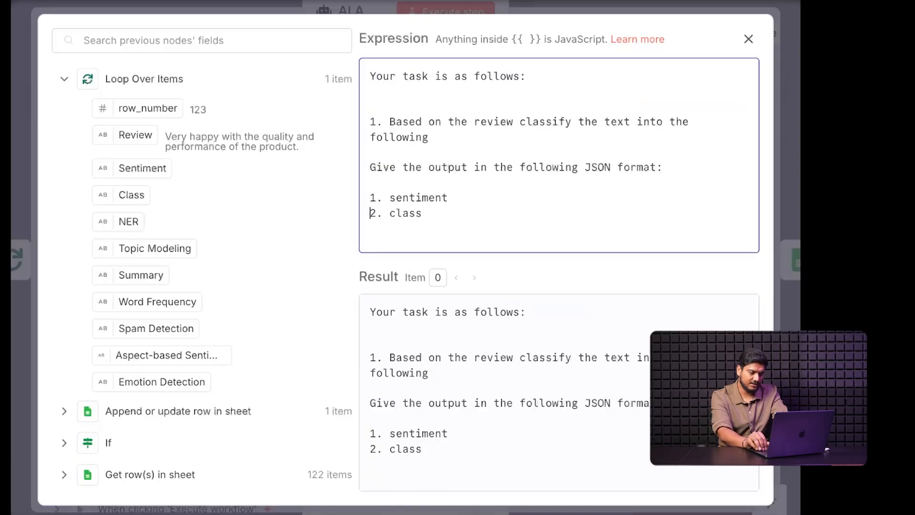
key("shift+Right")
key("shift+Right")
key("shift+Right")
key("shift+Right")
key("shift+Right")
key("shift+Right")
key("shift+Right")
key("shift+Right")
key("BackSpace")
key("BackSpace")
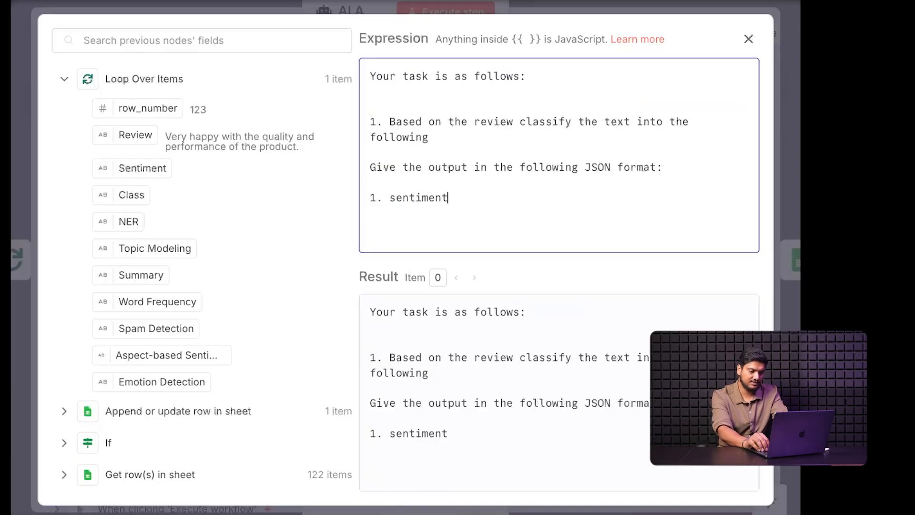
Step: Add "1. Feedback" as the first class below the text classification instruction in the AI Agent prompt
key("Up")
key("Up")
key("Up")
key("Up")
key("Up")
key("Down")
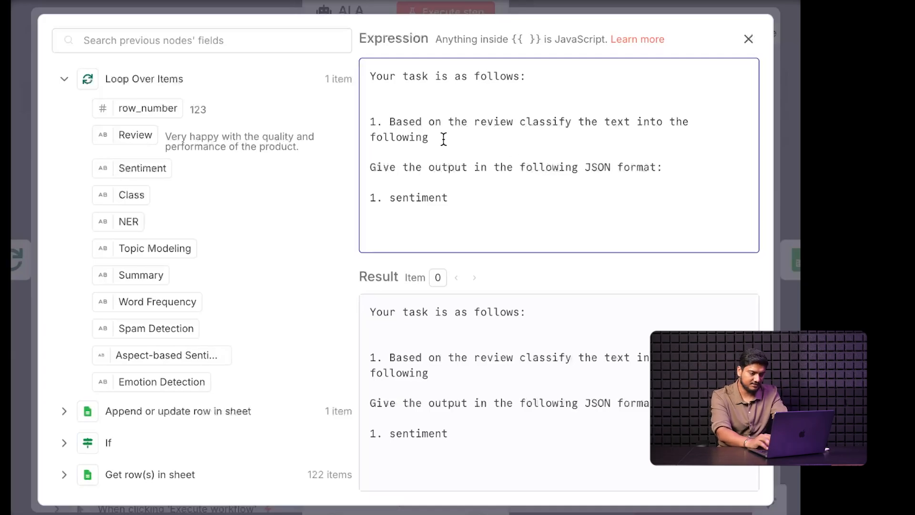
key("Return")
type("1. Feedback")
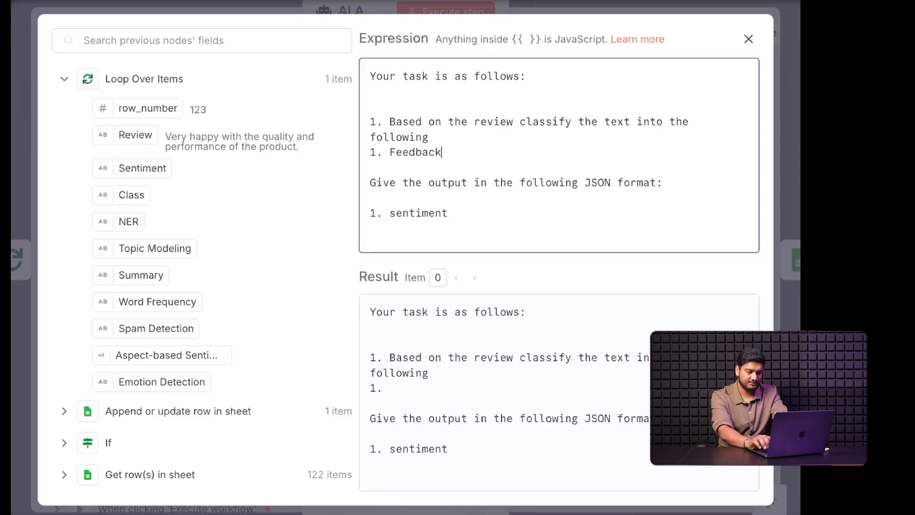
Step: Add "2. Complaint" as the second class in the prompt's list and close the AI Agent node
key("Return")
type("2. Companin")
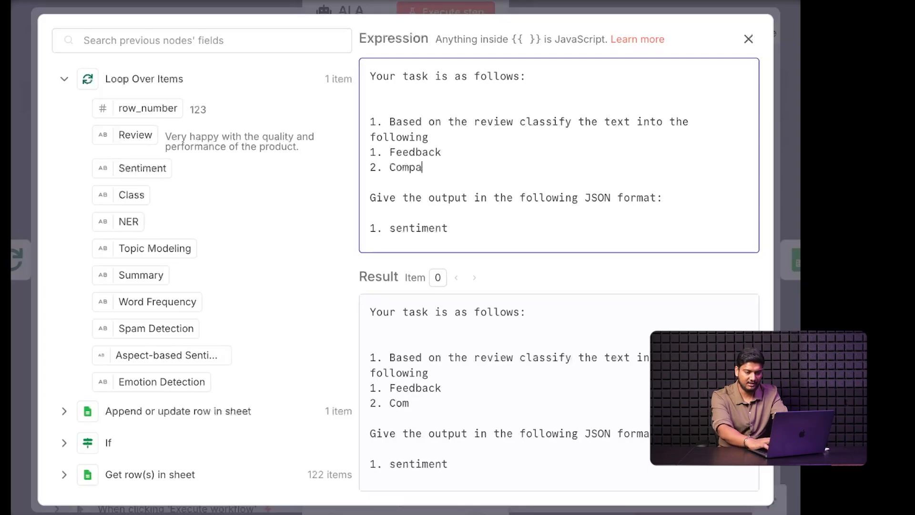
key("BackSpace")
key("BackSpace")
key("BackSpace")
key("BackSpace")
type("l")
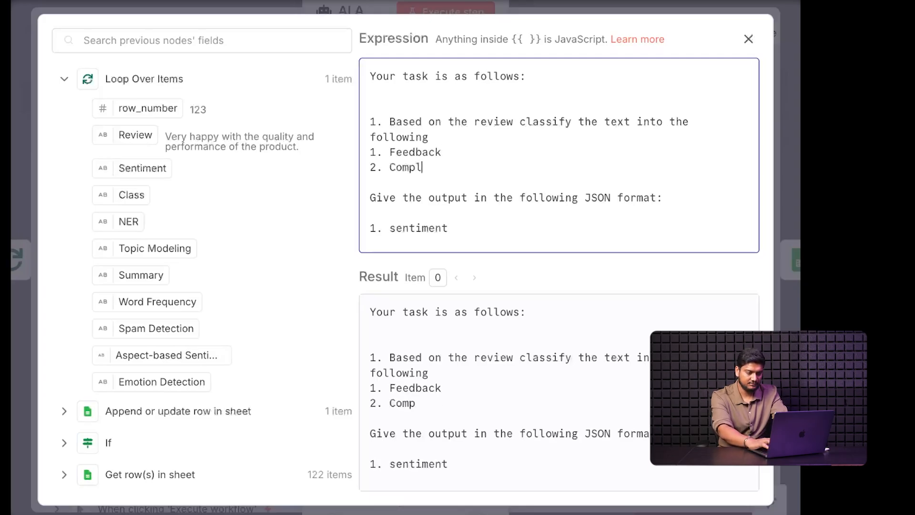
type("aint")
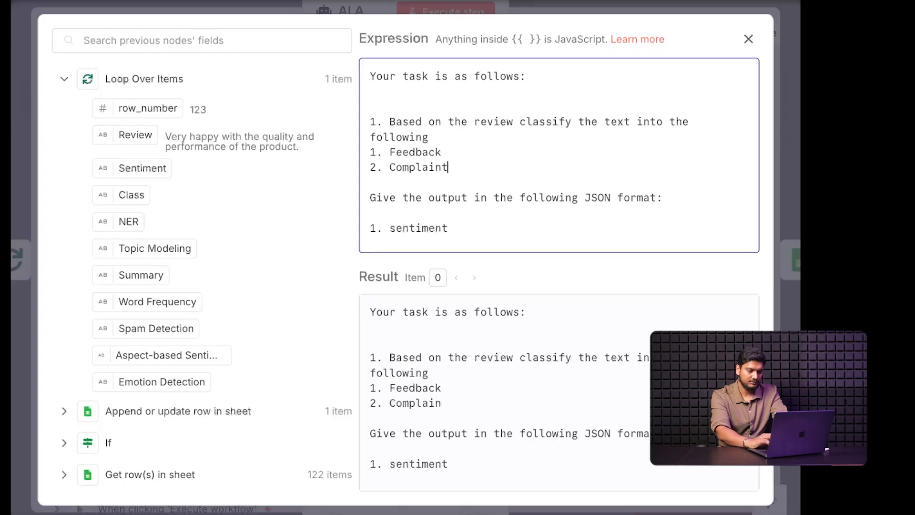
left_click(488, 229)
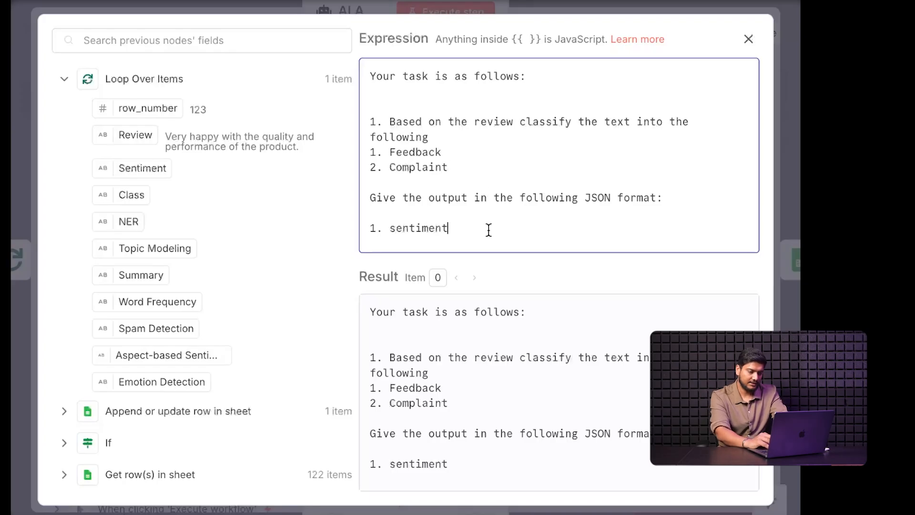
left_click(749, 39)
key("Escape")
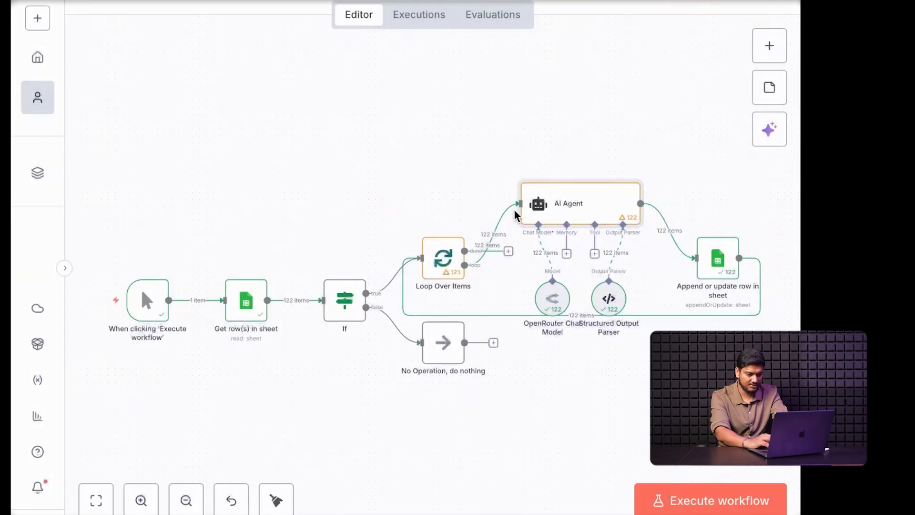
Step: In the Append or update row in sheet node, cut the Sentiment expression and remove the Sentiment field from the values to send
double_click(723, 268)
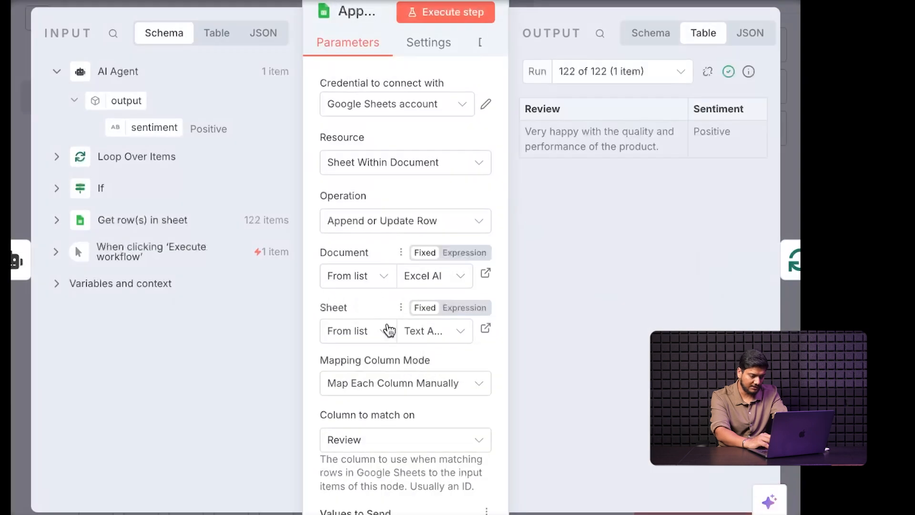
scroll(389, 328, "down", 4)
scroll(391, 330, "down", 5)
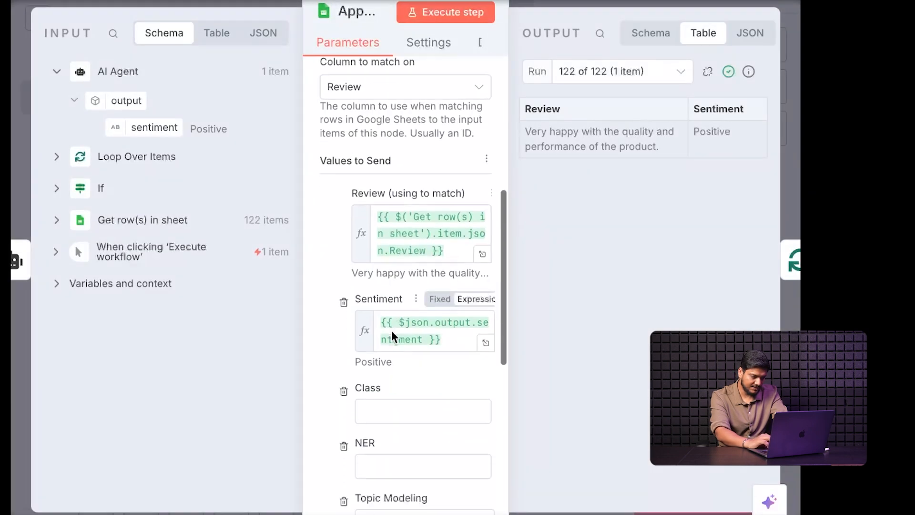
left_click(452, 316)
left_click_drag(452, 317, 375, 299)
key("ctrl+c")
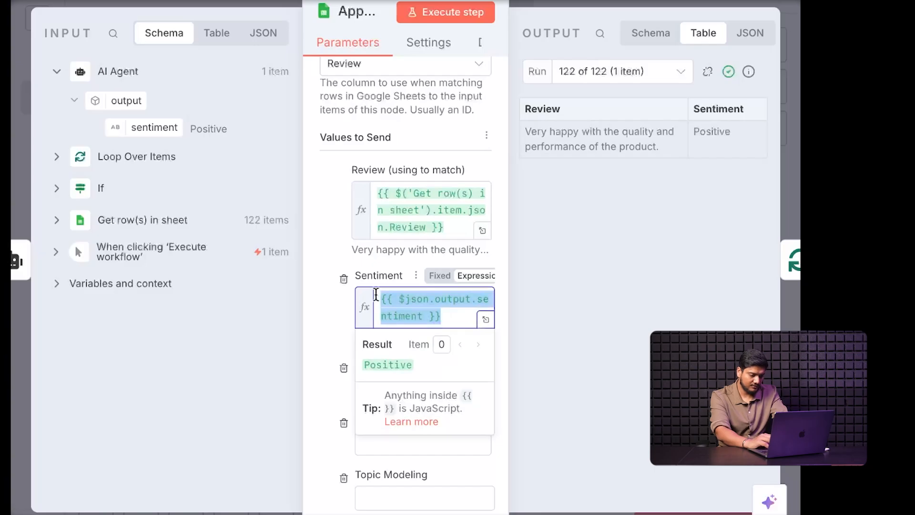
key("BackSpace")
left_click(319, 328)
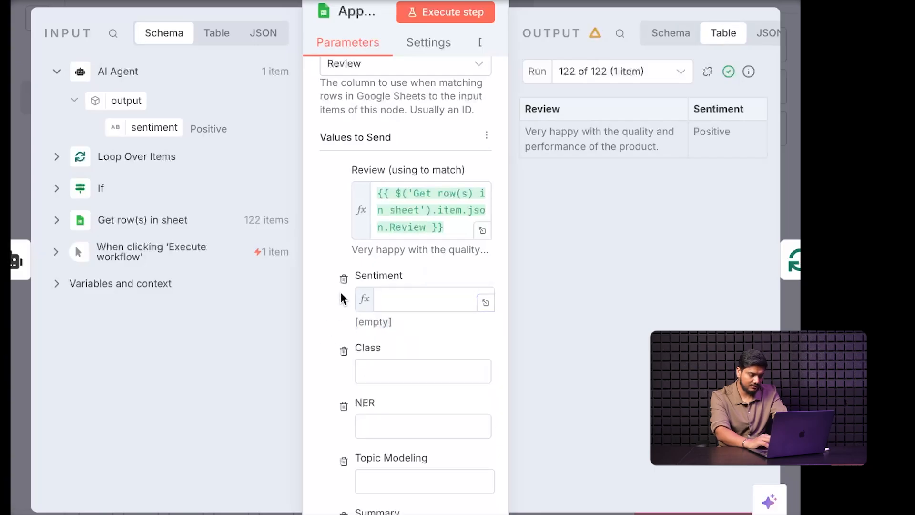
left_click(344, 278)
Step: Map the Class column to the expression {{ $json.output.sentiment }} and close the node
left_click(380, 300)
key("ctrl+v")
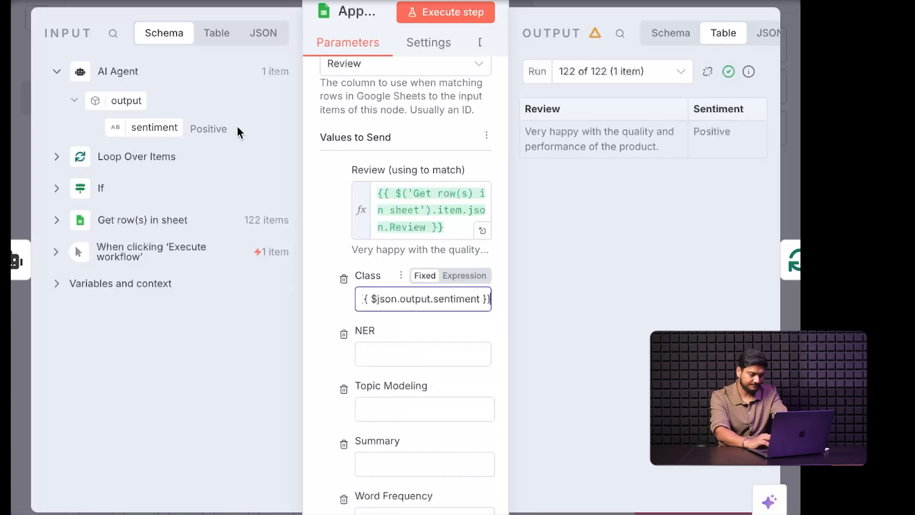
left_click(465, 276)
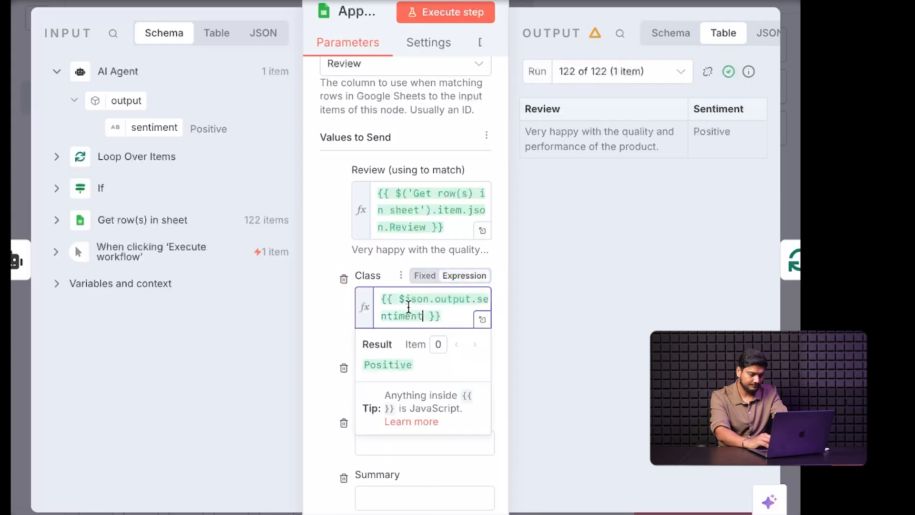
left_click(339, 322)
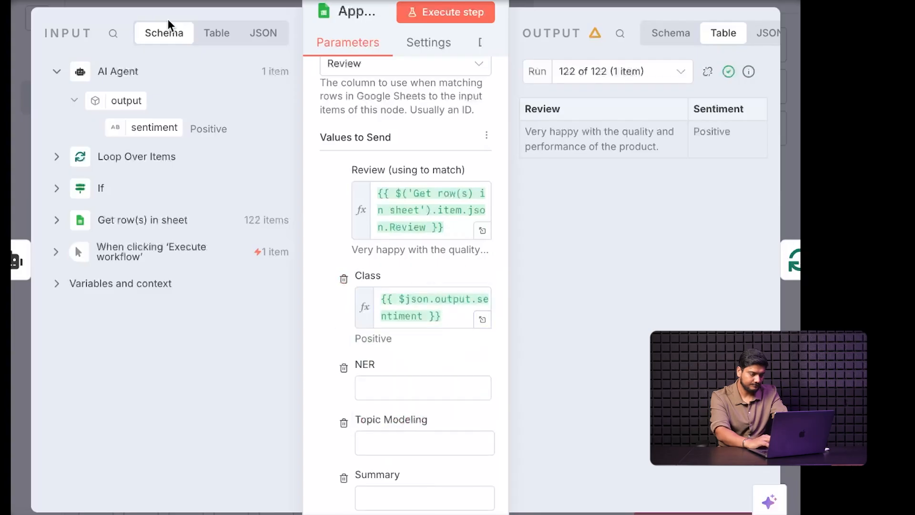
key("Escape")
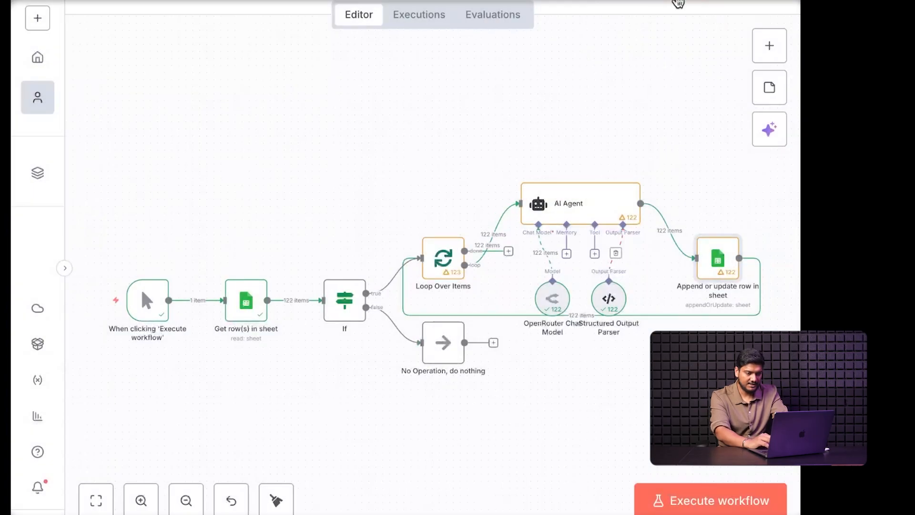
Step: Execute the workflow, switch to the Excel AI spreadsheet in Google Sheets and check the Class column on the Text Analytics sheet
left_click(710, 501)
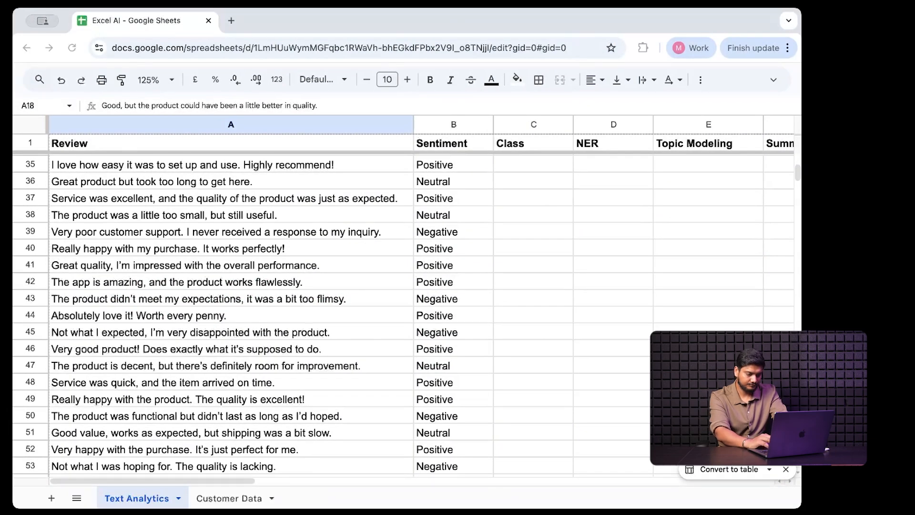
scroll(507, 329, "down", 20)
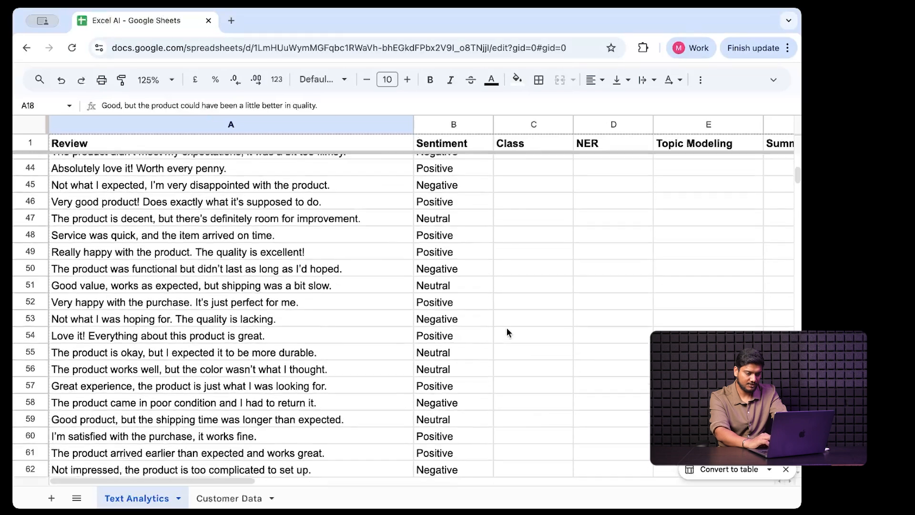
scroll(507, 327, "down", 5)
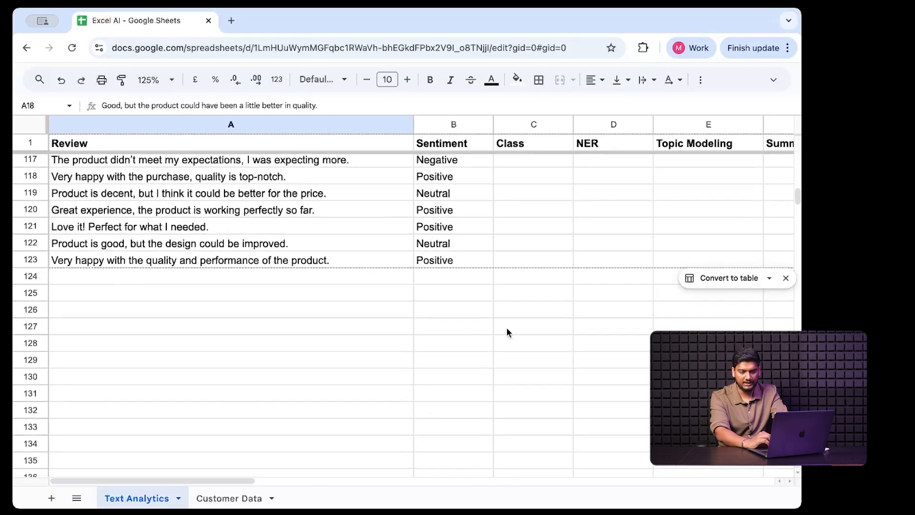
scroll(508, 327, "up", 20)
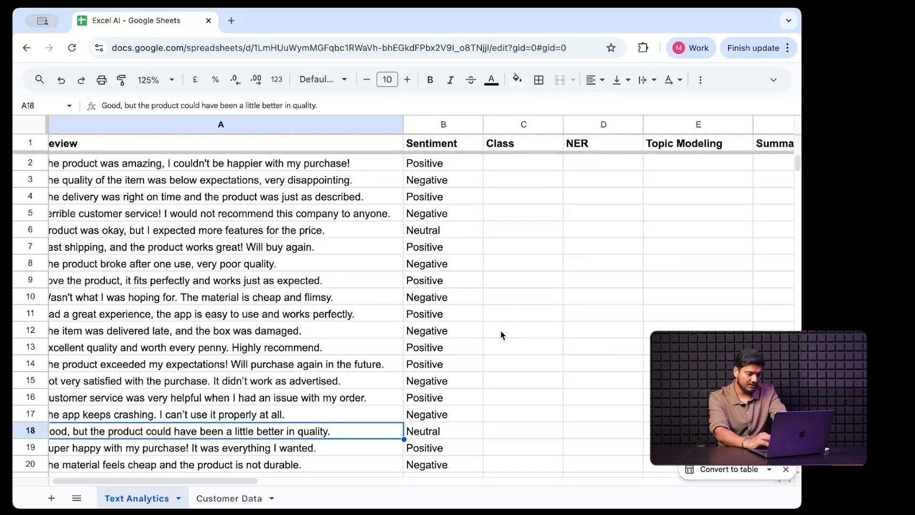
scroll(434, 386, "right", 2)
scroll(472, 354, "left", 2)
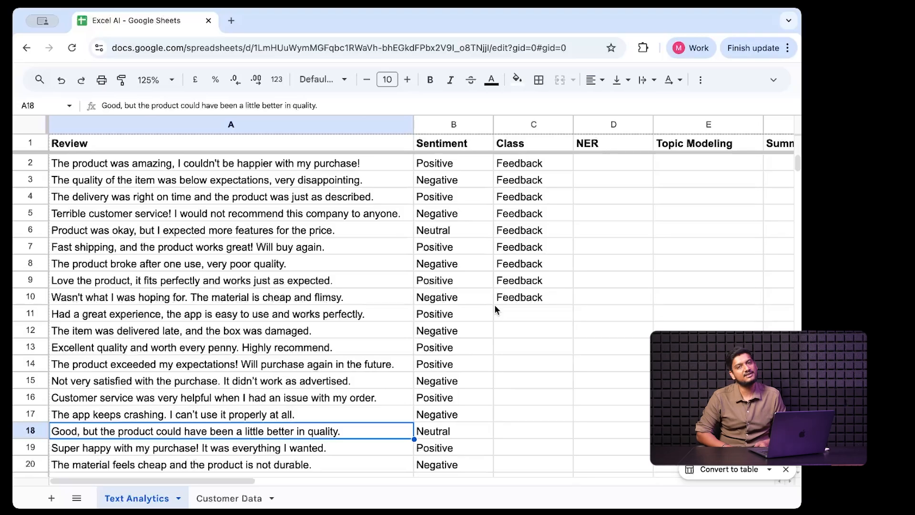
Step: Check how far down the review rows the Class column is being filled in
scroll(393, 360, "down", 5)
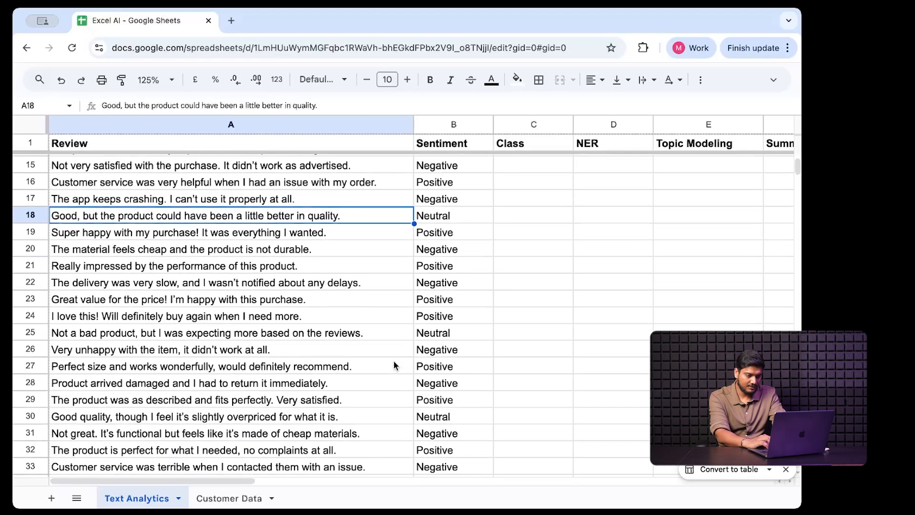
left_click(180, 307)
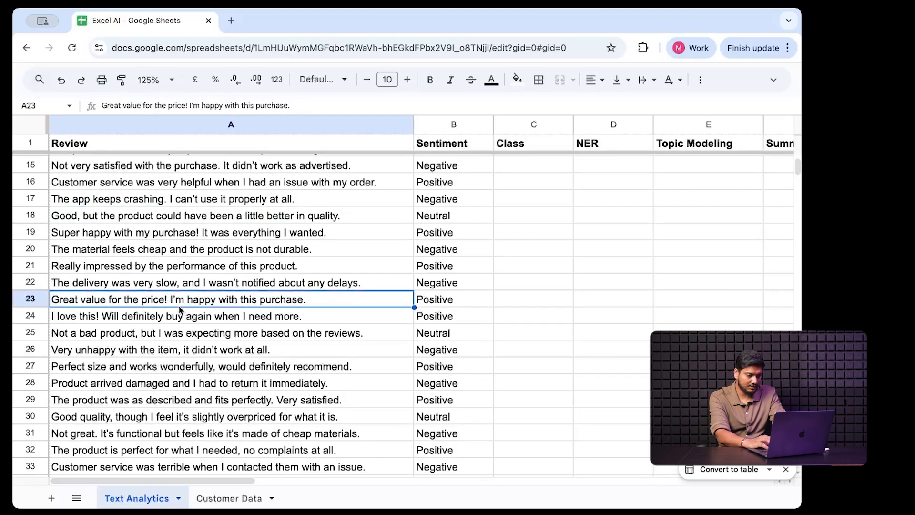
scroll(325, 317, "up", 5)
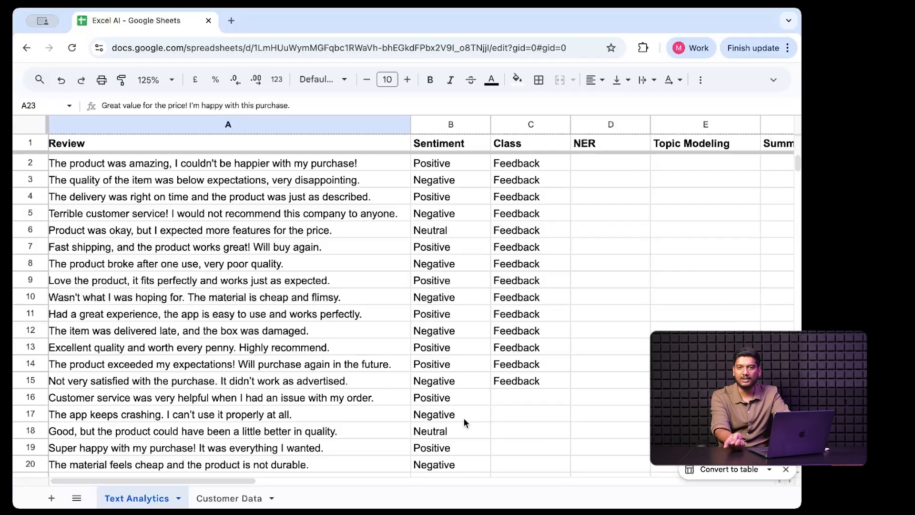
scroll(495, 446, "down", 9)
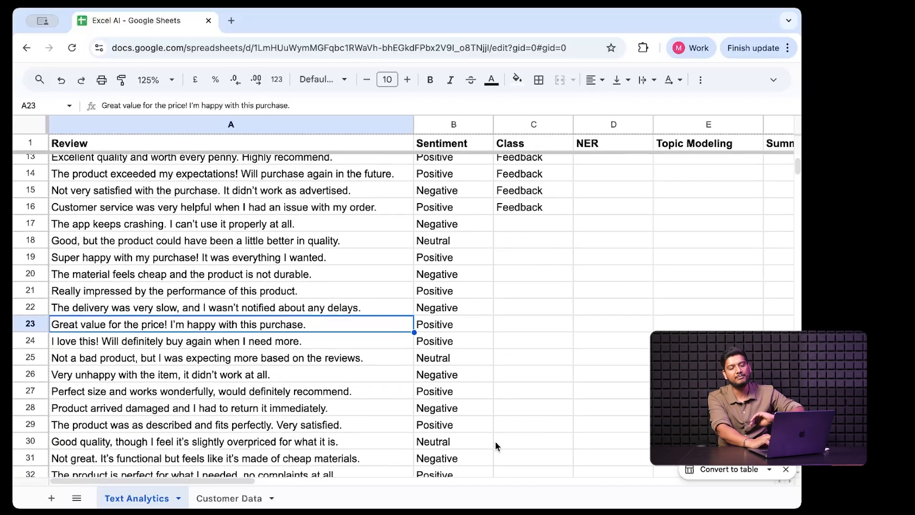
scroll(496, 446, "up", 9)
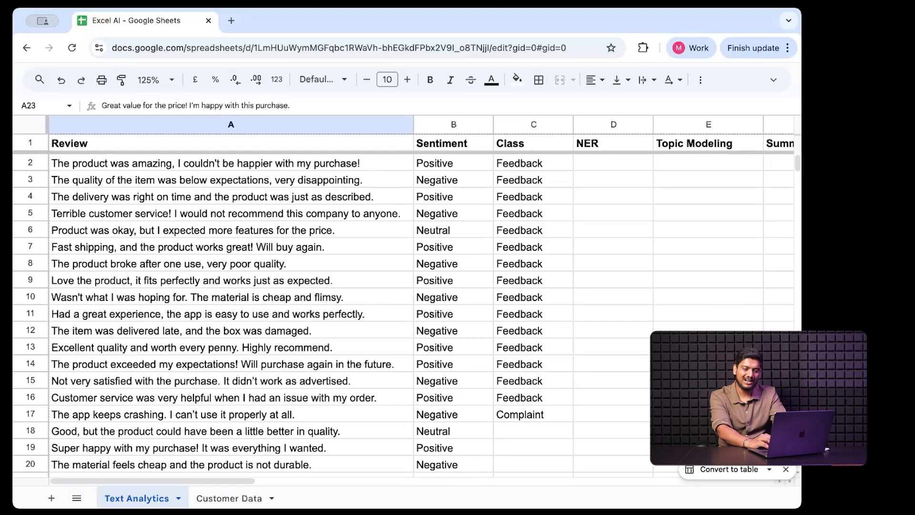
Step: Compare the reviews in rows 5 and 25 with the classes assigned to them
scroll(613, 314, "right", 2)
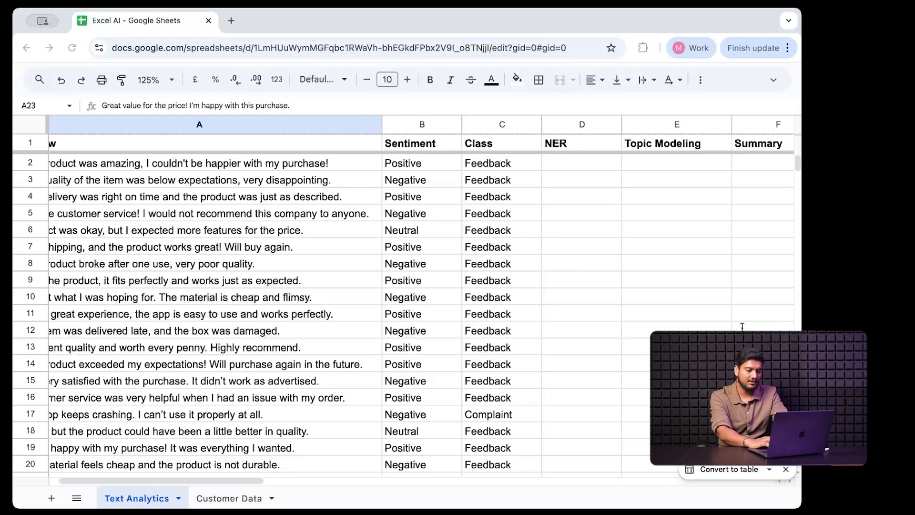
scroll(262, 313, "down", 1)
scroll(261, 313, "left", 2)
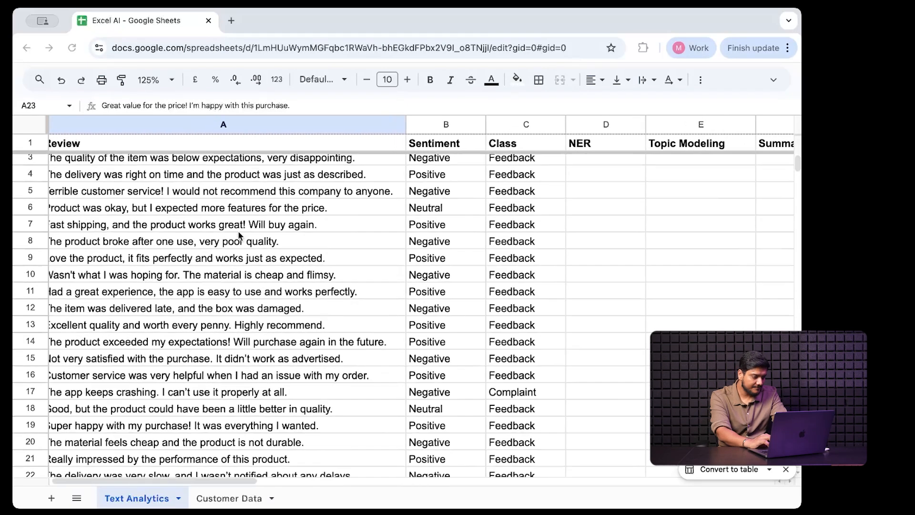
left_click(143, 193)
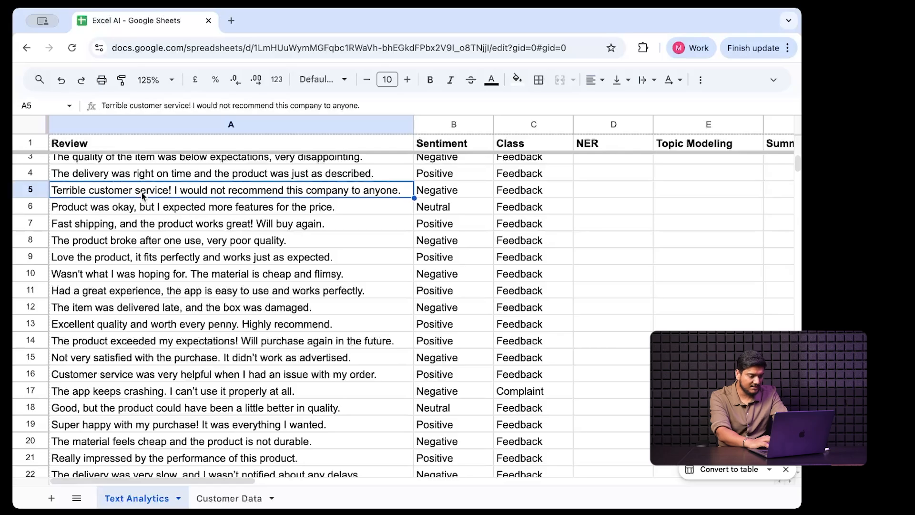
scroll(240, 288, "down", 6)
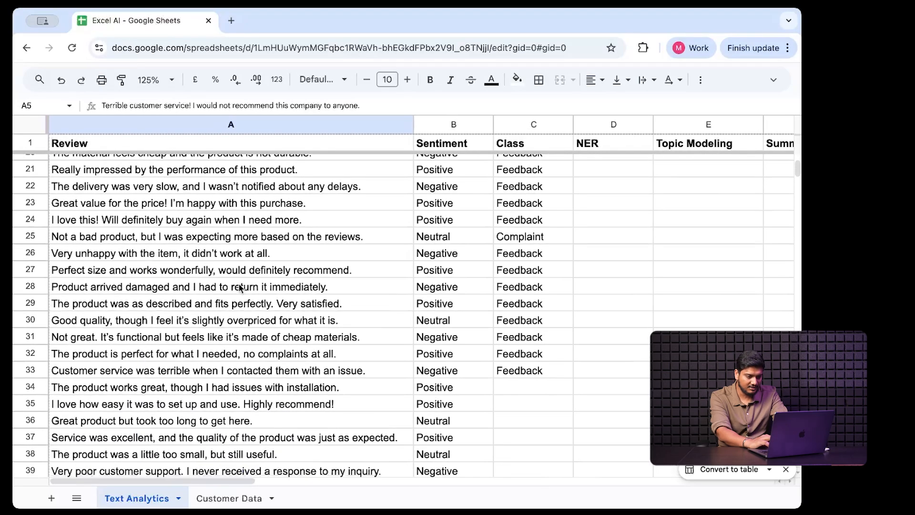
left_click(524, 238)
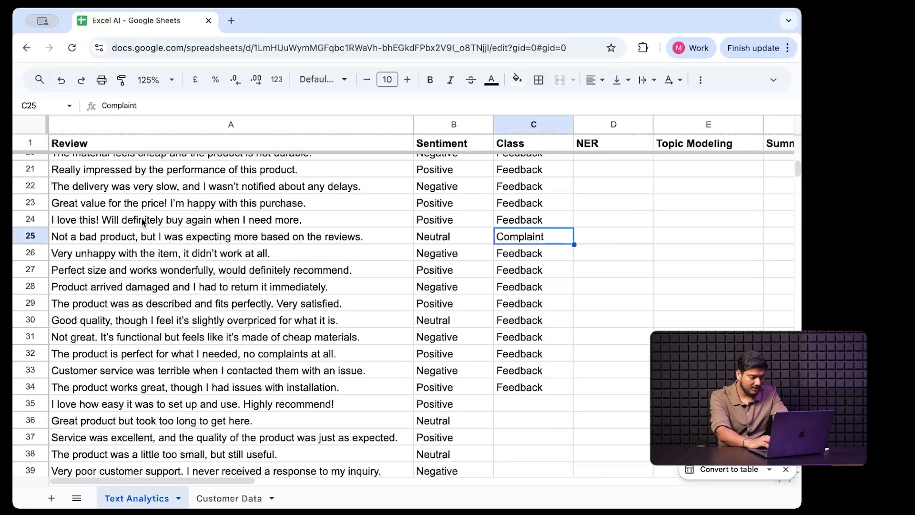
left_click(121, 238)
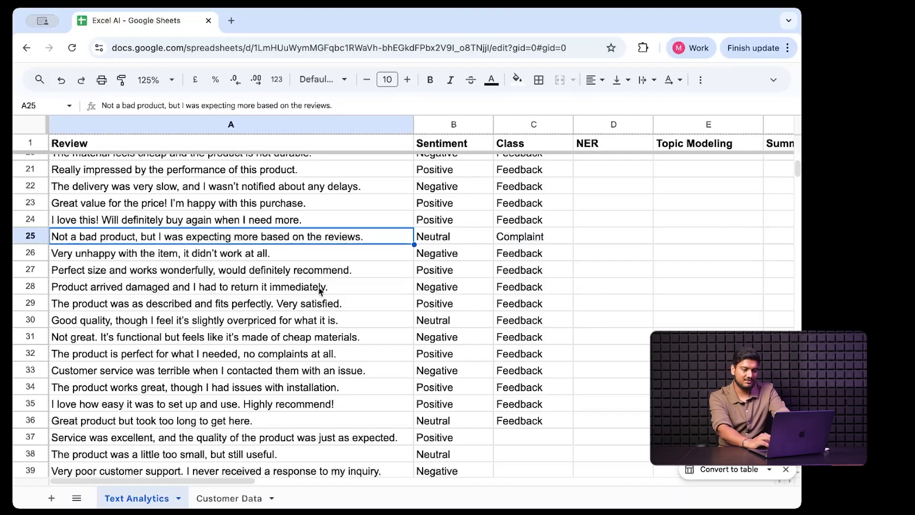
Step: Read through the reviews further down the sheet, including rows 66 and 75, to judge their likely class
scroll(317, 315, "down", 3)
scroll(317, 317, "down", 5)
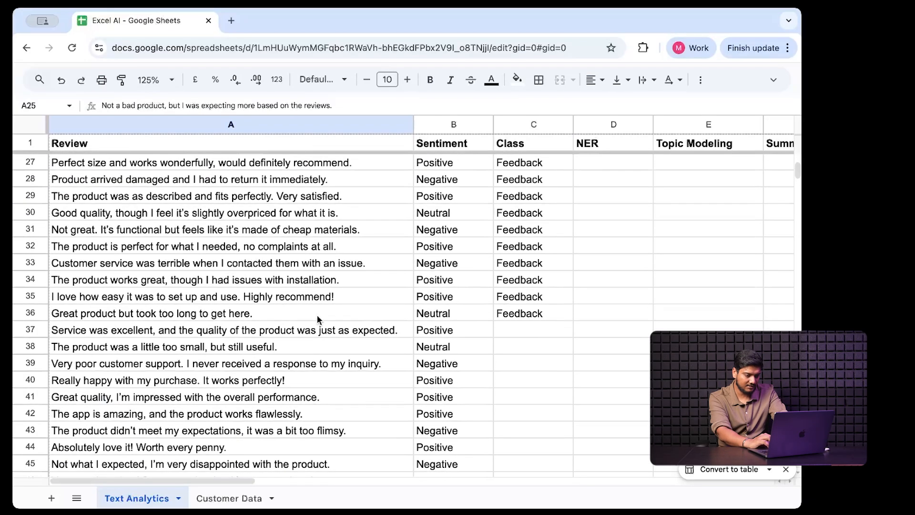
scroll(317, 315, "down", 7)
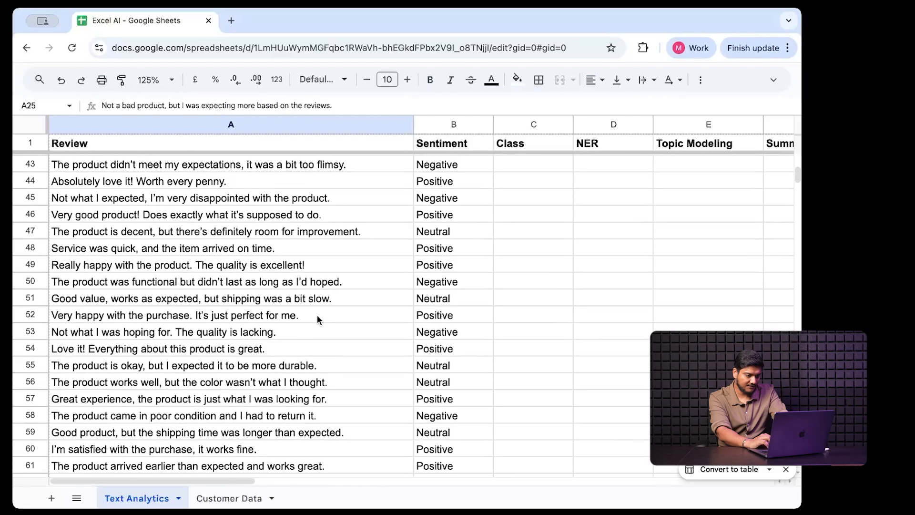
scroll(318, 317, "down", 3)
left_click(181, 305)
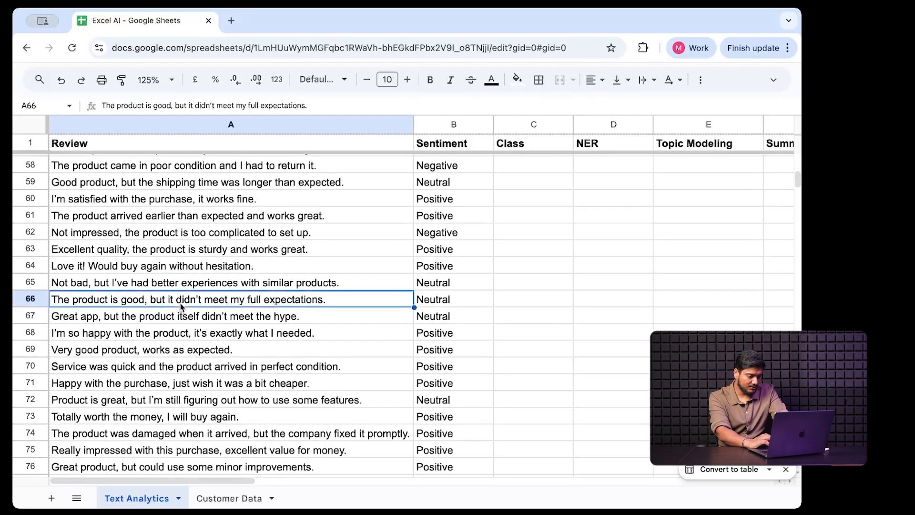
scroll(182, 309, "down", 2)
left_click(186, 359)
scroll(186, 358, "down", 2)
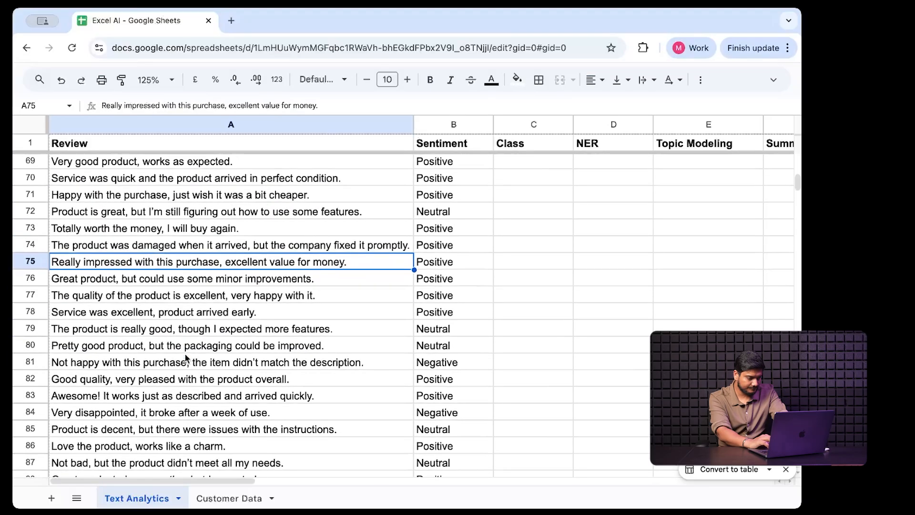
Step: Read through the remaining reviews from row 78 down to the last one in row 123
left_click(192, 315)
scroll(192, 318, "down", 2)
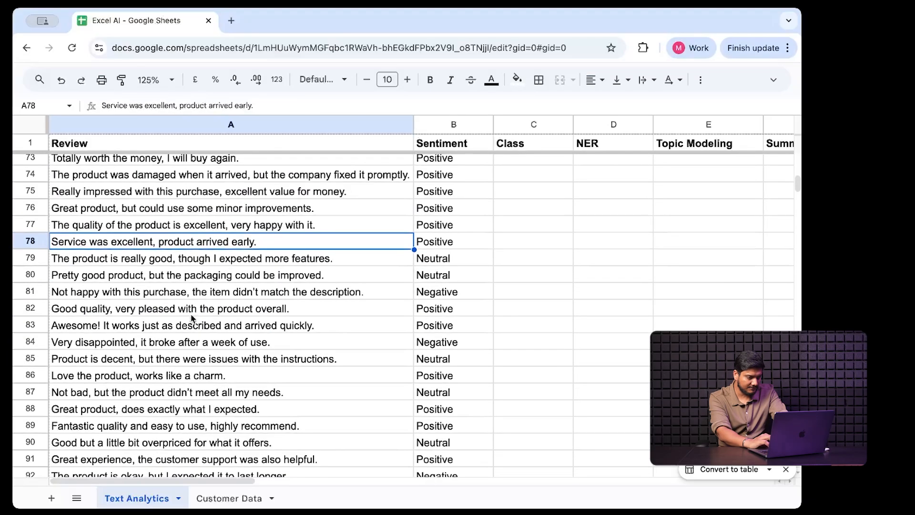
left_click(205, 261)
scroll(206, 266, "down", 3)
left_click(215, 311)
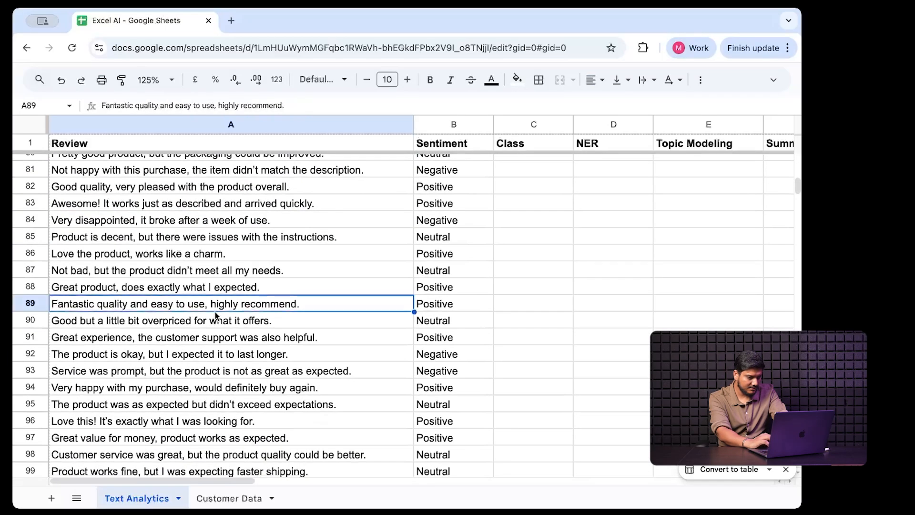
scroll(216, 312, "down", 2)
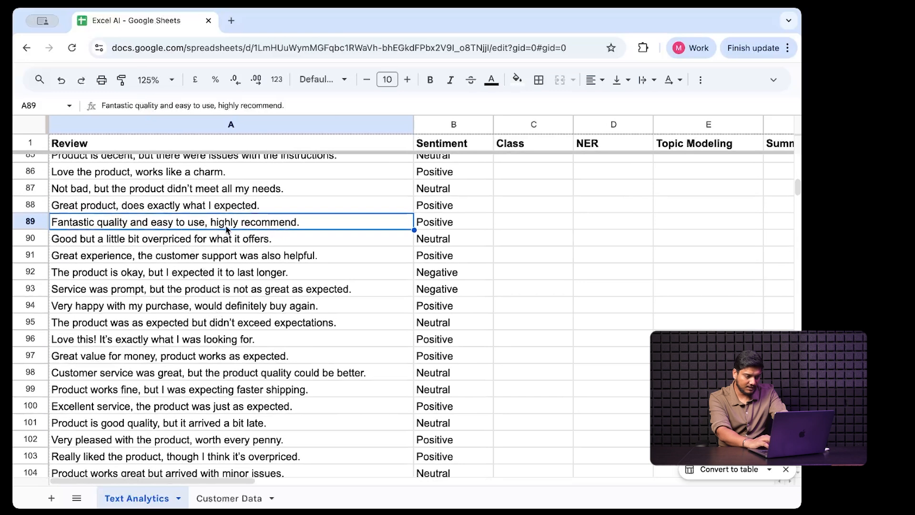
scroll(247, 329, "down", 3)
left_click(248, 333)
scroll(247, 332, "down", 8)
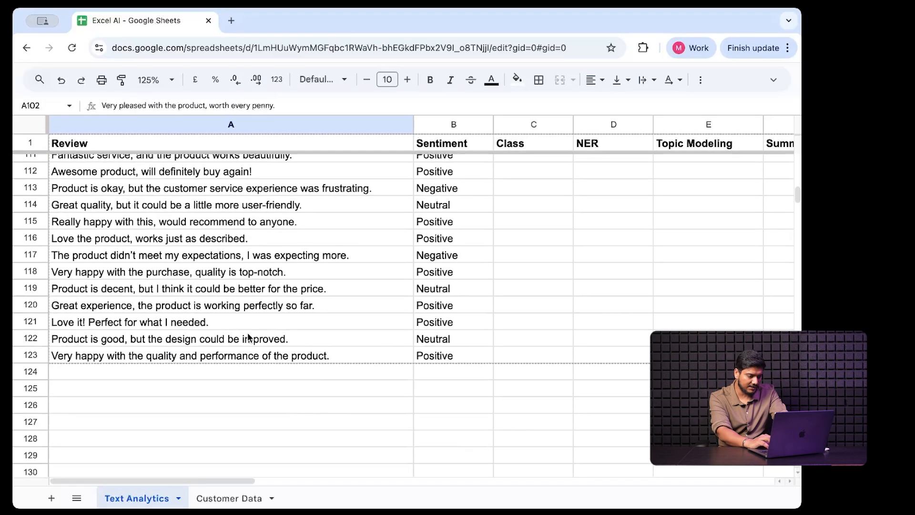
left_click(138, 324)
left_click(154, 339)
left_click(171, 355)
Step: Replace the word "product" with "Phone" in the review in cell A2
scroll(178, 292, "up", 2)
scroll(178, 293, "up", 5)
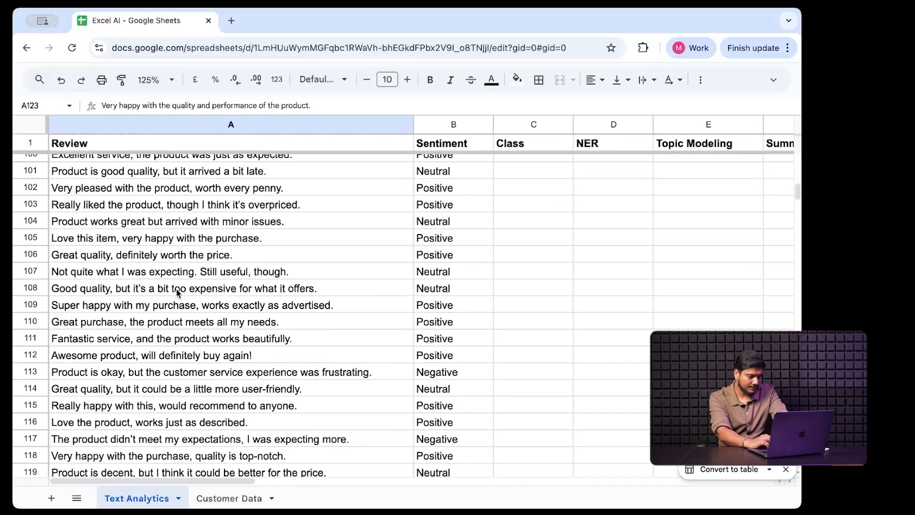
scroll(177, 292, "up", 10)
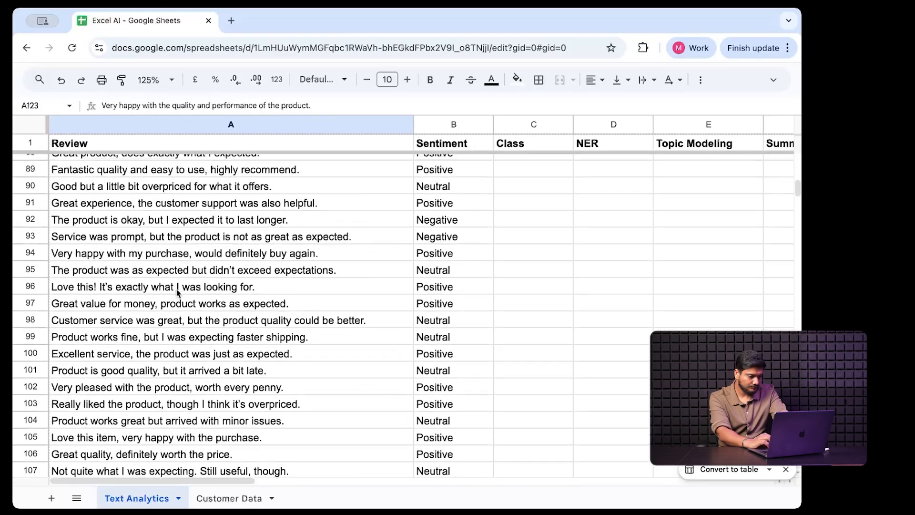
scroll(177, 292, "up", 15)
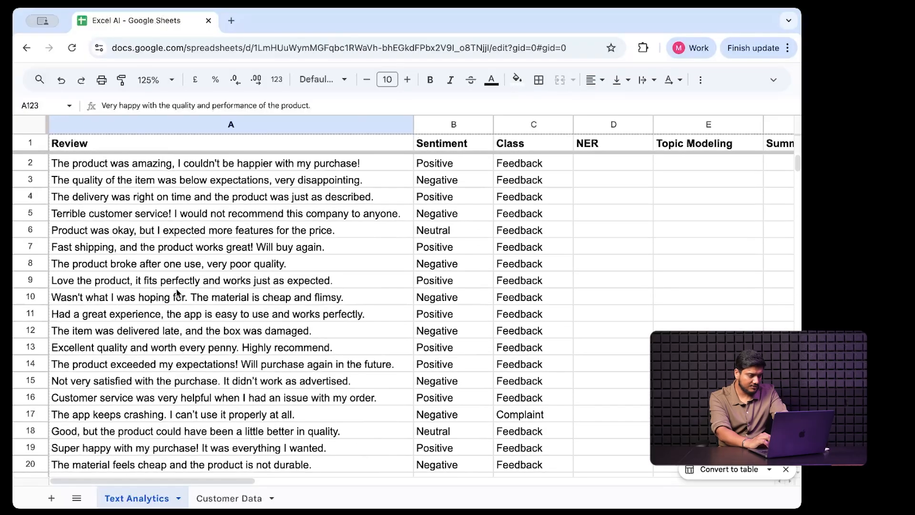
left_click(120, 167)
double_click(121, 166)
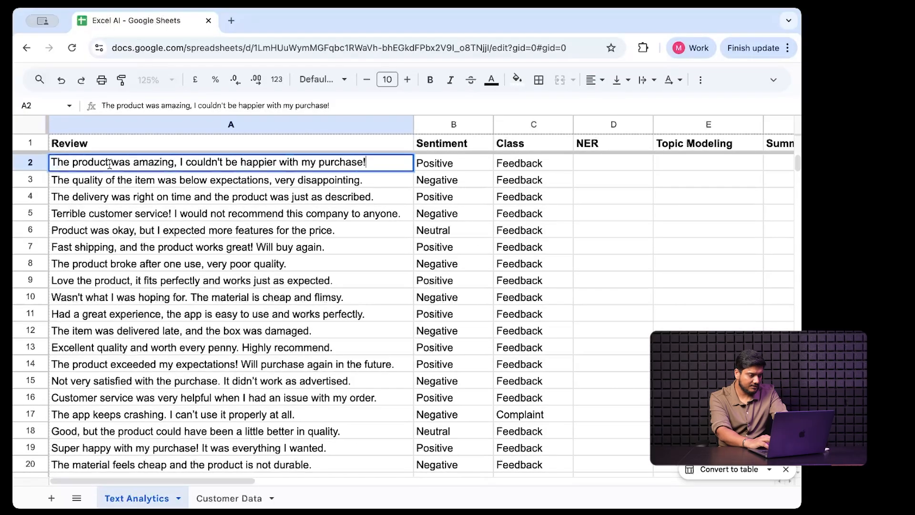
left_click_drag(109, 163, 73, 163)
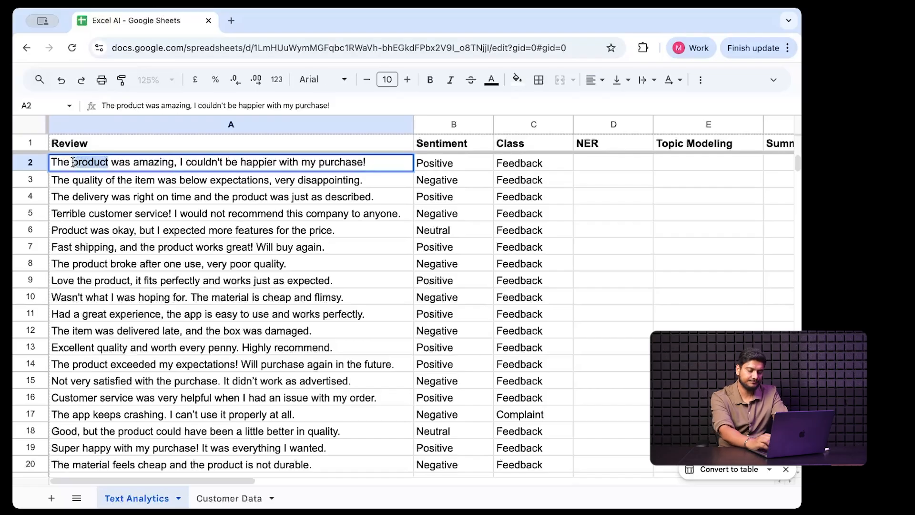
type("Phone")
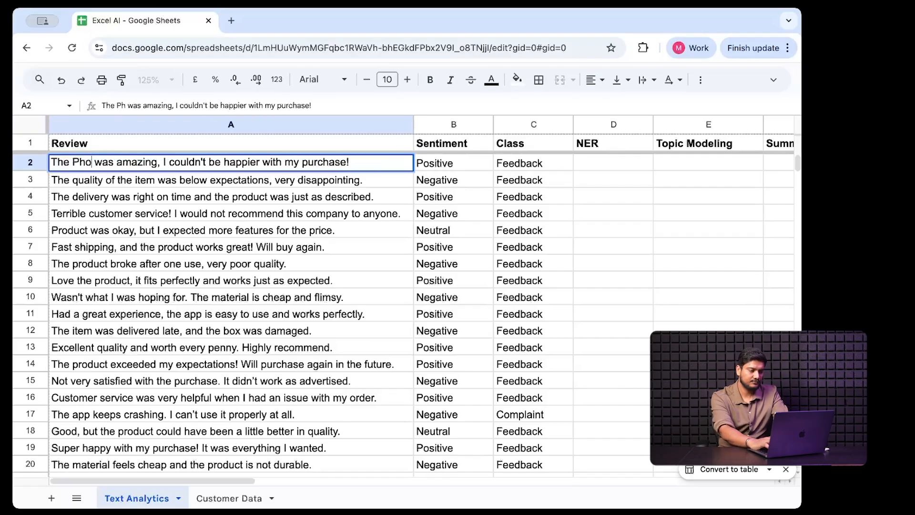
left_click(105, 180)
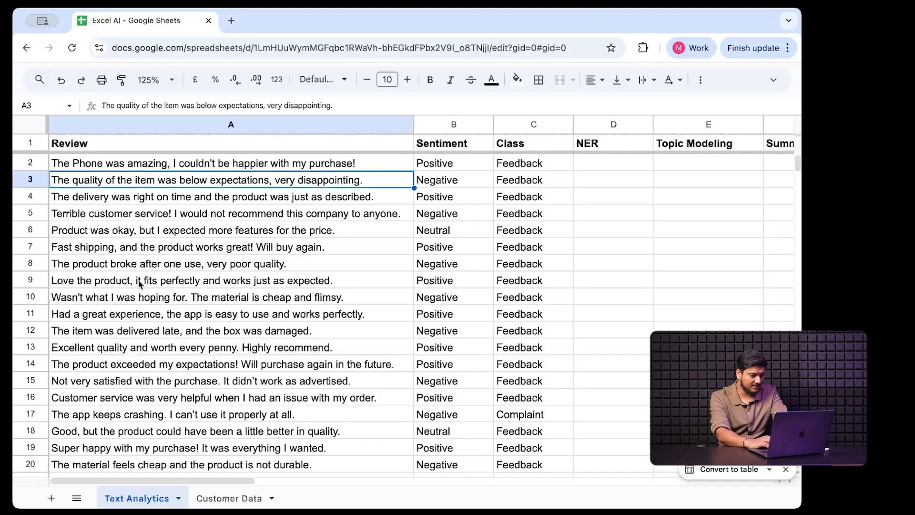
Step: Replace the word "product" with "bicycle" in the review in cell A8
left_click(115, 267)
key("Return")
left_click_drag(109, 263, 74, 263)
type("bucycle")
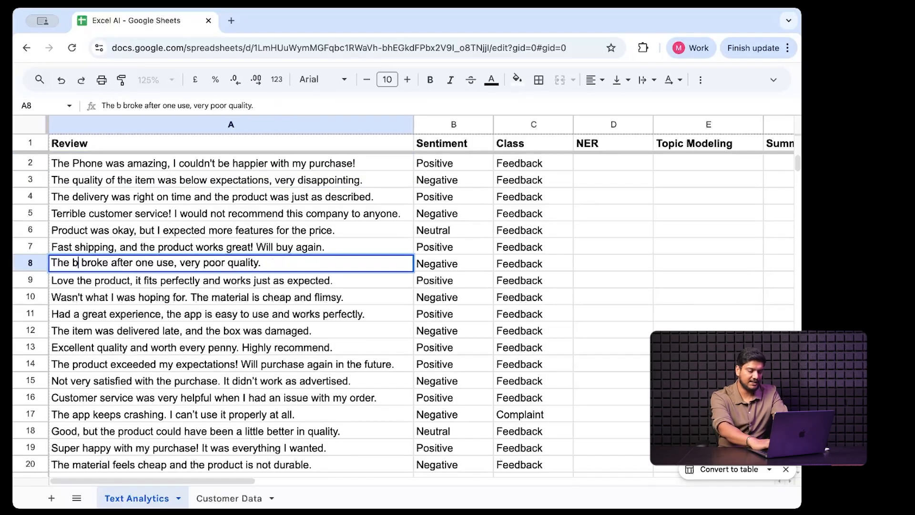
key("BackSpace")
key("BackSpace")
key("BackSpace")
key("BackSpace")
key("BackSpace")
key("BackSpace")
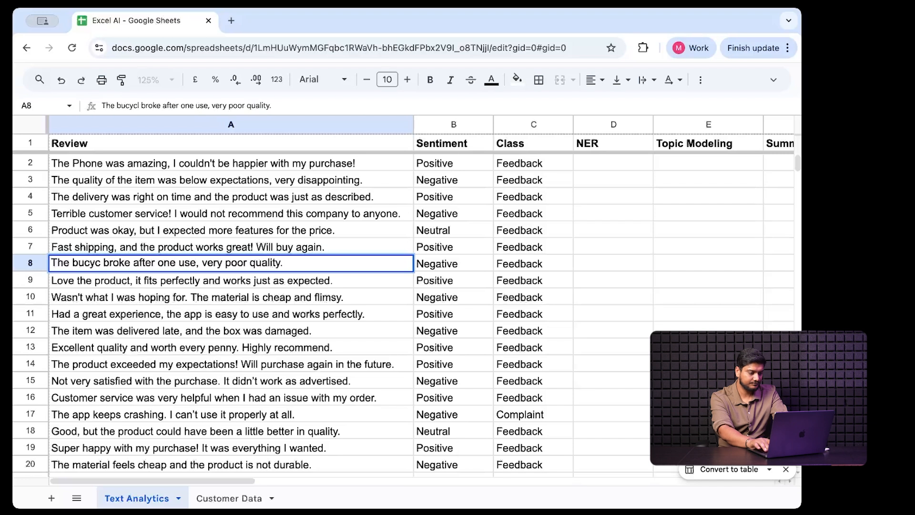
type("icycle")
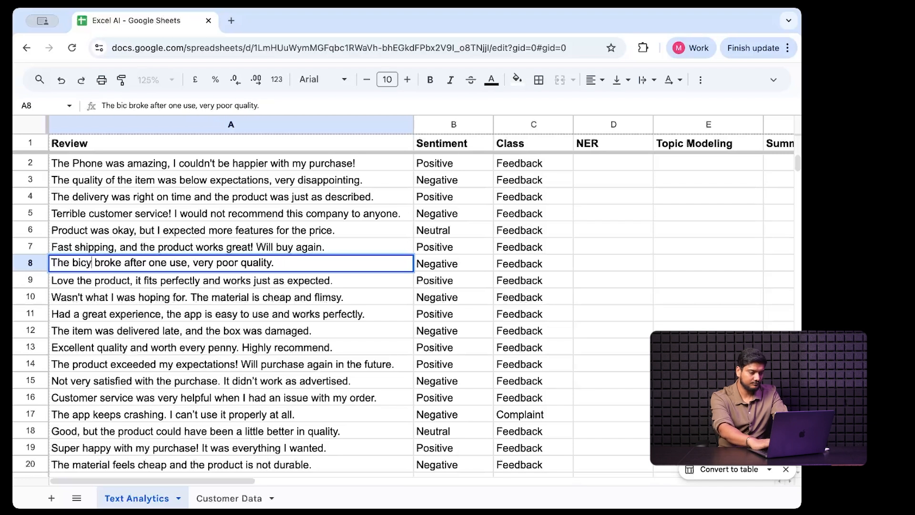
key("Return")
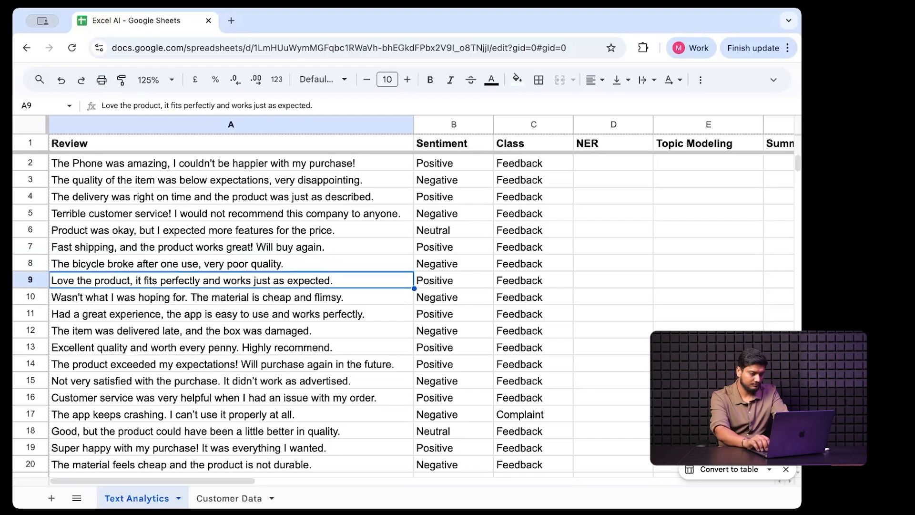
Step: Look over the reviews and their sentiments in the first rows of the sheet, from row 2 to row 12
key("Up")
key("Up")
key("Up")
key("Up")
key("Up")
key("Up")
key("Up")
key("Right")
key("Left")
key("Down")
key("Right")
key("Down")
key("Down")
key("Down")
key("Down")
key("Left")
key("Down")
key("Down")
key("Down")
key("Down")
key("Down")
key("Up")
key("Up")
key("Right")
key("Left")
Step: Check how far the Class column is filled in and look over the analysis columns from NER to Emotion Detection
scroll(260, 333, "down", 2)
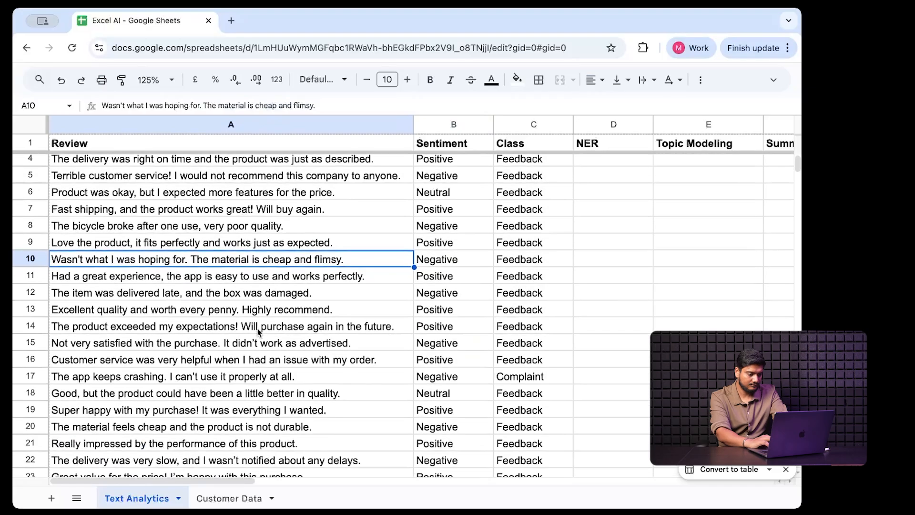
scroll(373, 337, "down", 15)
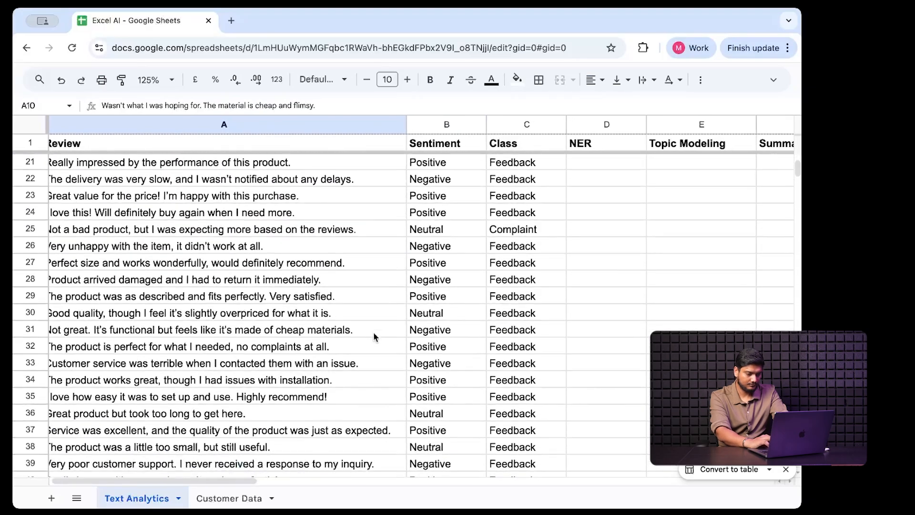
scroll(374, 336, "down", 11)
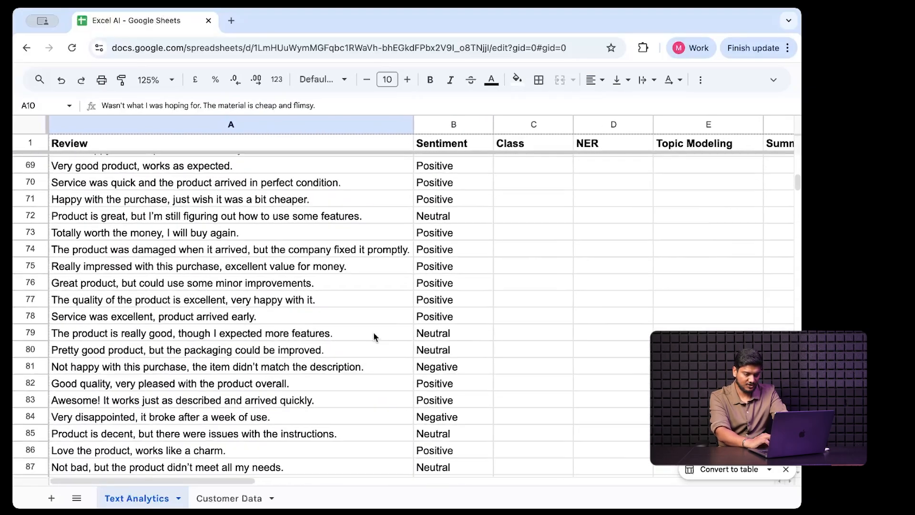
scroll(374, 337, "down", 8)
scroll(373, 336, "up", 20)
scroll(374, 337, "up", 8)
scroll(374, 336, "right", 6)
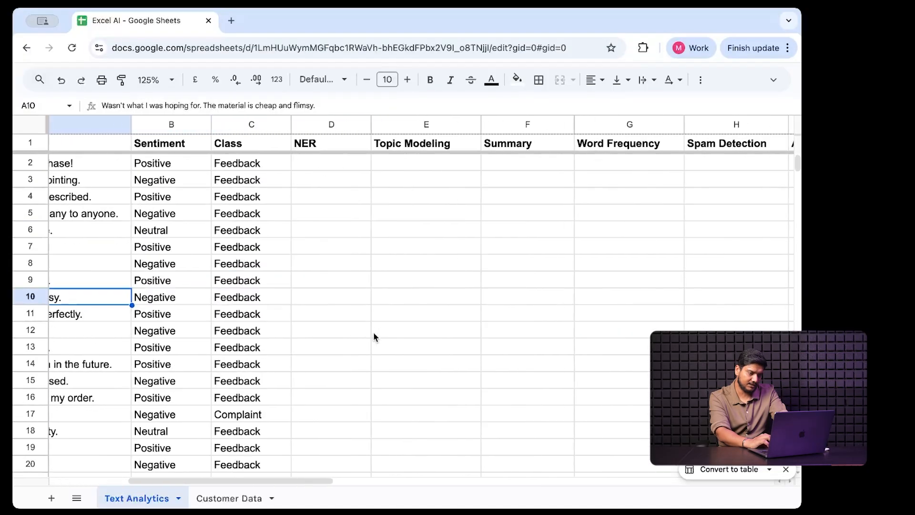
scroll(374, 337, "right", 1)
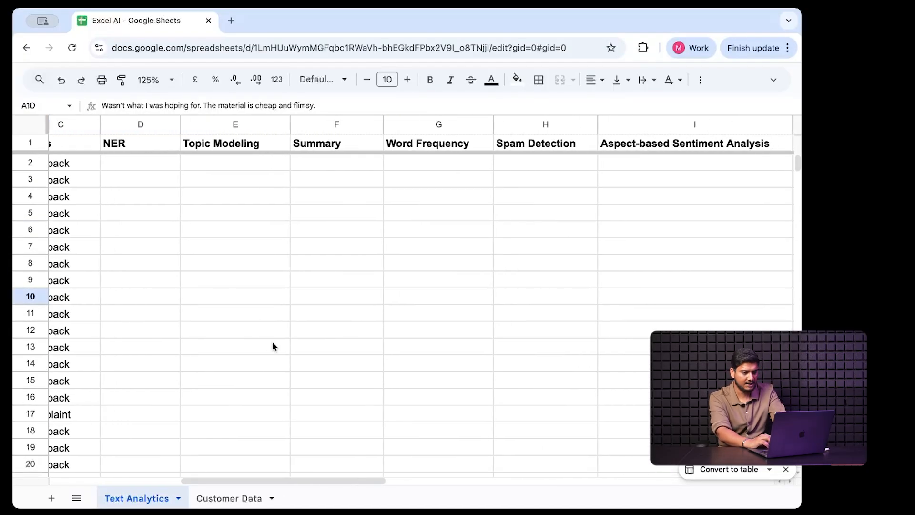
scroll(272, 344, "right", 2)
scroll(263, 341, "right", 5)
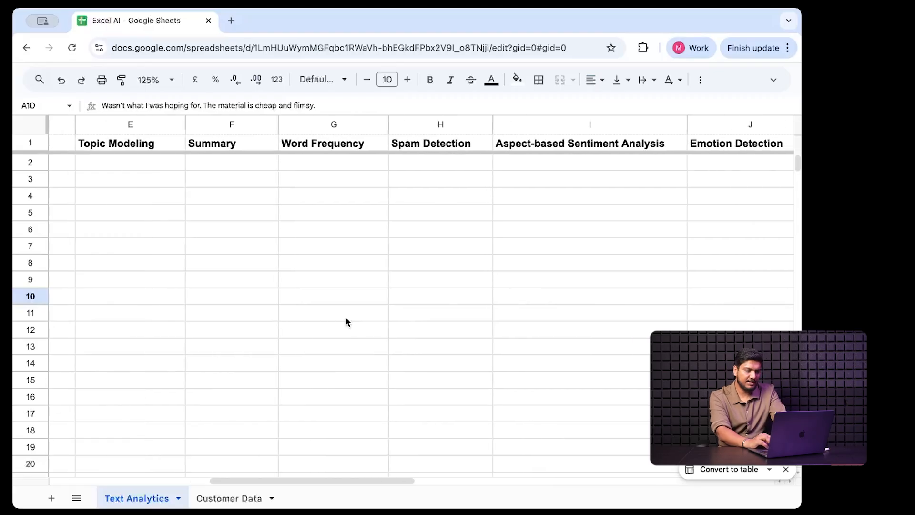
scroll(315, 318, "left", 10)
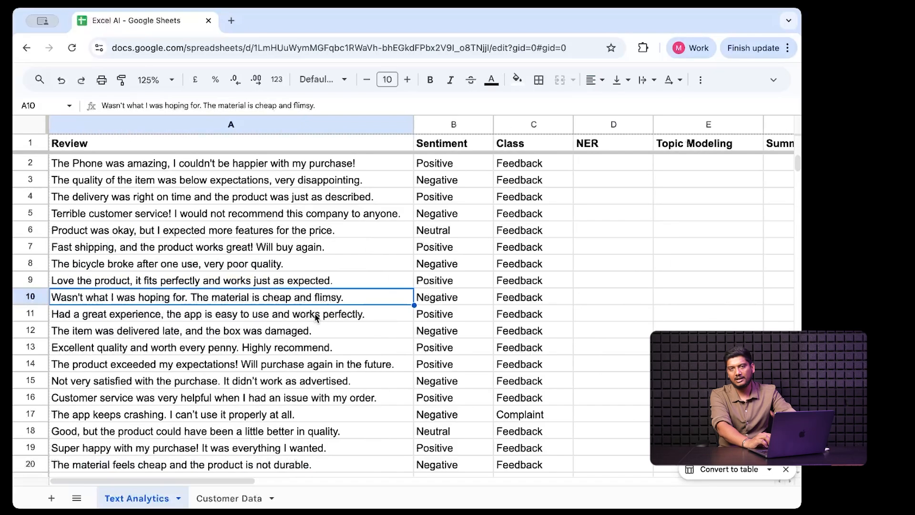
Step: Switch back to the n8n workflow and stop the running execution
scroll(257, 320, "down", 6)
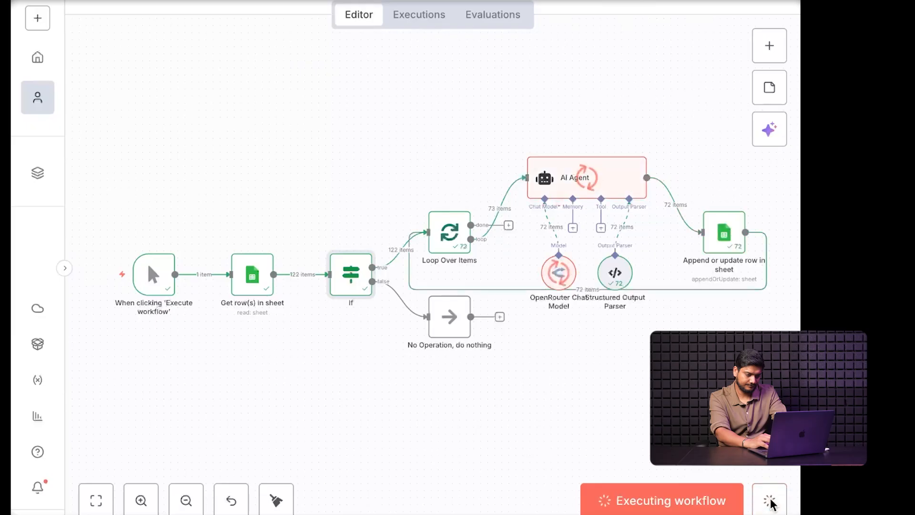
left_click(771, 502)
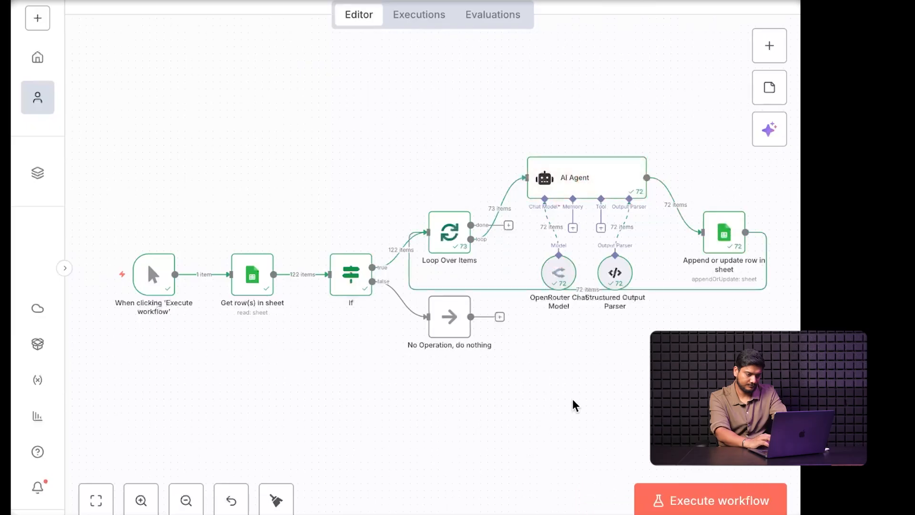
Step: Delete the If node from the workflow and tidy up the node layout
scroll(544, 334, "down", 1)
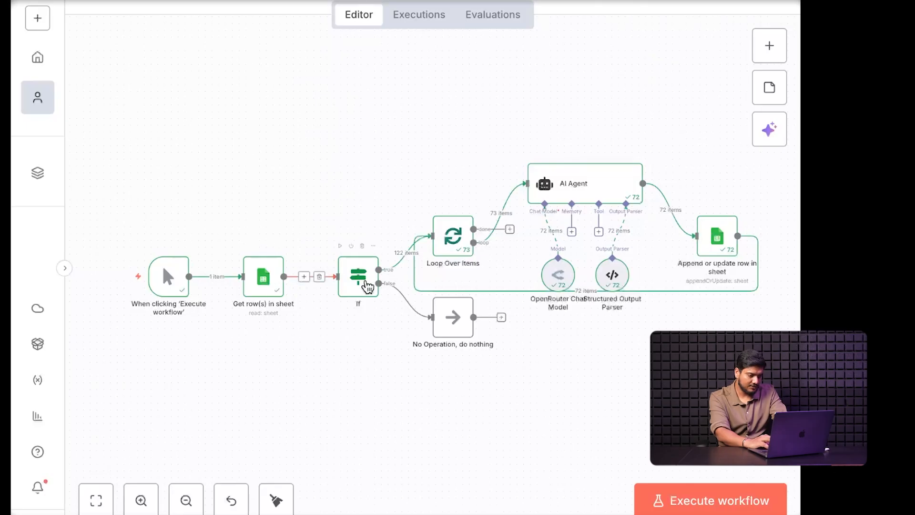
left_click(363, 246)
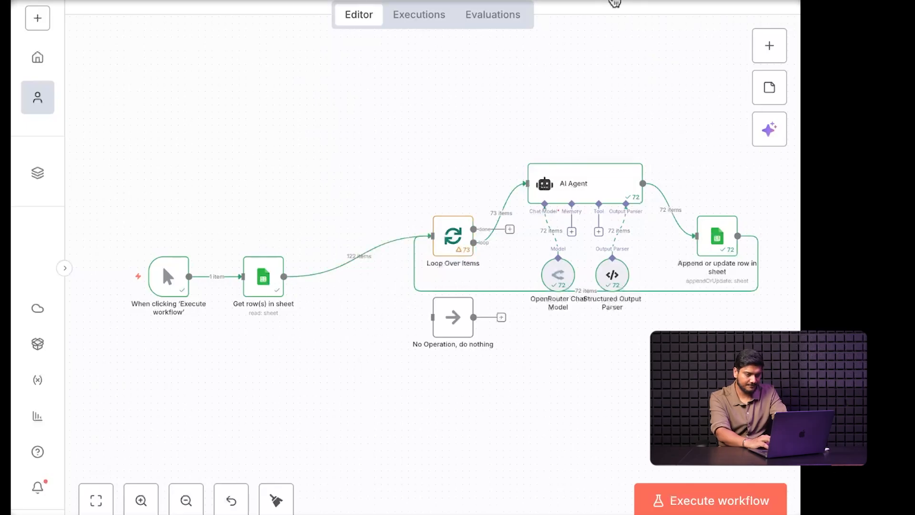
left_click(273, 498)
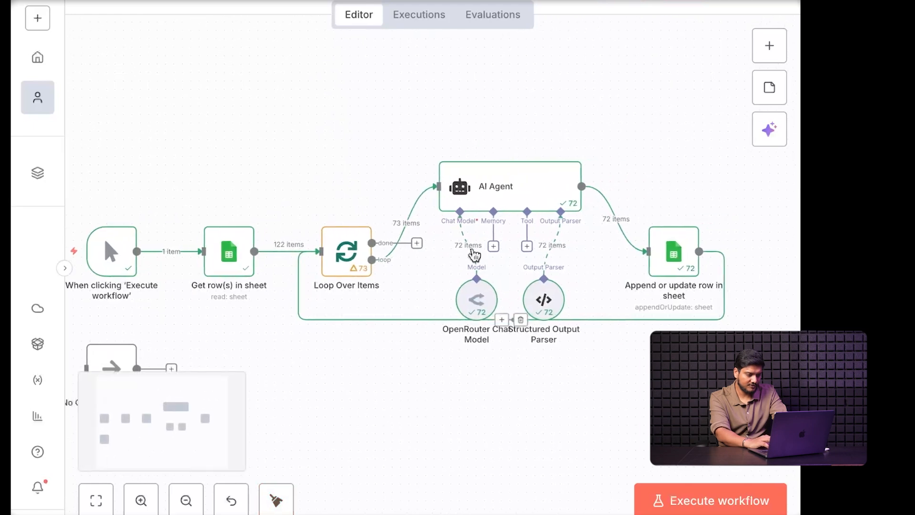
Step: Open the AI Agent's user prompt in the expression editor and add "2. class" and "3. NER" to its JSON output list
double_click(512, 188)
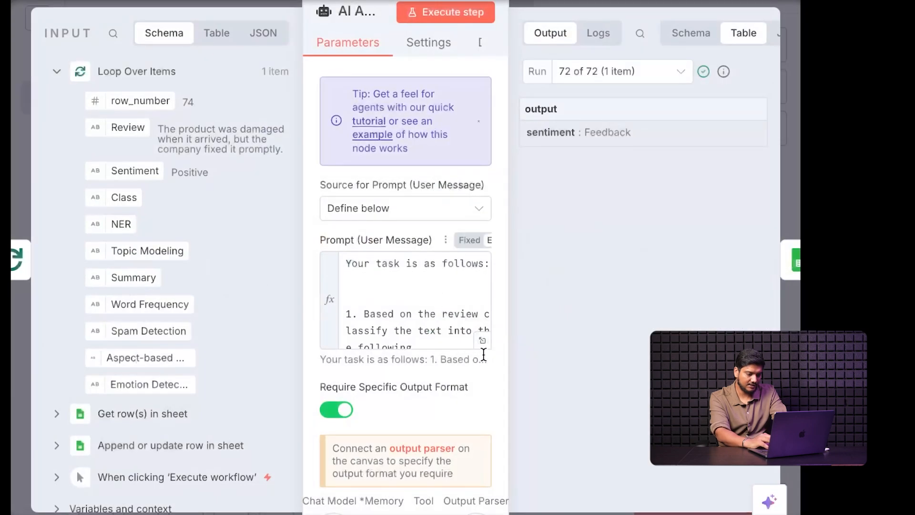
left_click(483, 343)
left_click(453, 230)
key("Return")
type(".2")
type(" class")
key("Return")
type("3. NER")
key("Return")
Step: Add "4. topicModel" to the JSON output list in the prompt
type("3.")
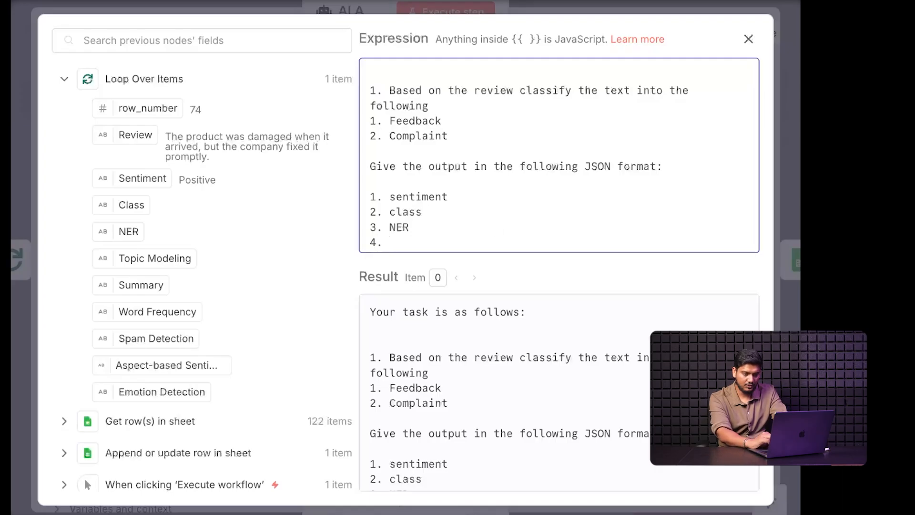
type(" Topic Mode")
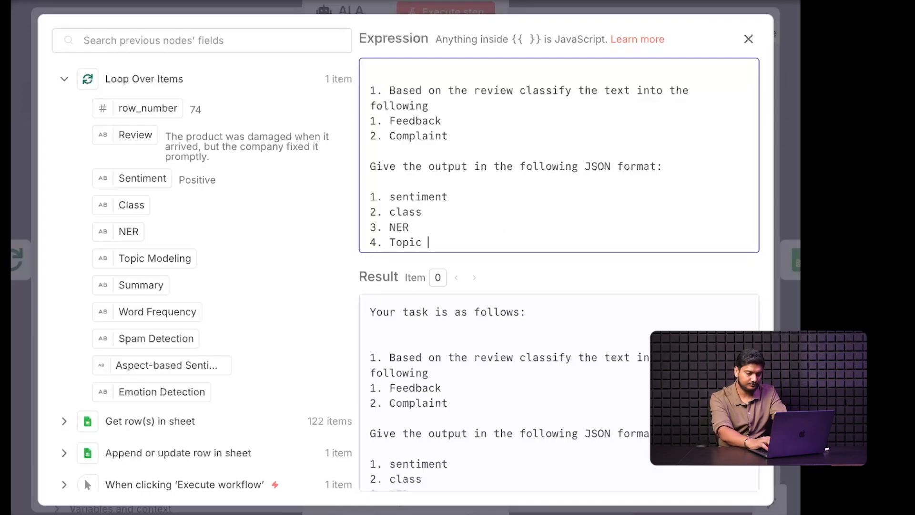
key("BackSpace")
key("BackSpace")
key("BackSpace")
key("BackSpace")
key("BackSpace")
key("BackSpace")
key("BackSpace")
key("BackSpace")
key("BackSpace")
type("topicModel")
key("Return")
Step: Add "5. summary" and "6. wordFrequency" to the JSON output list in the AI Agent's prompt
type("5. ")
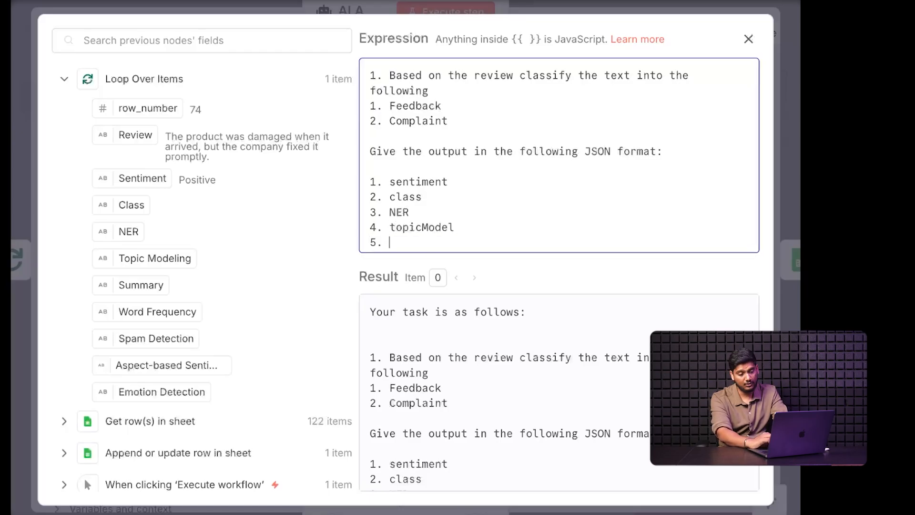
type("summary")
key("Return")
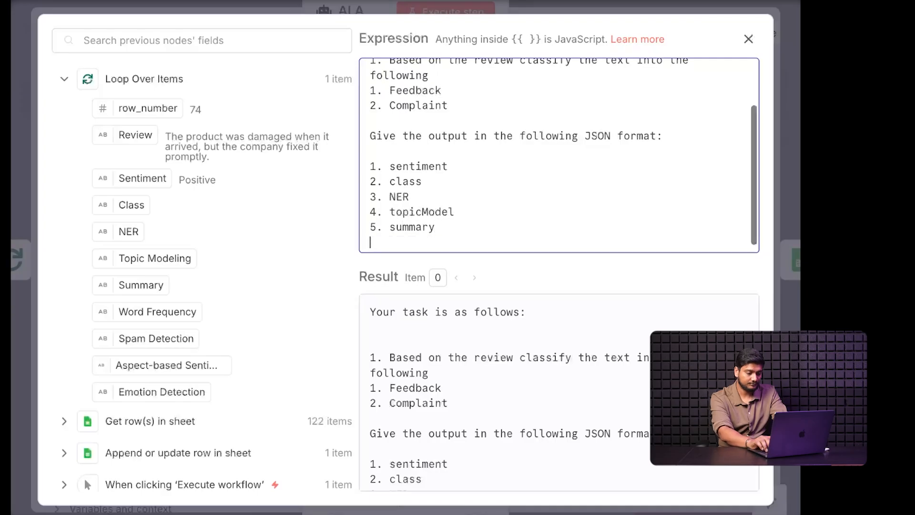
type("6. ")
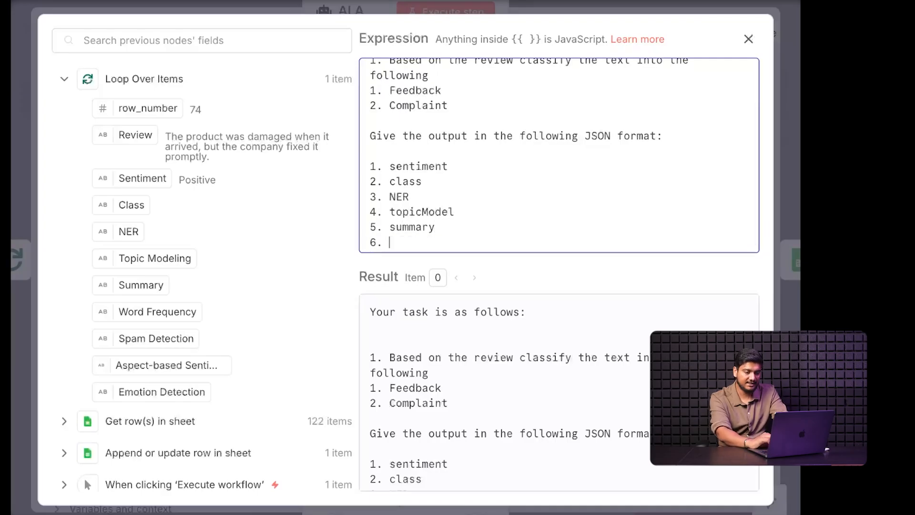
type("wor")
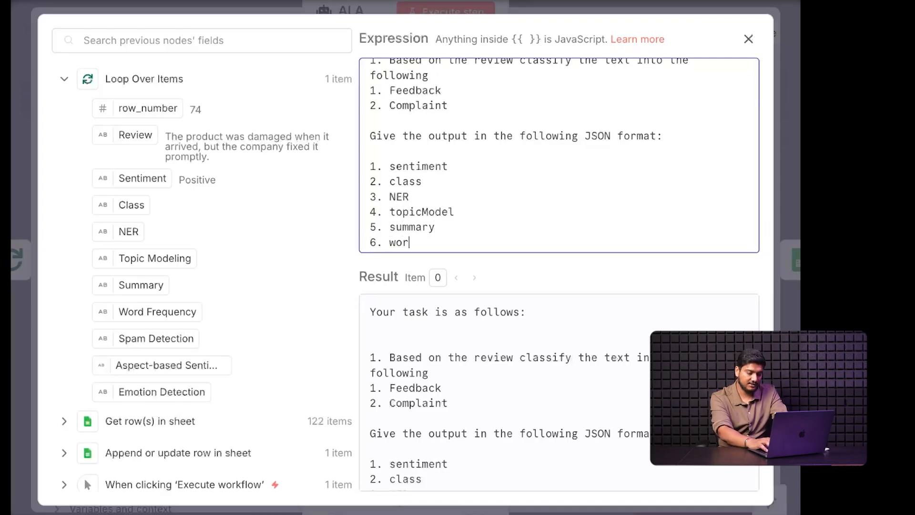
type("dFrequen")
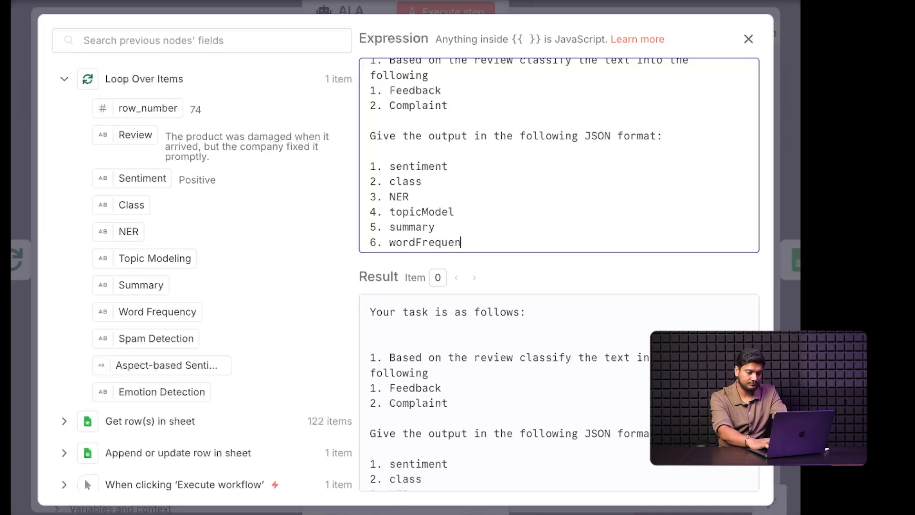
type("cy")
key("Return")
Step: Extend the JSON output list with "7. spamFlag" and "8. abSentiment"
type("7.")
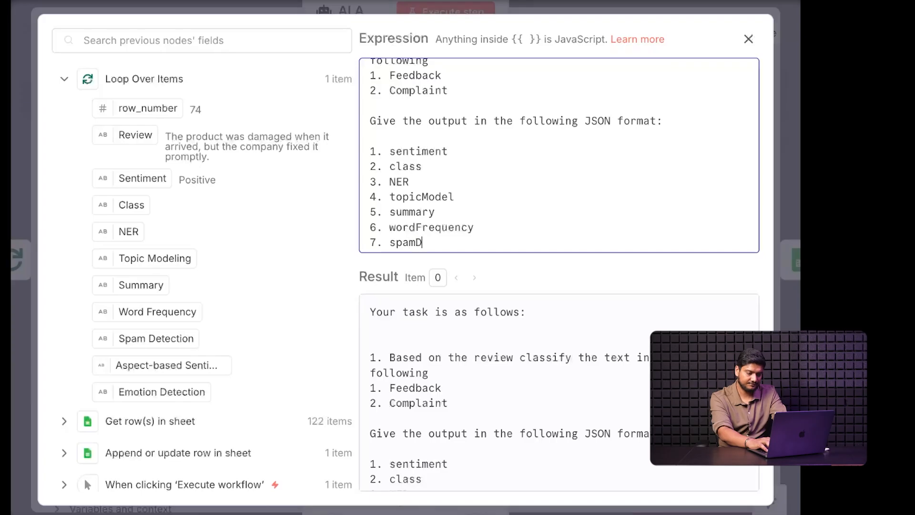
type("spamFlag")
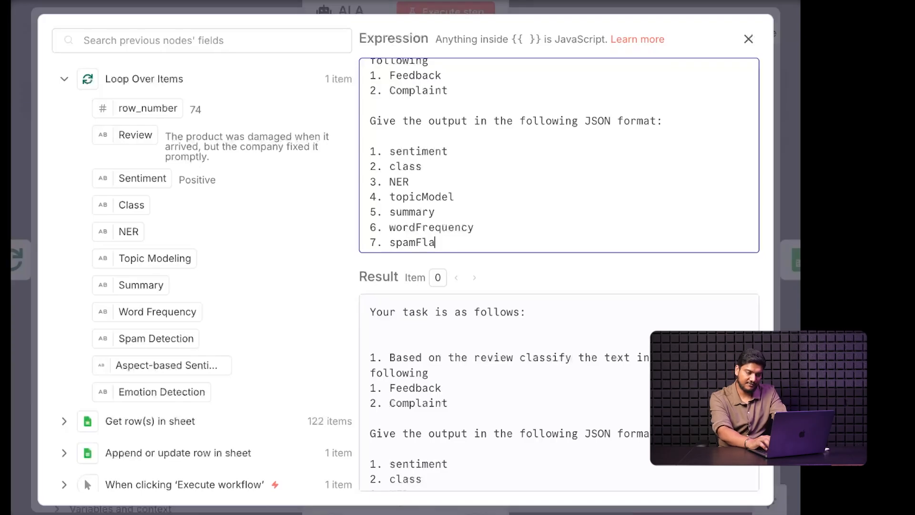
key("Return")
type("8. a")
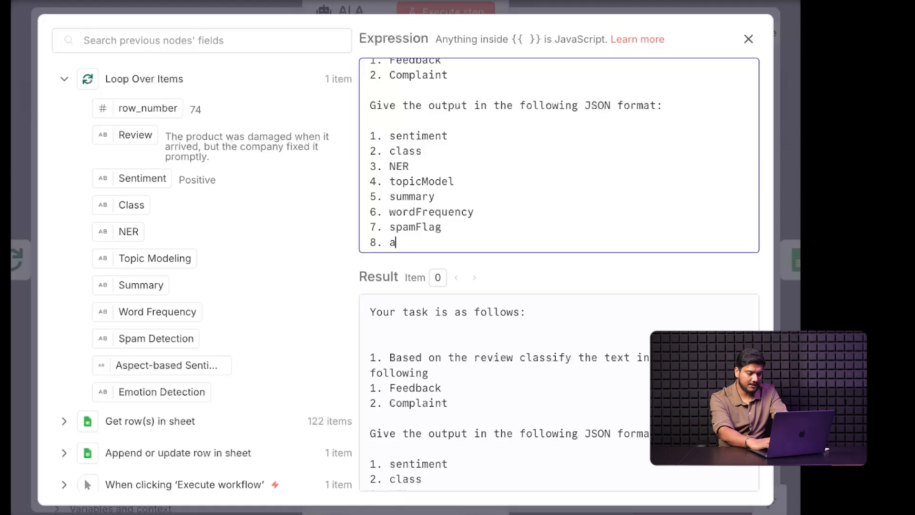
type("entiment")
key("Return")
Step: Complete the JSON output list with "9. similarity" and "10. emotions"
type("9")
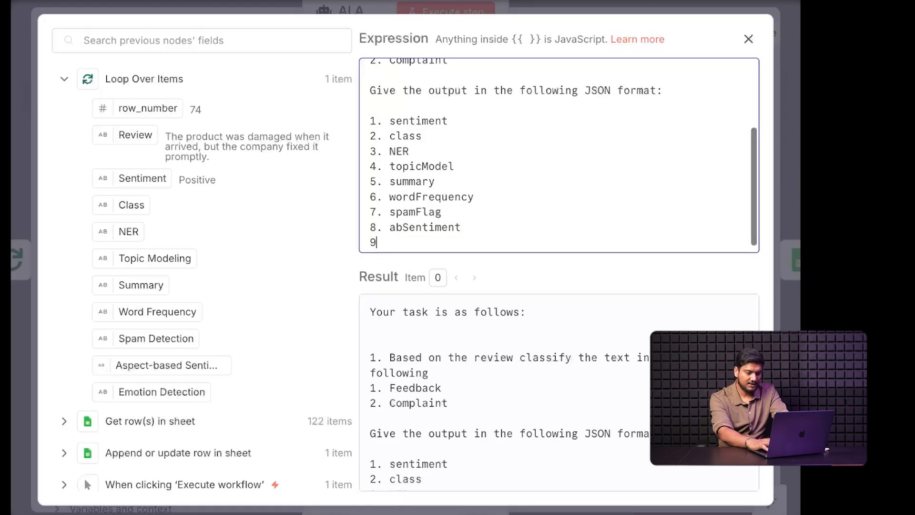
type(".")
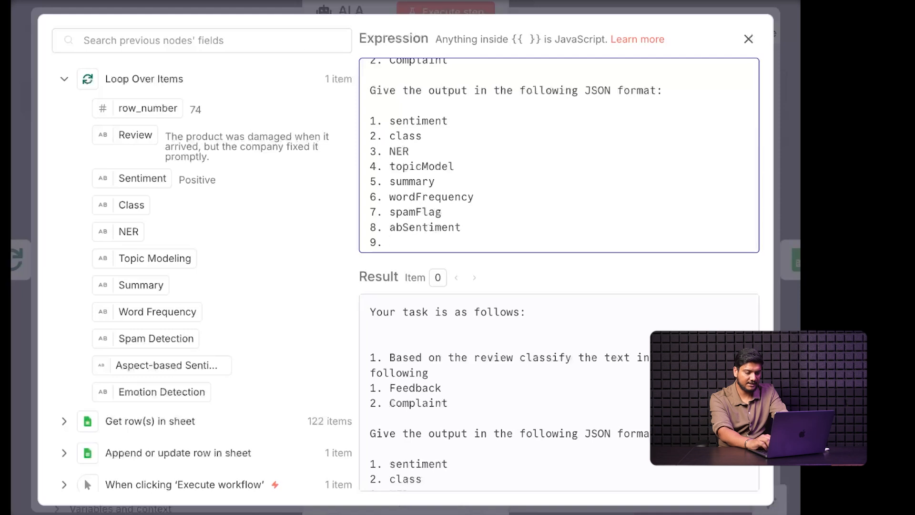
type(" similarity")
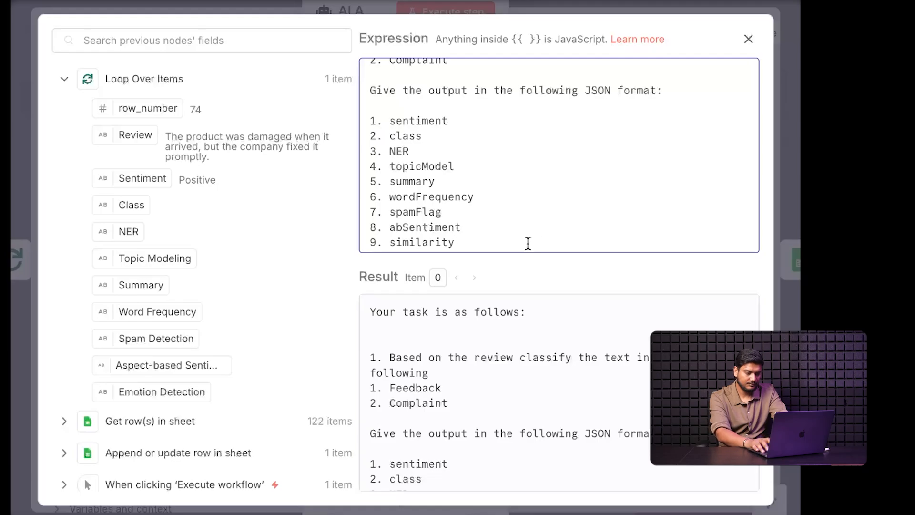
key("Return")
type("10. emot")
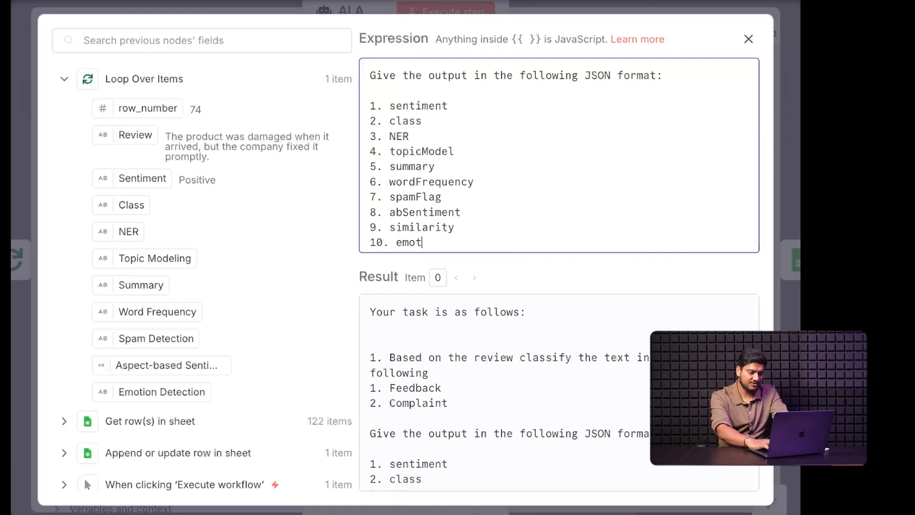
type("ions")
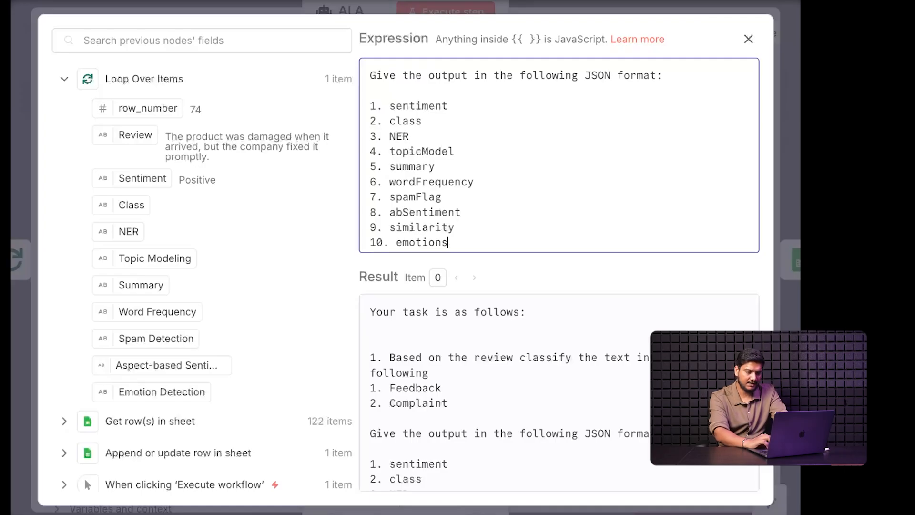
Step: Renumber the review classification task in the prompt as 2 and insert a blank line above it
scroll(543, 200, "up", 5)
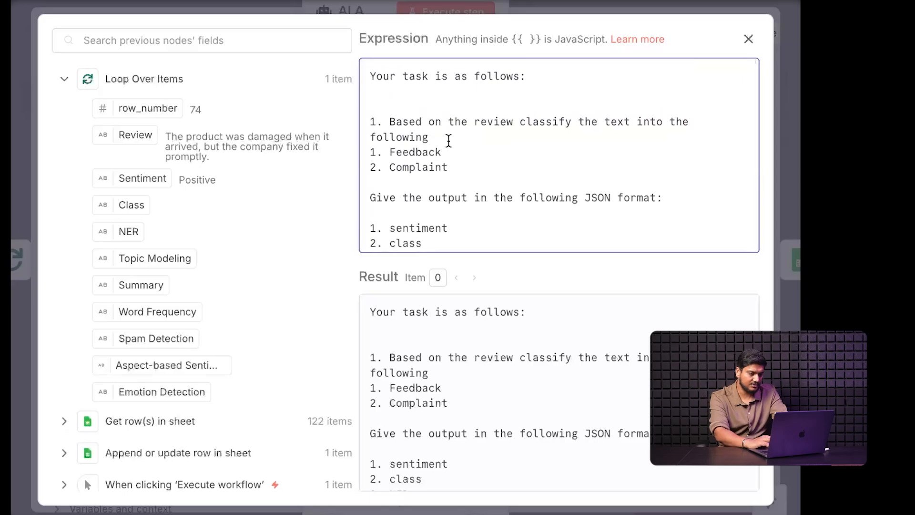
left_click(377, 122)
key("BackSpace")
type("2")
key("Return")
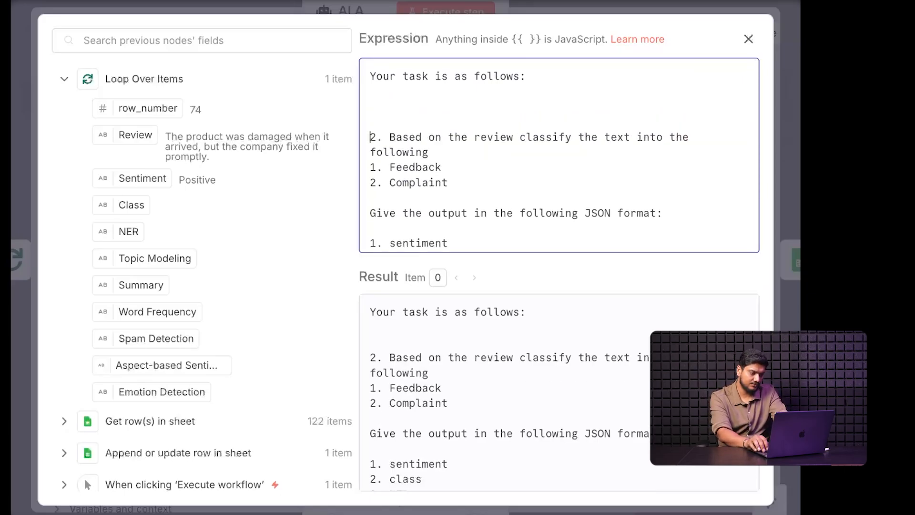
Step: Start a new first task above the classification task with the text "1. Give the sentiment"
key("Up")
key("Up")
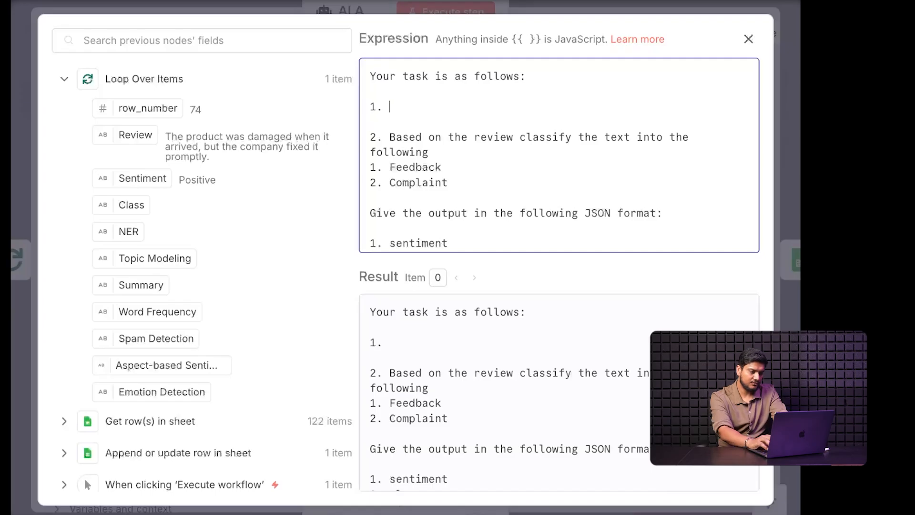
type("1. Use")
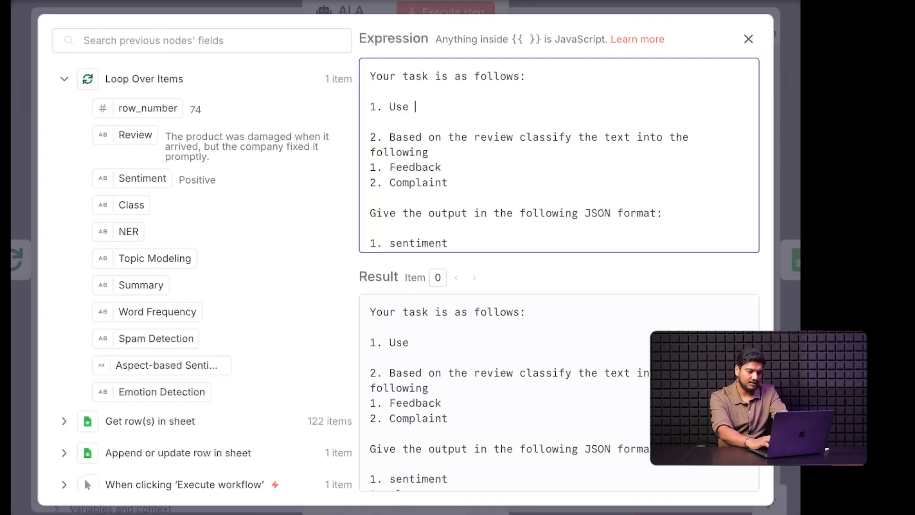
key("BackSpace")
key("BackSpace")
key("BackSpace")
type("Giv")
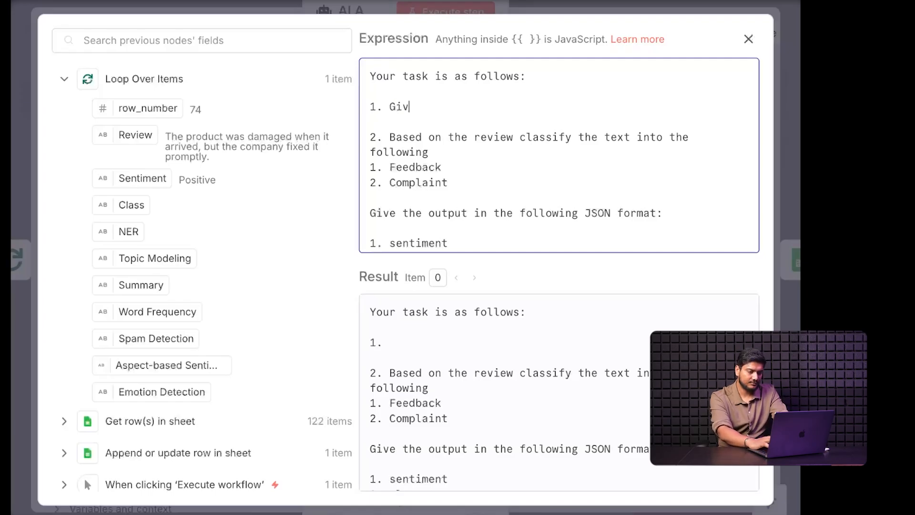
type("e the sentiment ")
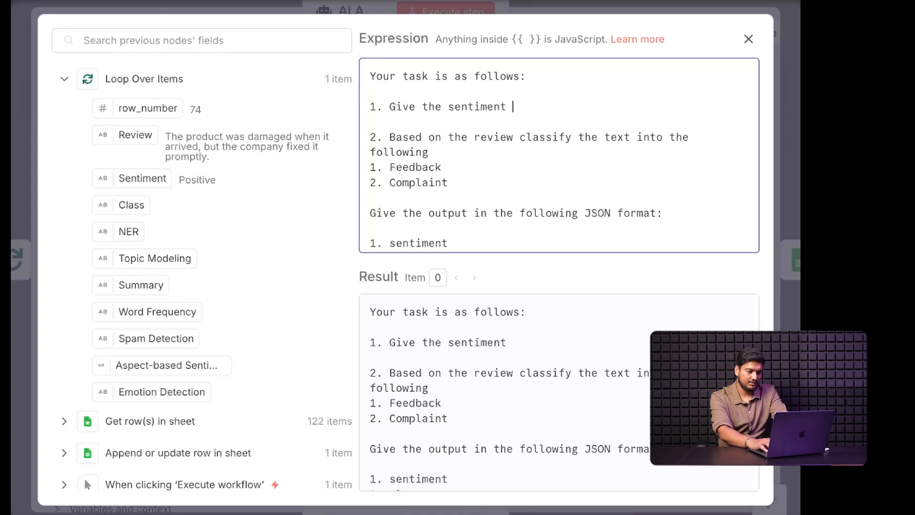
Step: Extend task 1 of the prompt to read "Give the sentiment for each review in the following manner"
type("in the fol")
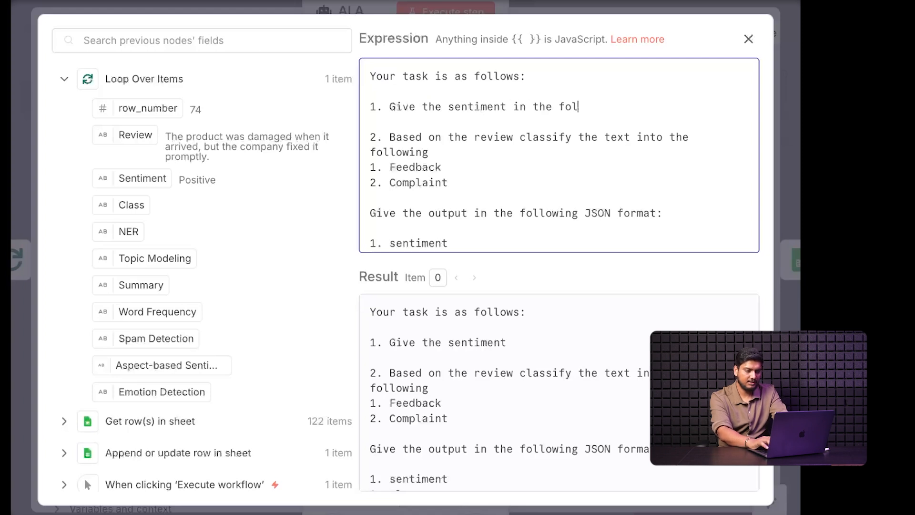
type("lowing ")
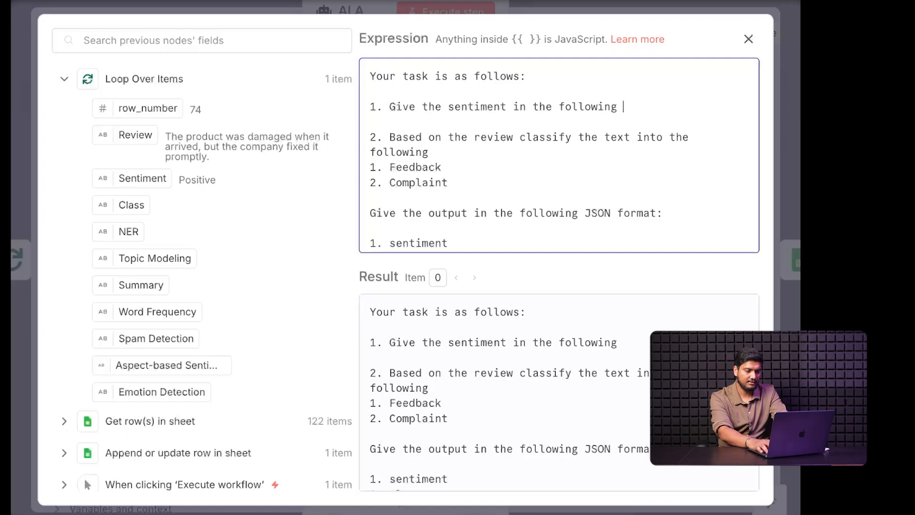
type("manner")
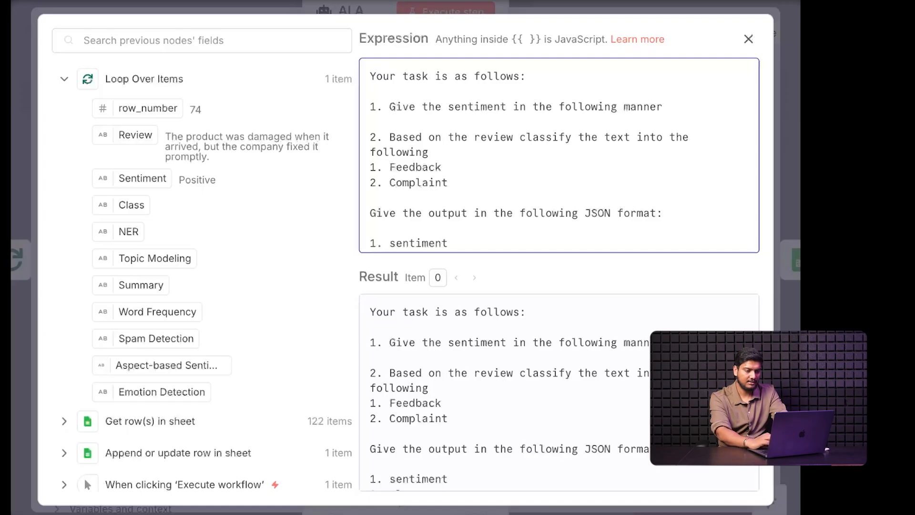
left_click(513, 106)
type("for each review")
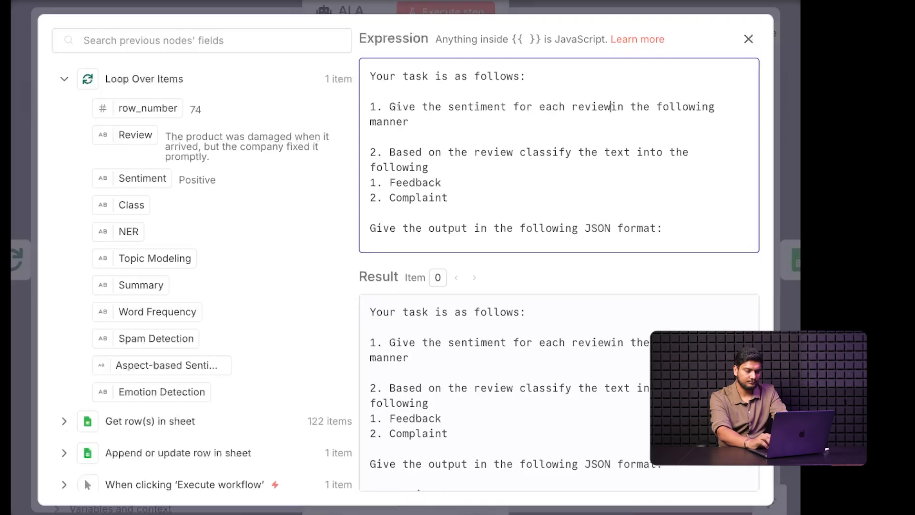
Step: List the sentiment options Positive, Negative and Neutral as dashed lines under task 1
left_click(462, 121)
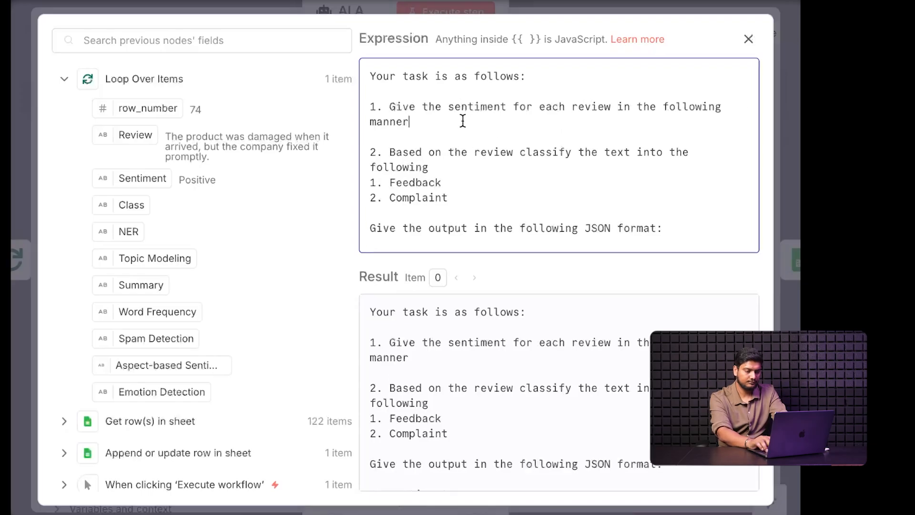
key("Return")
type("-")
type("ive")
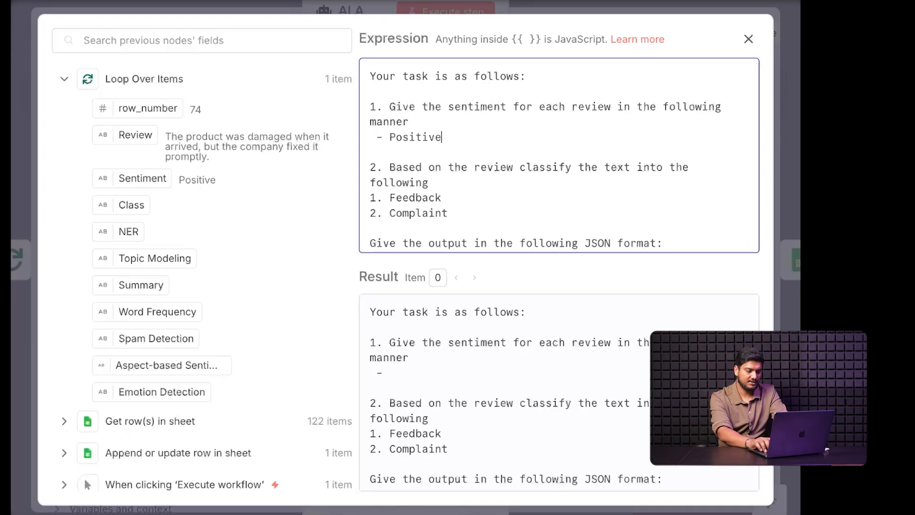
key("Return")
type("- Negative")
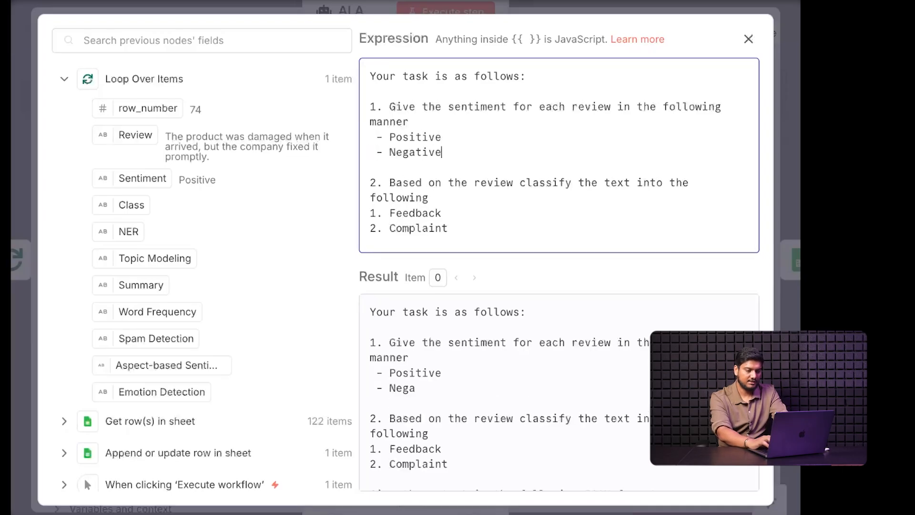
key("Return")
type("- Neutral")
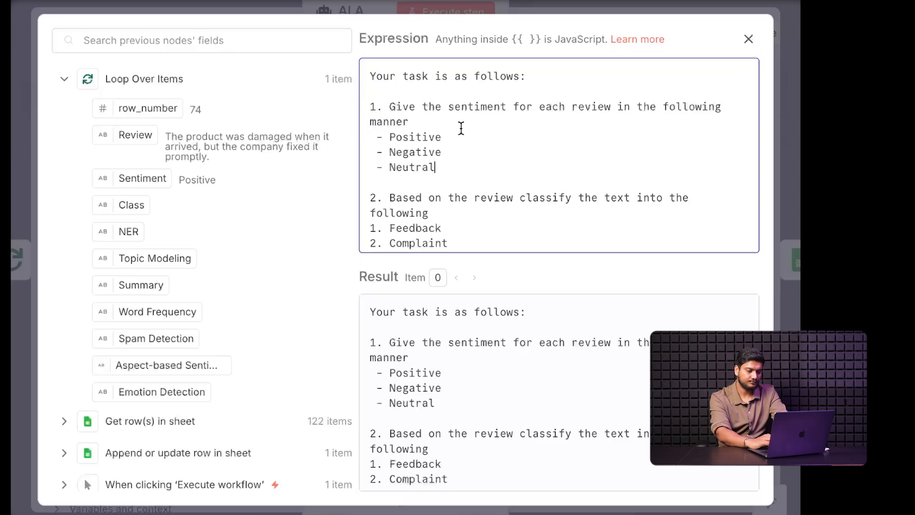
Step: Insert the Review field of Loop Over Items as an expression on a new line above task 1
left_click(533, 90)
key("Return")
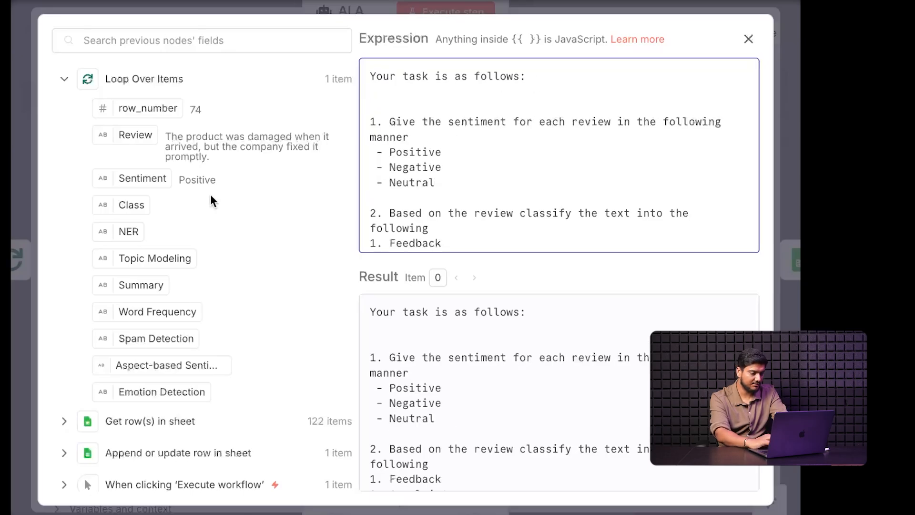
left_click_drag(136, 135, 374, 111)
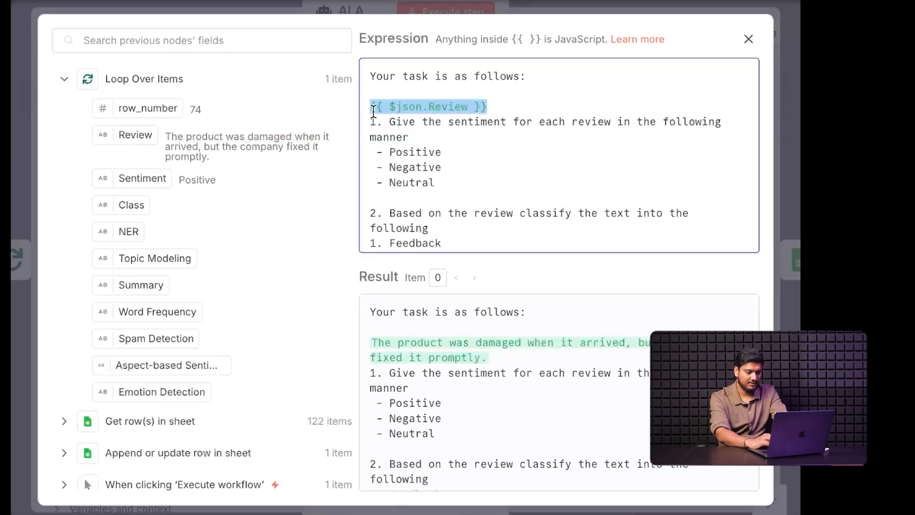
Step: Introduce the review expression with the text "This is the review that you have to analyze -"
left_click(373, 110)
type("This i")
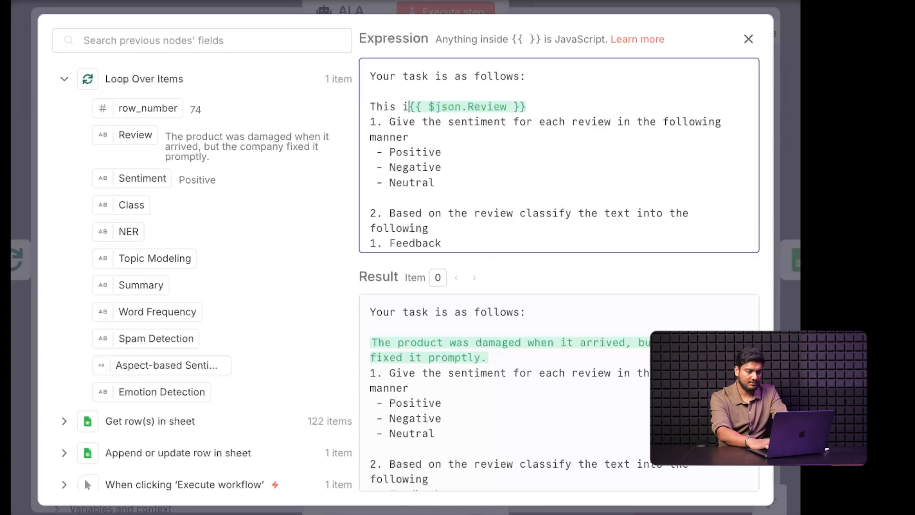
type("s the review t")
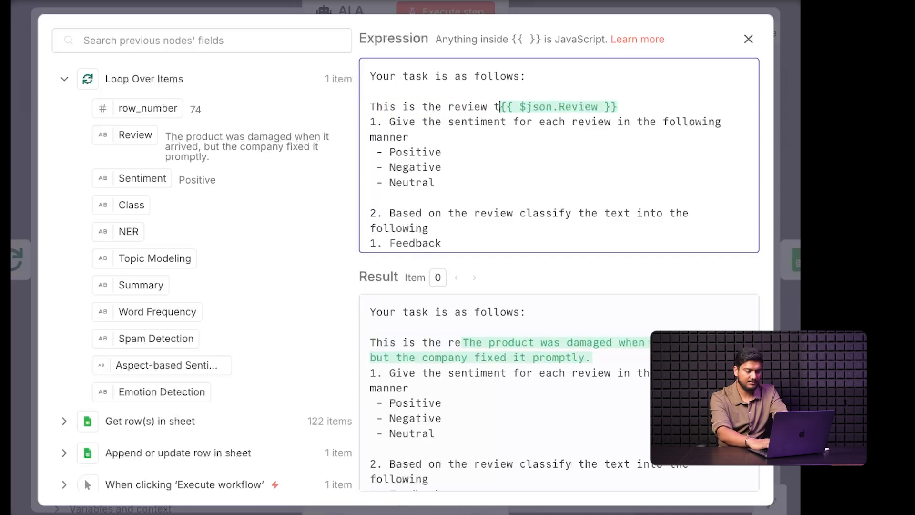
type("heat yo")
key("BackSpace")
key("BackSpace")
key("BackSpace")
key("BackSpace")
key("BackSpace")
key("BackSpace")
type("at you have ")
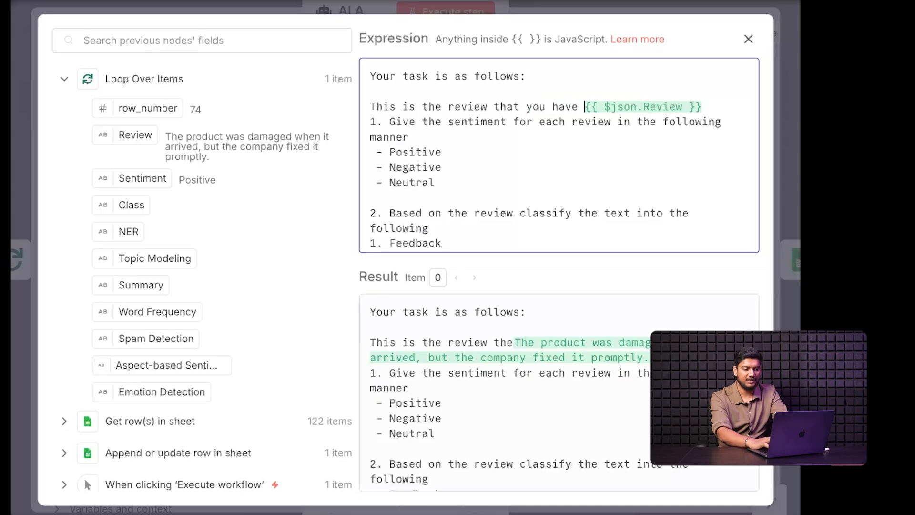
type("to analz")
key("BackSpace")
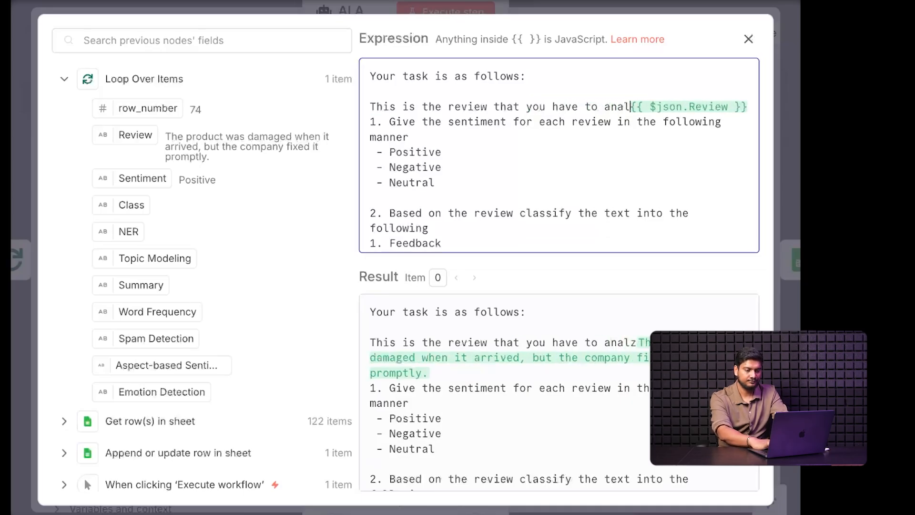
type("yze ")
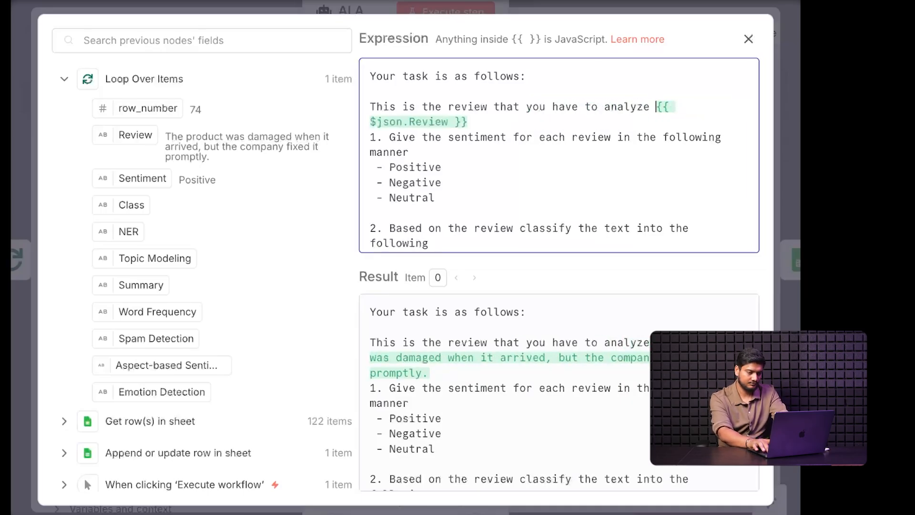
type("-")
Step: Separate the review expression line from task 1 with a blank line
key("Down")
key("Down")
key("Up")
key("Return")
key("Return")
type("Your tak")
key("BackSpace")
key("BackSpace")
key("BackSpace")
key("BackSpace")
key("BackSpace")
key("BackSpace")
key("BackSpace")
key("BackSpace")
key("Delete")
Step: Add task 3, "Extract entities from the review", between the Feedback and Complaint classes and the JSON output instruction
key("Down")
key("Down")
key("Down")
key("Down")
key("Down")
key("Down")
key("Down")
key("Down")
key("Down")
key("Down")
key("Down")
key("Down")
key("Down")
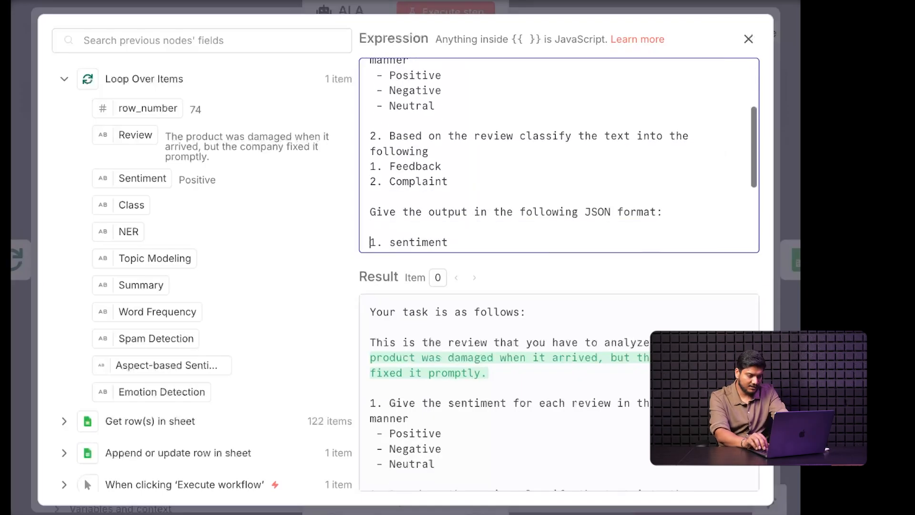
key("Up")
key("Up")
key("Up")
key("Left")
key("Return")
key("Return")
type("3.")
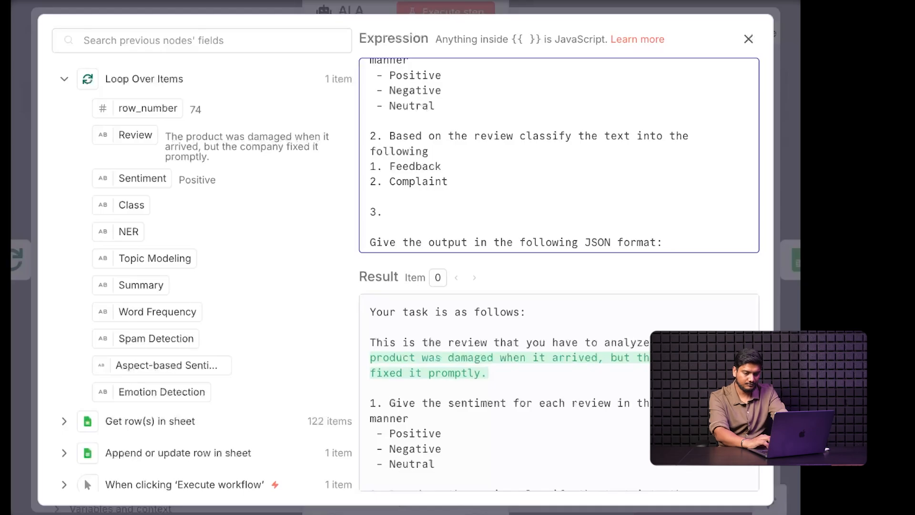
key("super+Tab")
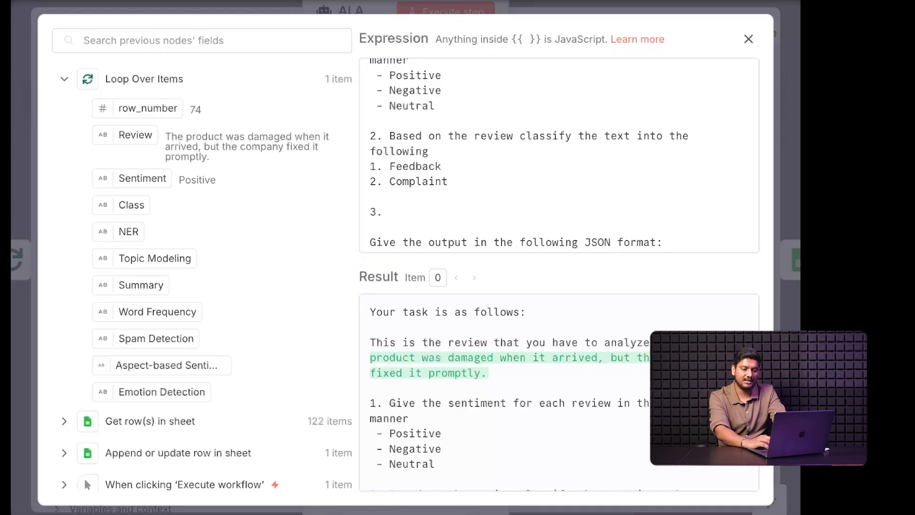
left_click(449, 208)
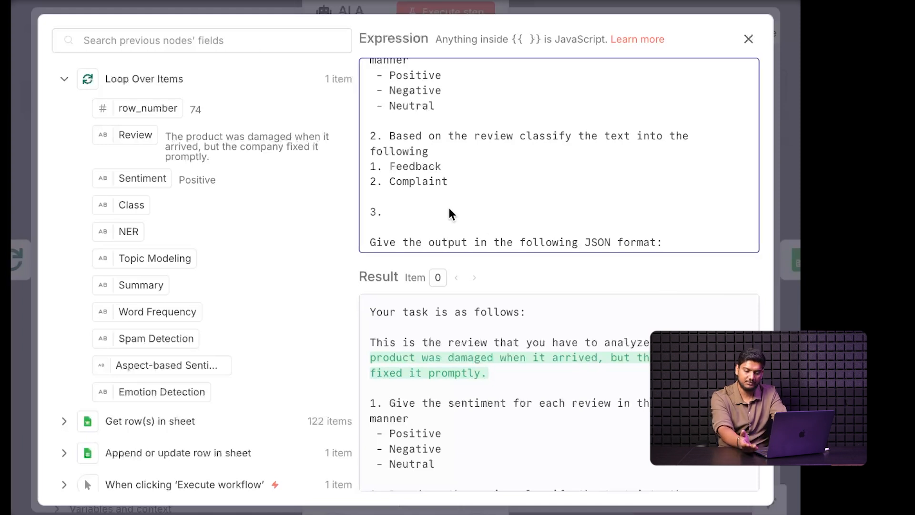
type("Ex")
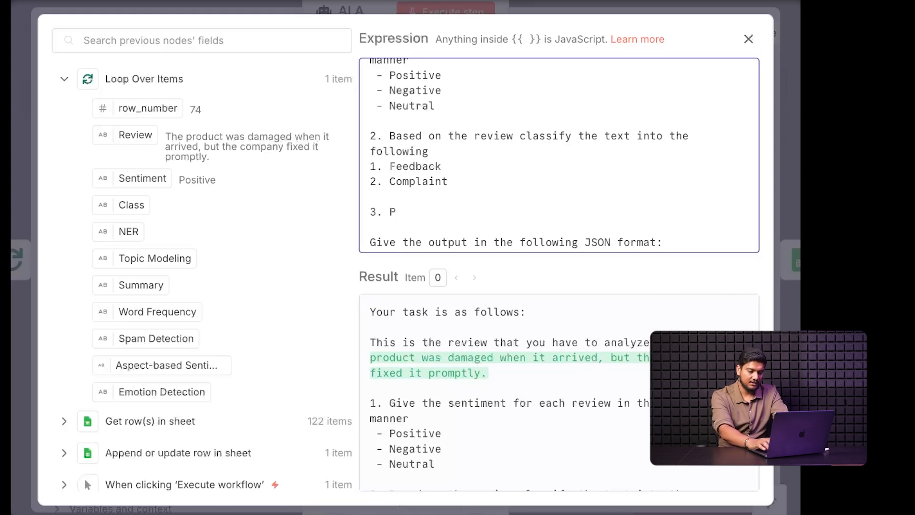
type("tract entitir")
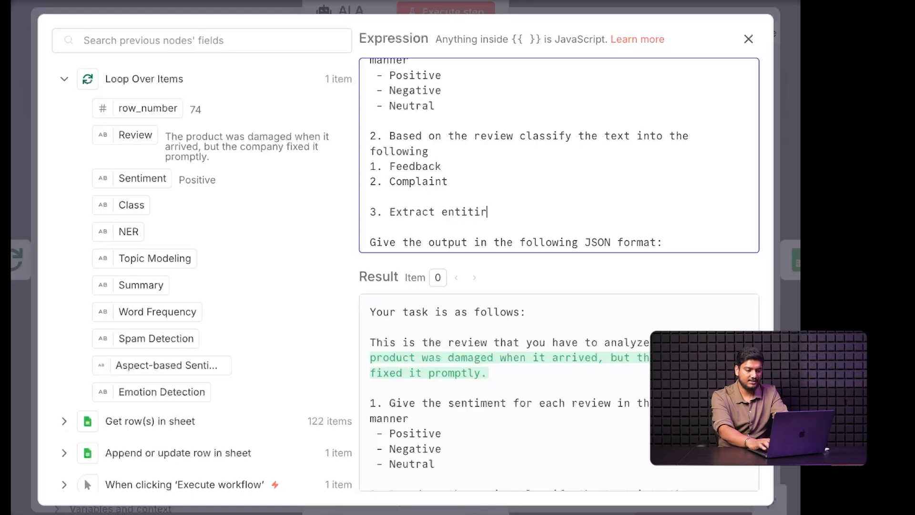
key("BackSpace")
type("es from the review")
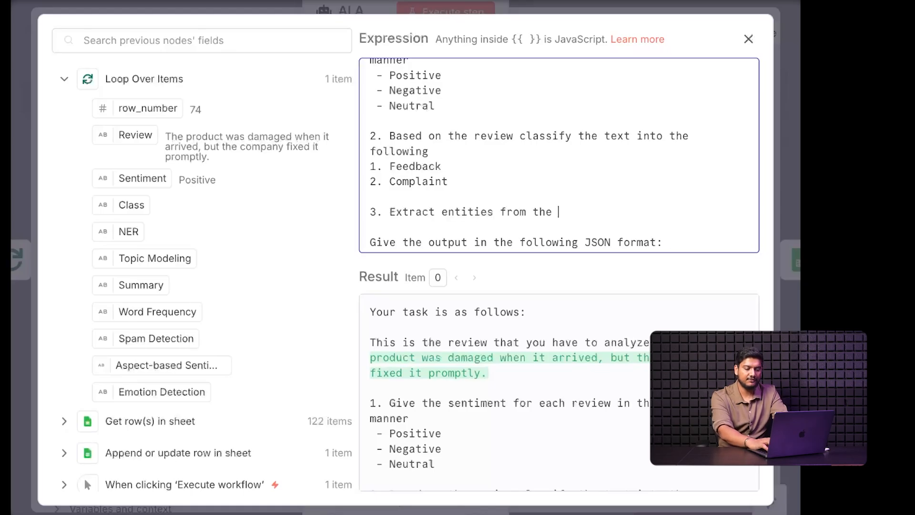
Step: Add task 4, "Identify the common issues in product reviews", below the entity extraction task
key("Return")
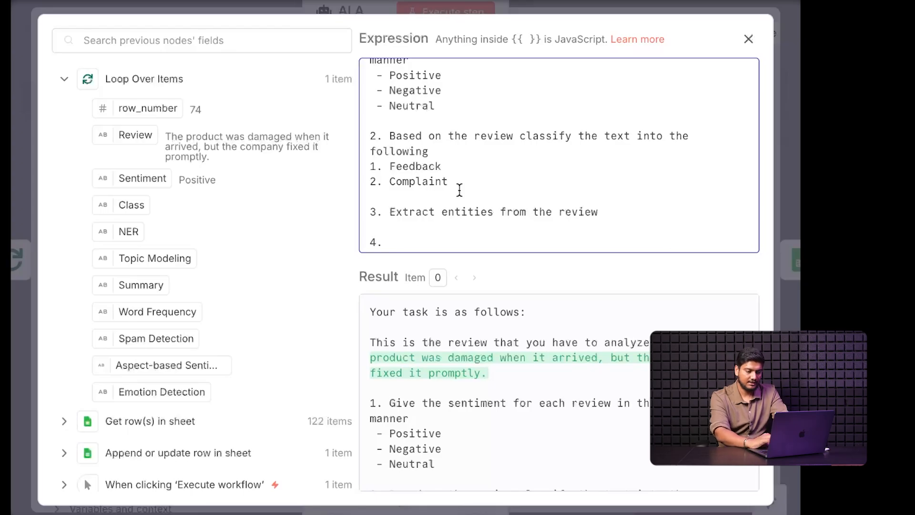
scroll(459, 188, "down", 2)
scroll(583, 179, "down", 1)
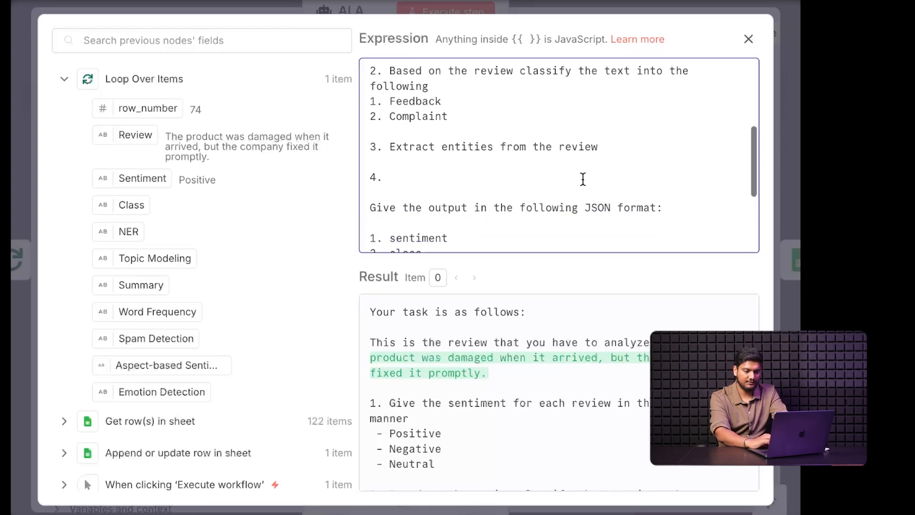
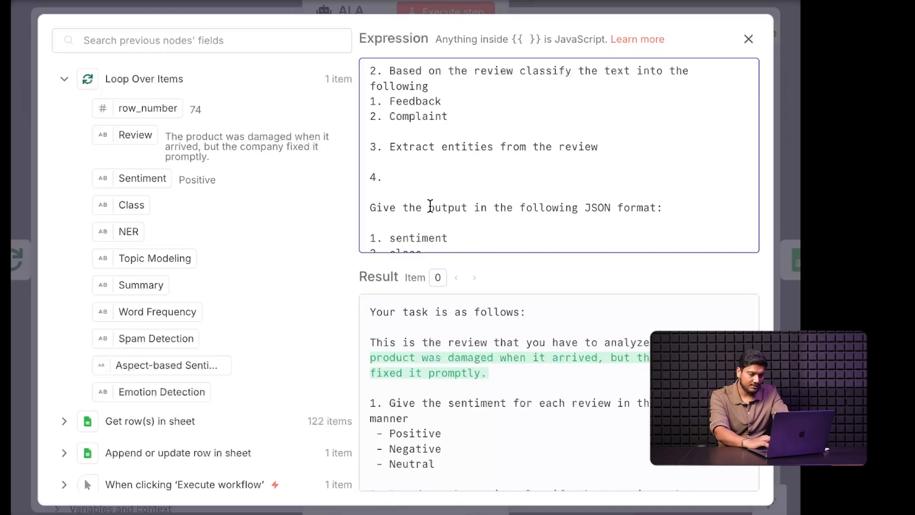
type("Idenif")
key("BackSpace")
key("BackSpace")
key("BackSpace")
type("nti")
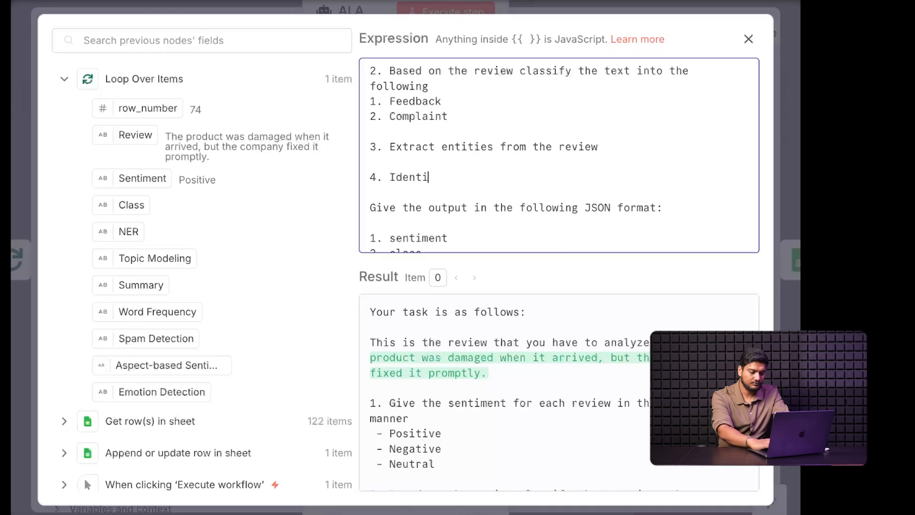
type("fy the comm")
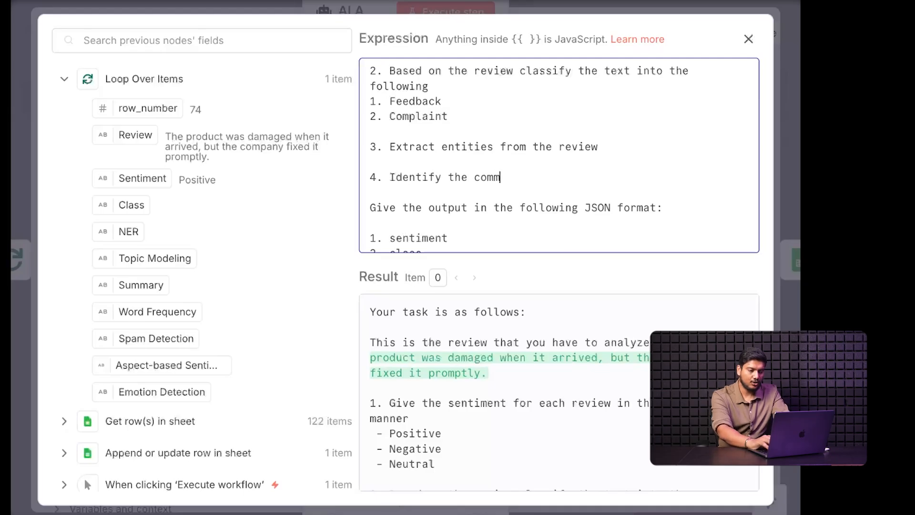
type("on issues inn")
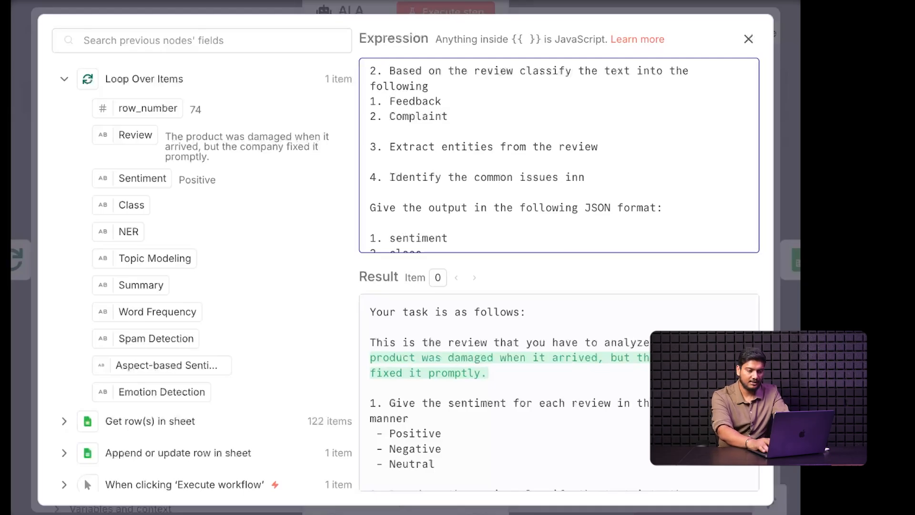
key("BackSpace")
type("prod")
key("BackSpace")
type("duct reviews")
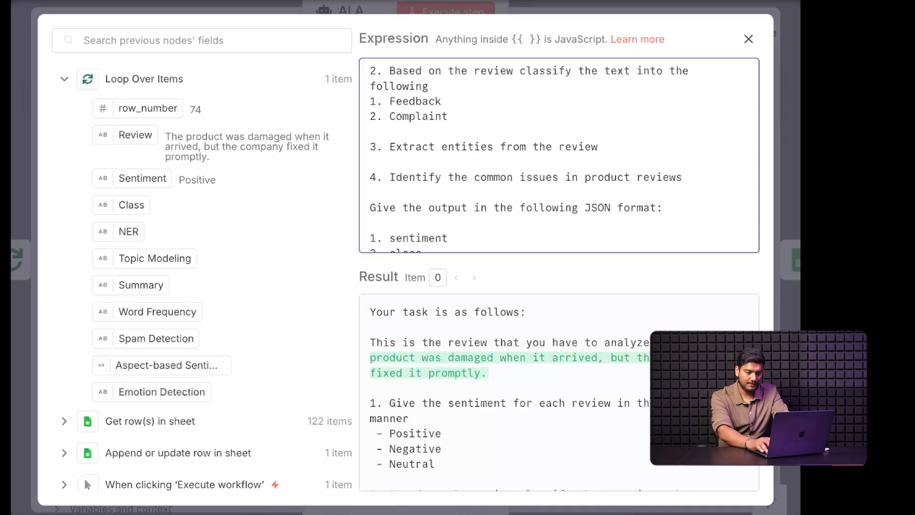
type("a")
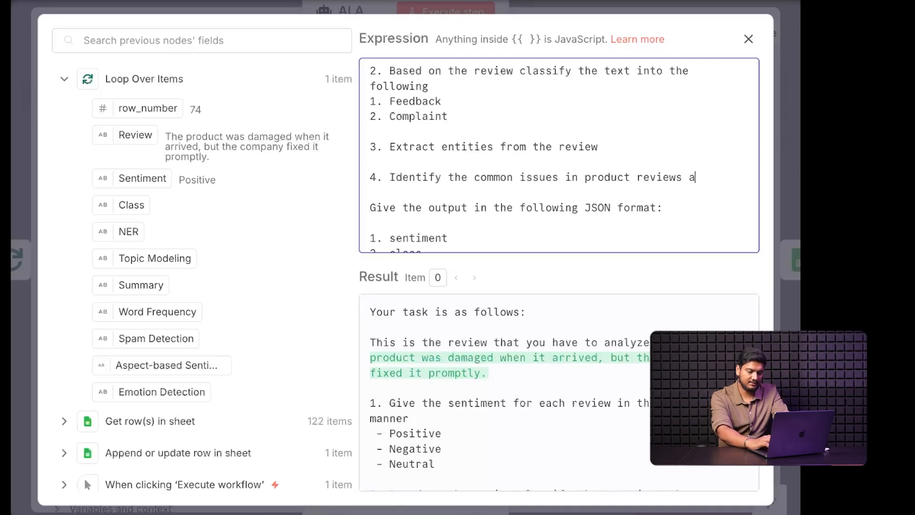
key("BackSpace")
type("such a")
key("BackSpace")
key("BackSpace")
key("BackSpace")
key("BackSpace")
key("BackSpace")
key("BackSpace")
key("BackSpace")
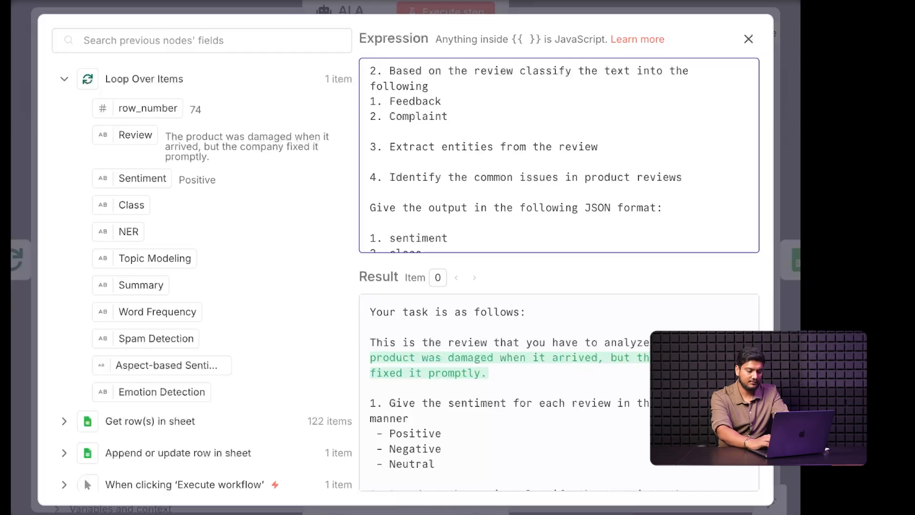
Step: Reword task 4 to read "Identify the common issues in each product review, use the following:"
key("BackSpace")
key("BackSpace")
key("BackSpace")
key("BackSpace")
key("BackSpace")
key("BackSpace")
key("BackSpace")
key("BackSpace")
key("BackSpace")
key("BackSpace")
key("BackSpace")
key("BackSpace")
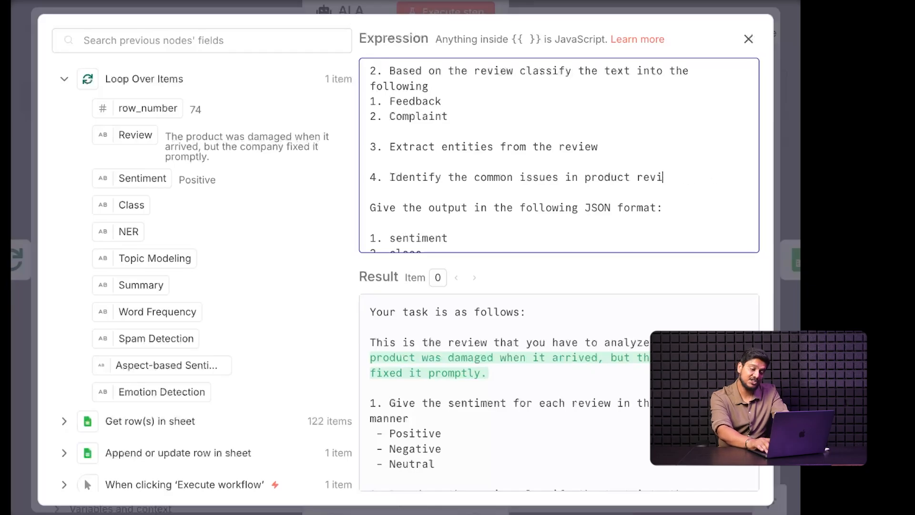
key("BackSpace")
key("BackSpace")
key("BackSpace")
type("each ")
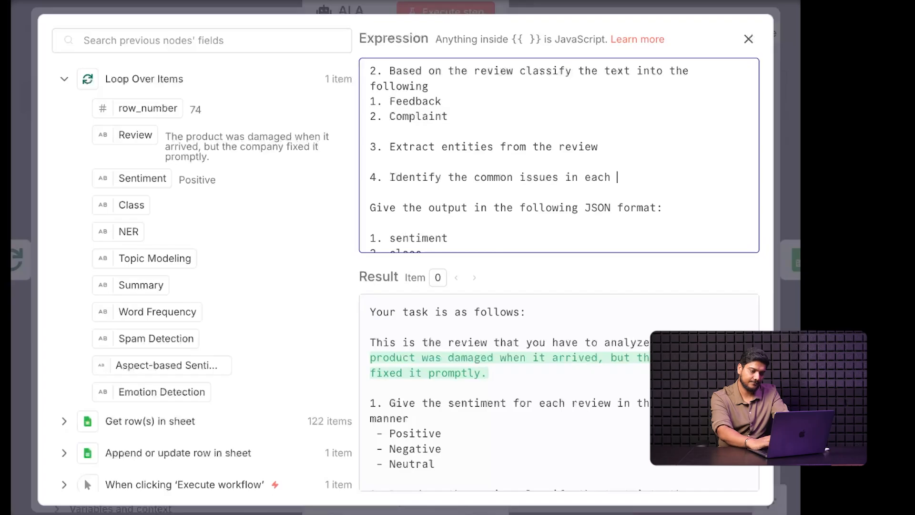
type("product review")
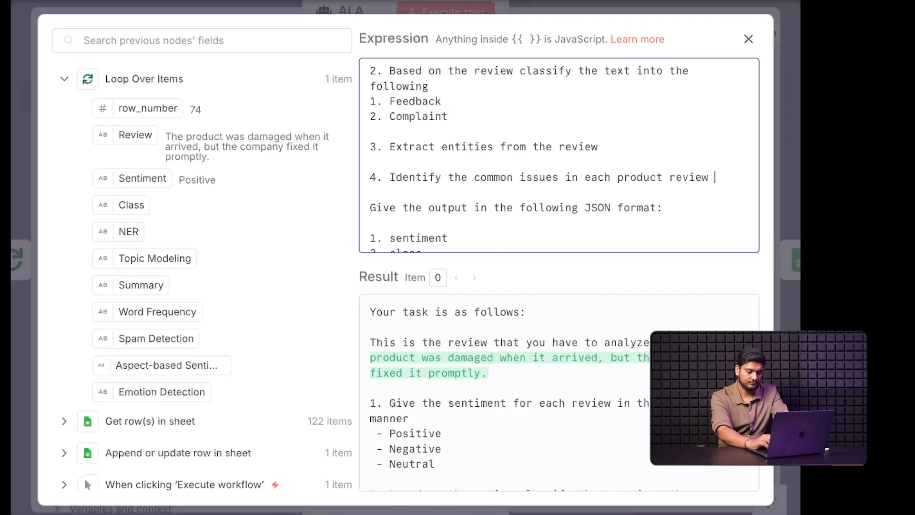
type(" , use the f")
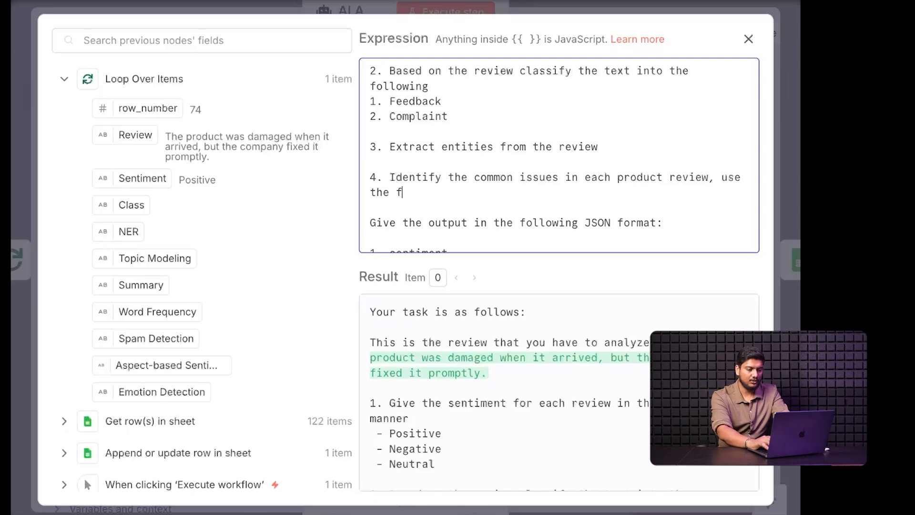
type("ollowing:")
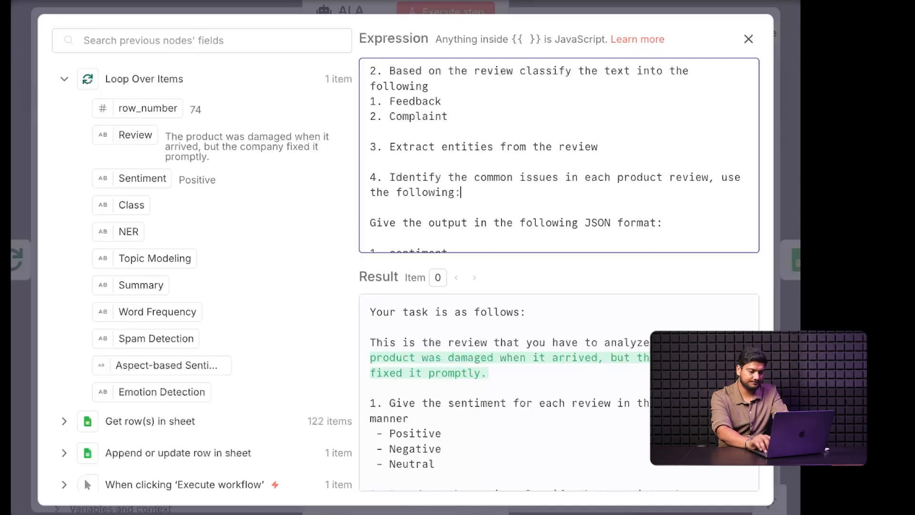
Step: List "product quality" and "delivery time" as dashed issue categories under task 4
key("Return")
type("1")
key("BackSpace")
key("BackSpace")
type("-")
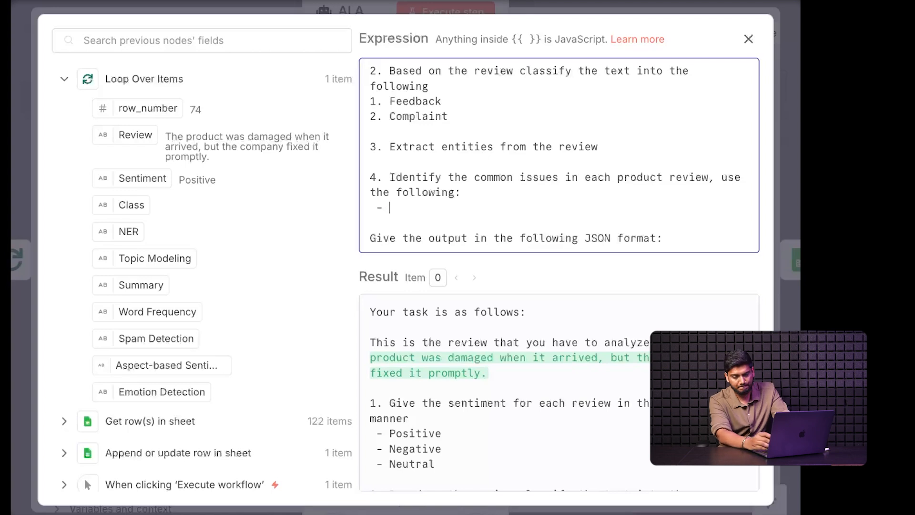
type(" porduct q")
key("BackSpace")
key("BackSpace")
key("BackSpace")
key("BackSpace")
key("BackSpace")
key("BackSpace")
key("BackSpace")
key("BackSpace")
key("BackSpace")
type("product quality")
key("Return")
type("- delivery time")
Step: Add "customer service" and "Uncategorized" to the dashed issue categories under task 4
key("Return")
type("-")
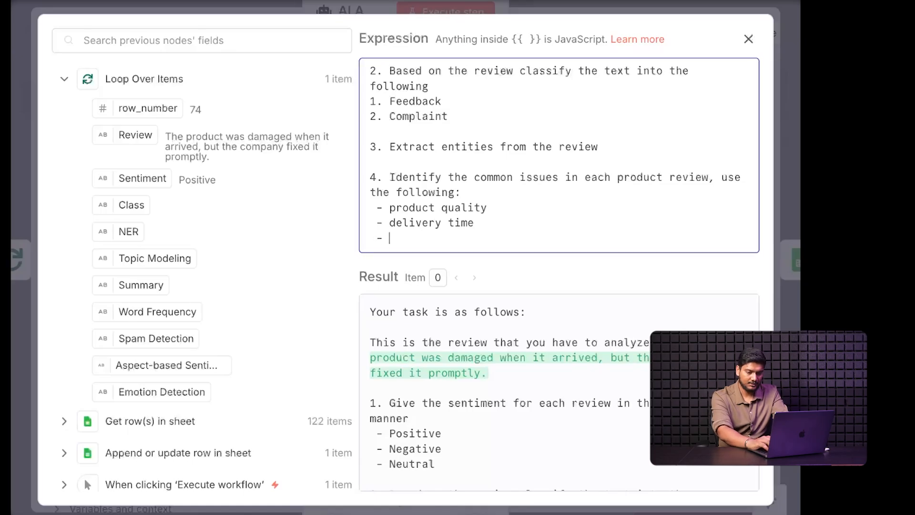
type(" customer ")
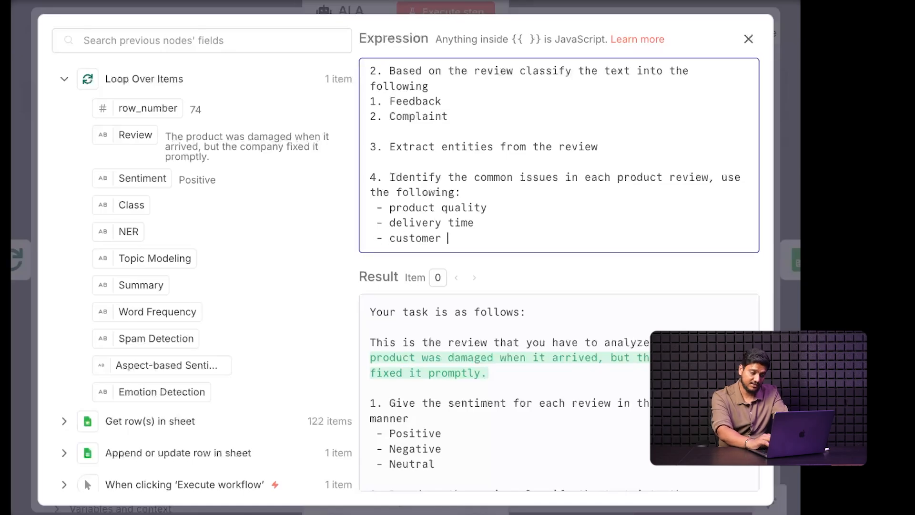
type("service")
key("Return")
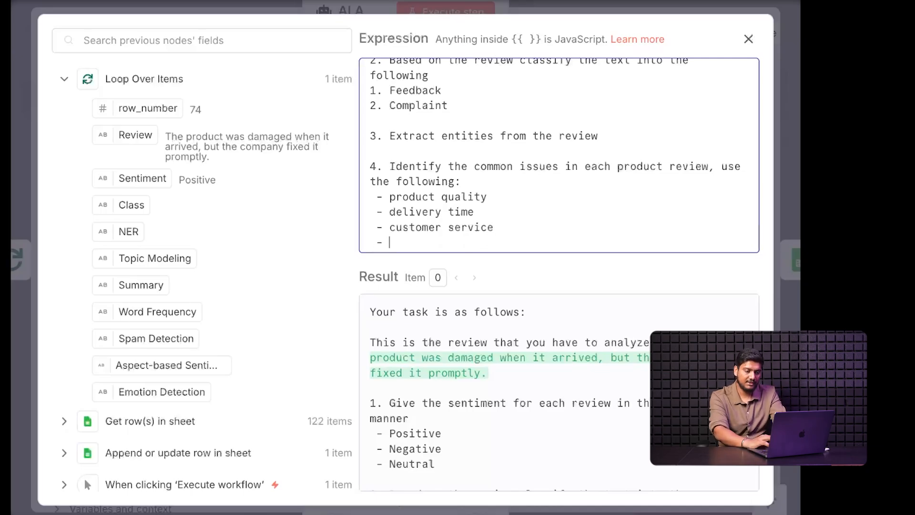
key("super+Tab")
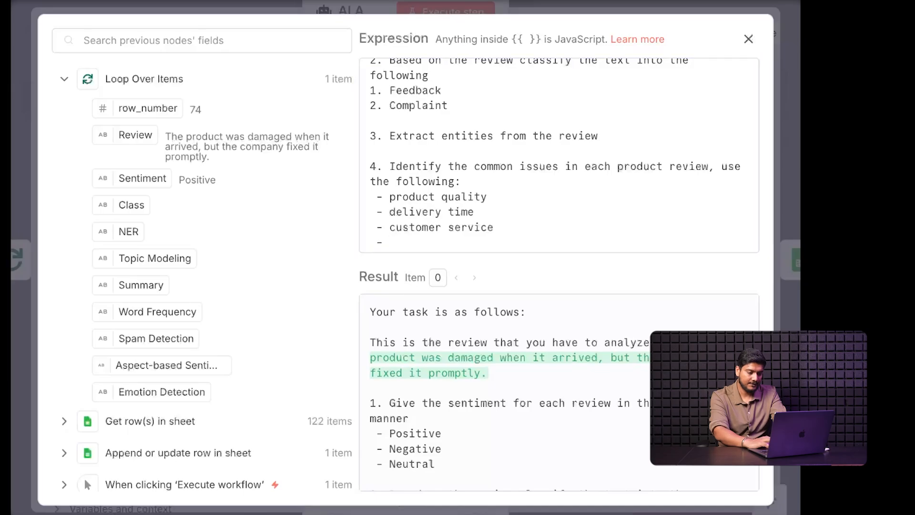
key("super+Tab")
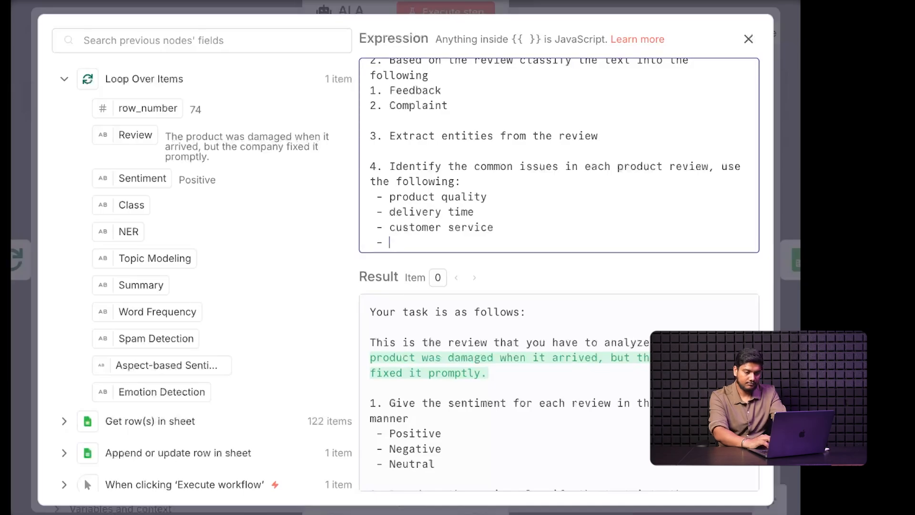
type("Uncategor")
type("izee")
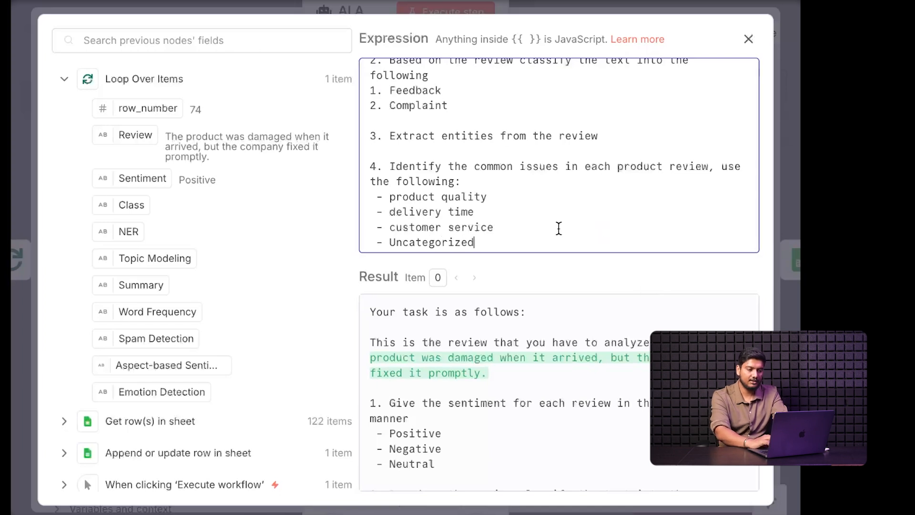
Step: Add "3. Uncategorized" below Complaint in the class list of task 2
scroll(525, 172, "down", 1)
scroll(482, 176, "down", 1)
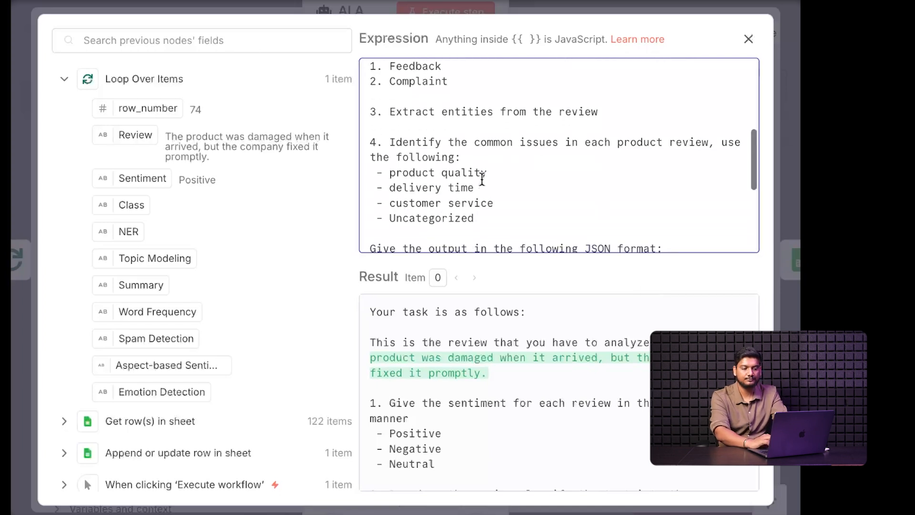
left_click(452, 78)
key("Return")
type("3. ")
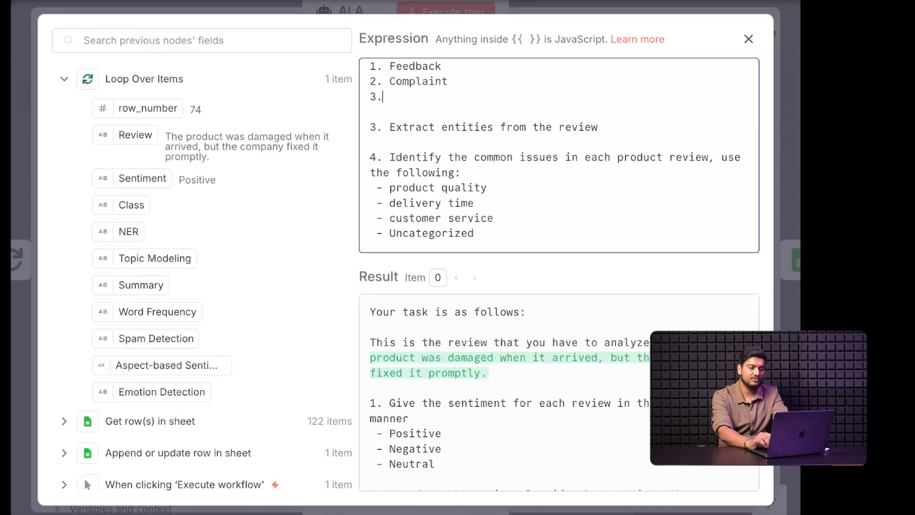
type("Uncate")
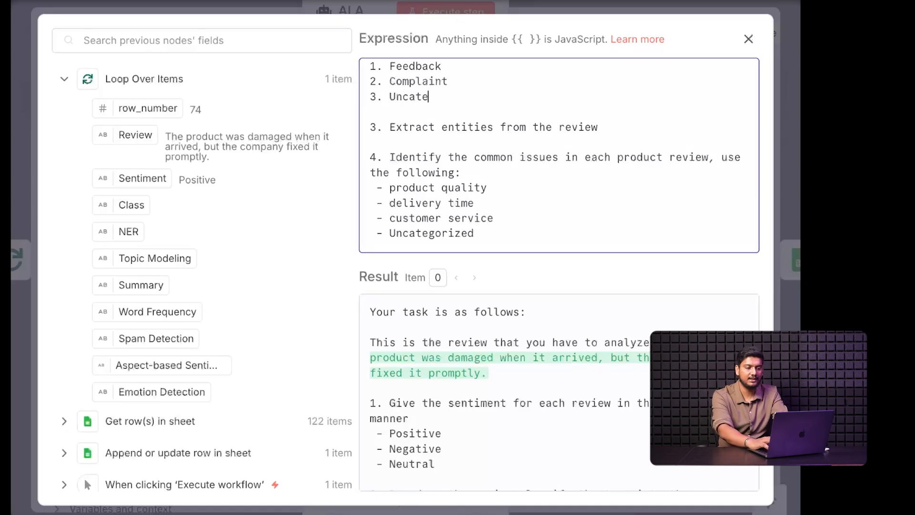
type("gorized")
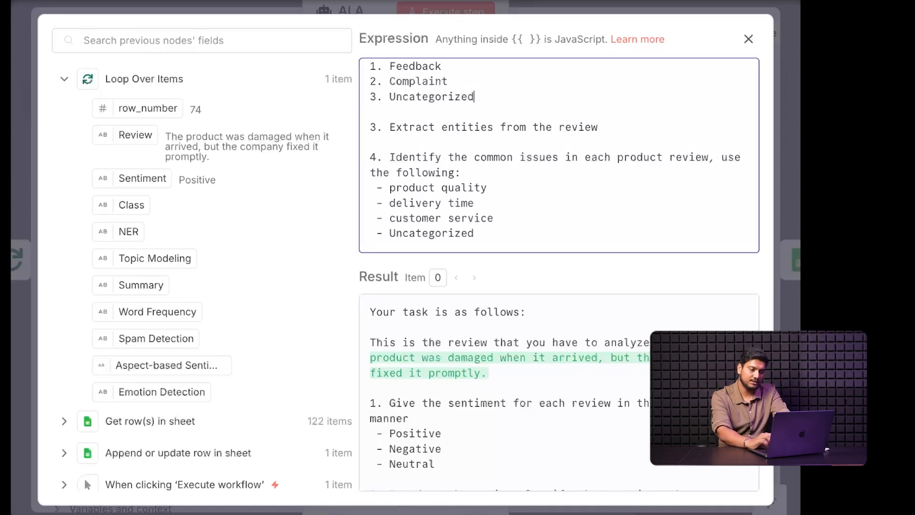
Step: Reword task 3 to read "Extract entities from each review"
scroll(490, 116, "up", 3)
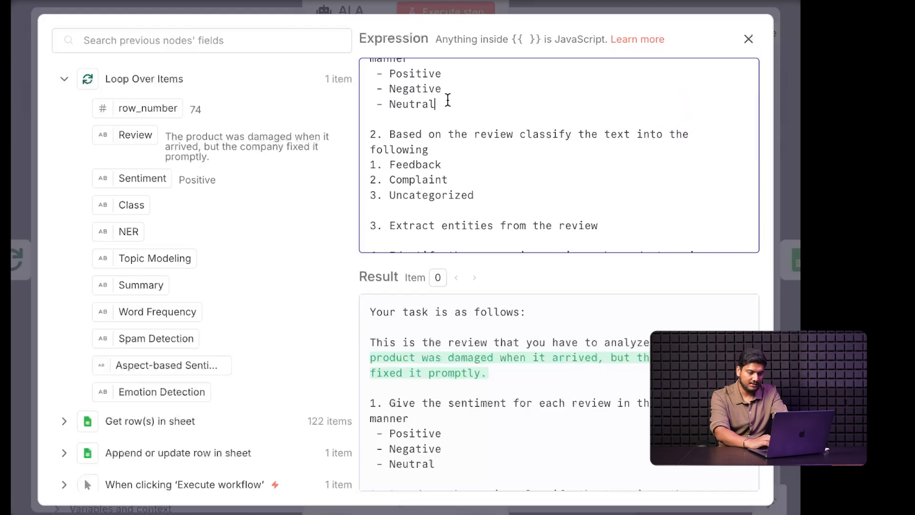
scroll(528, 120, "down", 4)
scroll(528, 120, "up", 2)
left_click(602, 99)
key("BackSpace")
key("BackSpace")
key("BackSpace")
key("BackSpace")
key("BackSpace")
key("BackSpace")
key("BackSpace")
key("BackSpace")
key("BackSpace")
key("BackSpace")
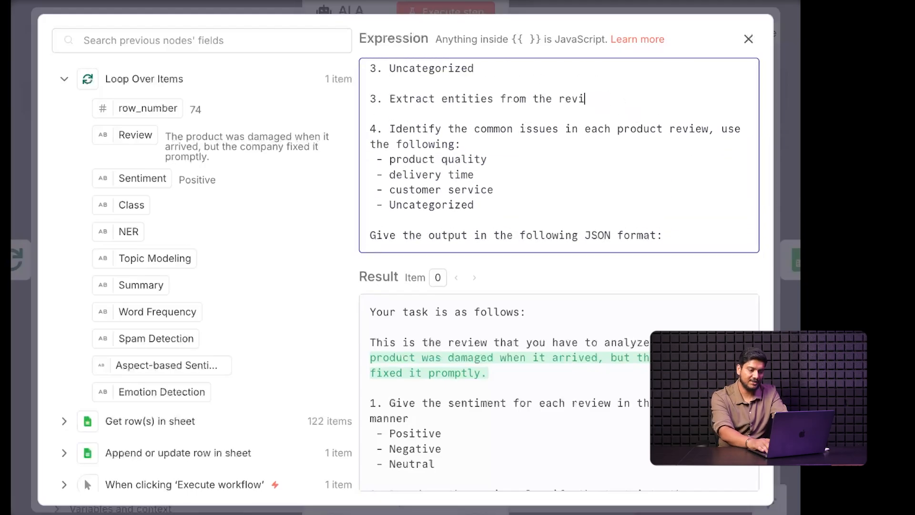
type("each")
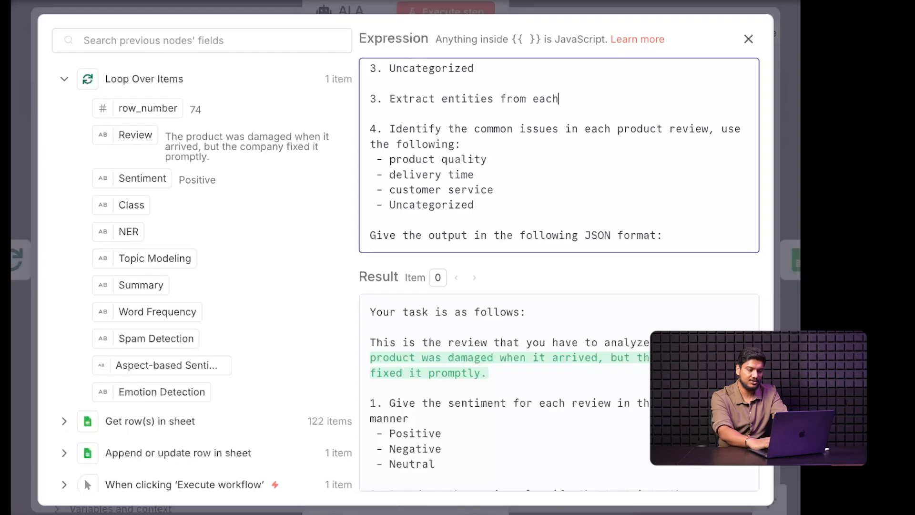
type(" review a")
key("BackSpace")
key("BackSpace")
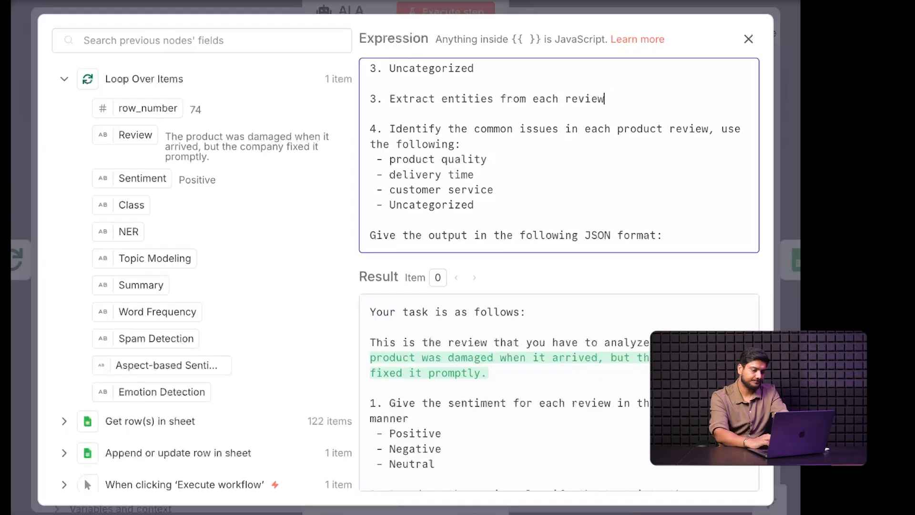
Step: Add task 5, "Give a very brief and concise summary of the review", between the issue categories and the JSON output instruction
scroll(572, 186, "down", 1)
left_click(542, 190)
key("Return")
key("Return")
type("5. ")
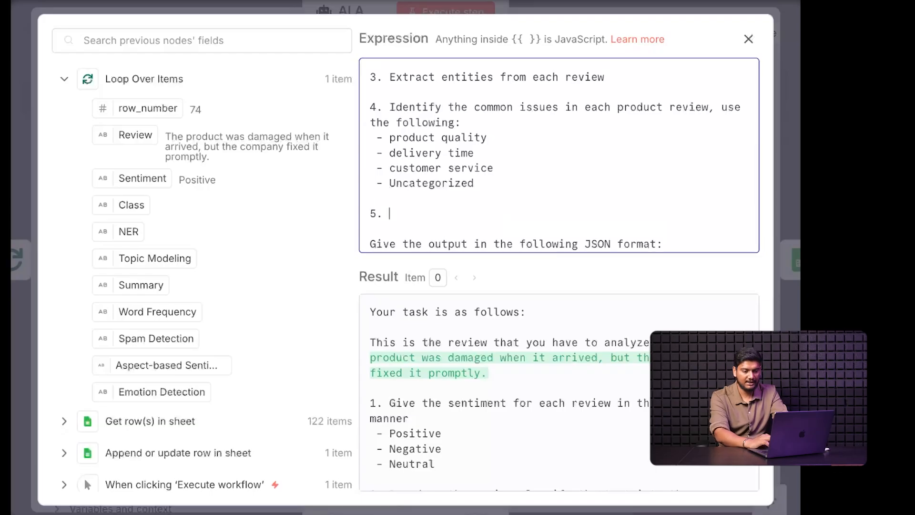
type("Giv")
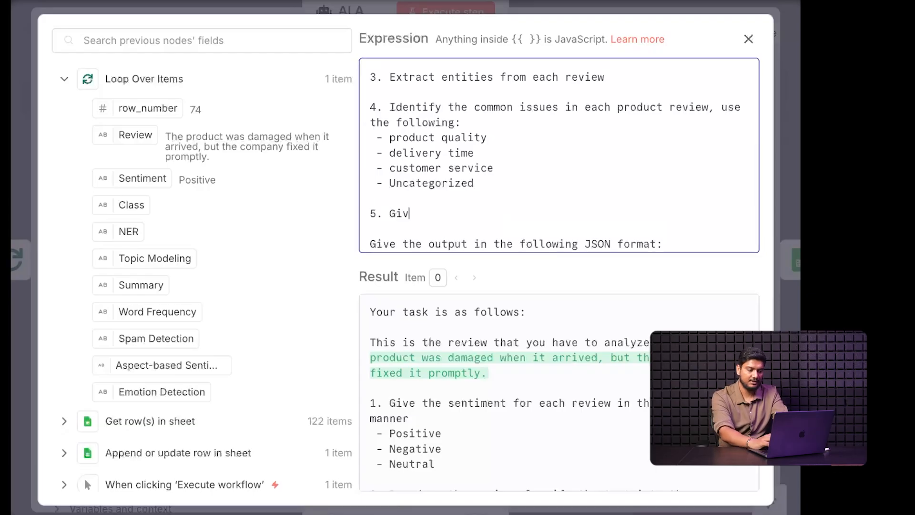
type("e a very ")
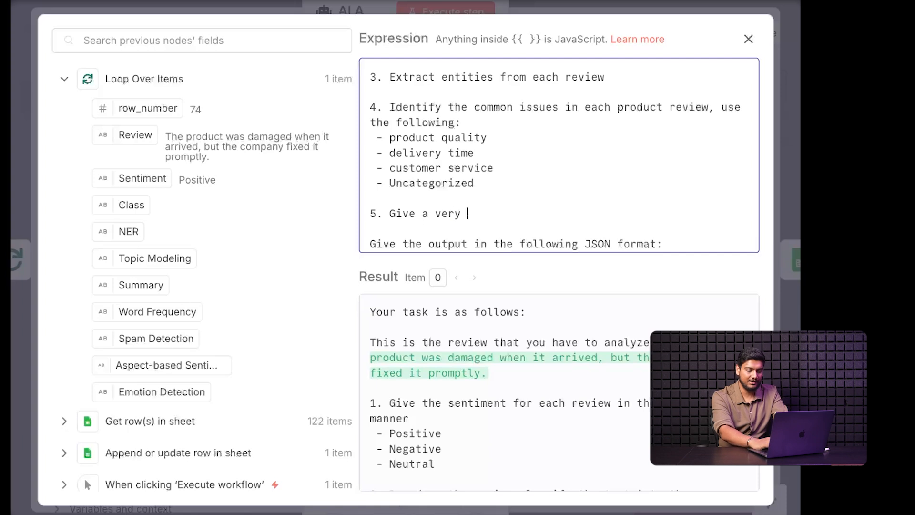
type("brief and")
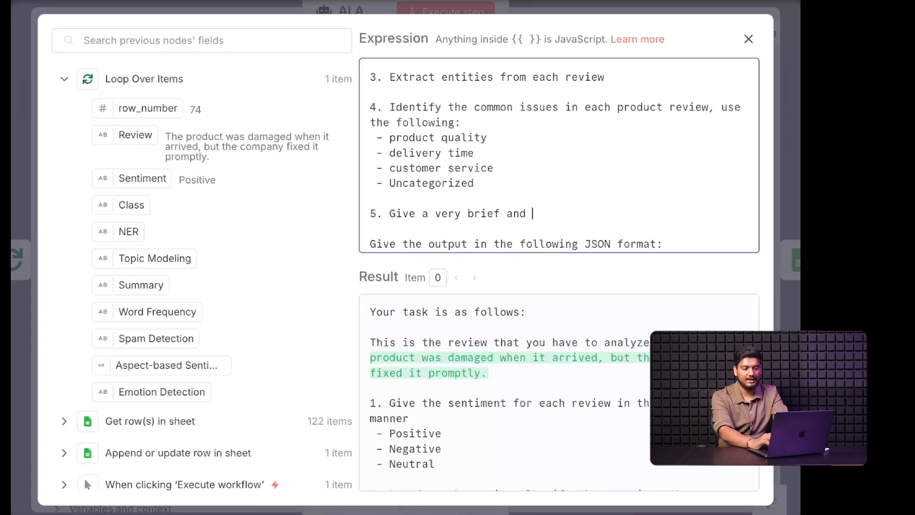
type(" concis")
key("BackSpace")
type("cise summary of the")
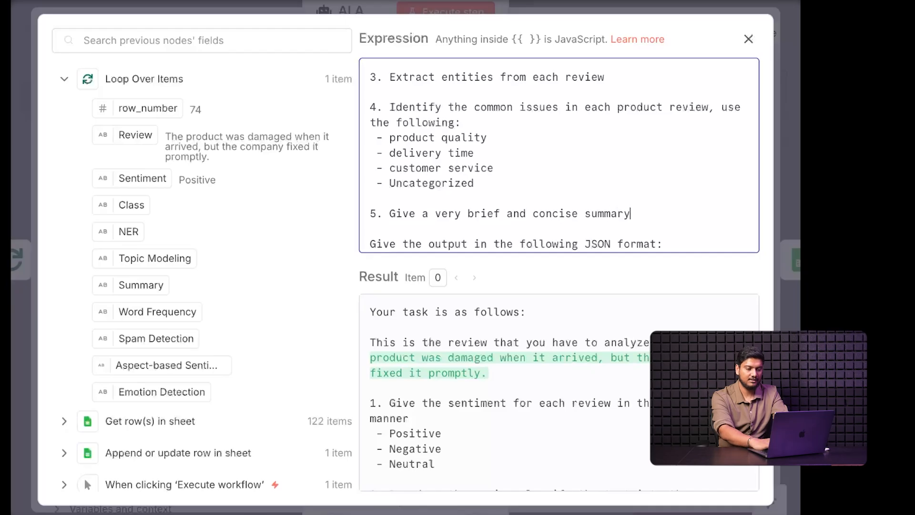
type("ew")
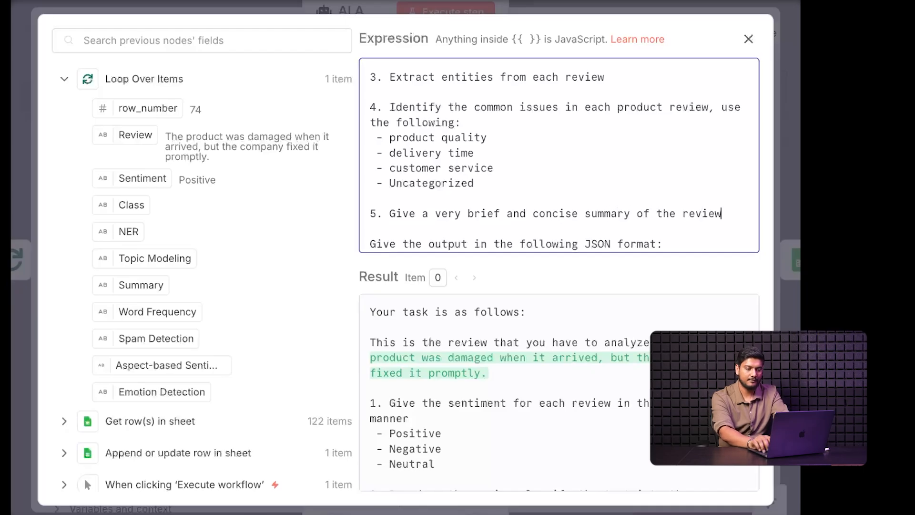
Step: Add task 6, "Give the word frequency, and leave the articles/filler words, etc.", below the summary task
key("Return")
key("Return")
type("6.")
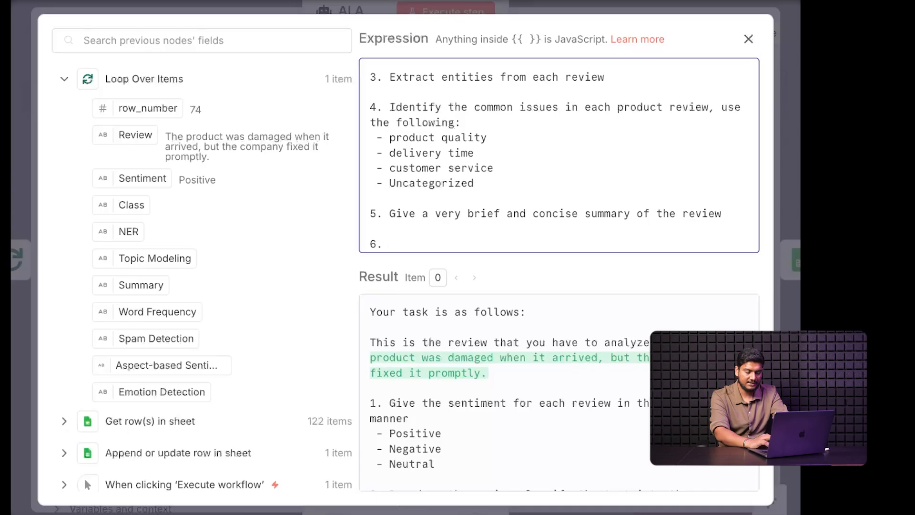
scroll(570, 204, "down", 2)
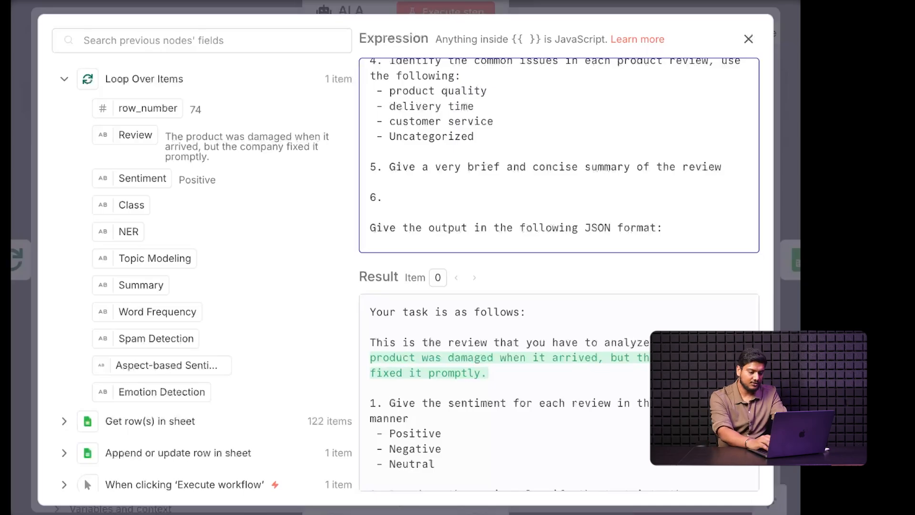
type("Hi")
key("BackSpace")
key("BackSpace")
type("Give the word frequency")
key("BackSpace")
type(", and leave")
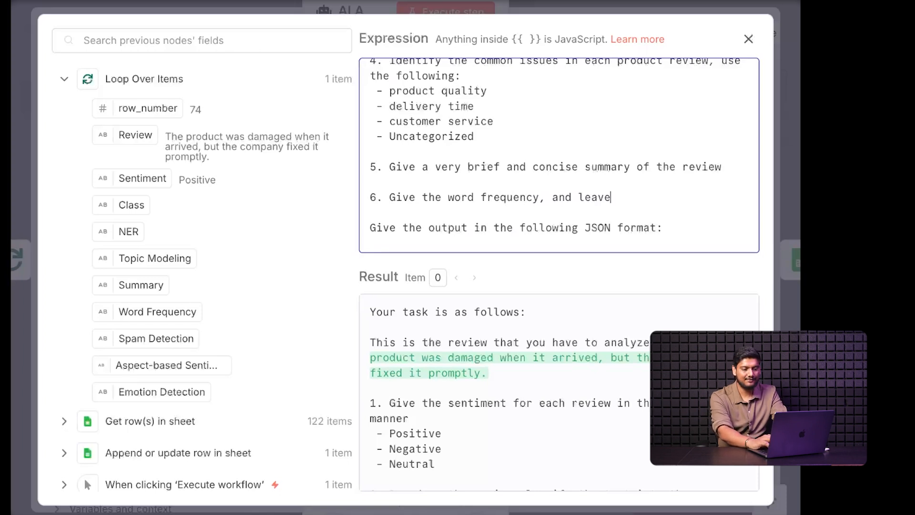
type(" the")
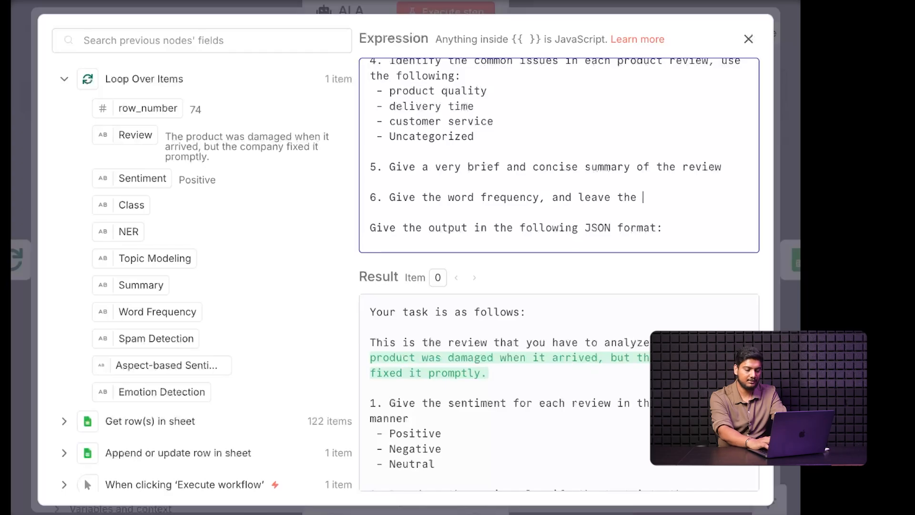
type(" articl")
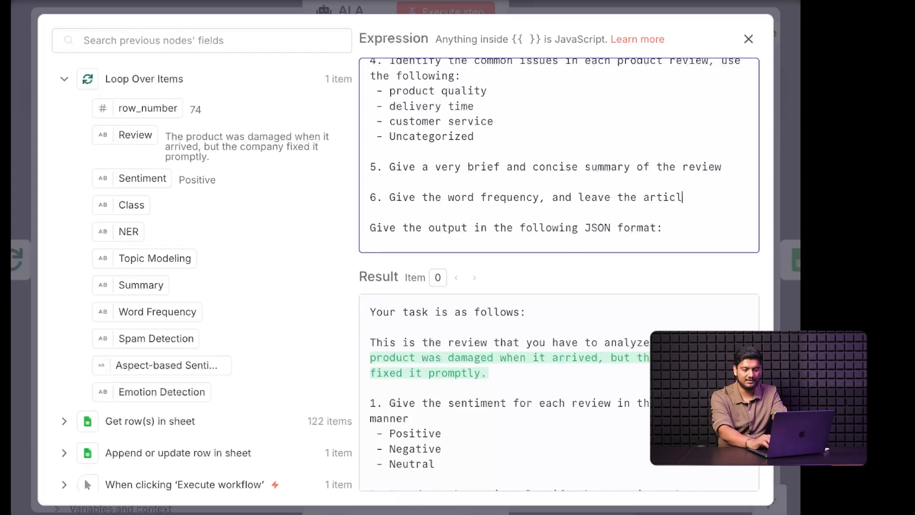
type("es/")
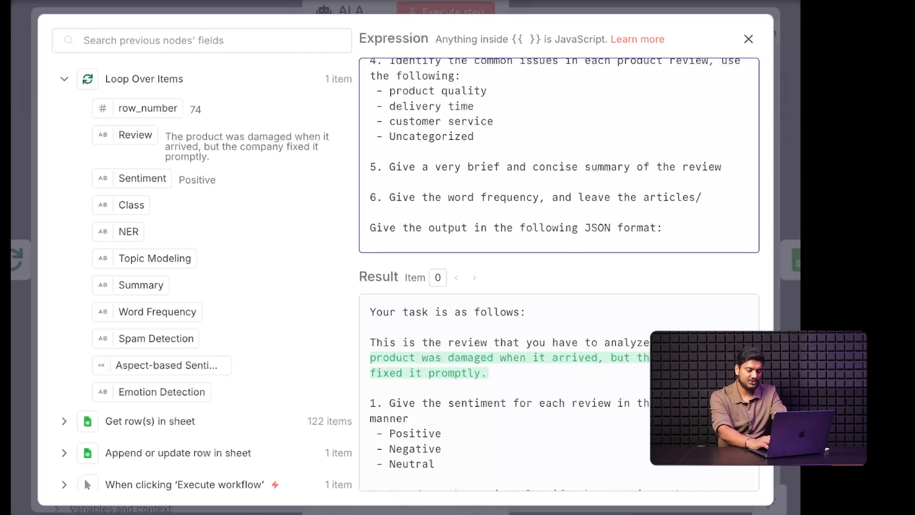
type("filler w")
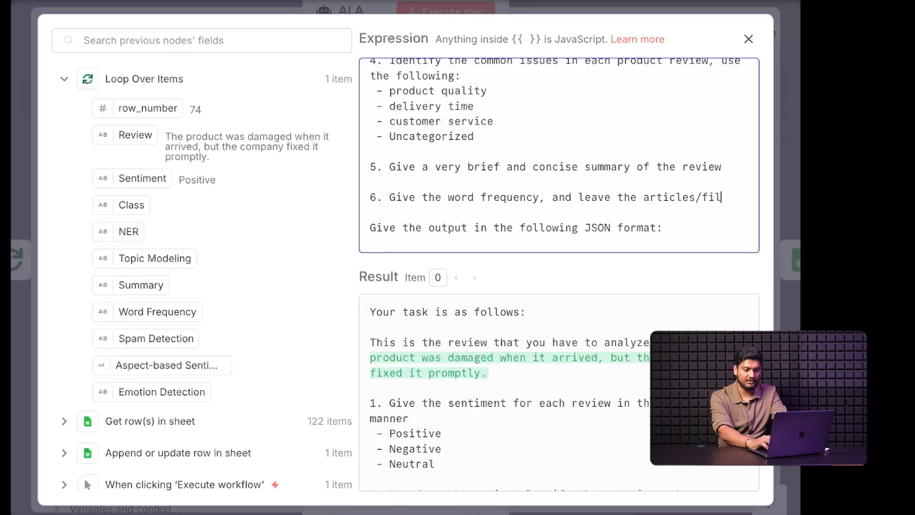
type("ords, etc.")
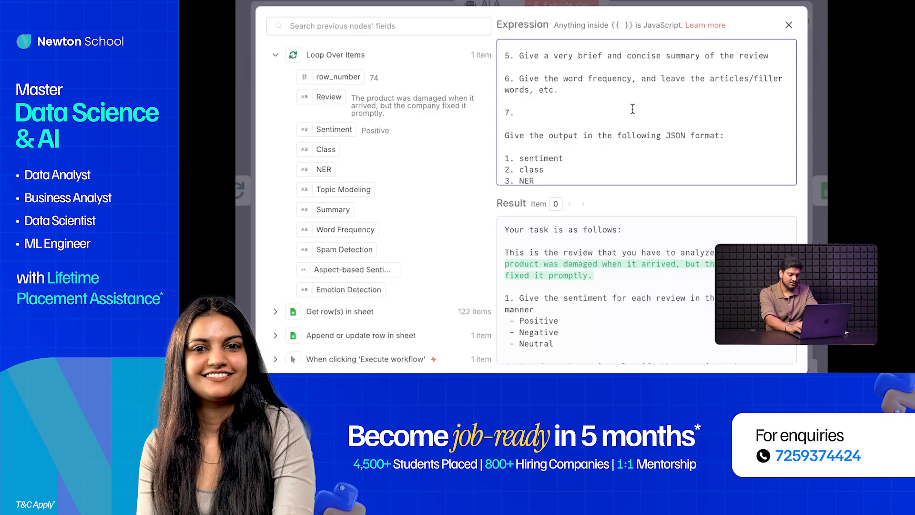
Step: Write task 7 of the prompt as "Classify as spam or not spam"
type("Cal")
key("BackSpace")
key("BackSpace")
type("l")
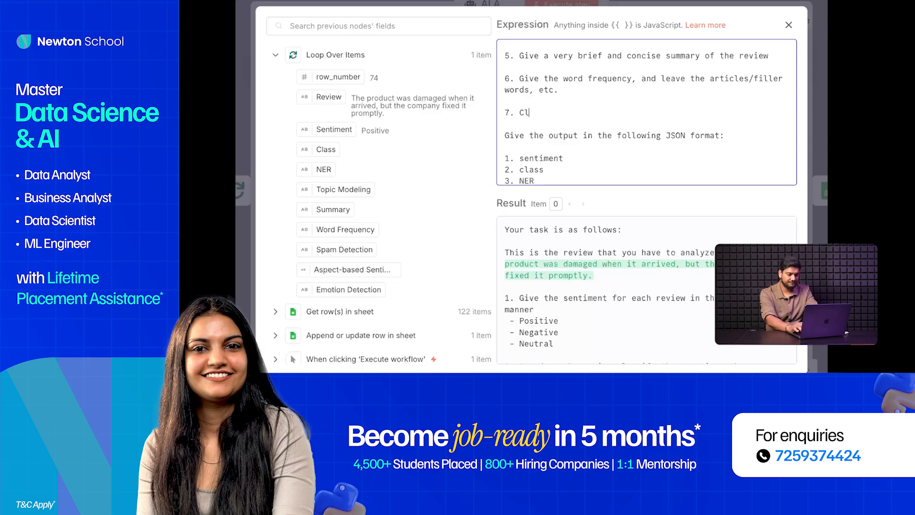
type("assify as ")
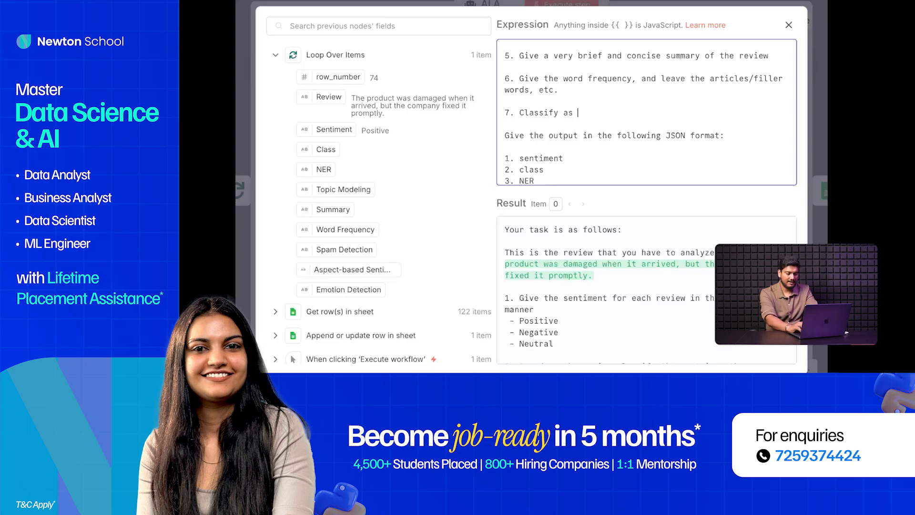
type("spam or not spam")
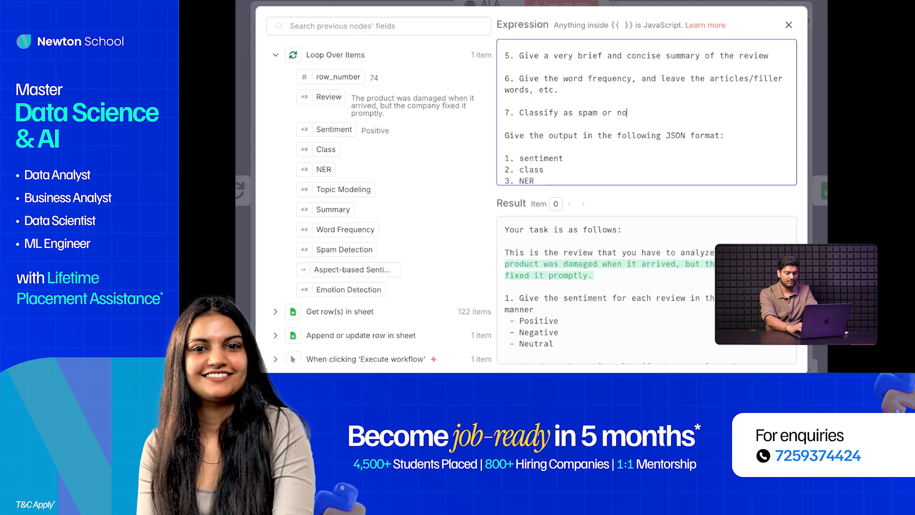
Step: Add task 8, "Analyze the review related to different aspects of the product or service.", below the spam classification task
key("Return")
key("Return")
type("8.")
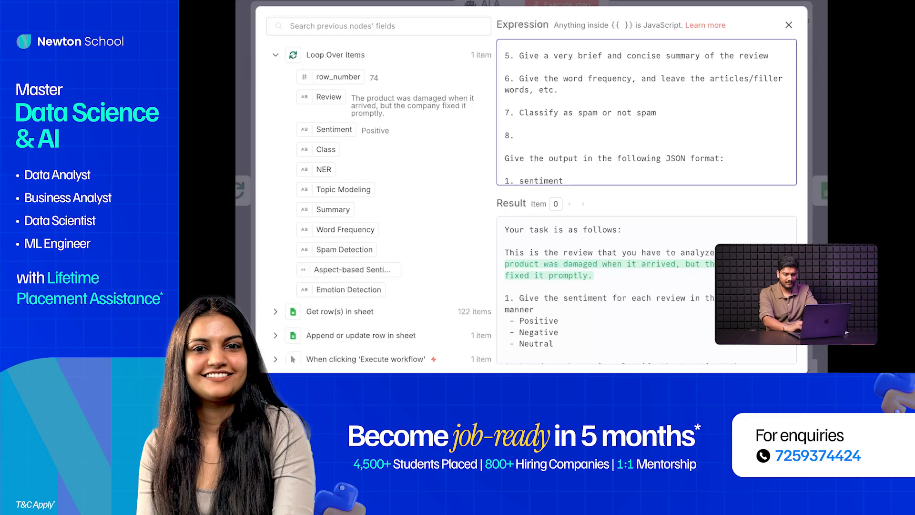
scroll(597, 158, "down", 1)
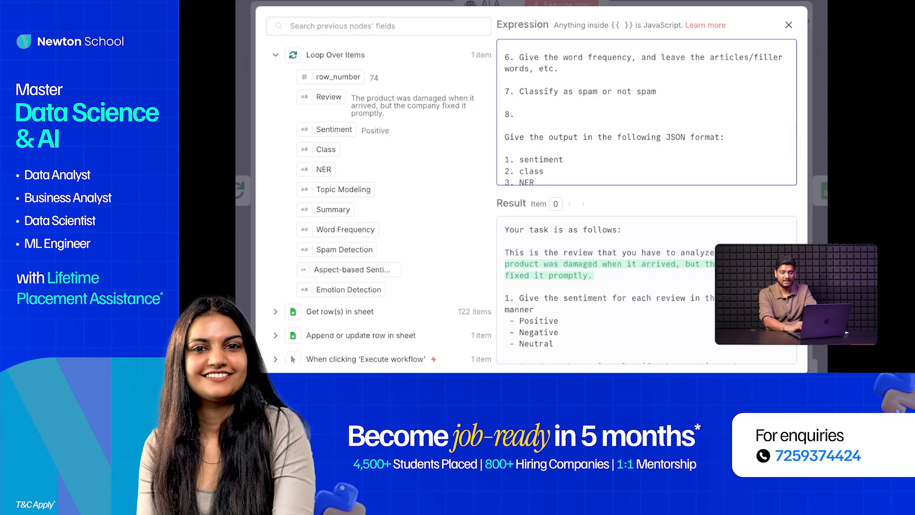
key("super+Tab")
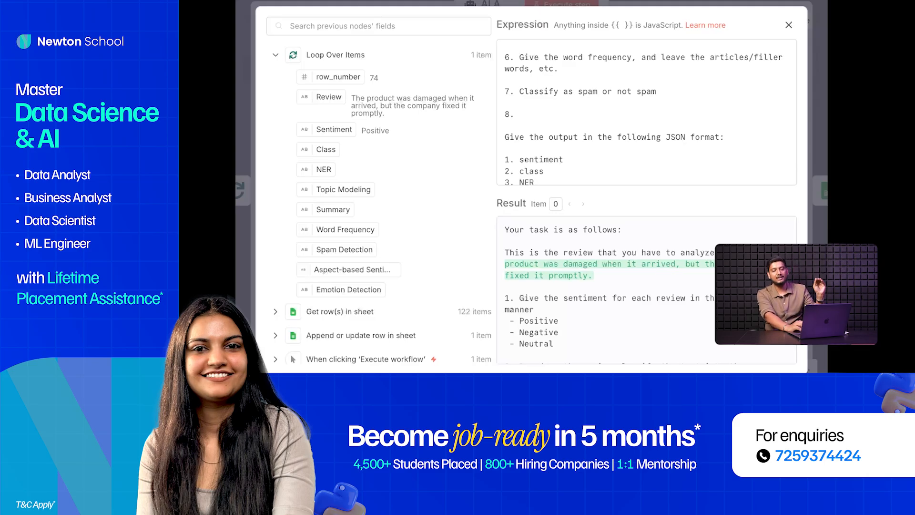
left_click(553, 120)
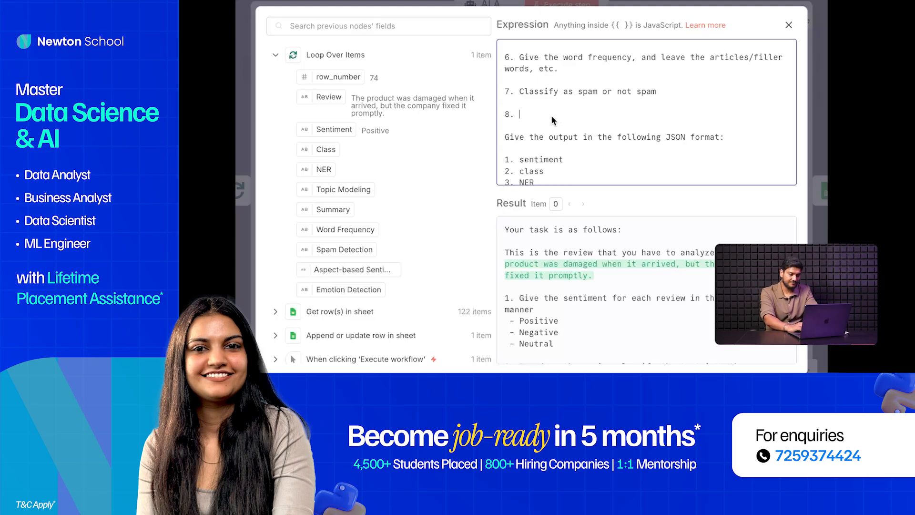
type("Analyze the review")
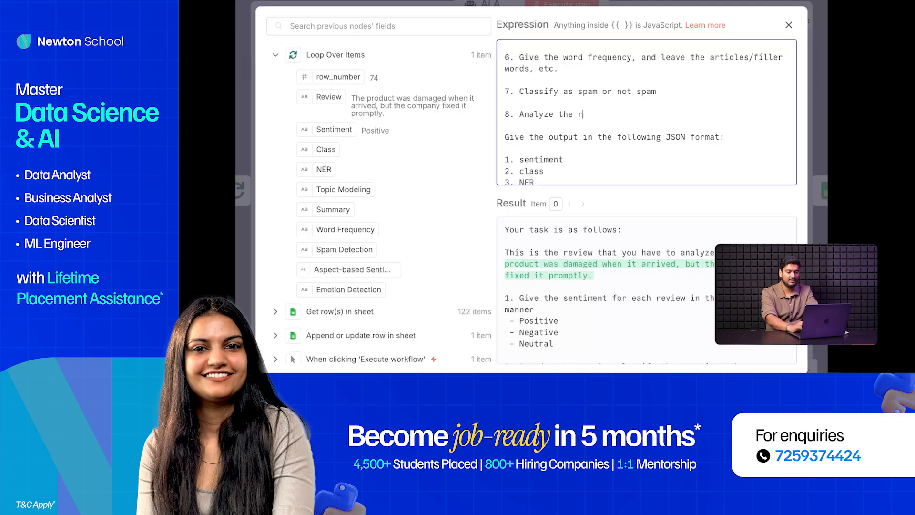
type(" to")
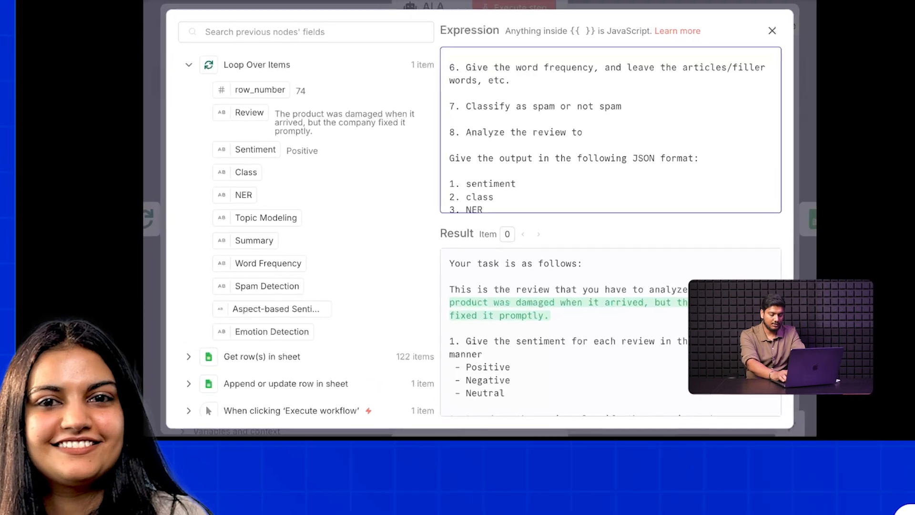
key("BackSpace")
key("BackSpace")
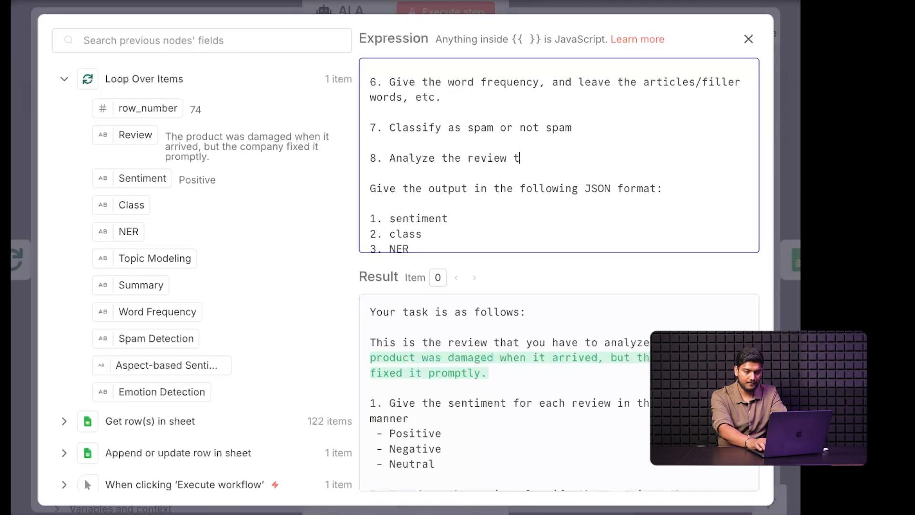
key("BackSpace")
type("rea")
key("BackSpace")
type("lated to dif")
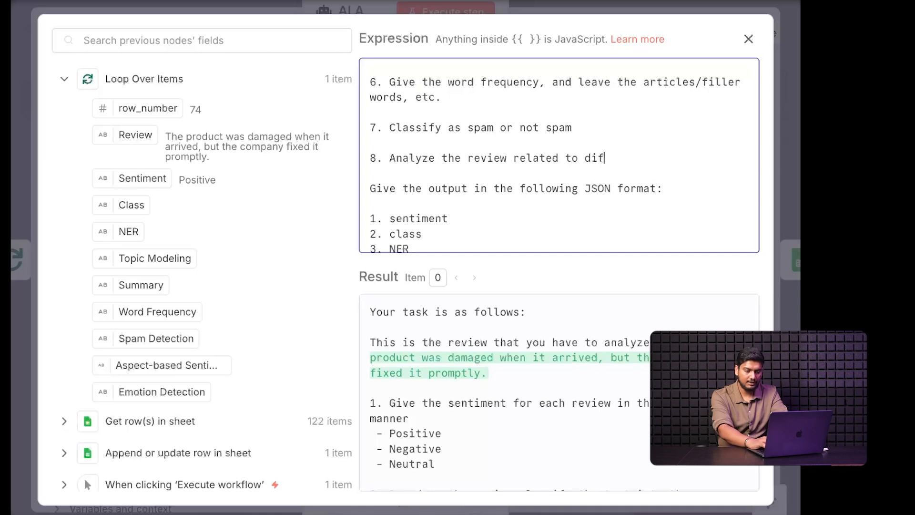
type("ferent aspect")
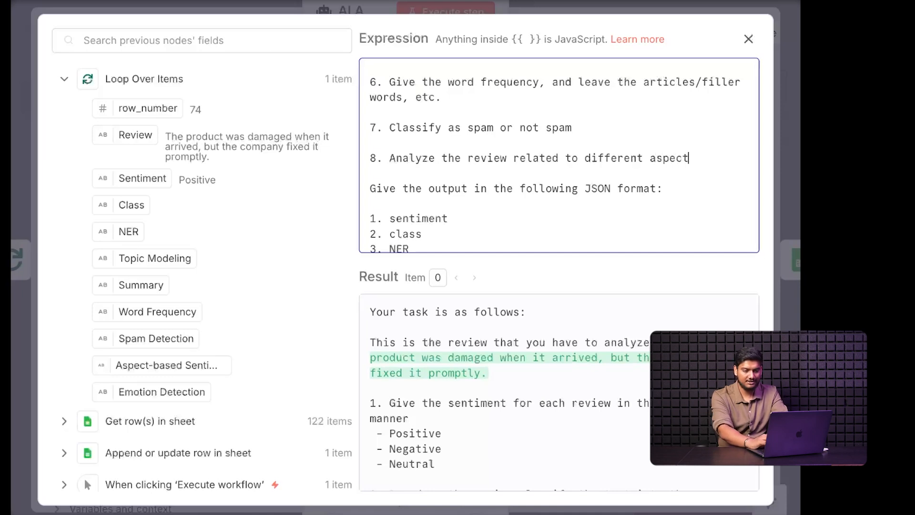
type("s of the pro")
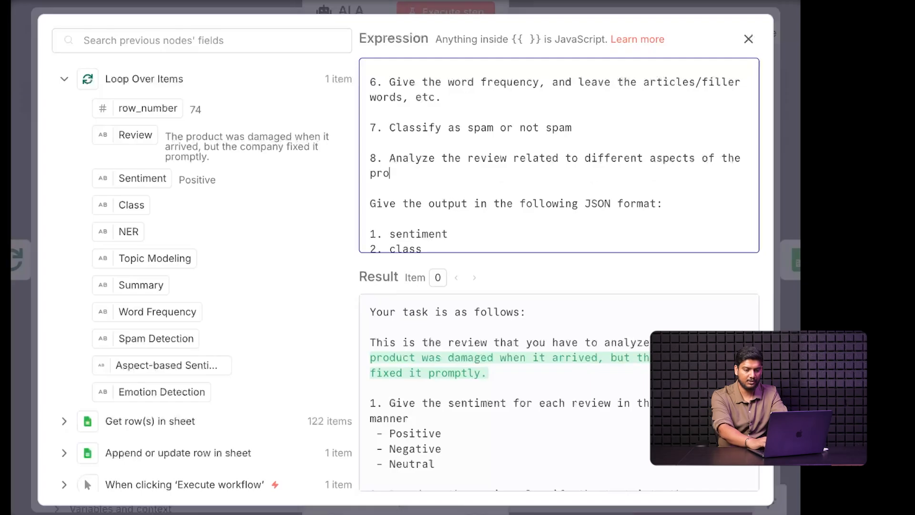
type("dyct or")
key("BackSpace")
key("BackSpace")
key("BackSpace")
key("BackSpace")
key("BackSpace")
key("BackSpace")
key("BackSpace")
type("duct por")
key("BackSpace")
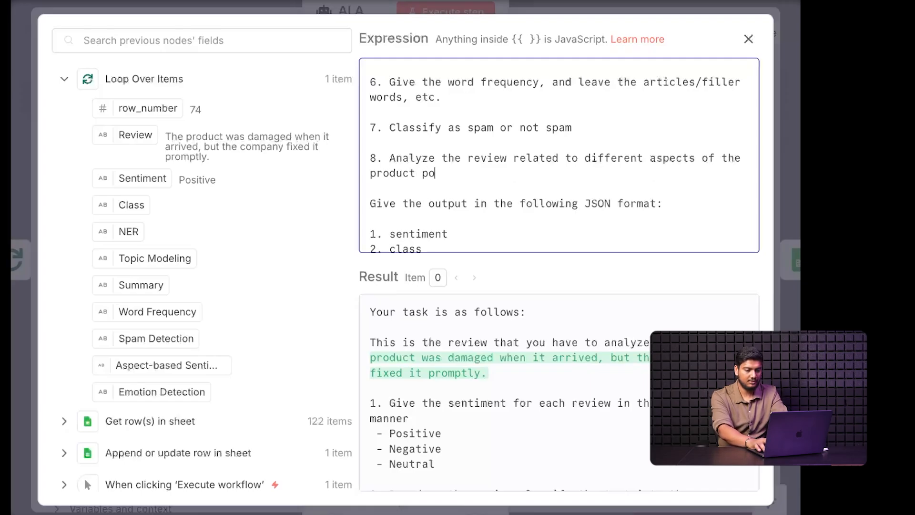
key("BackSpace")
key("BackSpace")
type("or service.")
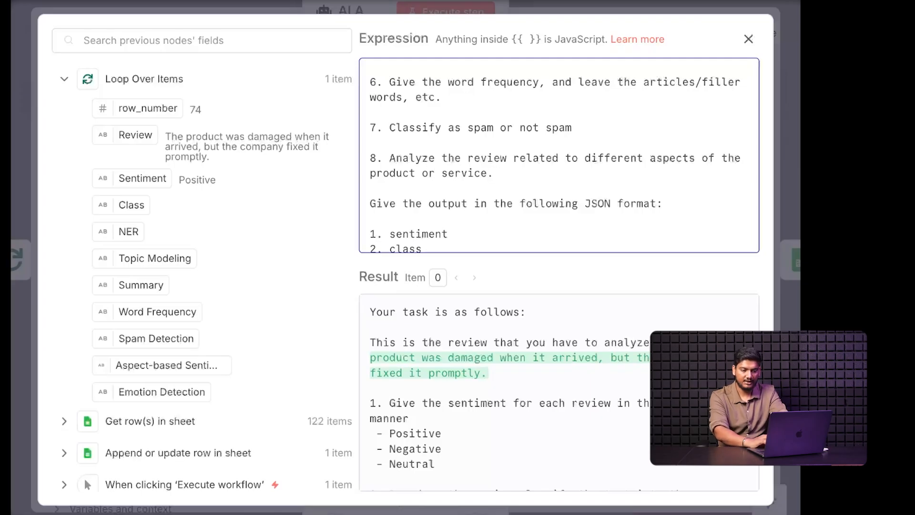
left_click(797, 208)
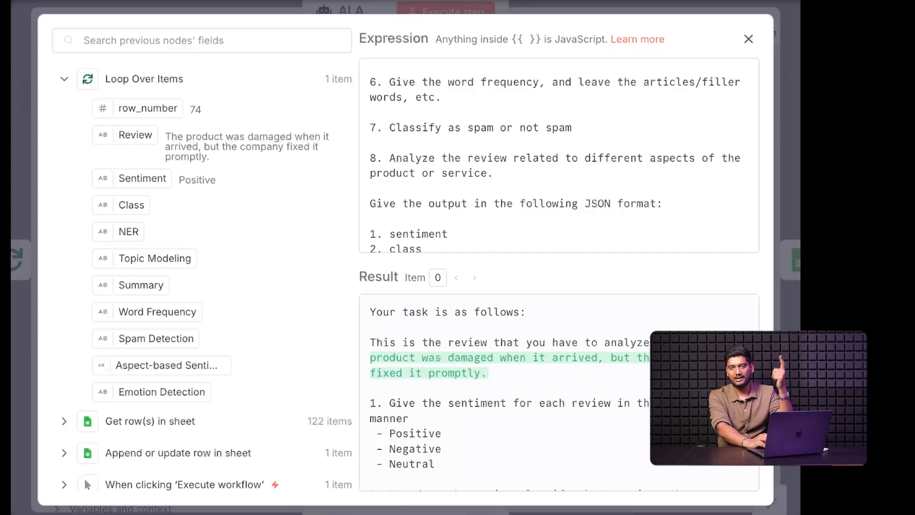
Step: Extend the end of task 8 with ", for example - product quality, delivery time, etc."
left_click(534, 170)
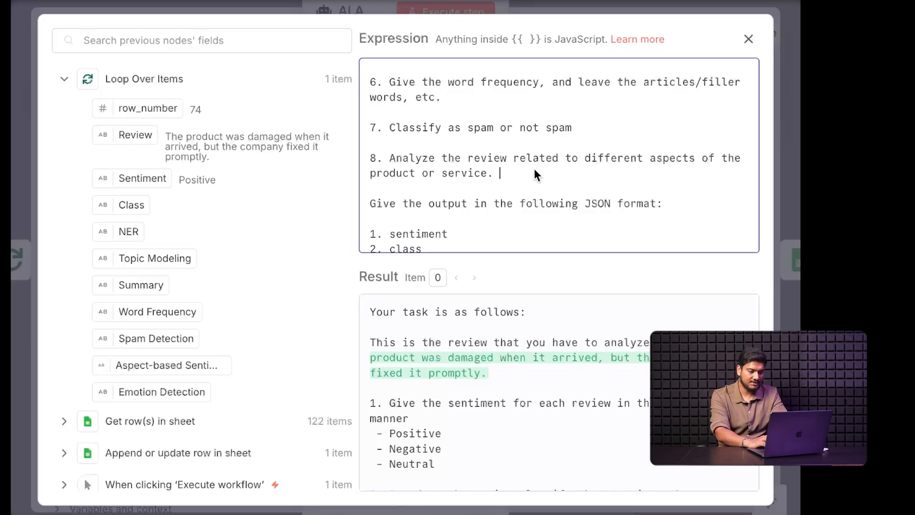
key("BackSpace")
key("BackSpace")
type(", for e")
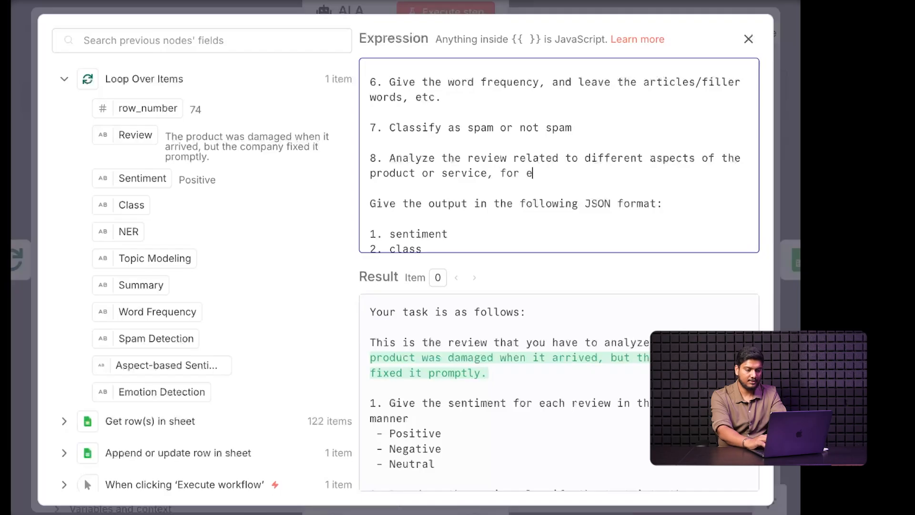
type("xample - pro")
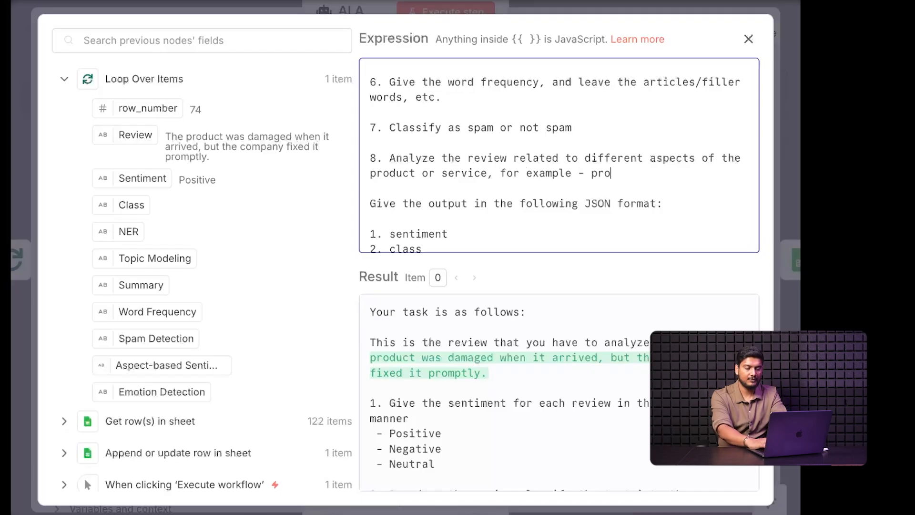
type("duct review,")
key("BackSpace")
key("BackSpace")
key("BackSpace")
key("BackSpace")
key("BackSpace")
key("BackSpace")
key("BackSpace")
type("quiality,")
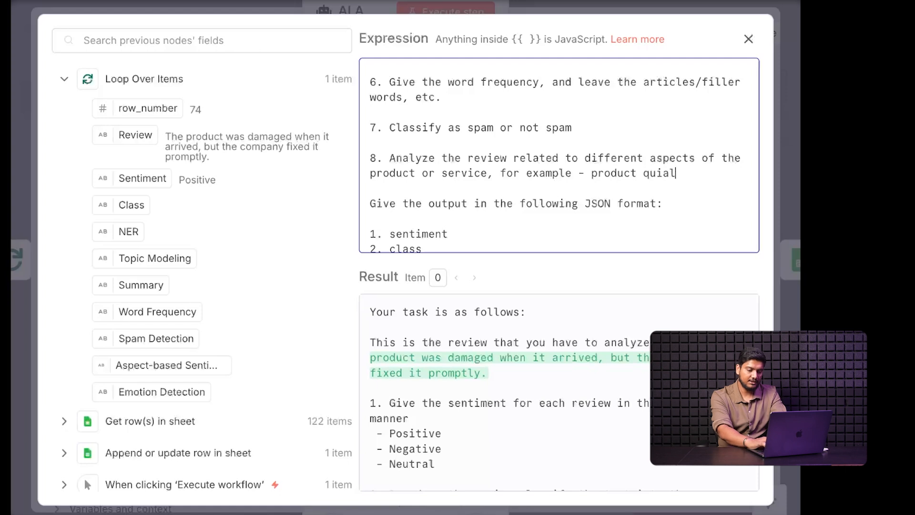
key("BackSpace")
key("BackSpace")
key("BackSpace")
key("BackSpace")
key("BackSpace")
key("BackSpace")
key("BackSpace")
key("BackSpace")
type("ality, delivery time, etc.")
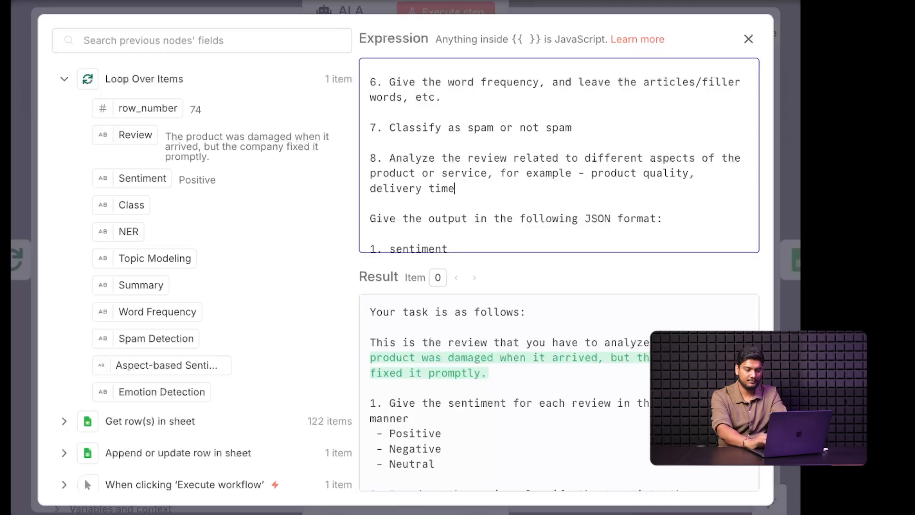
Step: Add task 9, "Detect the emotions in the review", between the aspect analysis task and the JSON output instruction
key("Return")
key("Return")
type("9.")
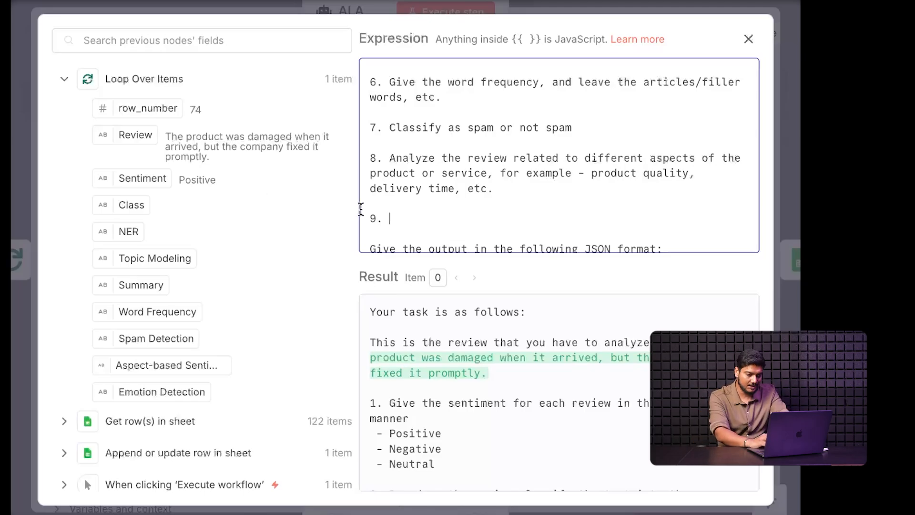
left_click_drag(393, 218, 368, 218)
key("BackSpace")
key("BackSpace")
key("Return")
key("Return")
key("BackSpace")
type("9")
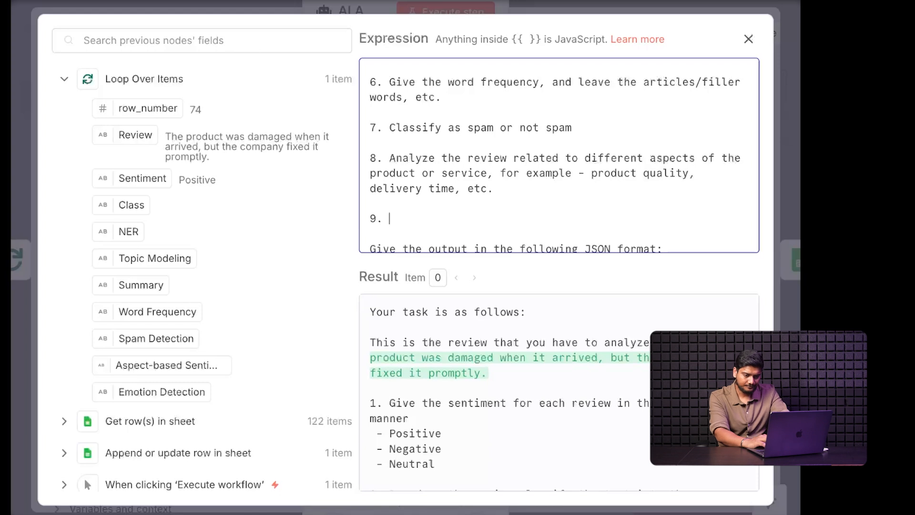
type("Detec")
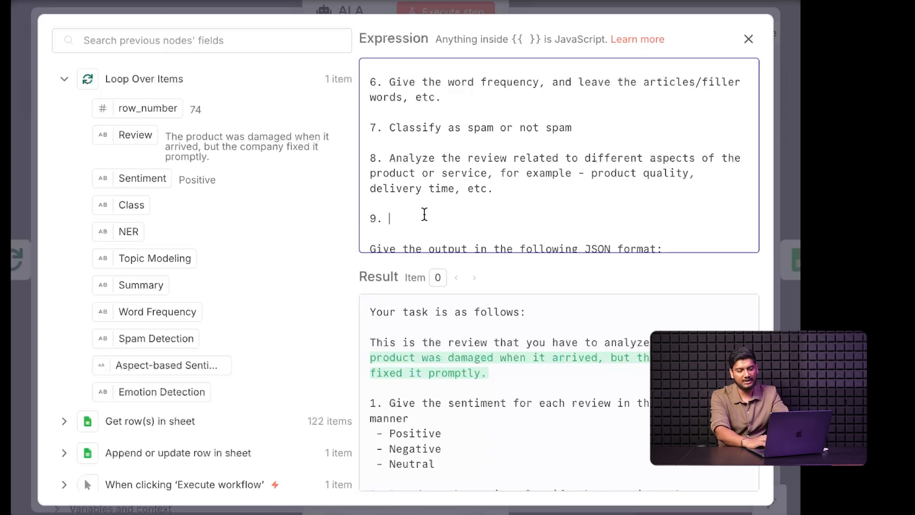
type("t the")
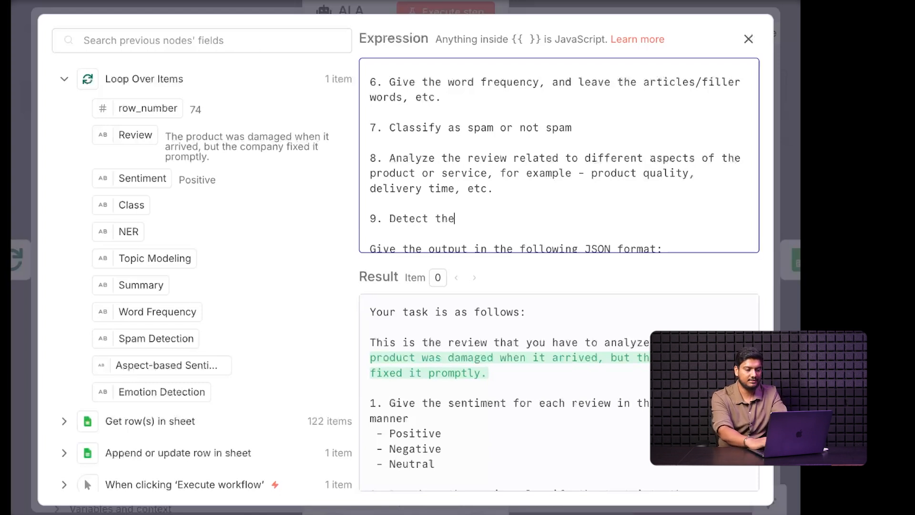
type(" emotions in the review")
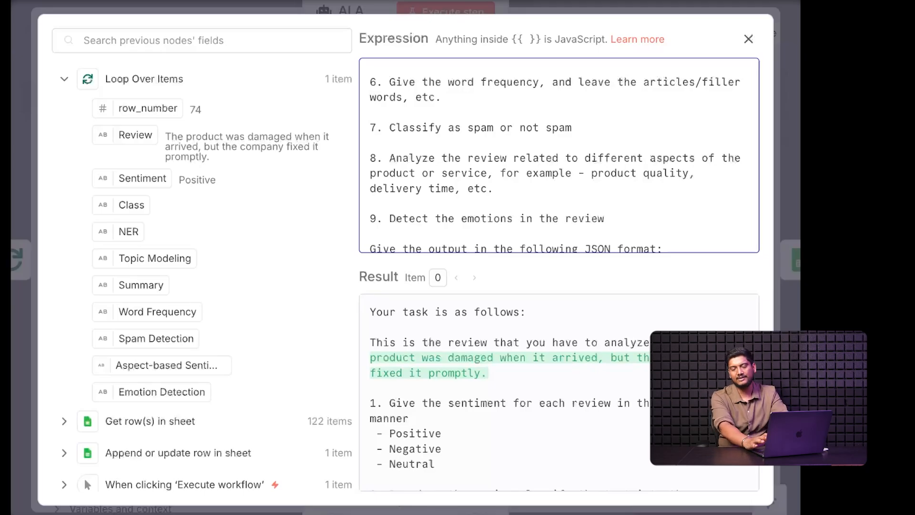
Step: Remove the similarity entry from the JSON output list and renumber emotions as 9
scroll(391, 211, "down", 4)
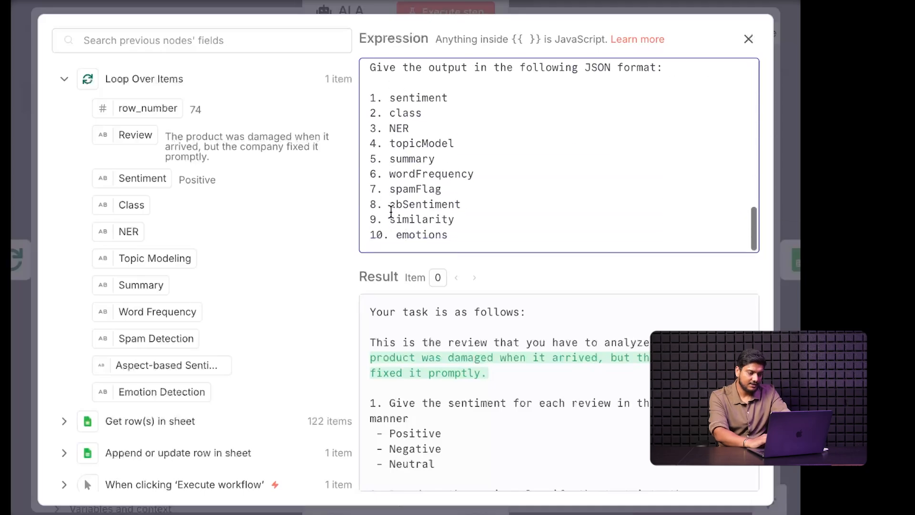
left_click_drag(454, 219, 370, 214)
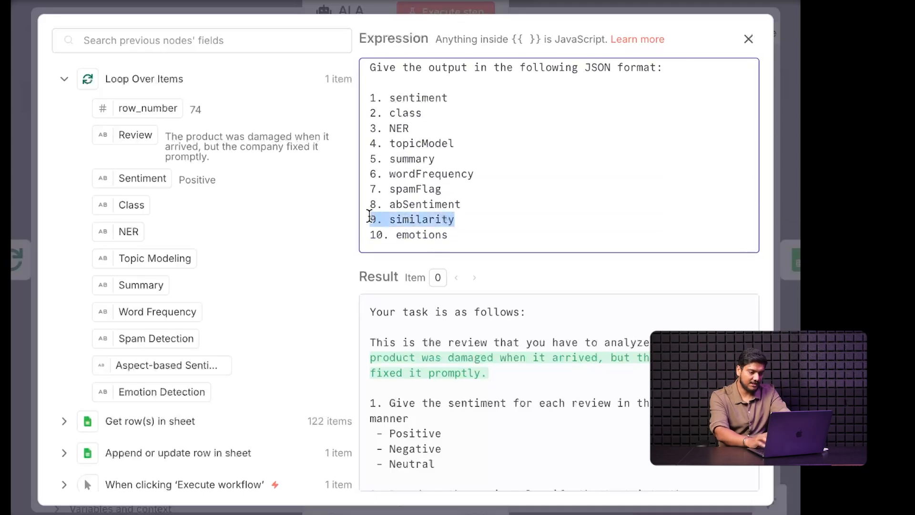
key("BackSpace")
key("BackSpace")
key("Right")
key("Right")
key("Right")
key("BackSpace")
key("BackSpace")
type("9")
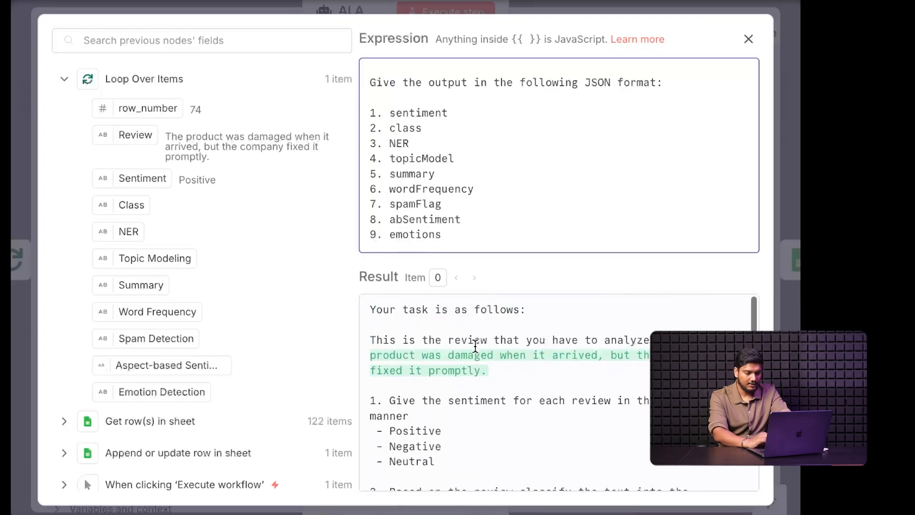
Step: Close the expanded prompt editor and open the Structured Output Parser's parameters
scroll(555, 186, "up", 10)
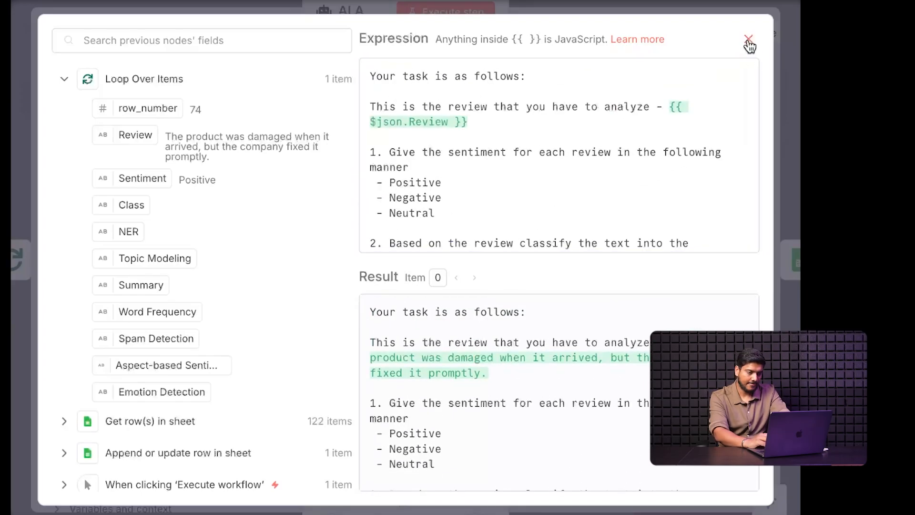
left_click(748, 42)
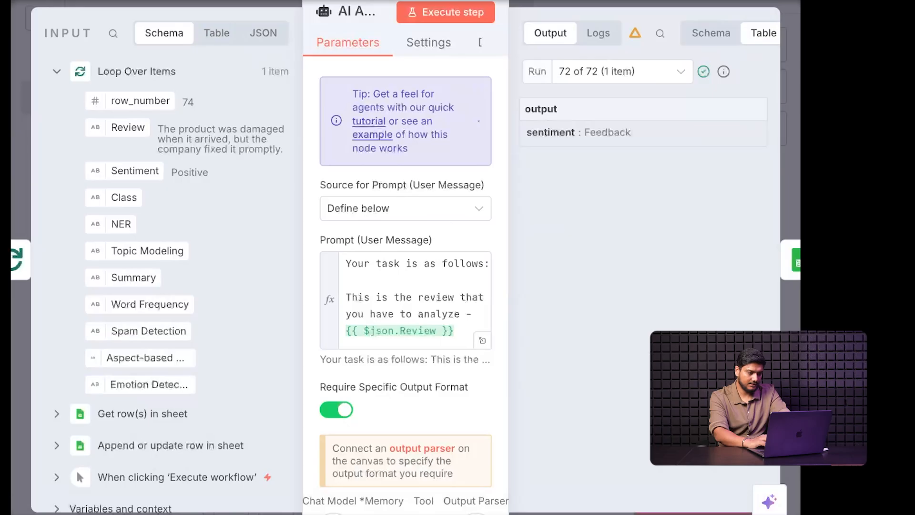
scroll(358, 408, "down", 3)
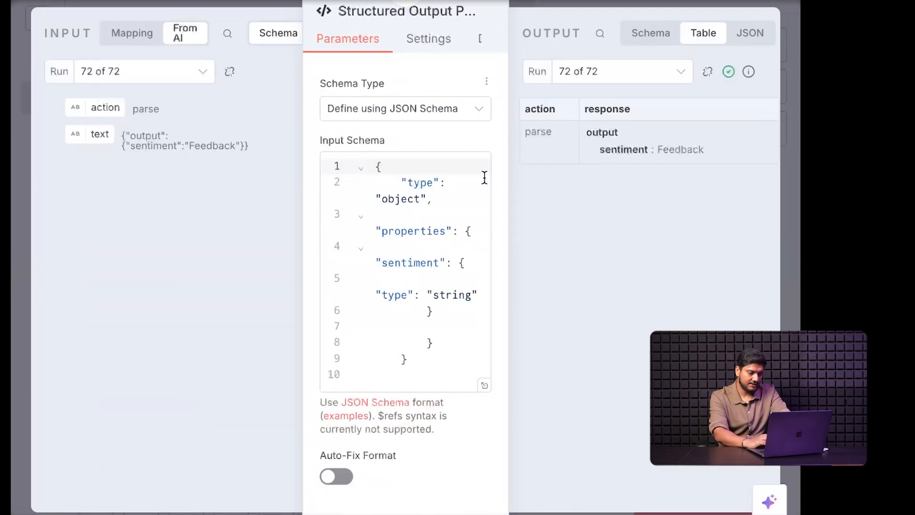
Step: Switch the input schema to an expression in the expanded editor and add a comma and new line after the sentiment property
left_click(469, 143)
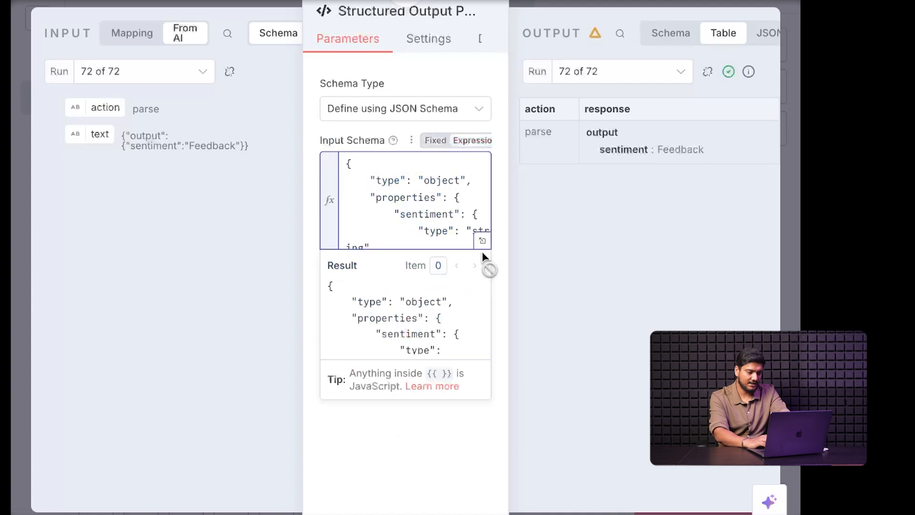
left_click(482, 241)
left_click(472, 153)
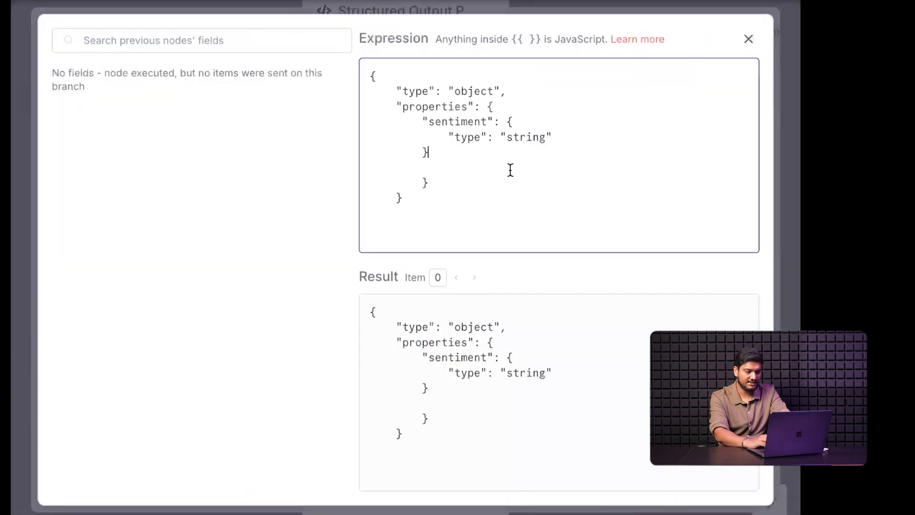
type(",")
key("Return")
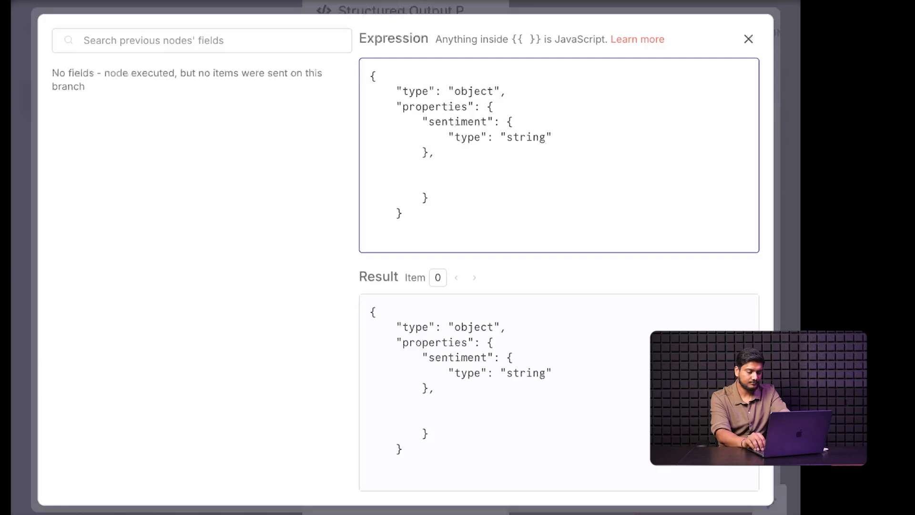
Step: Copy the whole sentiment property block, including its string type and closing brace but not the trailing comma
key("Up")
key("Up")
key("Right")
key("Right")
key("Up")
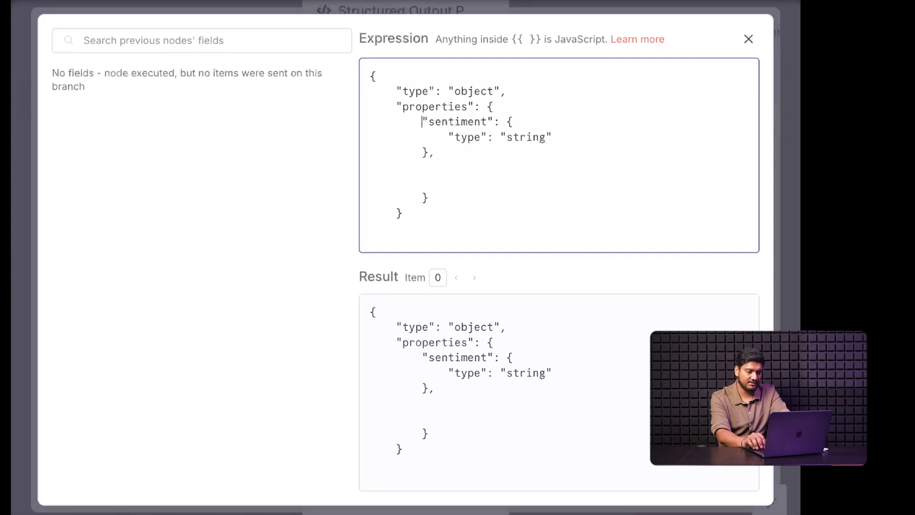
key("shift+Down")
key("shift+Down")
key("shift+End")
key("shift+Left")
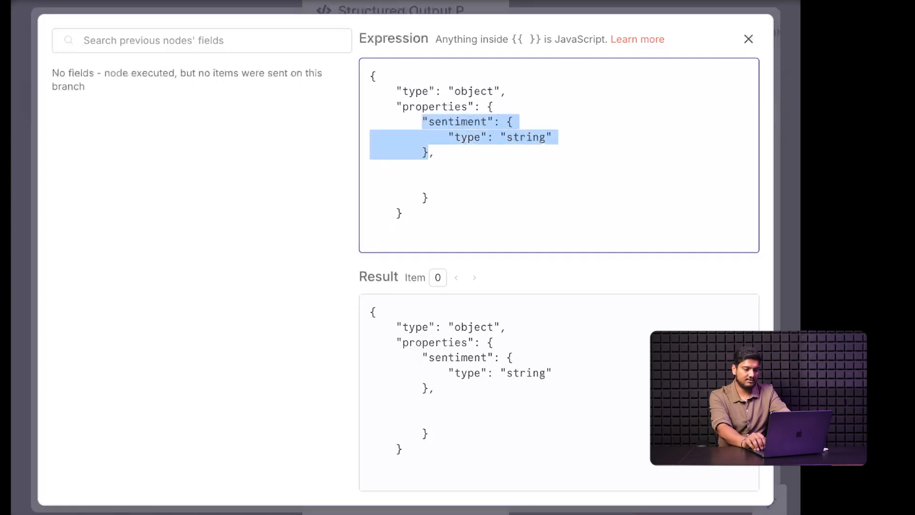
key("ctrl+c")
Step: Paste several copies of the sentiment property block below the original, each starting on its own line
key("Right")
key("End")
key("Return")
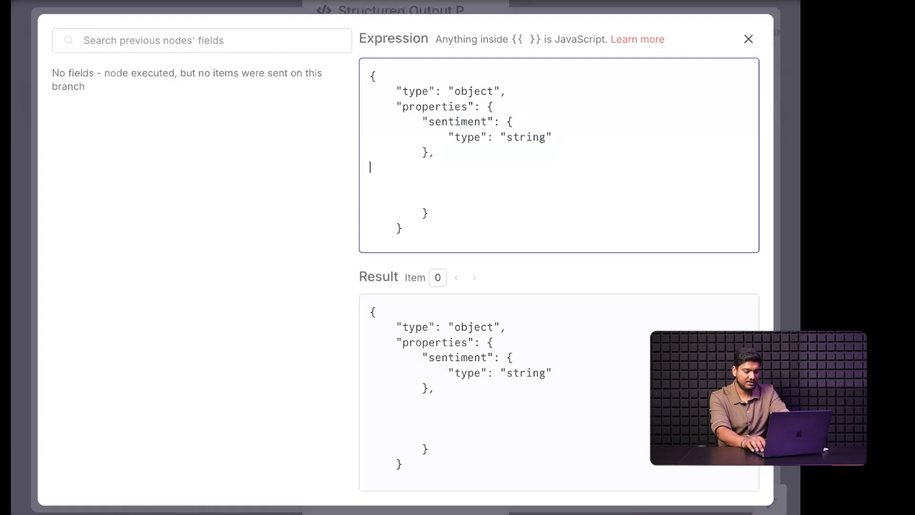
key("ctrl+v")
key("Return")
key("ctrl+v")
key("Return")
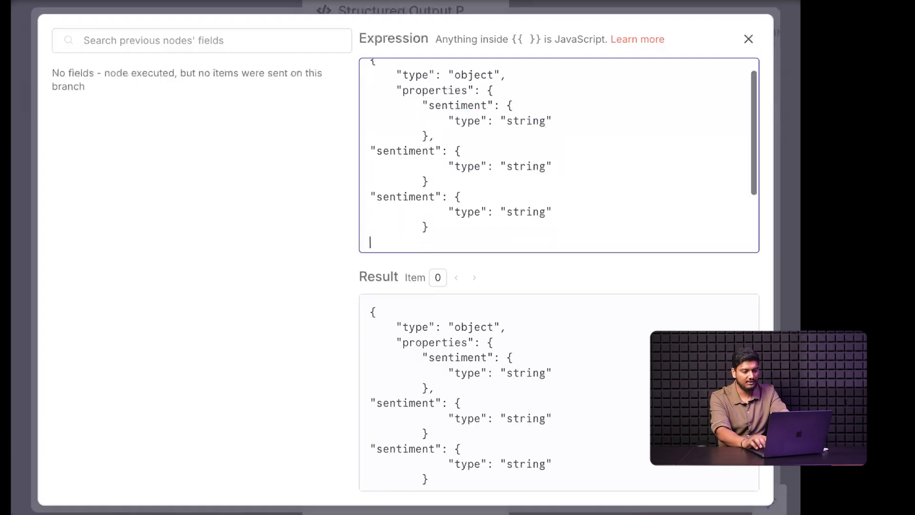
key("ctrl+v")
key("Return")
key("BackSpace")
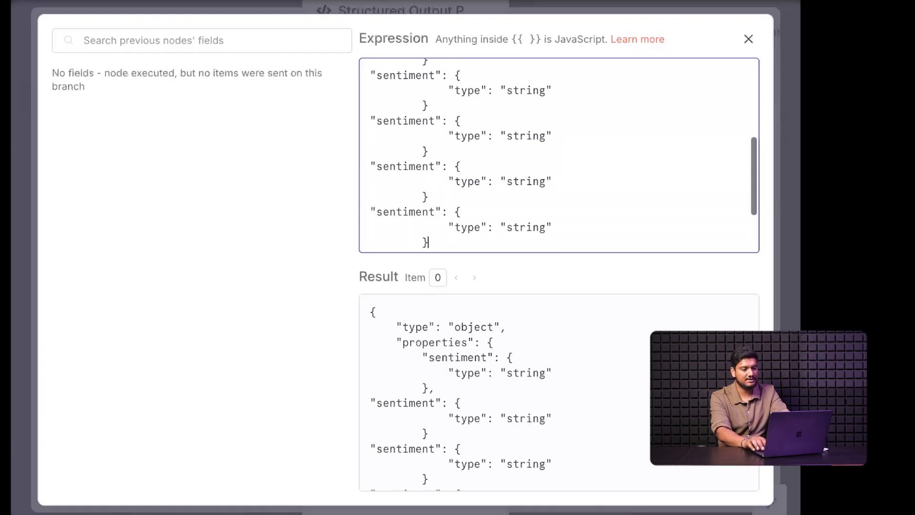
key("Return")
key("BackSpace")
Step: Add a comma after the closing brace of every pasted property block except the last one
scroll(560, 155, "up", 3)
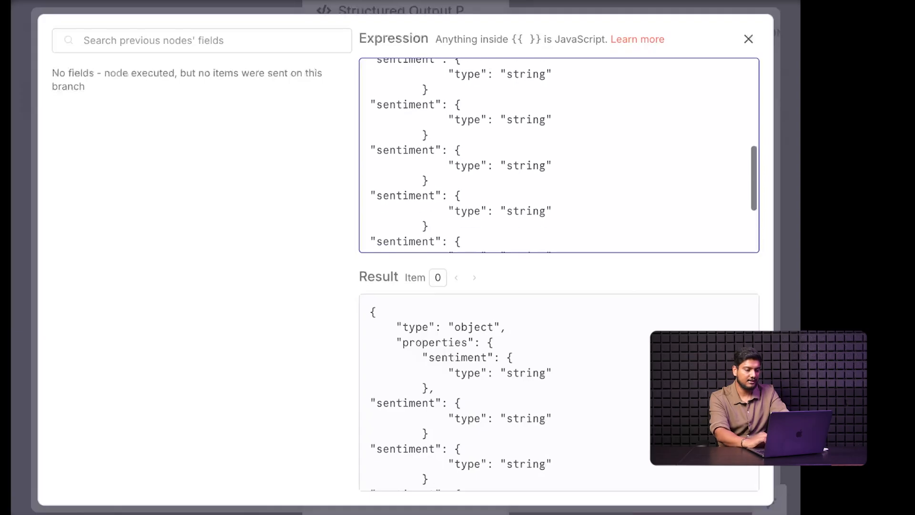
scroll(539, 180, "down", 5)
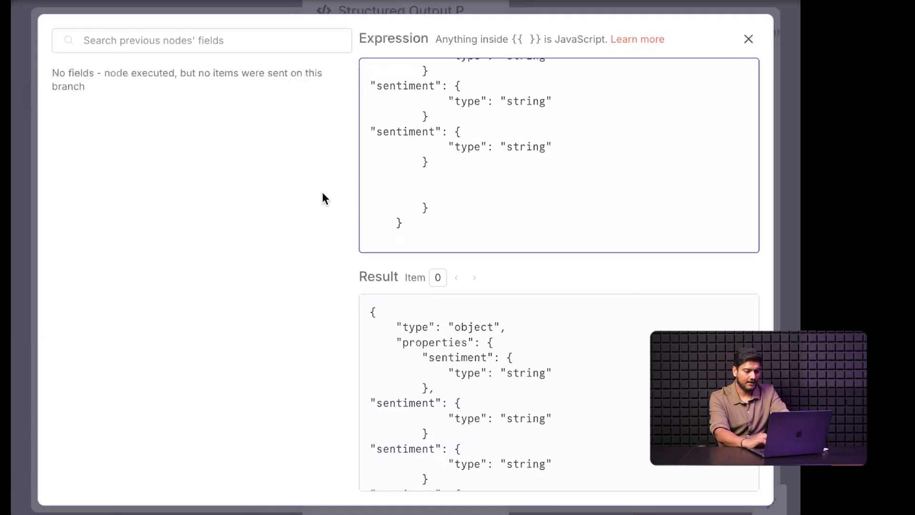
scroll(441, 178, "up", 3)
left_click(439, 198)
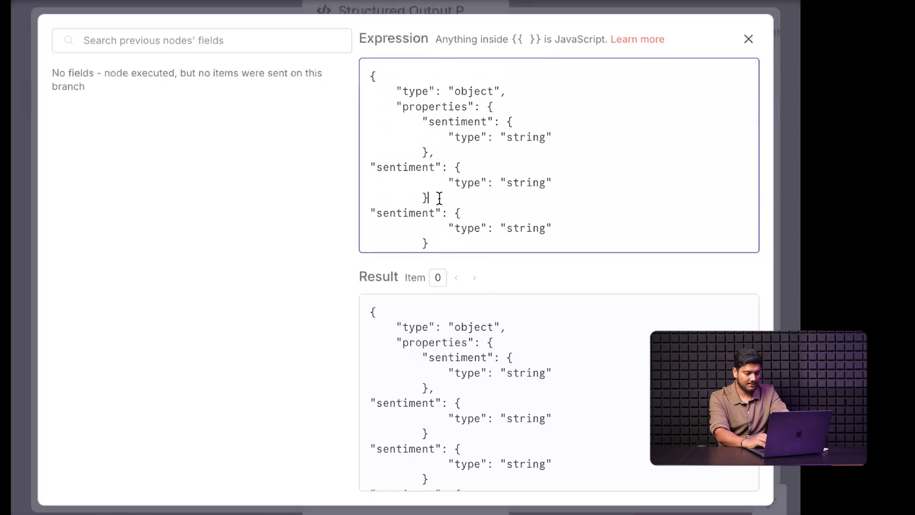
type(",")
key("Down")
key("Down")
key("Down")
key("ctrl+v")
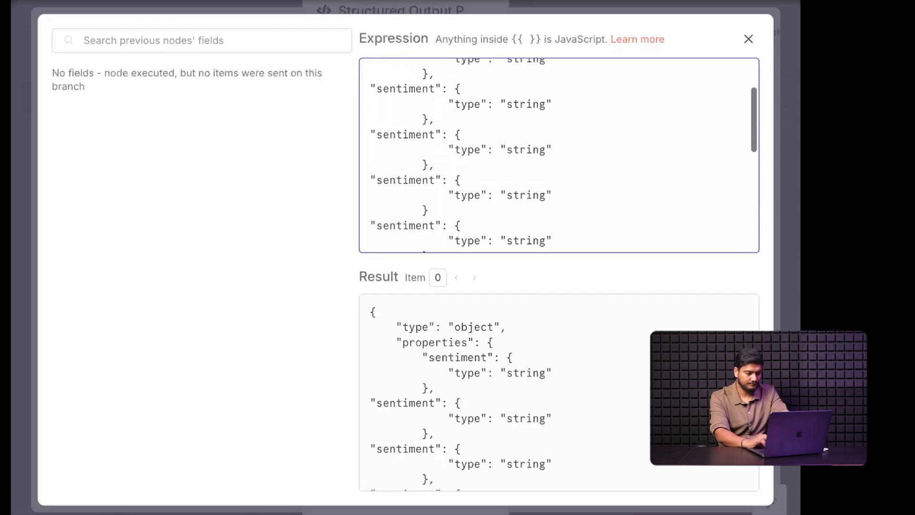
left_click(436, 170)
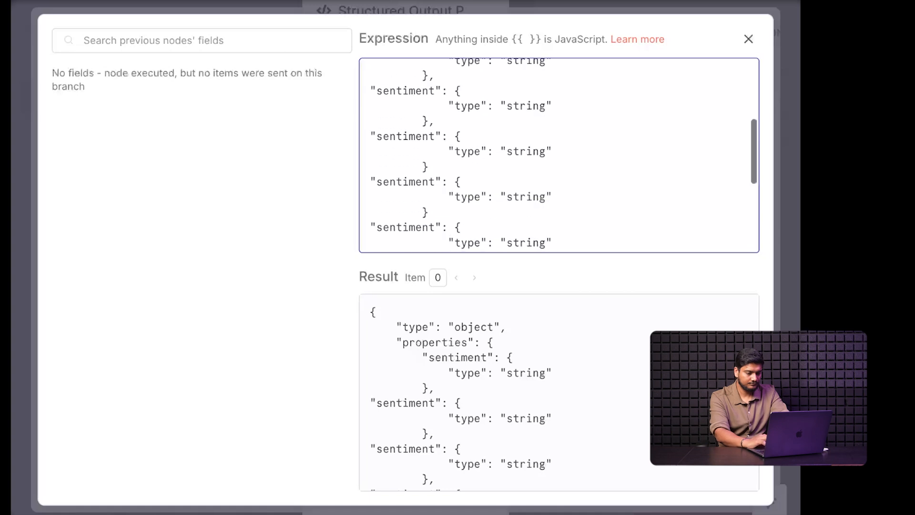
key("BackSpace")
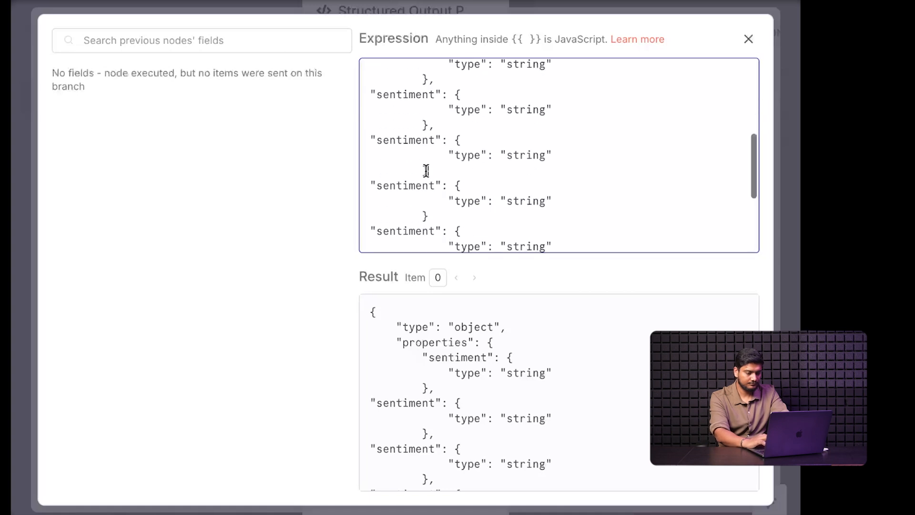
scroll(429, 172, "up", 1)
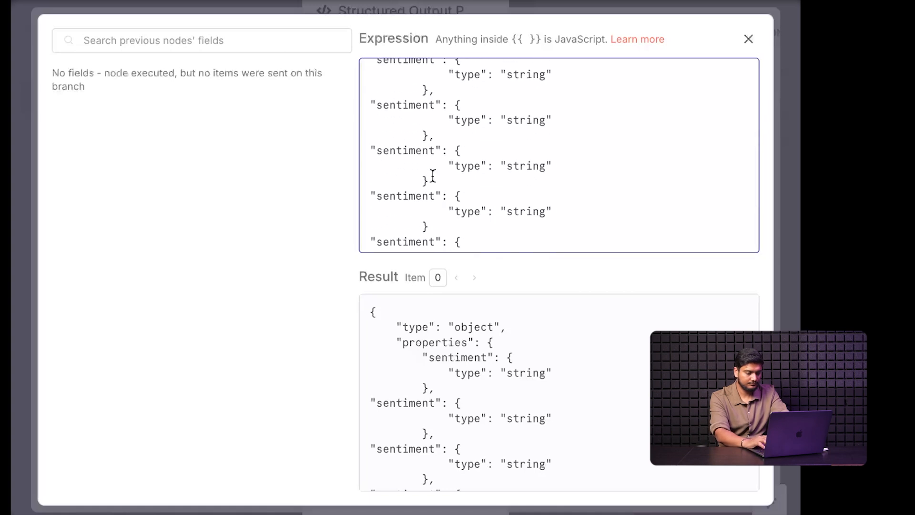
scroll(433, 175, "up", 1)
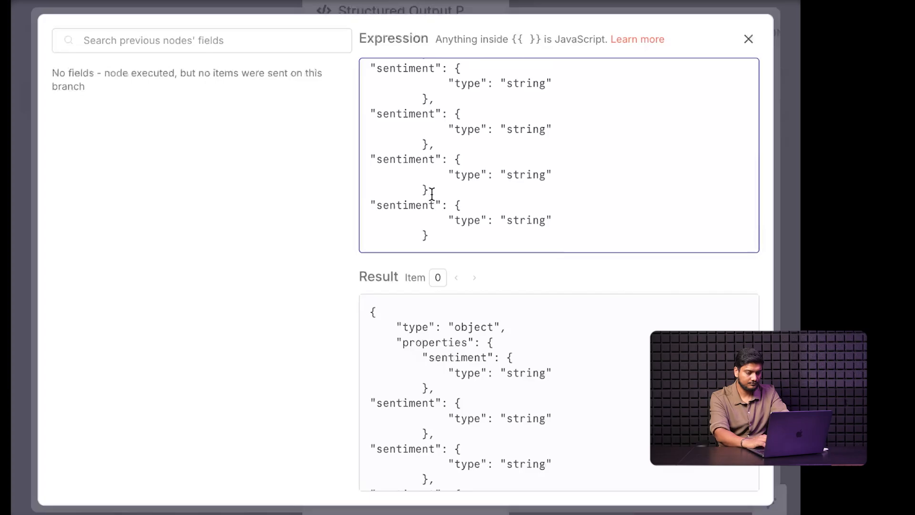
scroll(429, 212, "down", 5)
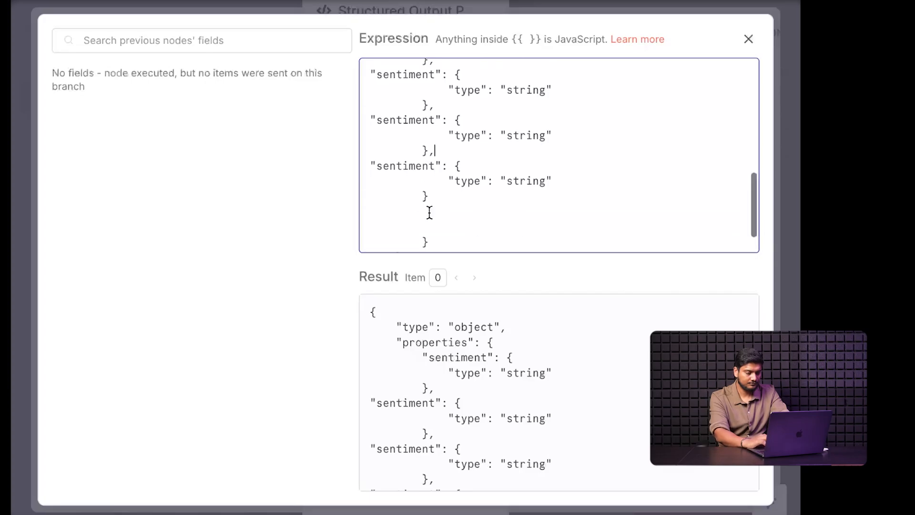
left_click(429, 184)
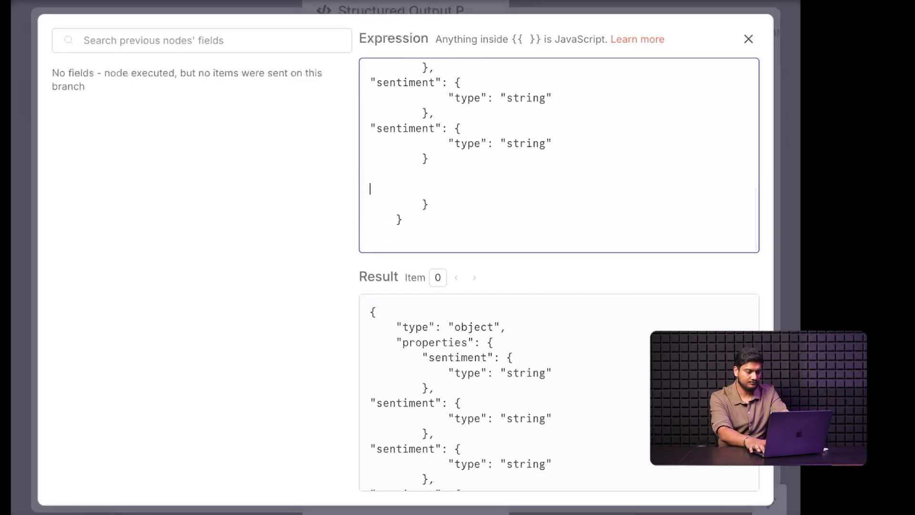
Step: Rename the second sentiment property in the schema to class and the third to entity
scroll(424, 233, "up", 5)
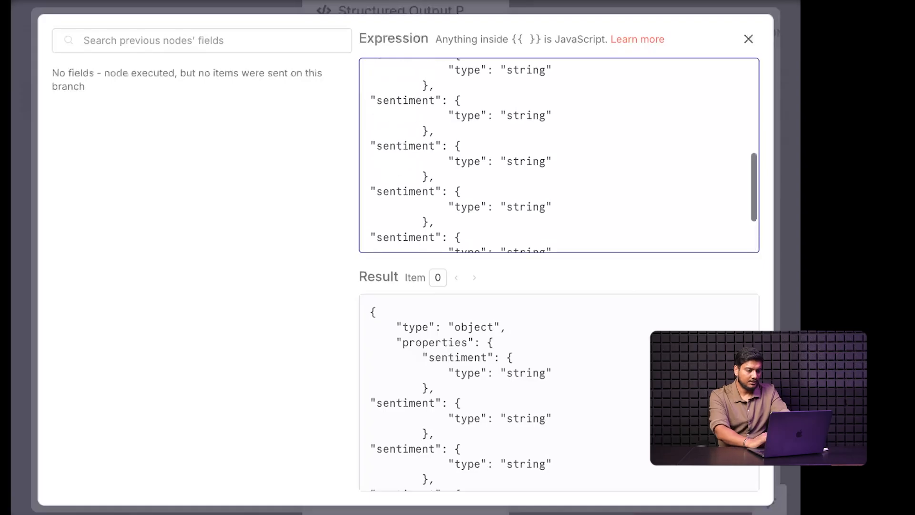
scroll(559, 156, "up", 5)
scroll(559, 156, "down", 1)
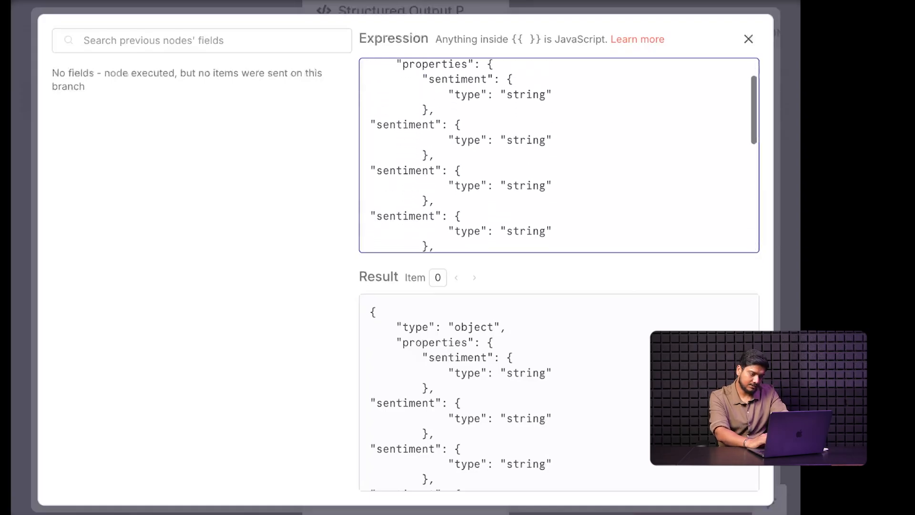
left_click_drag(376, 123, 435, 125)
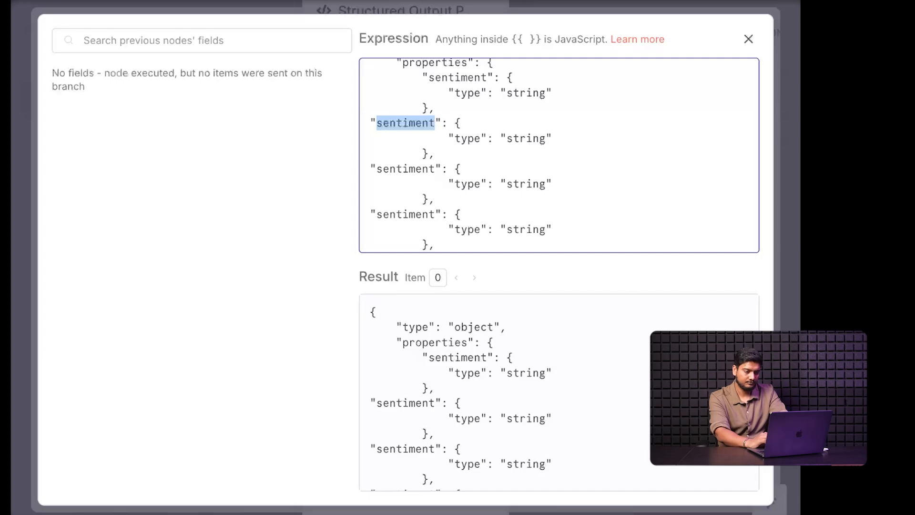
type("class")
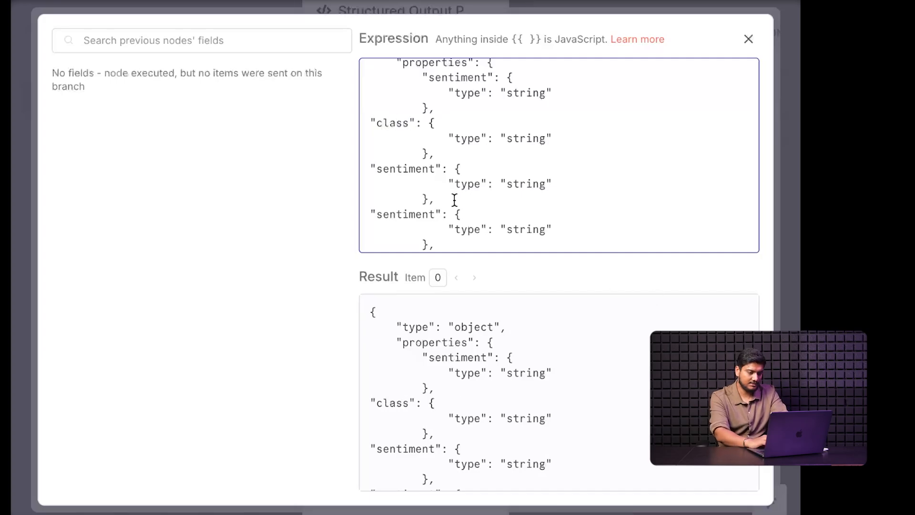
left_click_drag(435, 170, 385, 172)
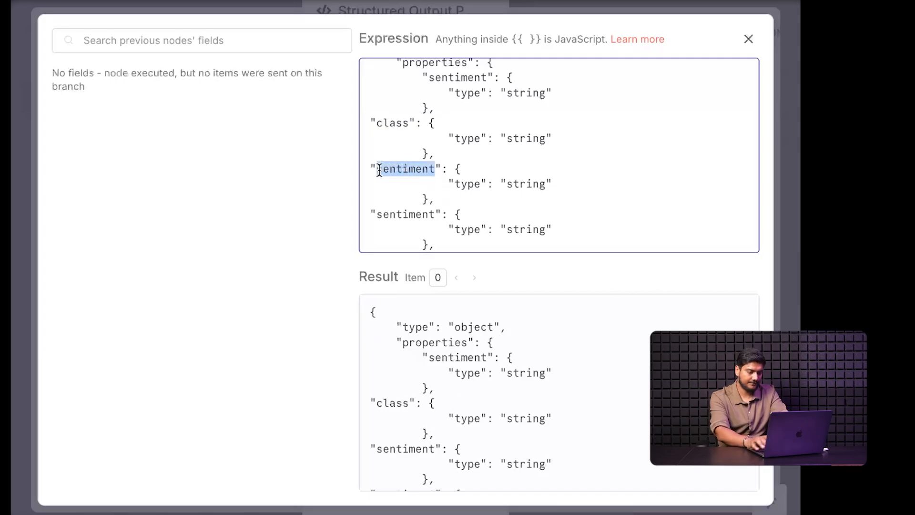
key("BackSpace")
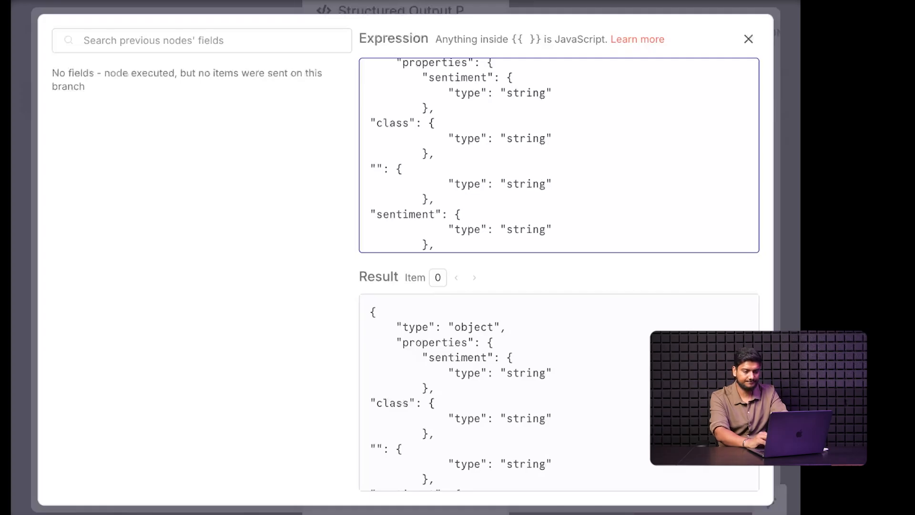
type("entity")
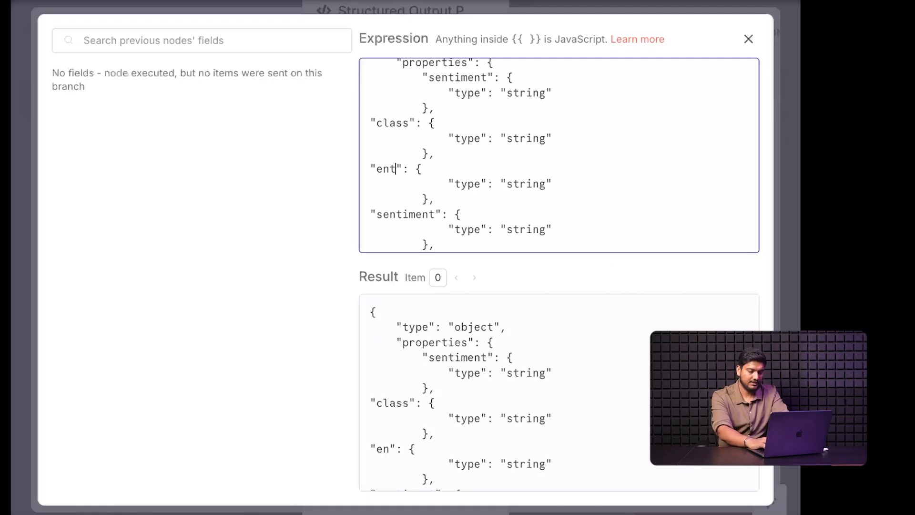
Step: Close the schema editor and copy the numbered JSON output fields, sentiment through emotions, from the AI Agent's prompt
left_click(749, 39)
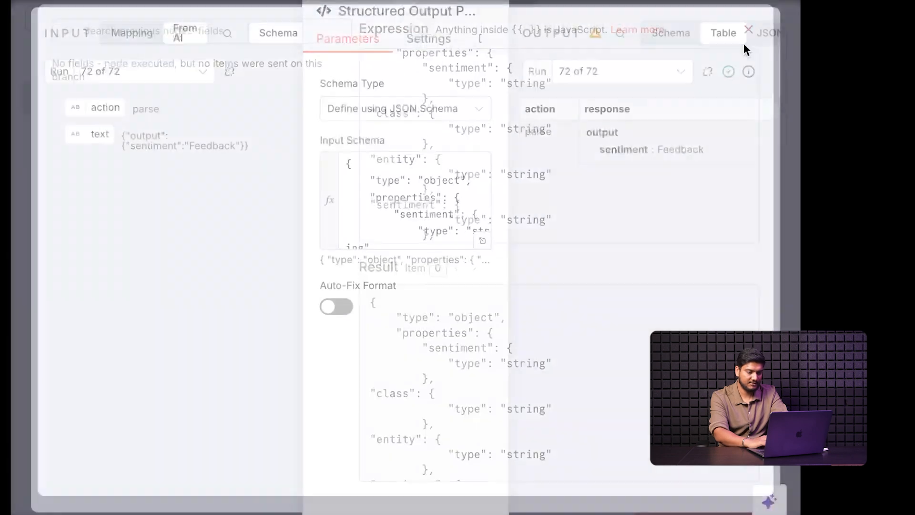
key("Escape")
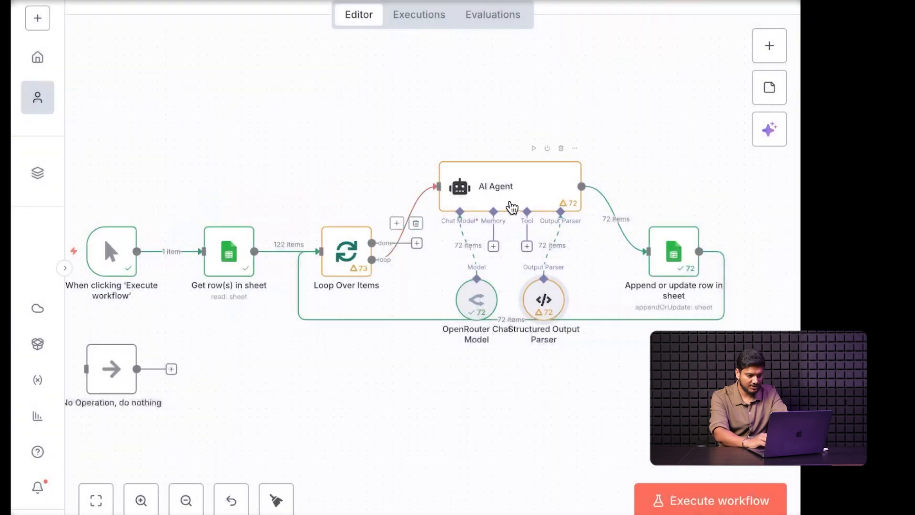
double_click(525, 199)
left_click(483, 343)
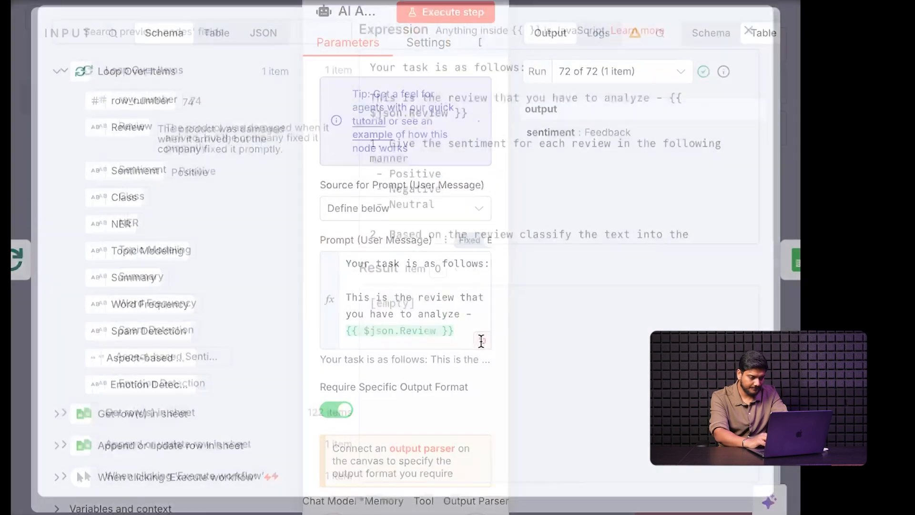
scroll(472, 225, "down", 10)
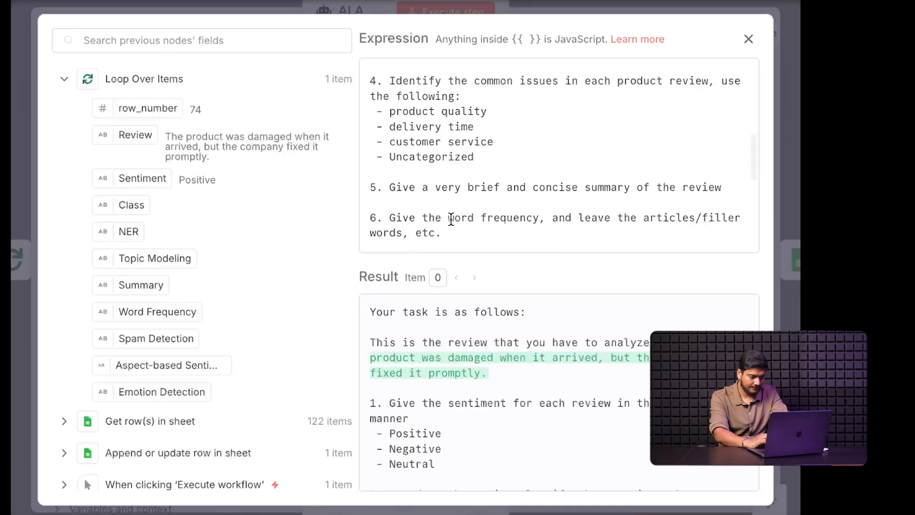
left_click_drag(390, 113, 475, 233)
key("ctrl+c")
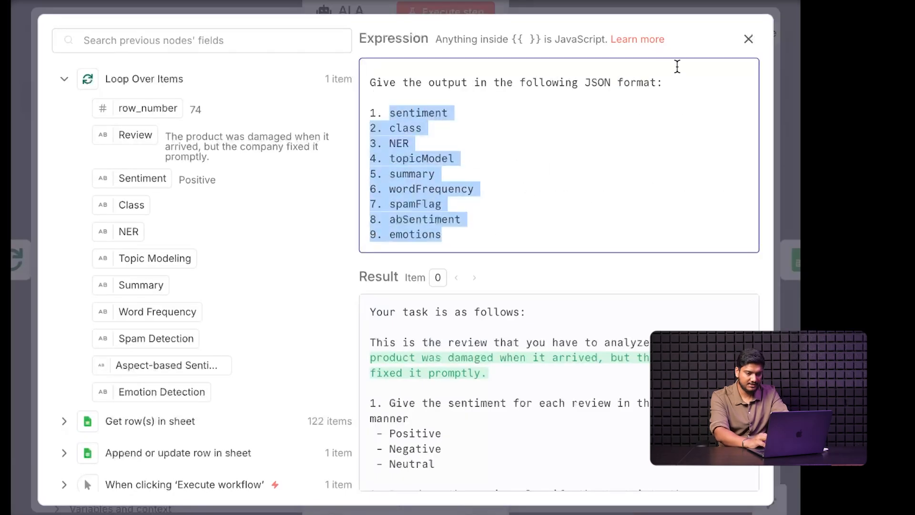
Step: Leave the AI Agent's settings and reopen the Structured Output Parser's expanded schema editor at the properties following entity
left_click(749, 39)
key("Escape")
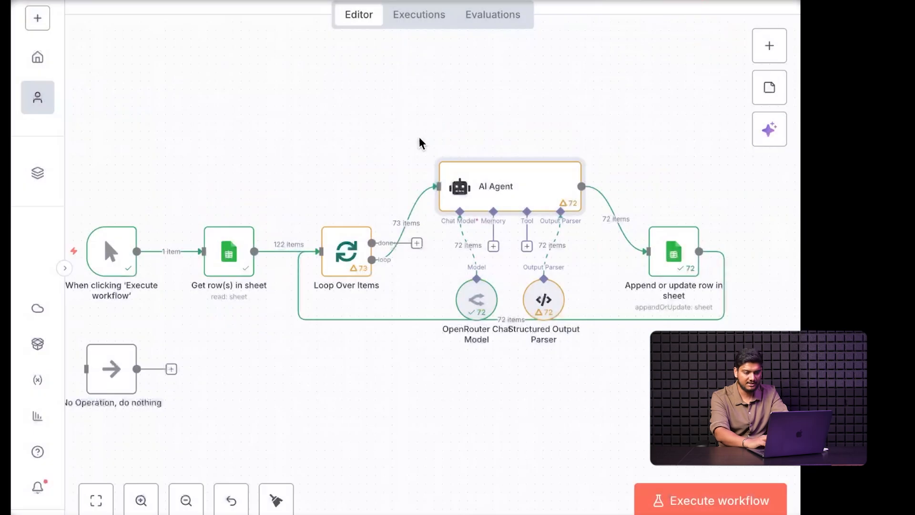
double_click(544, 300)
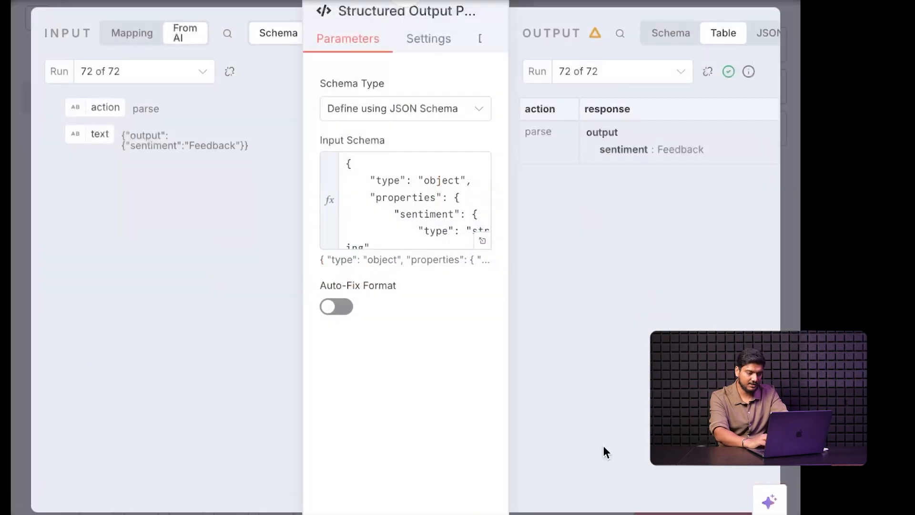
left_click(482, 242)
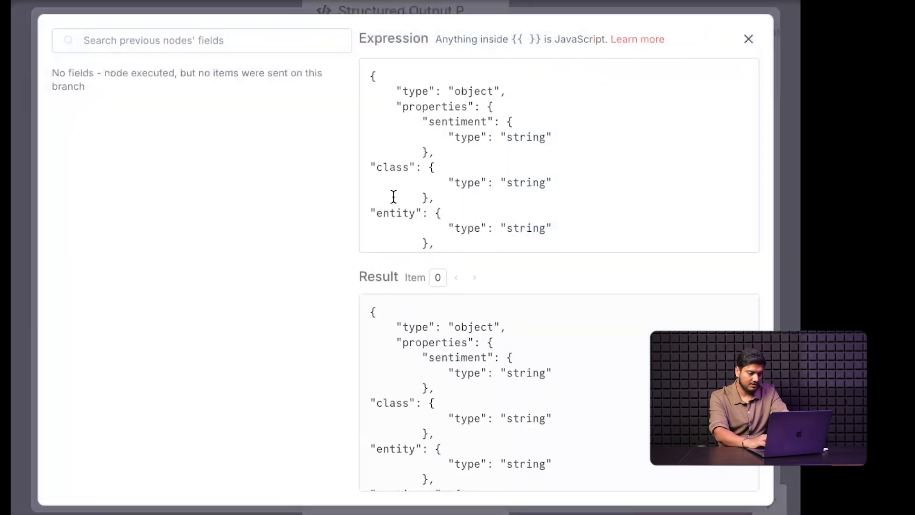
left_click(555, 224)
scroll(554, 222, "down", 2)
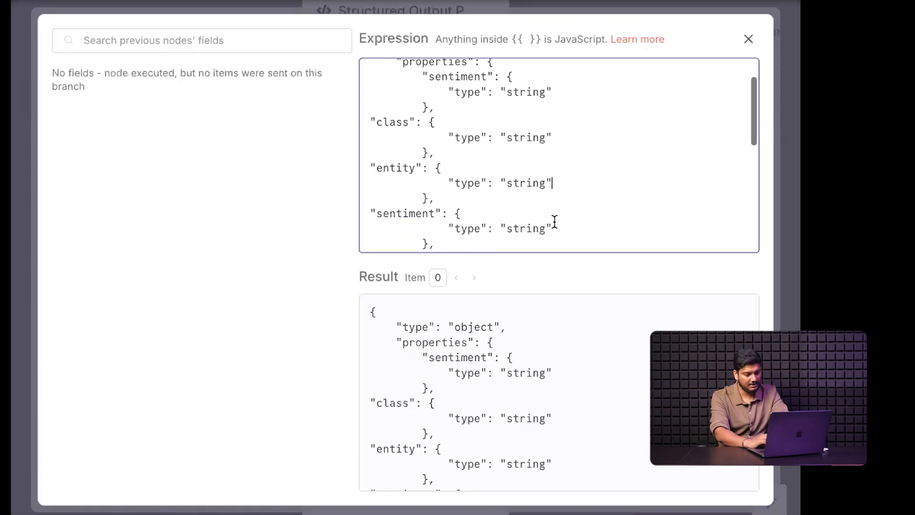
scroll(596, 152, "down", 1)
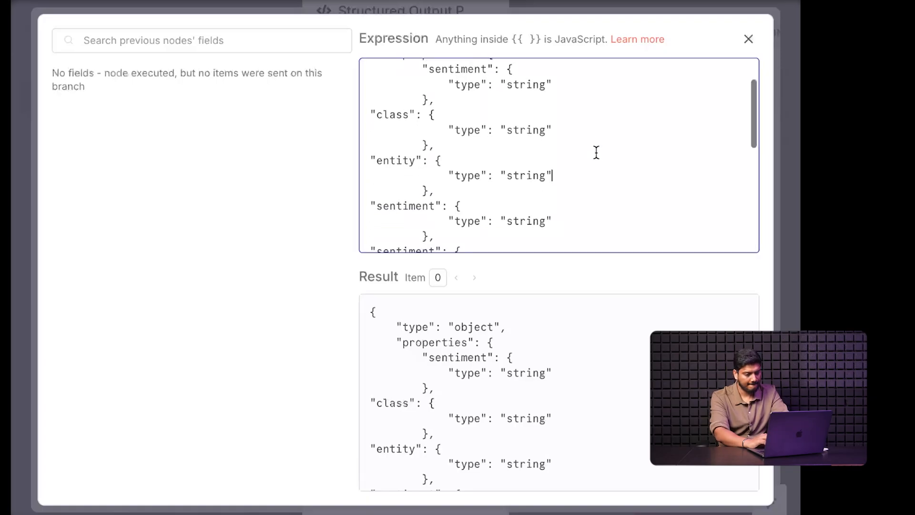
left_click(132, 40)
key("ctrl+v")
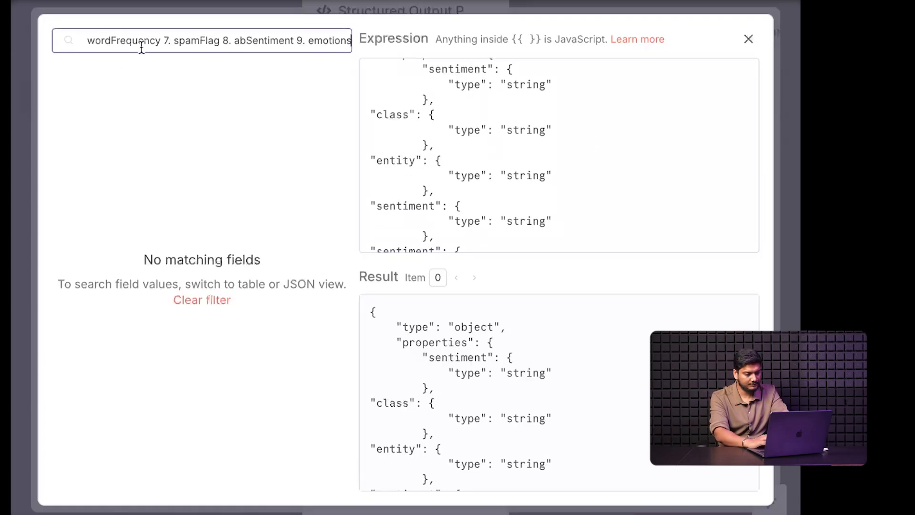
key("ctrl+z")
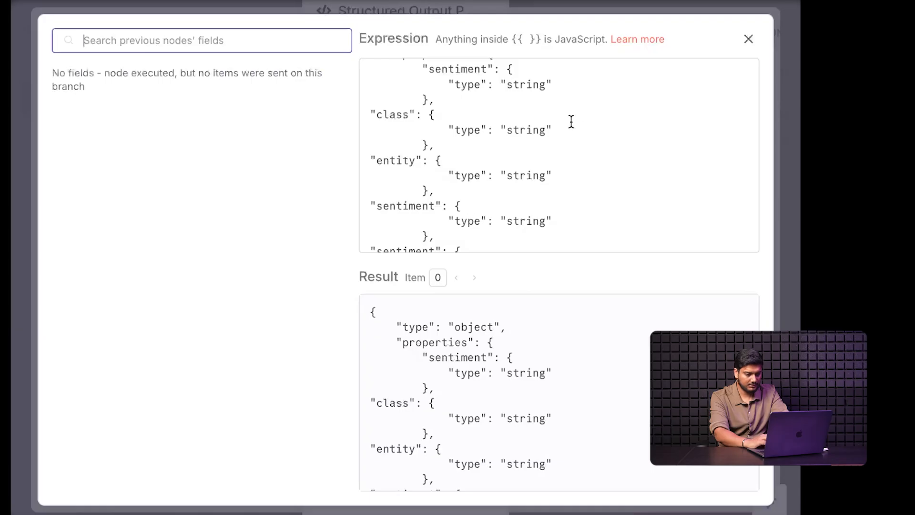
Step: Paste the copied list of output fields, sentiment through emotions, on its own line above the schema's opening brace
scroll(571, 122, "up", 3)
left_click(368, 74)
key("Return")
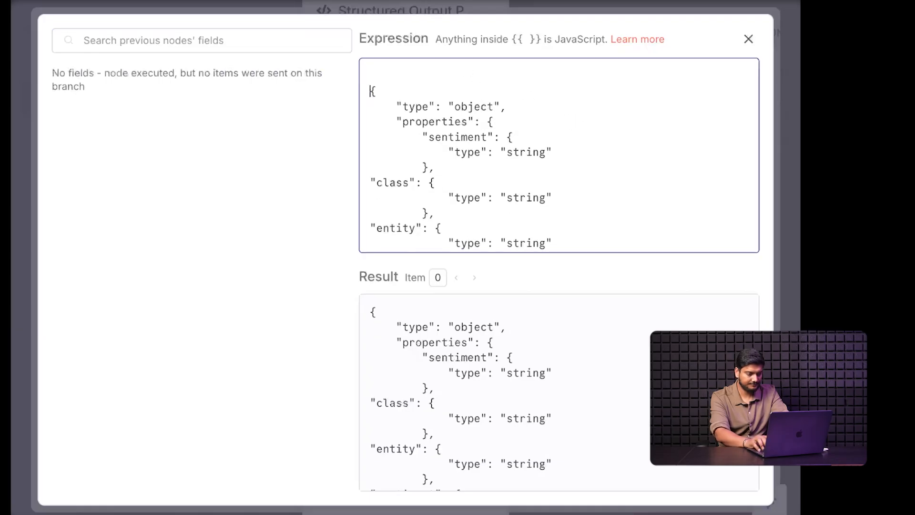
key("Up")
key("ctrl+v")
scroll(558, 155, "down", 1)
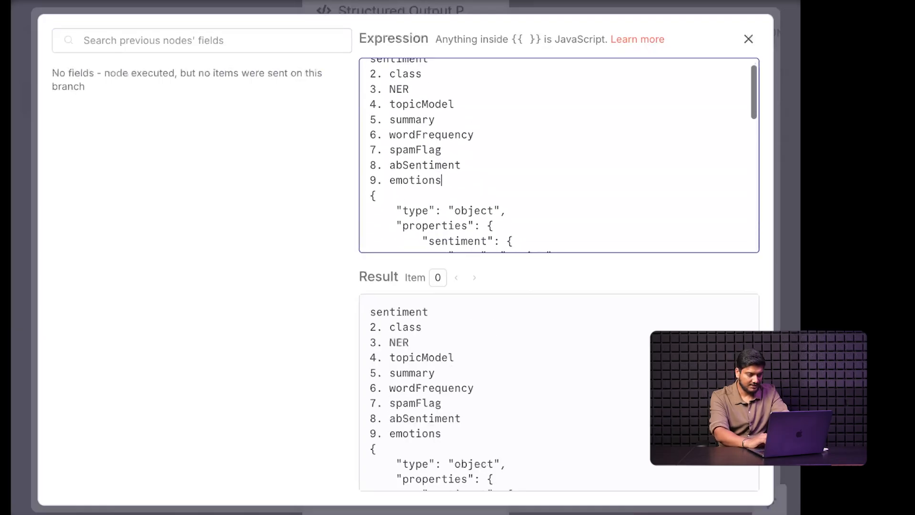
Step: Rename the entity property in the schema to ner and the sentiment property directly after it to topicModel
scroll(558, 155, "down", 5)
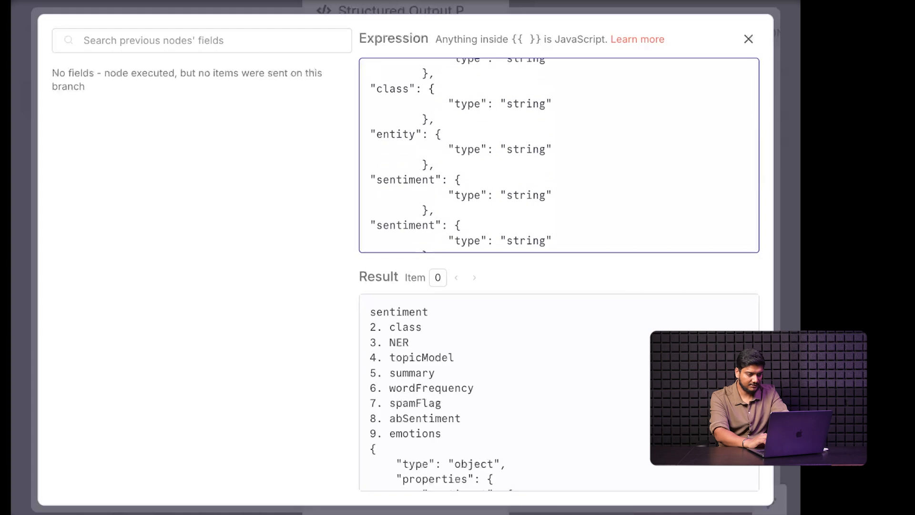
scroll(423, 153, "up", 1)
left_click_drag(416, 141, 380, 142)
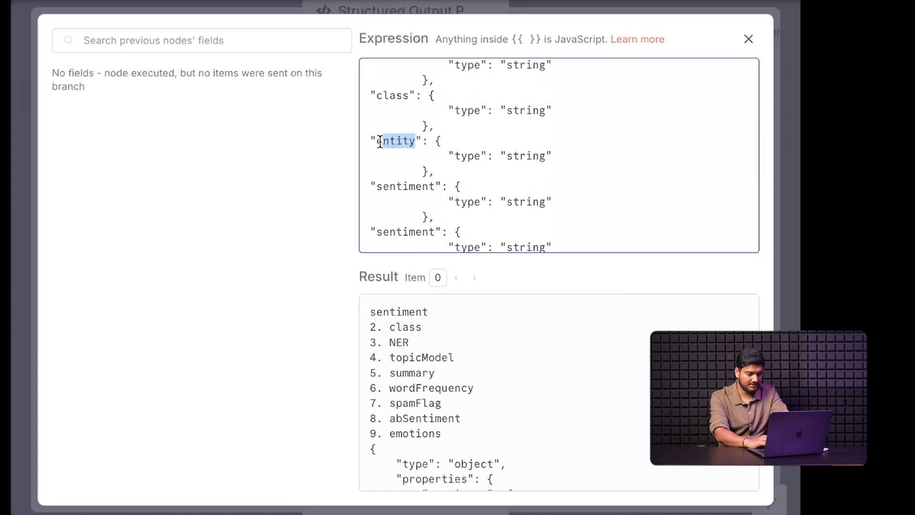
type("ner")
scroll(423, 185, "up", 5)
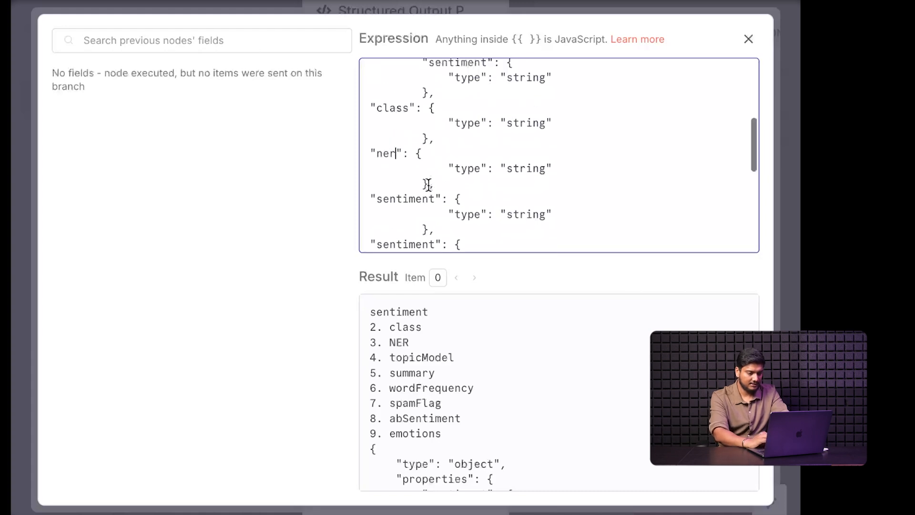
scroll(427, 185, "down", 6)
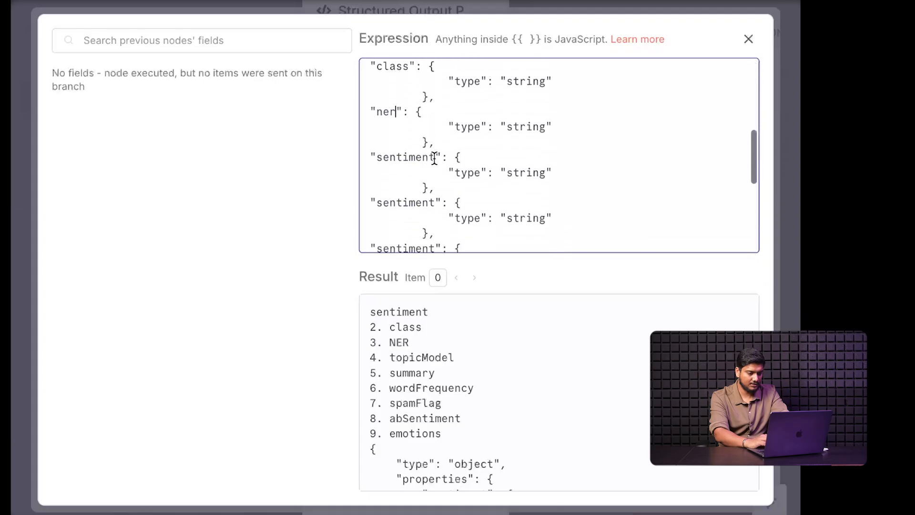
left_click_drag(435, 159, 380, 159)
type("topicModel")
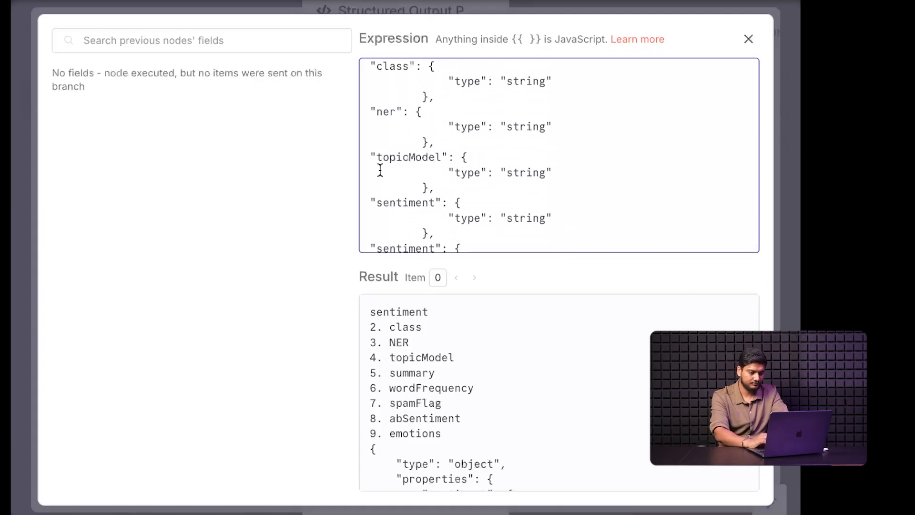
Step: Rename the sentiment property directly after topicModel to summary
scroll(377, 170, "up", 5)
scroll(377, 169, "down", 7)
left_click_drag(435, 143, 376, 143)
type("summary")
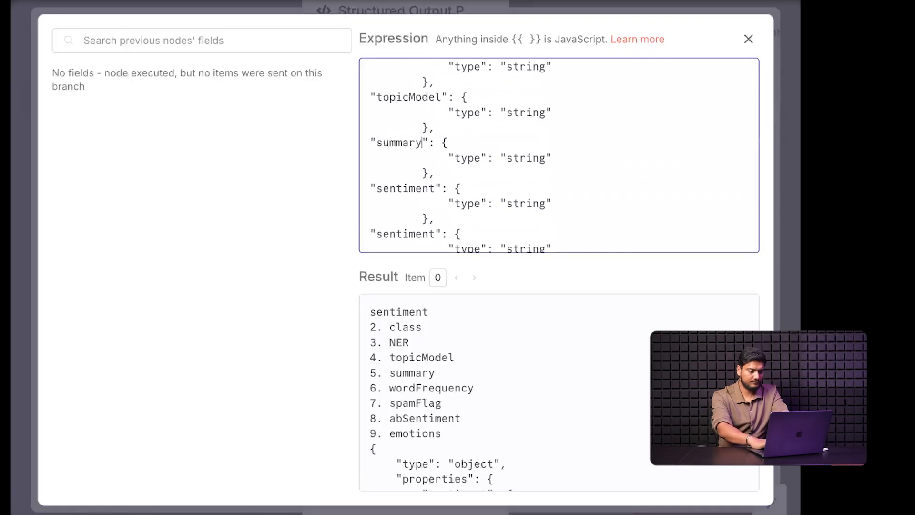
Step: Rename the sentiment property directly after summary to wordFrequency, matching the spelling in the field list
scroll(559, 155, "up", 7)
scroll(559, 156, "down", 8)
scroll(394, 98, "down", 2)
scroll(427, 94, "up", 3)
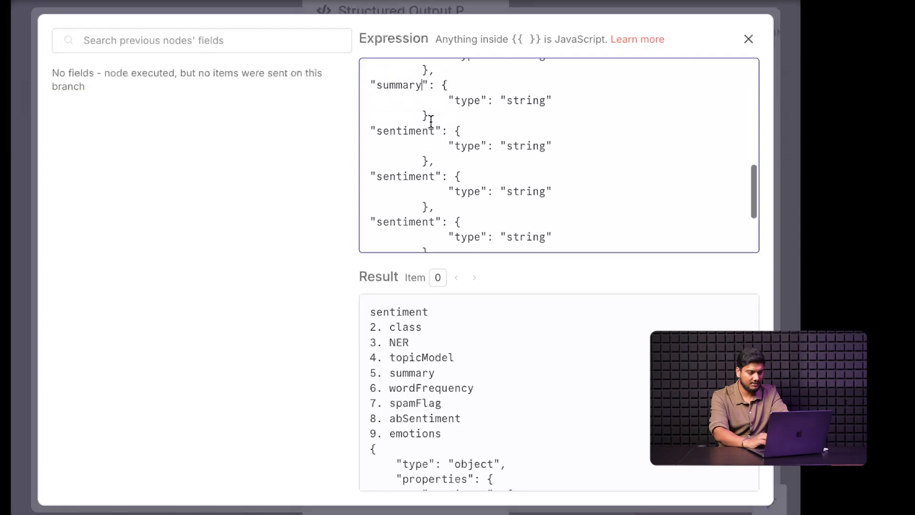
scroll(431, 138, "up", 1)
left_click_drag(435, 145, 418, 145)
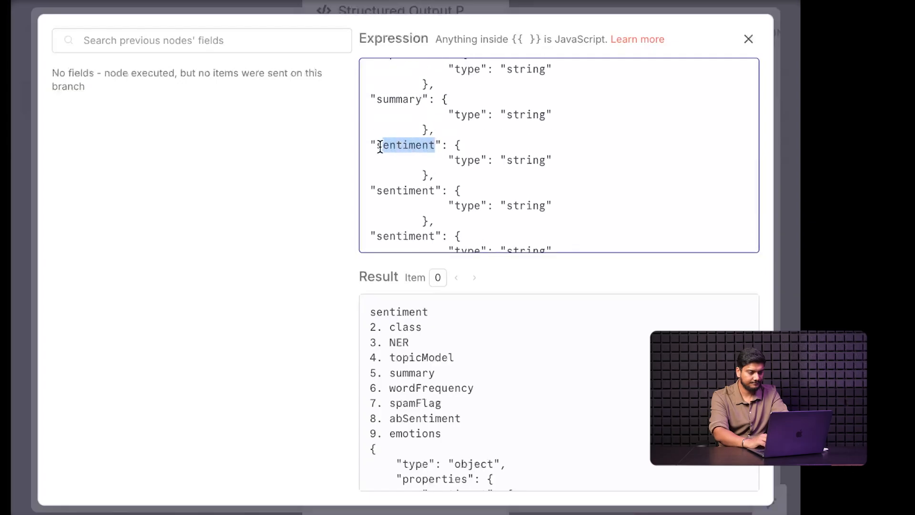
key("BackSpace")
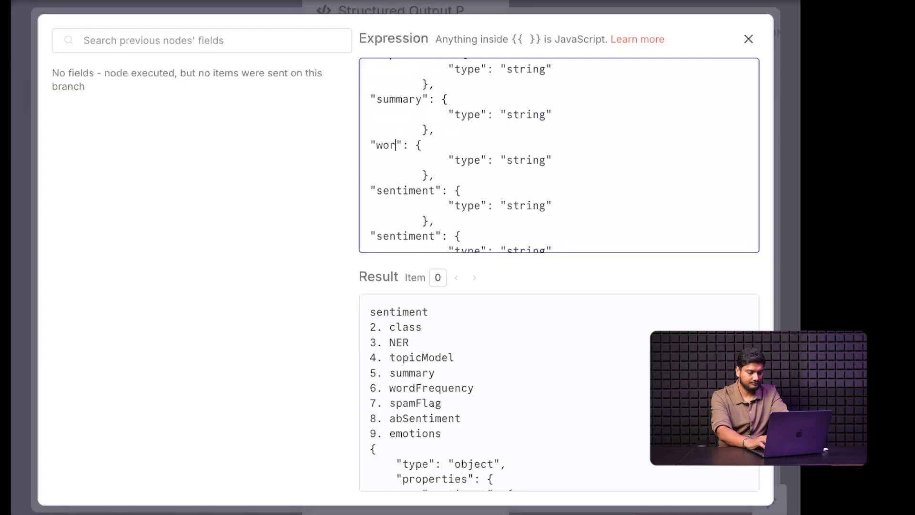
type("wordfrequency")
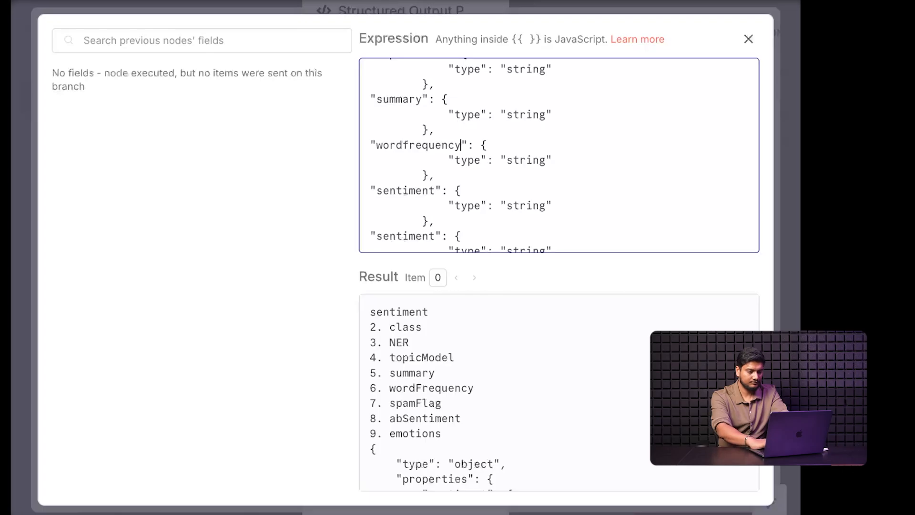
scroll(558, 155, "up", 6)
Step: Rename the two sentiment properties following wordFrequency to spamFlag and abSentiment
scroll(384, 75, "down", 10)
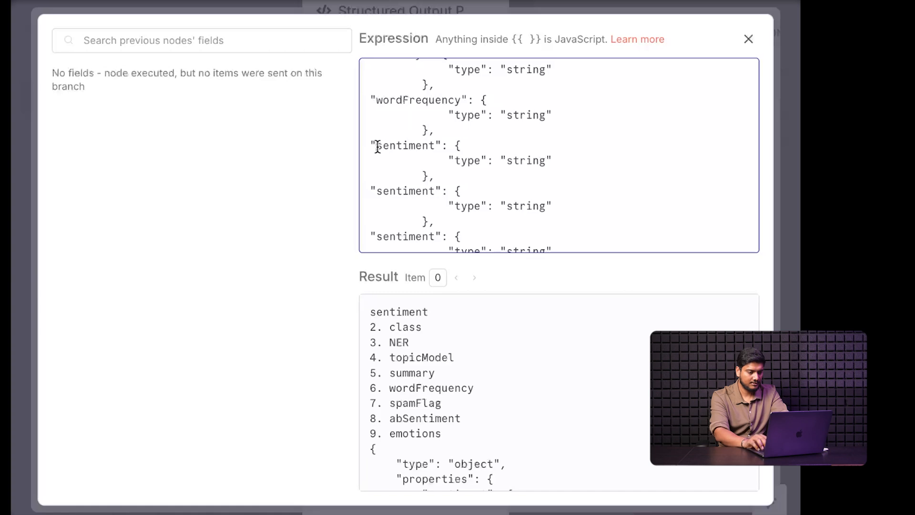
left_click_drag(422, 145, 435, 145)
key("BackSpace")
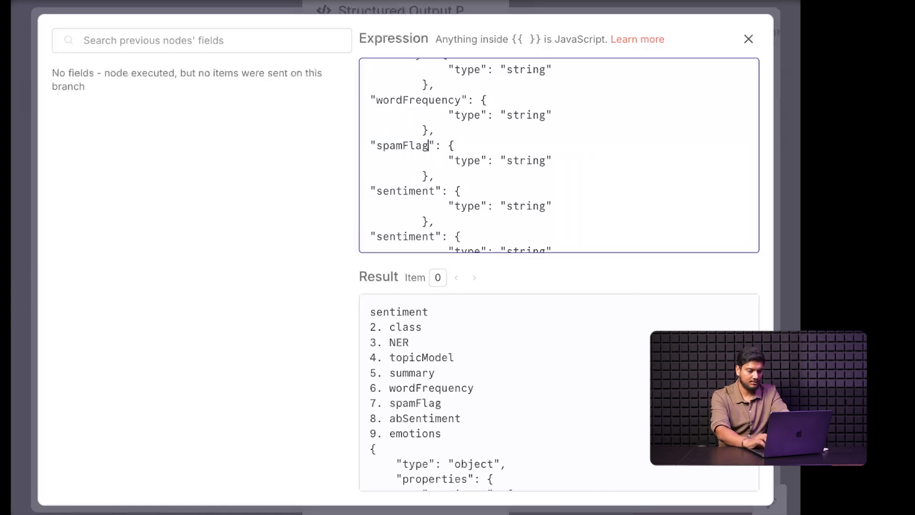
scroll(559, 155, "up", 10)
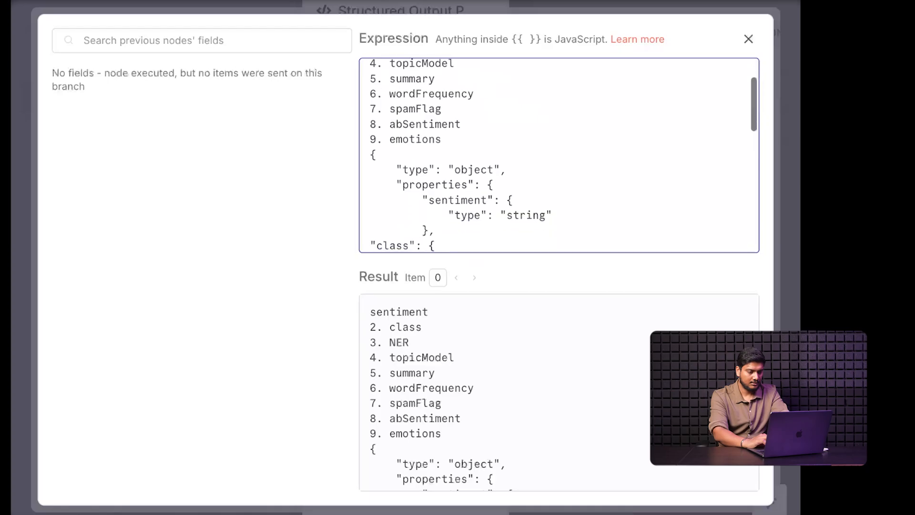
scroll(377, 147, "down", 10)
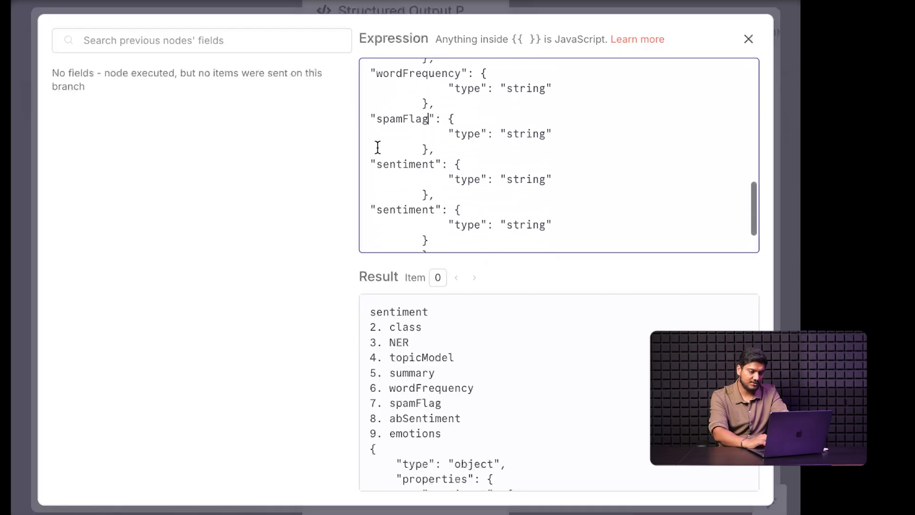
left_click_drag(376, 165, 431, 168)
left_click(377, 165)
type("absS")
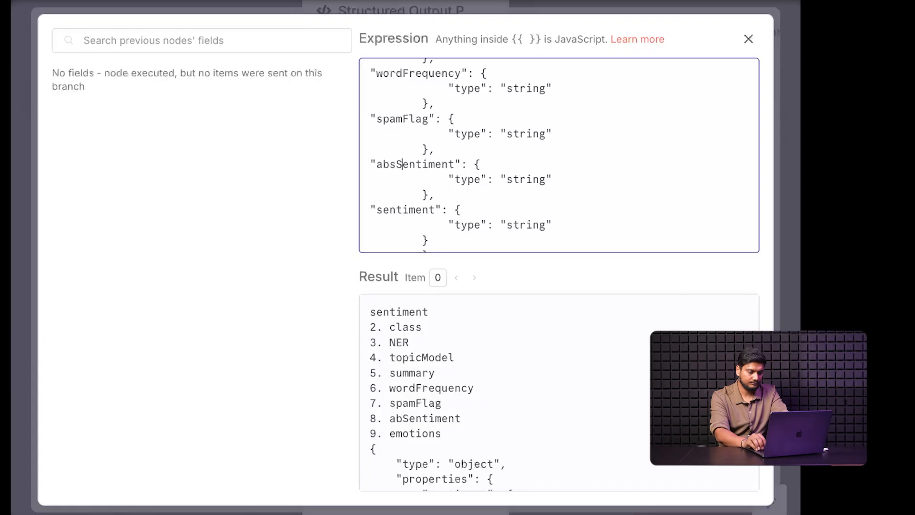
key("BackSpace")
Step: Rename the last remaining sentiment property at the end of the schema to emotions
scroll(437, 163, "up", 10)
scroll(434, 163, "down", 15)
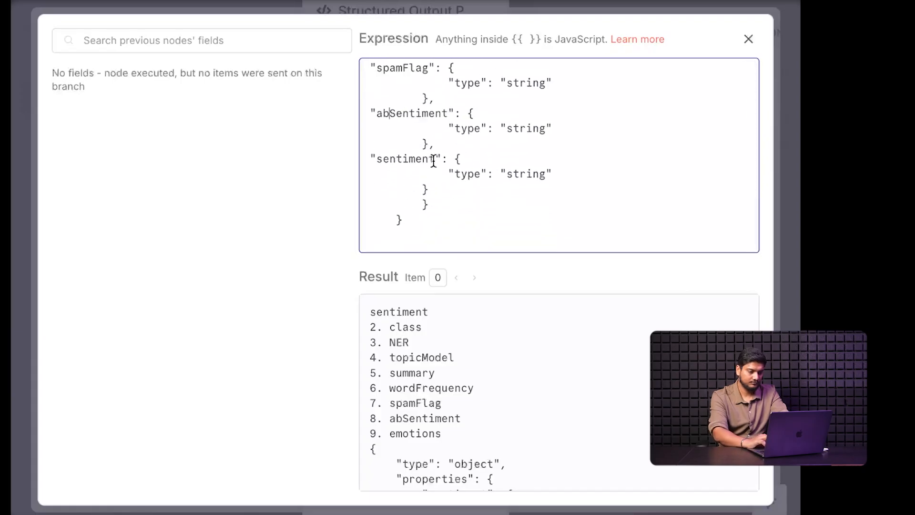
left_click_drag(433, 162, 380, 161)
type("emotions")
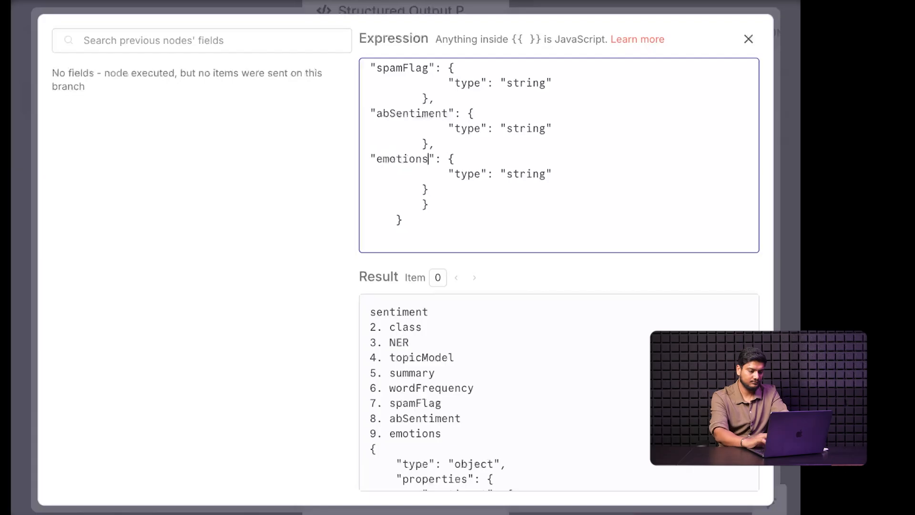
Step: Delete the pasted field list above the schema's opening brace and close the parser to return to the workflow canvas
scroll(434, 181, "up", 10)
left_click_drag(451, 196, 370, 75)
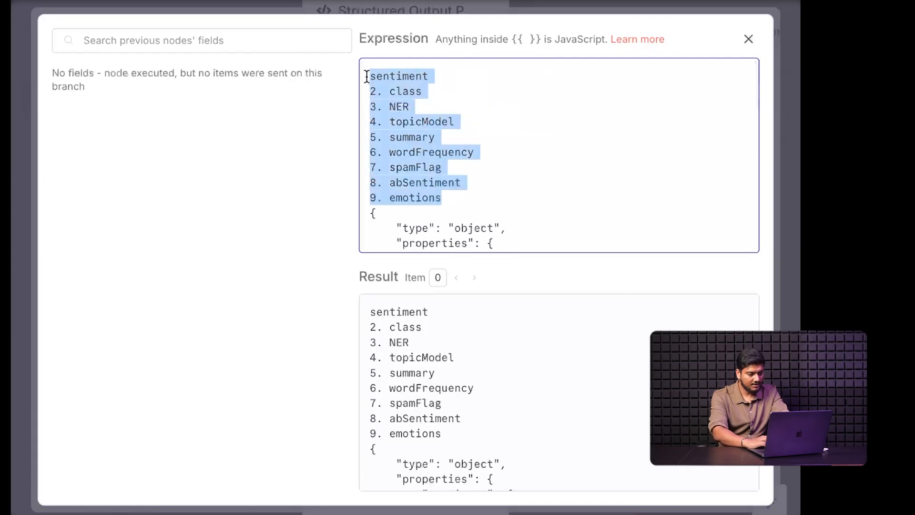
key("BackSpace")
key("BackSpace")
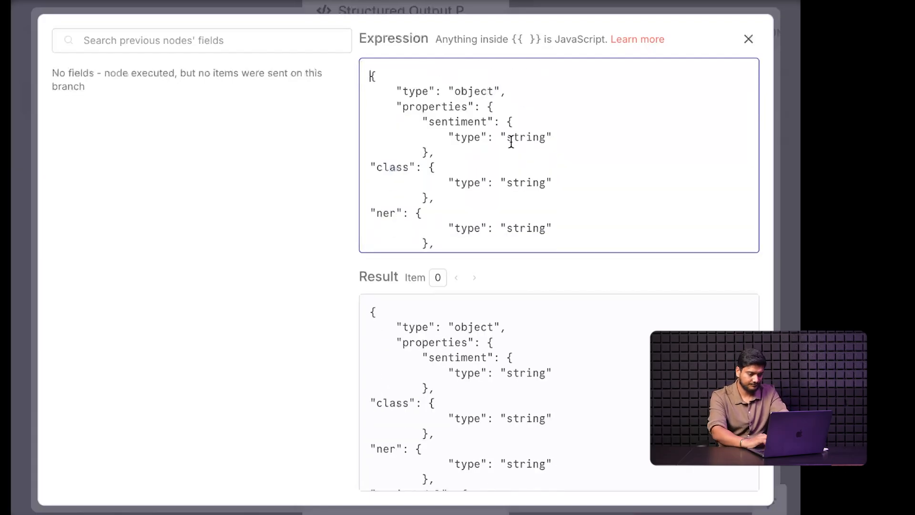
scroll(620, 95, "down", 5)
left_click(747, 39)
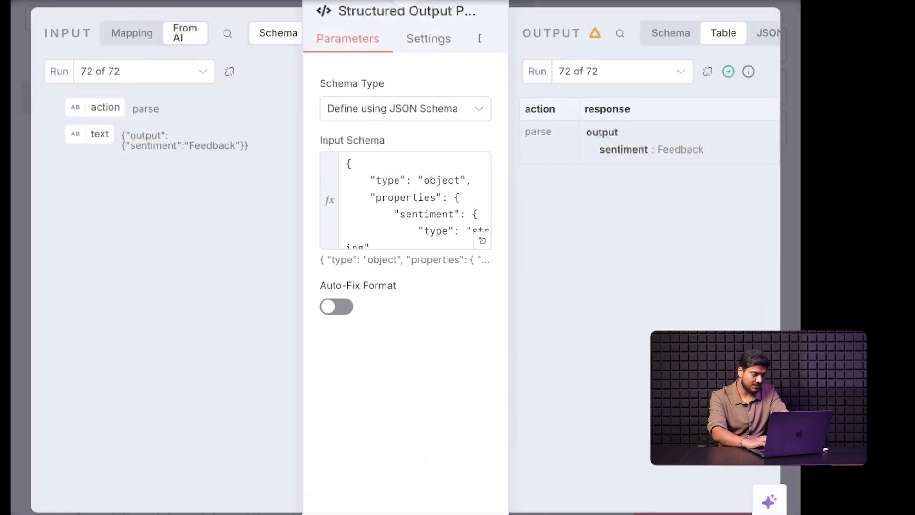
key("Escape")
left_click(342, 270)
left_click(352, 217)
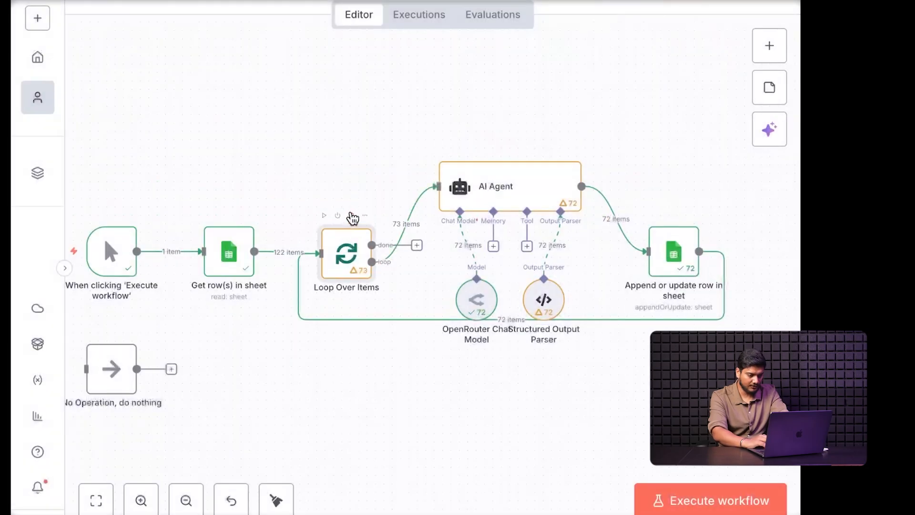
left_click(352, 217)
left_click_drag(307, 251, 440, 187)
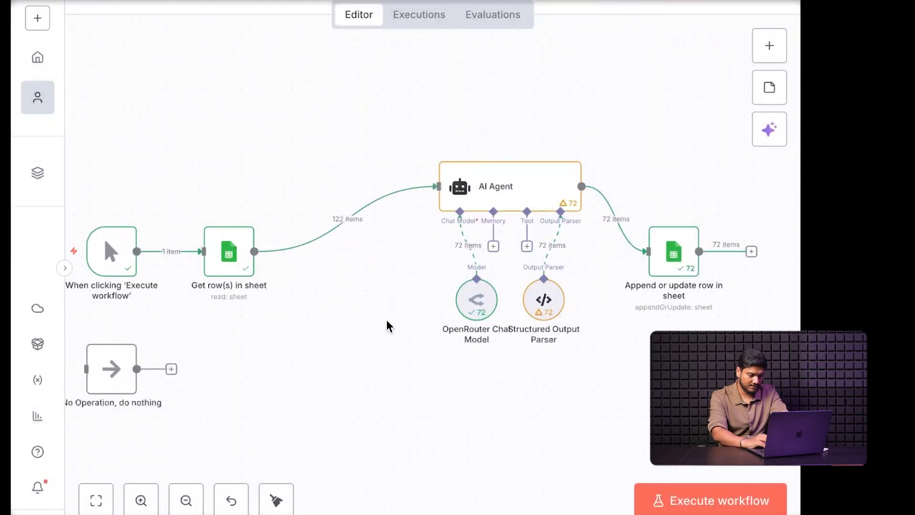
key("ctrl+z")
key("ctrl+z")
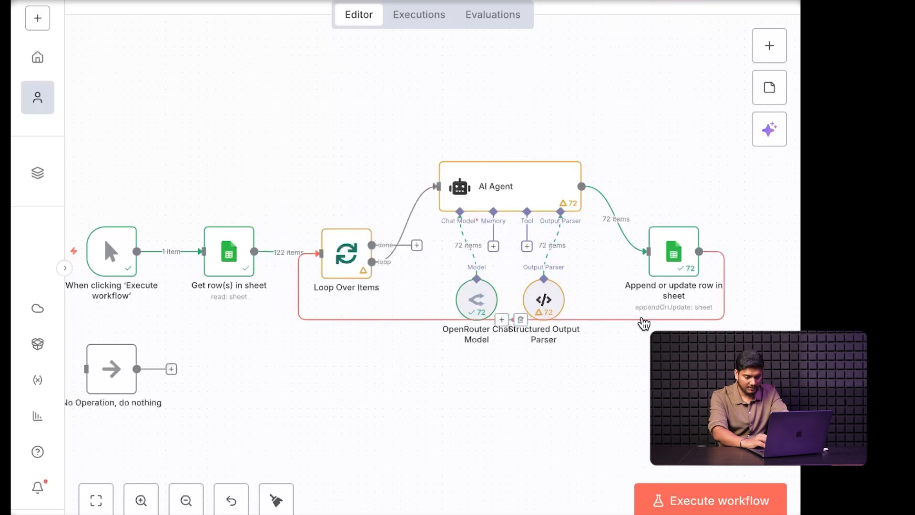
Step: Delete the return connection from Append or update row in sheet to Loop Over Items
left_click(521, 319)
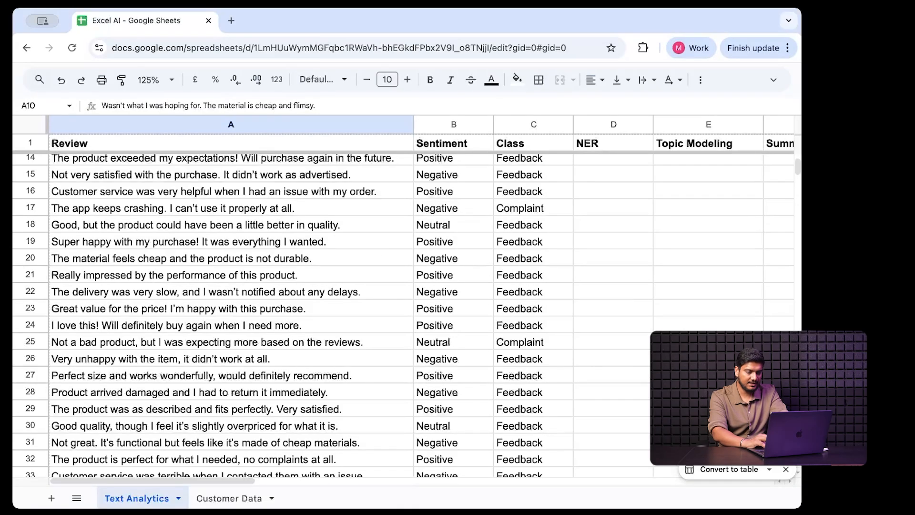
Step: In the Google Sheets Text Analytics sheet, clear all Sentiment and Class values below the header row, B2:C123
scroll(452, 166, "up", 5)
left_click(438, 162)
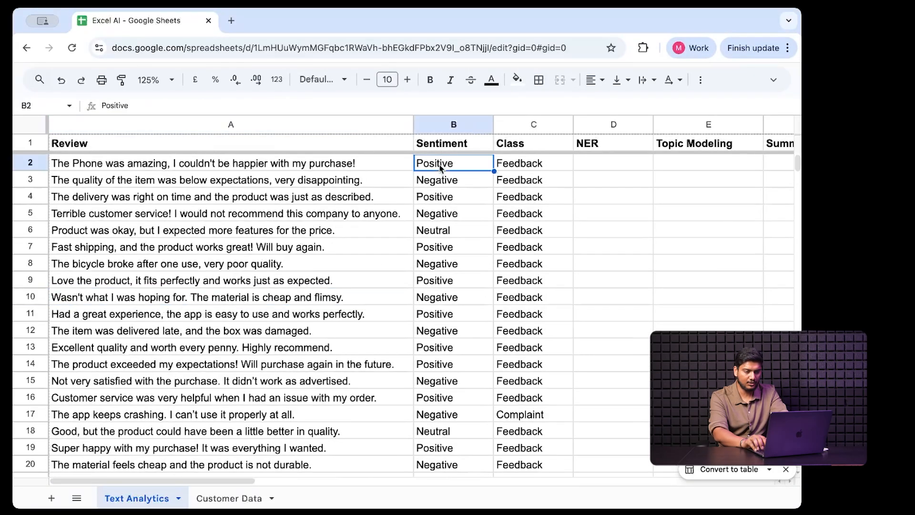
key("ctrl+shift+Down")
key("ctrl+shift+Right")
key("Delete")
scroll(452, 305, "up", 20)
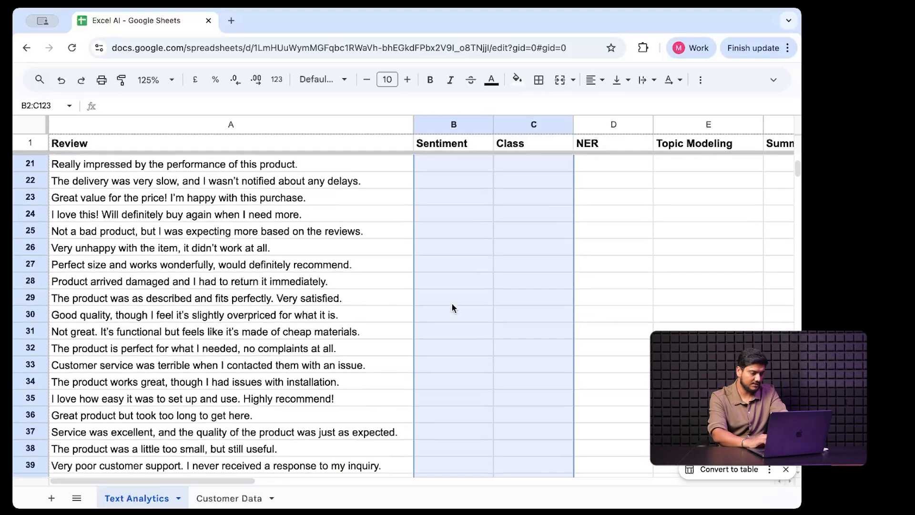
left_click(379, 164)
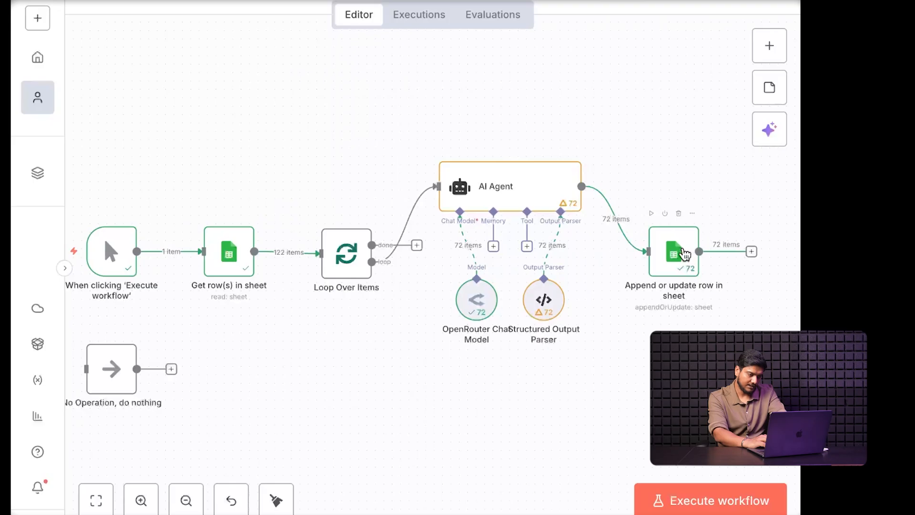
Step: Execute the n8n workflow and open the AI Agent to examine its output fields, including ner and topicModel
left_click(683, 488)
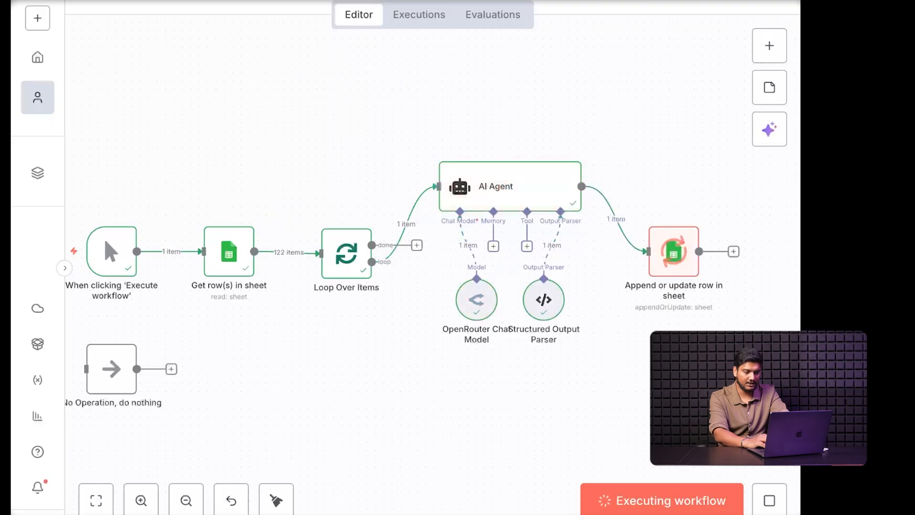
double_click(545, 186)
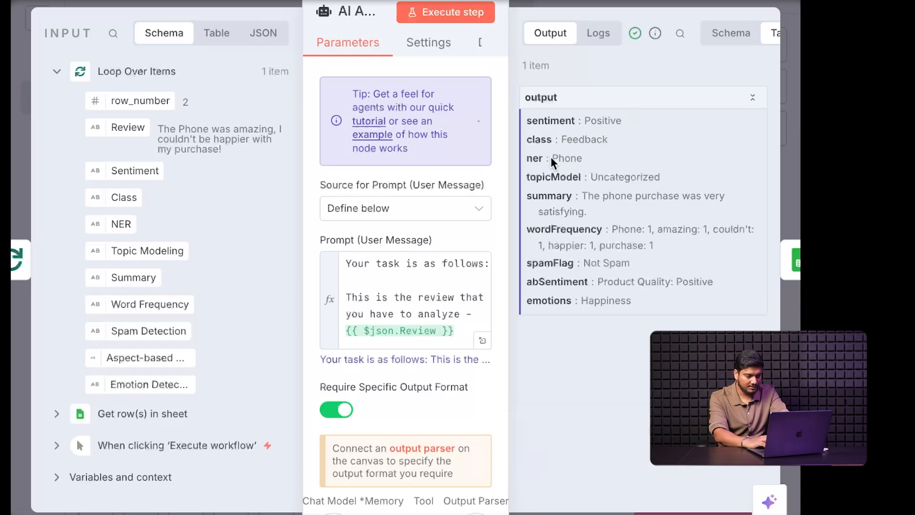
left_click(593, 157)
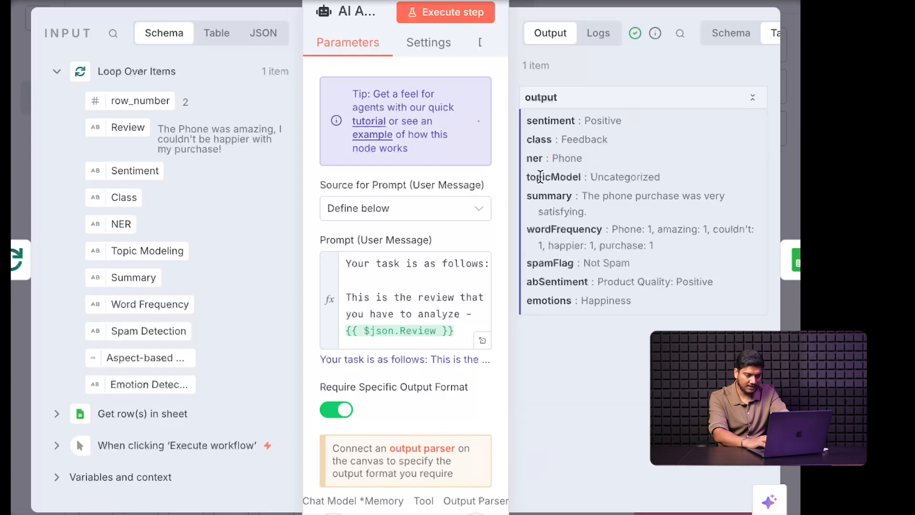
left_click_drag(526, 177, 580, 177)
left_click(580, 177)
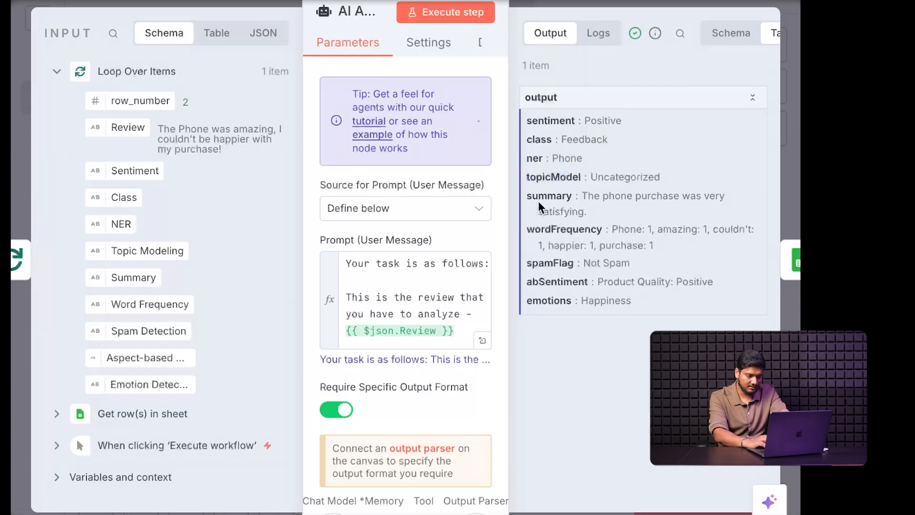
Step: Examine the AI Agent's summary, wordFrequency, spamFlag, abSentiment and emotions output fields, and return to the canvas
left_click_drag(527, 196, 577, 195)
left_click_drag(527, 230, 603, 231)
left_click(605, 232)
left_click_drag(528, 263, 574, 263)
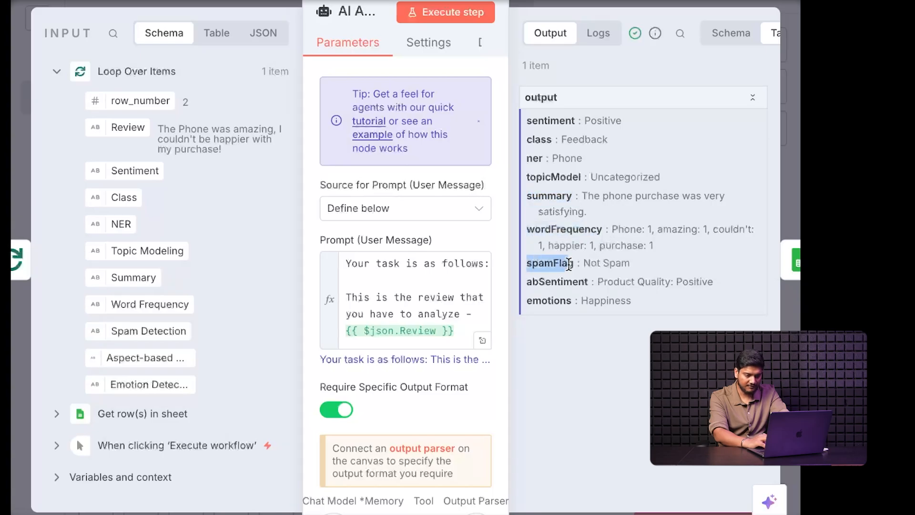
left_click_drag(527, 281, 591, 281)
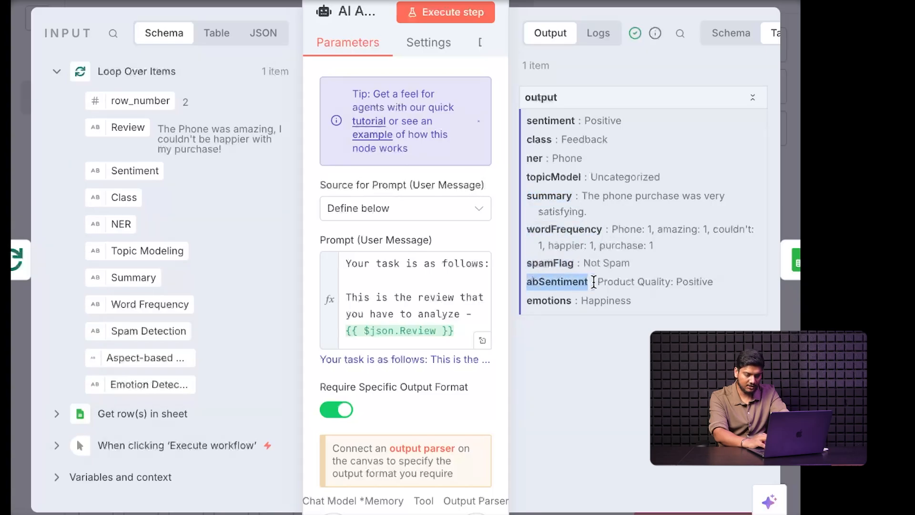
left_click(576, 315)
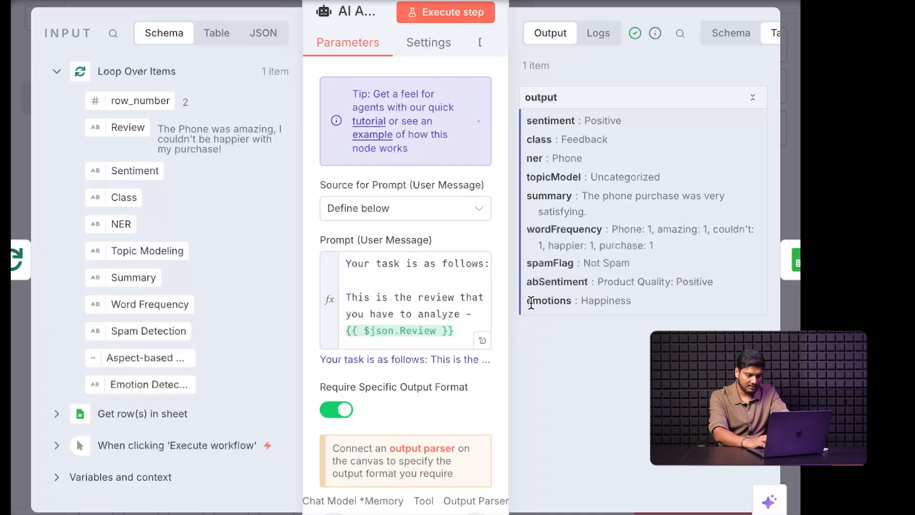
left_click_drag(528, 301, 571, 302)
left_click(590, 318)
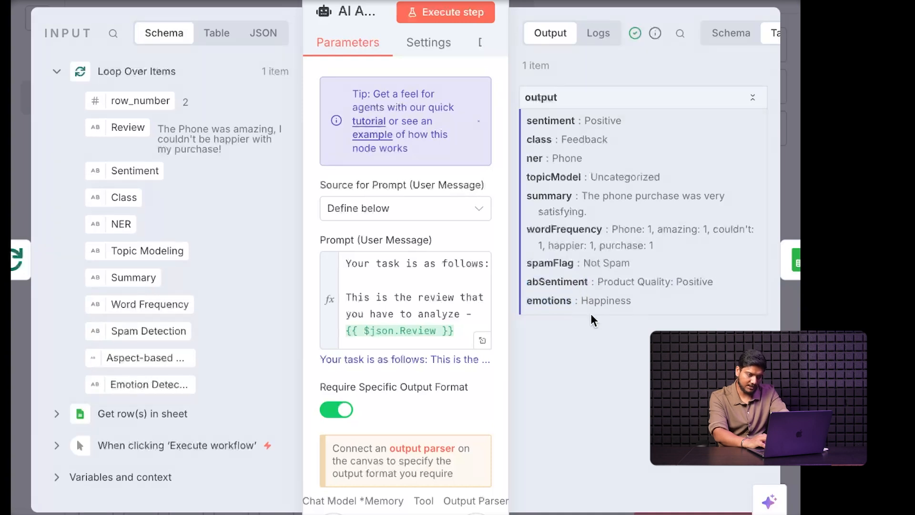
left_click(86, 1)
Step: In the Append or update row in sheet node, replace the Class value's expression with the AI Agent's class output
left_click(669, 254)
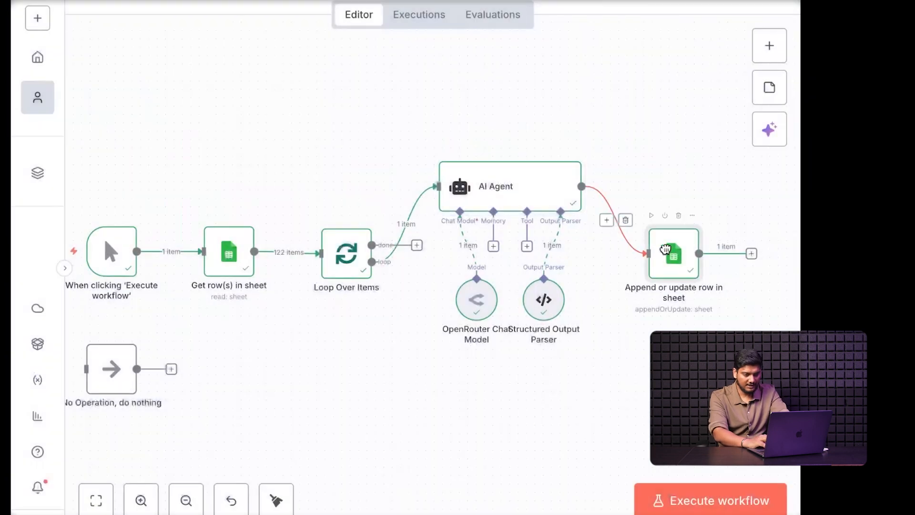
double_click(667, 254)
scroll(449, 398, "down", 10)
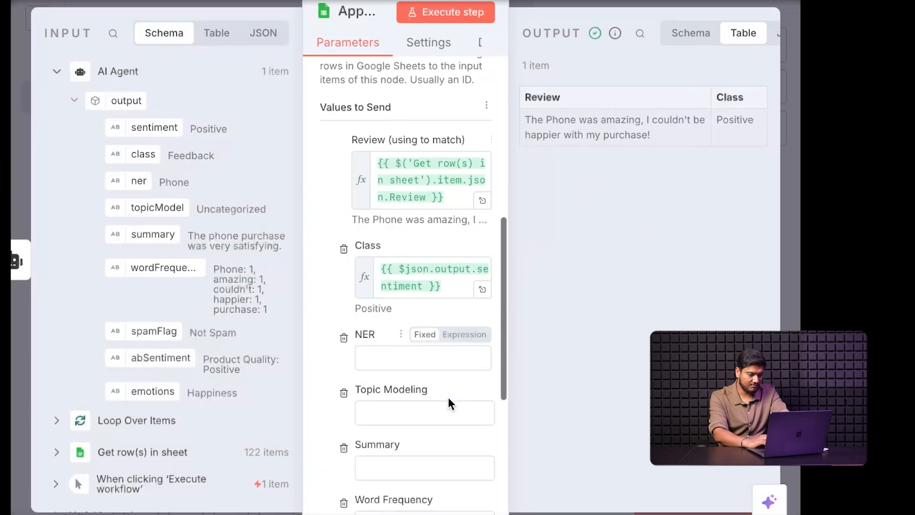
scroll(449, 400, "down", 1)
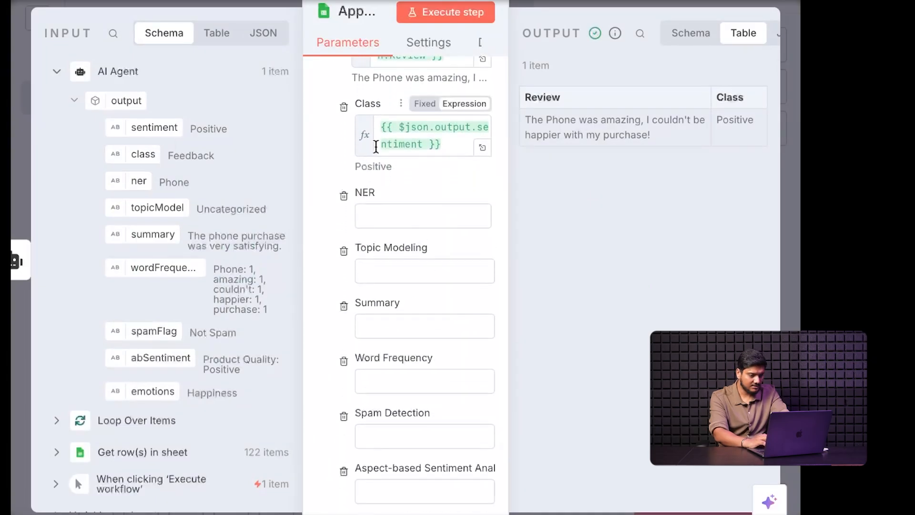
scroll(386, 157, "up", 3)
left_click_drag(440, 230, 384, 231)
key("ctrl+a")
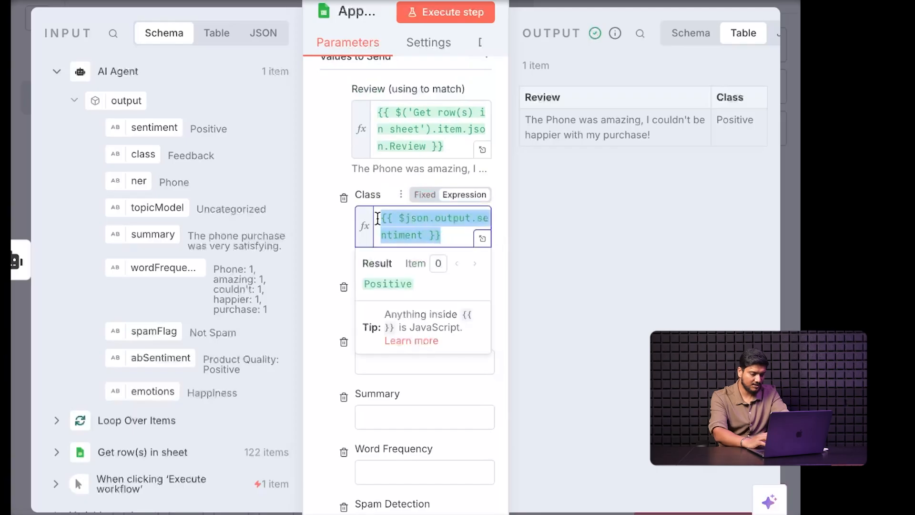
key("BackSpace")
left_click_drag(143, 154, 381, 219)
left_click(333, 222)
Step: Map the NER, Topic Modeling and Summary columns to the AI Agent's ner, topicModel and summary outputs
left_click_drag(134, 182, 377, 313)
scroll(313, 245, "down", 4)
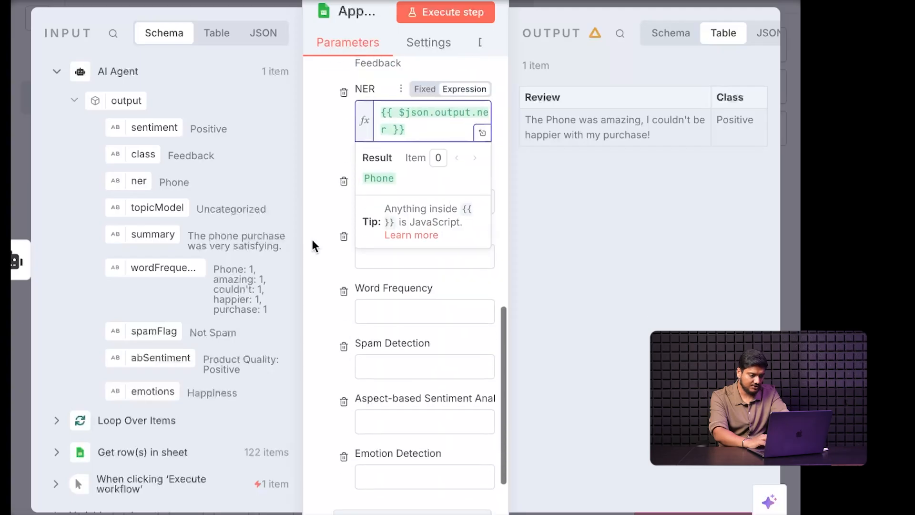
left_click(327, 192)
left_click_drag(148, 210, 384, 196)
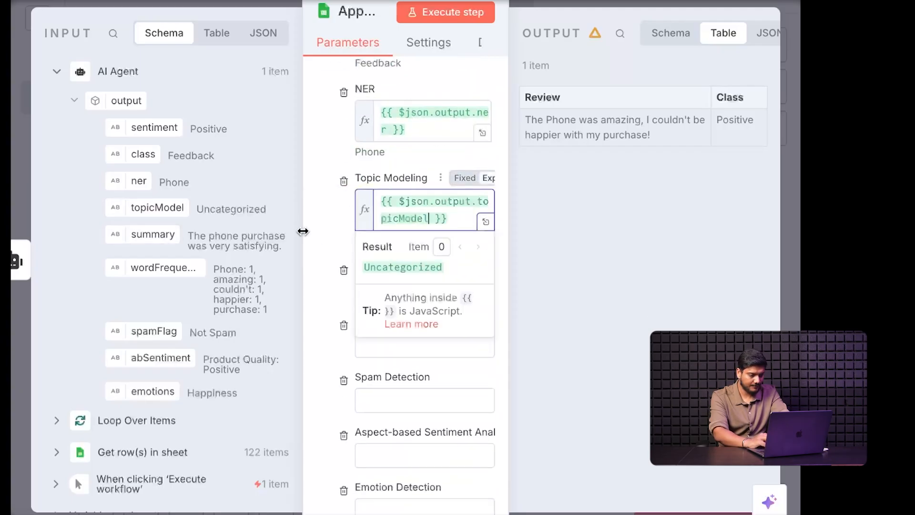
left_click_drag(147, 233, 418, 292)
left_click(329, 307)
Step: Map the Word Frequency column to the wordFrequency output and Spam Detection to spamFlag
scroll(329, 307, "down", 3)
left_click_drag(147, 268, 388, 256)
left_click(319, 279)
left_click_drag(152, 330, 396, 346)
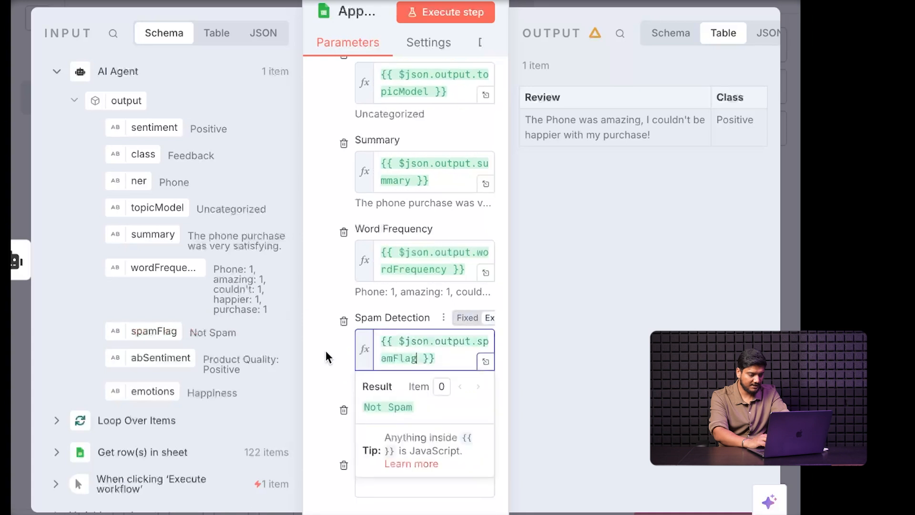
left_click(325, 350)
scroll(325, 350, "down", 2)
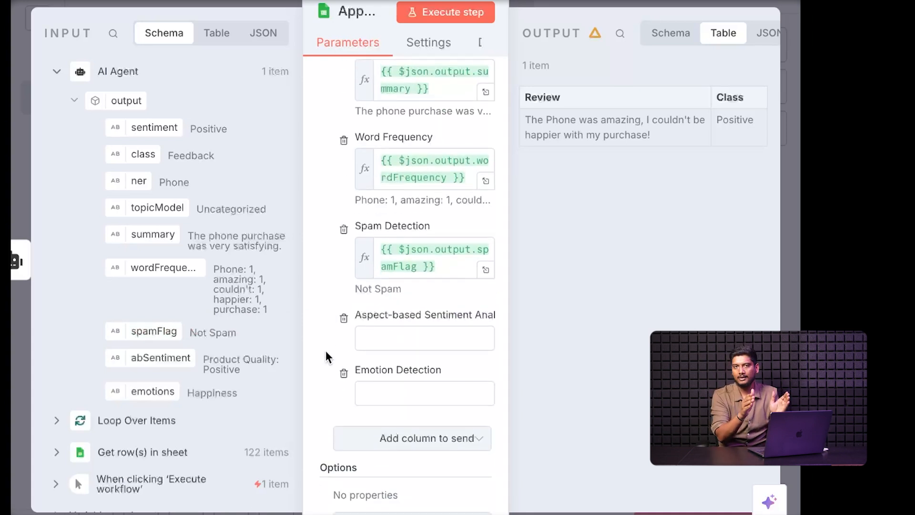
Step: Map the Aspect-based Sentiment Analysis column to the abSentiment output and Emotion Detection to emotions
scroll(329, 329, "down", 2)
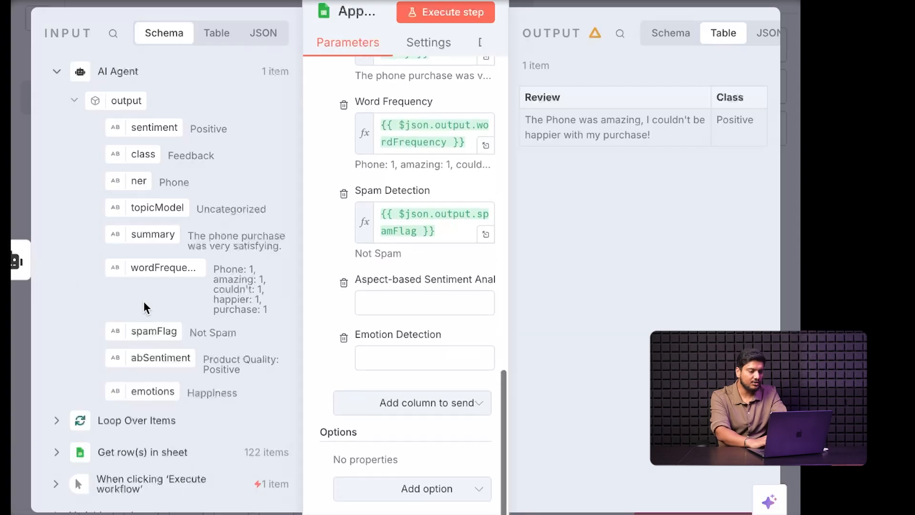
left_click_drag(145, 357, 370, 305)
left_click(316, 319)
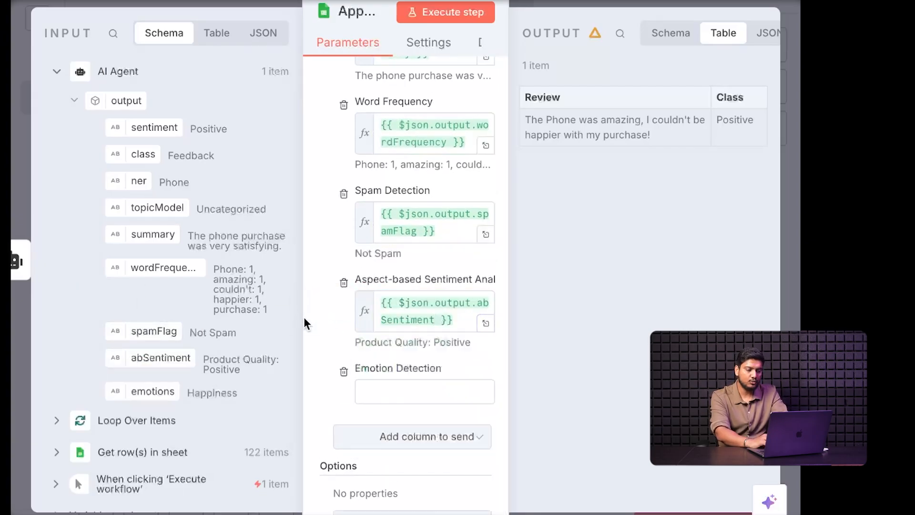
scroll(216, 330, "down", 2)
left_click_drag(149, 334, 378, 390)
left_click(319, 328)
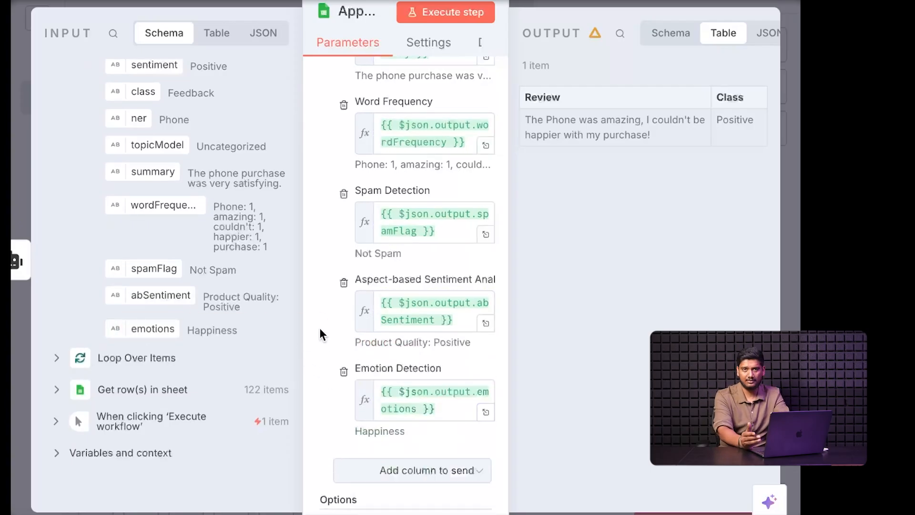
Step: Review the sheet node's mappings, close it, and connect its output back to the Loop Over Items input
scroll(322, 293, "up", 10)
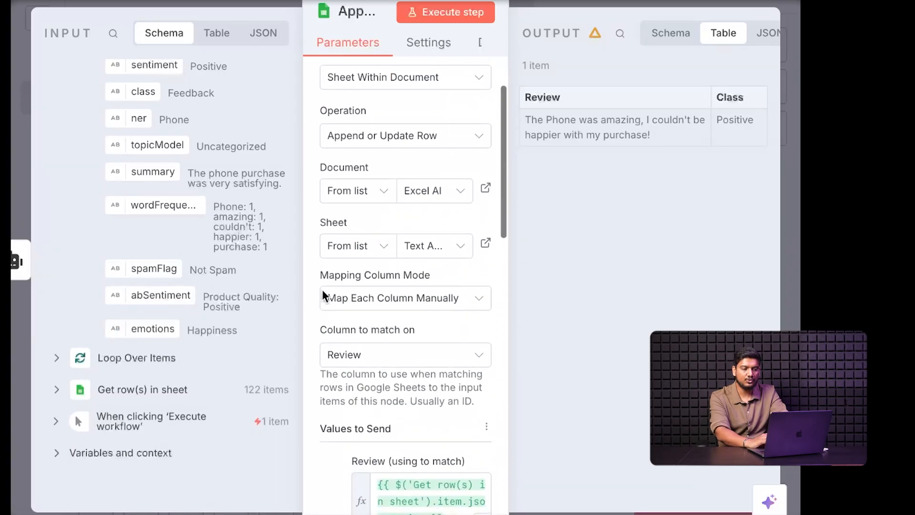
scroll(322, 291, "up", 2)
scroll(322, 291, "down", 10)
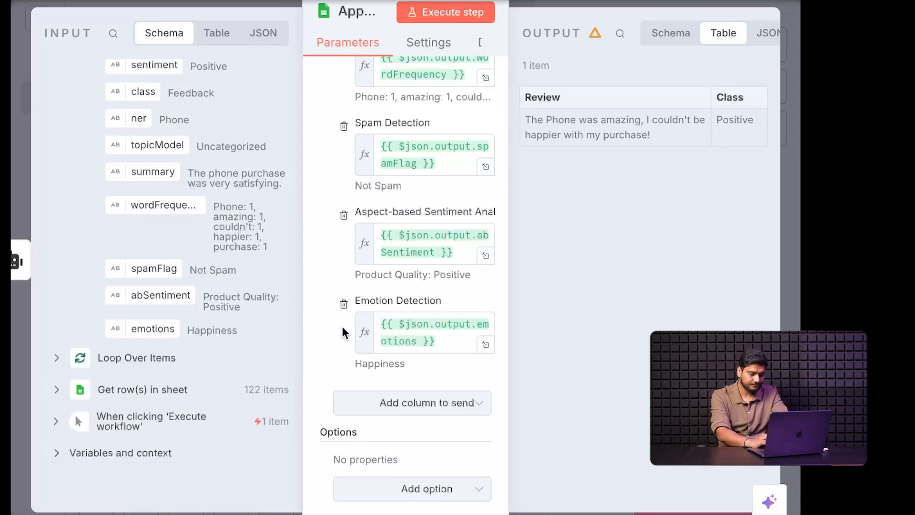
key("Escape")
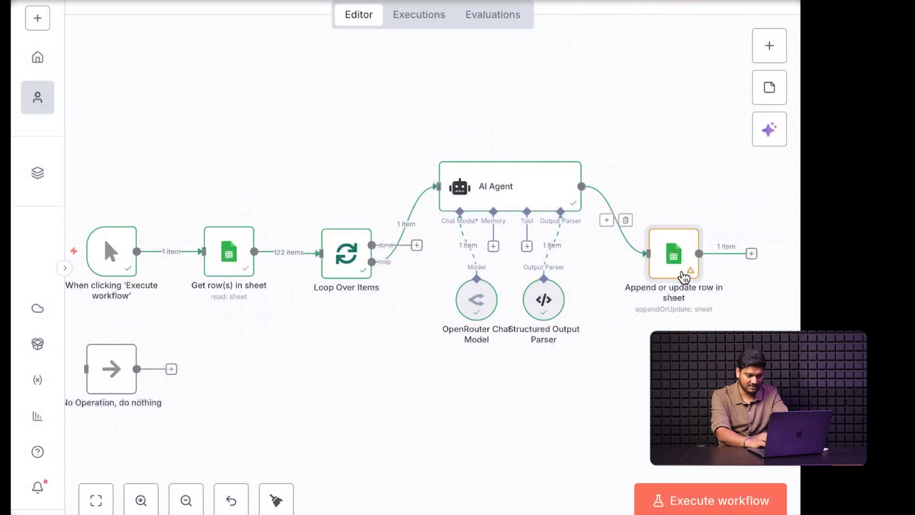
left_click_drag(753, 256, 321, 265)
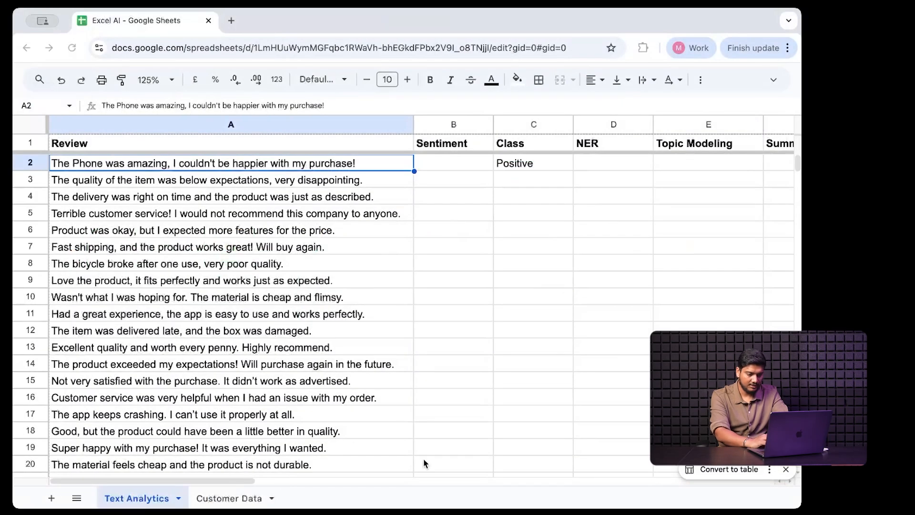
Step: In the Google Sheets Text Analytics sheet, clear the Class value in cell C2
scroll(385, 376, "down", 3)
scroll(385, 377, "up", 3)
left_click(518, 161)
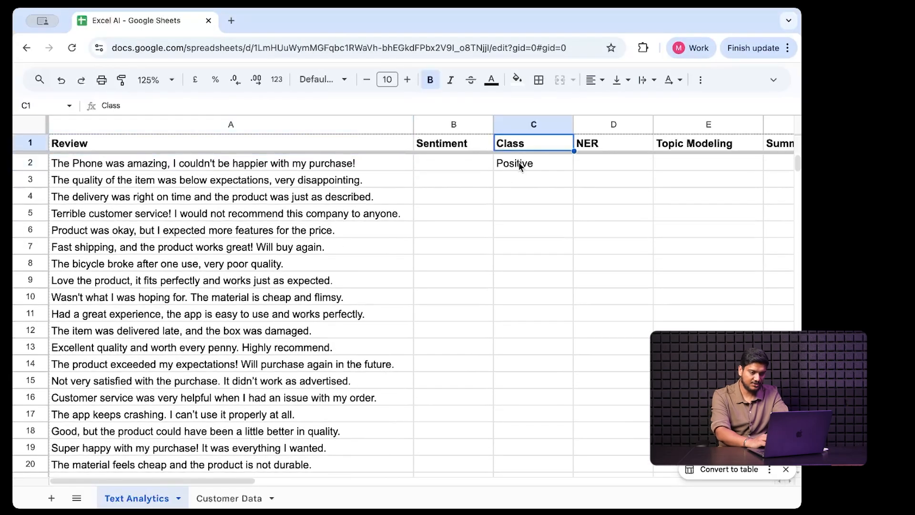
key("Delete")
scroll(513, 231, "down", 20)
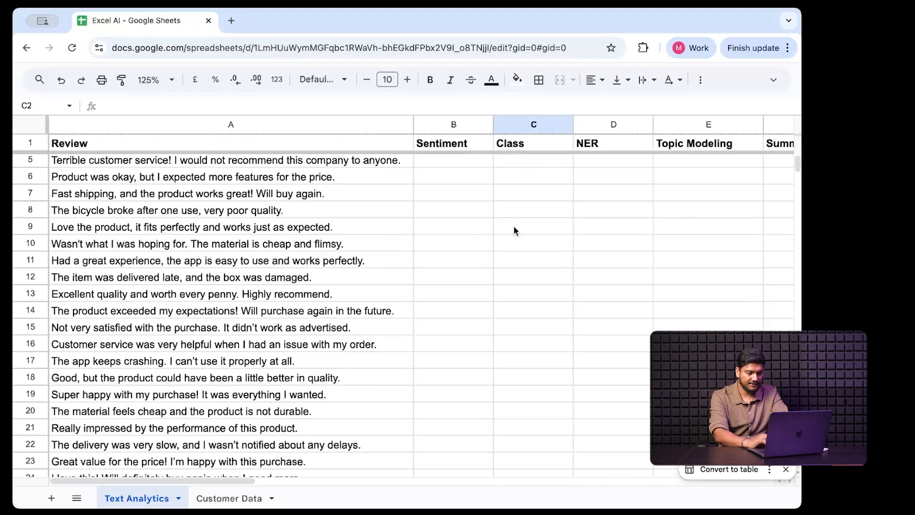
scroll(513, 231, "up", 20)
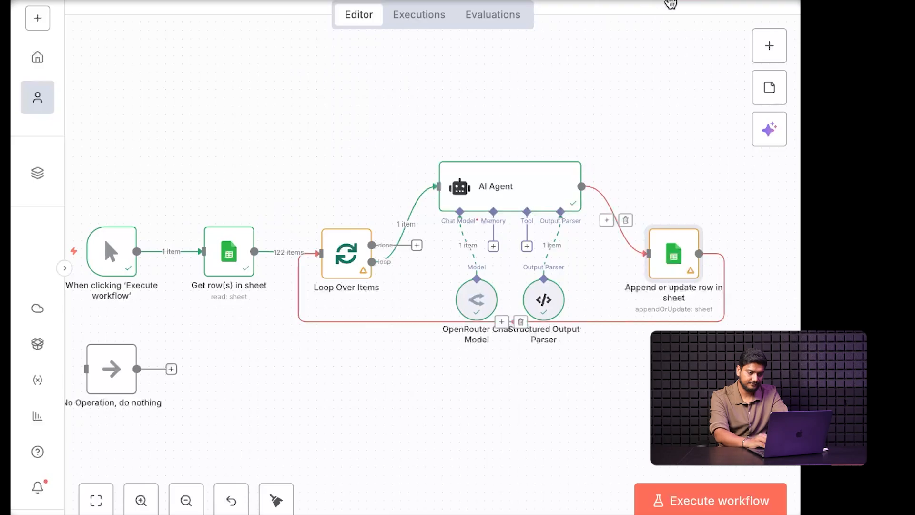
Step: In n8n, execute the workflow and delete the disconnected No Operation, do nothing node
left_click(679, 501)
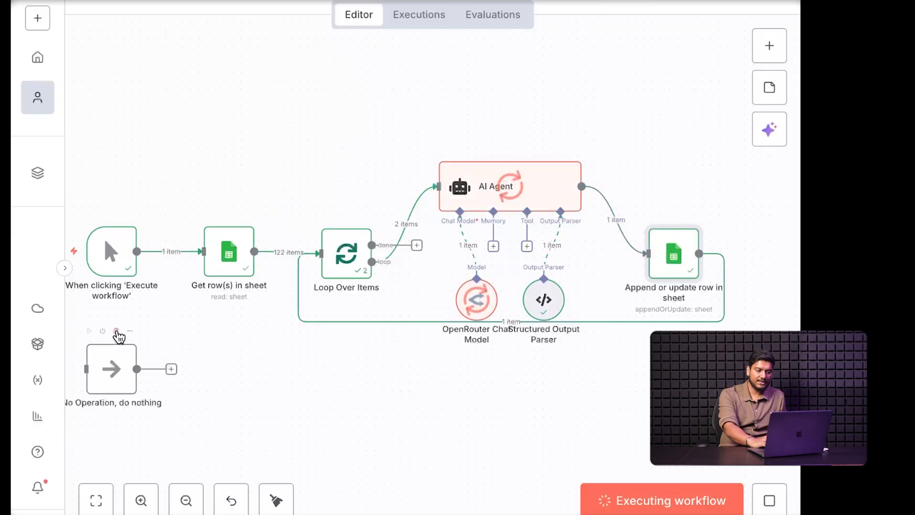
left_click(116, 331)
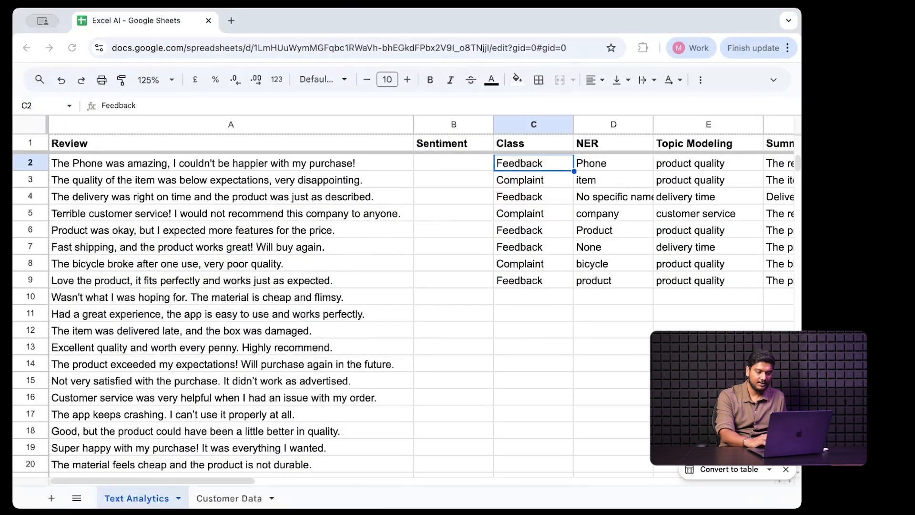
Step: In Google Sheets, examine the analysis columns being filled for each review, and switch back to n8n
scroll(503, 321, "right", 10)
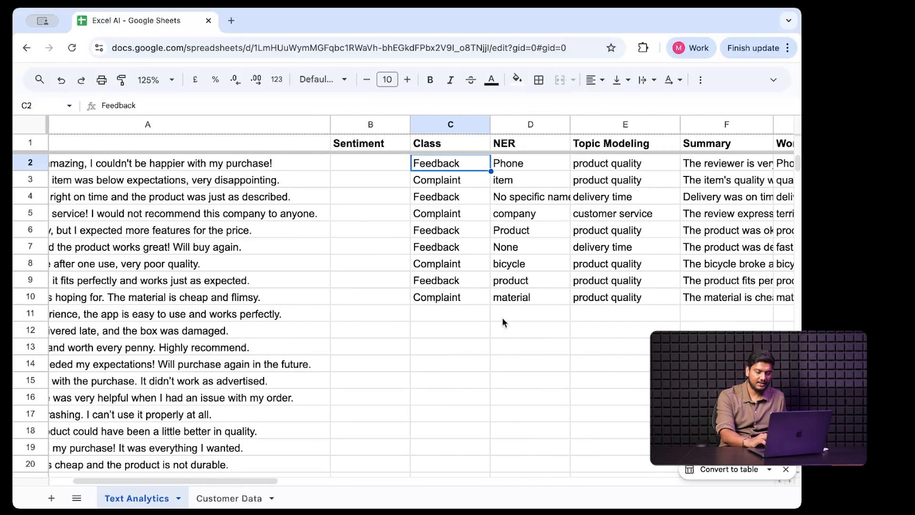
scroll(503, 321, "right", 5)
scroll(503, 320, "left", 10)
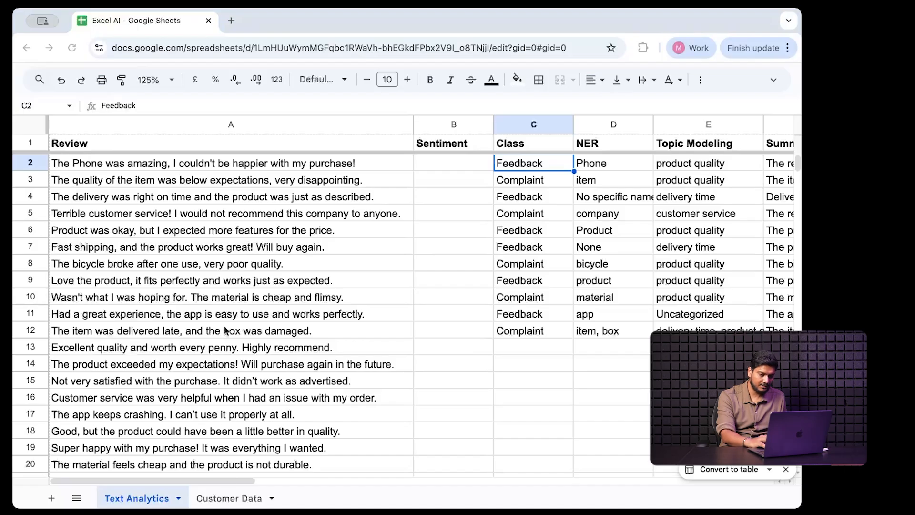
key("super+Tab")
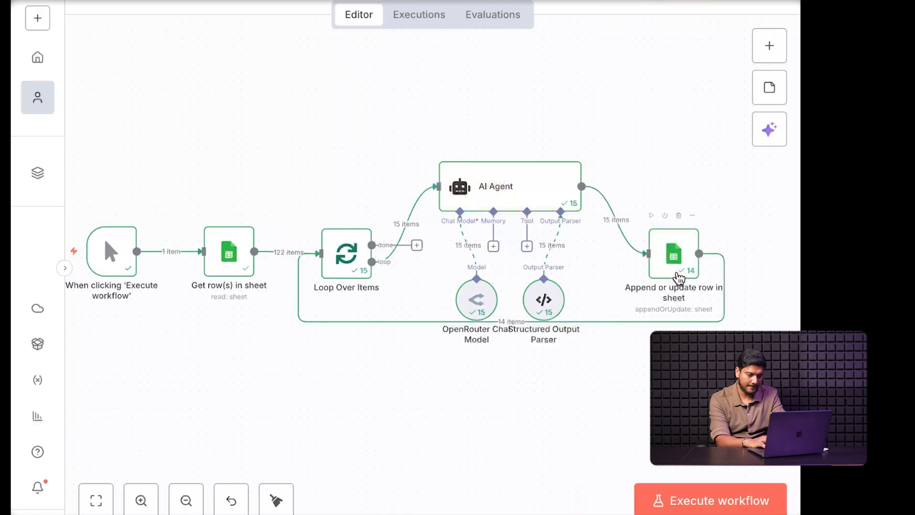
Step: Inspect the column mappings in the Append or update row in sheet node, including the Review match expression, and close it
double_click(677, 272)
scroll(472, 349, "down", 5)
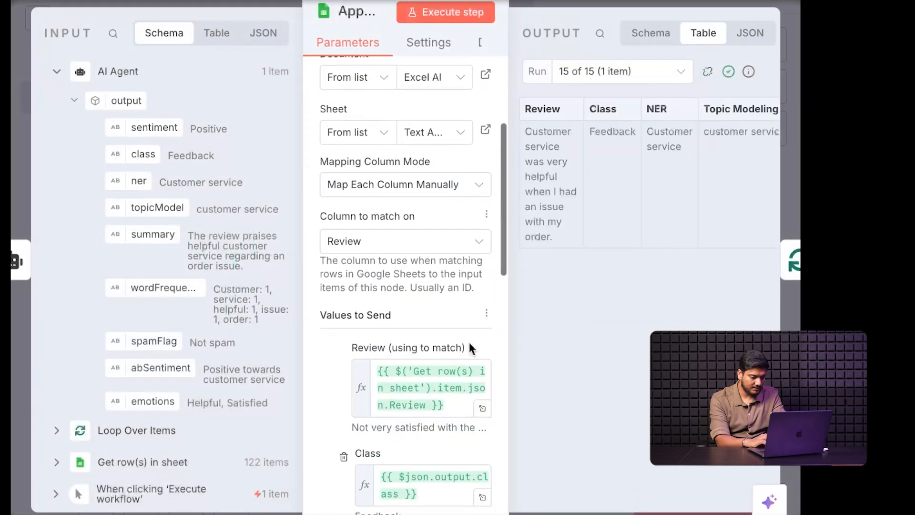
left_click(449, 371)
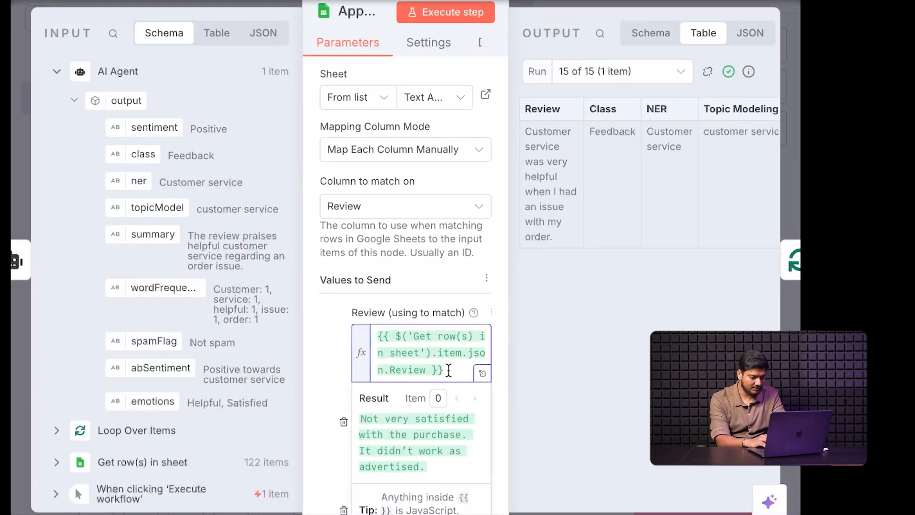
left_click(328, 356)
scroll(328, 356, "down", 3)
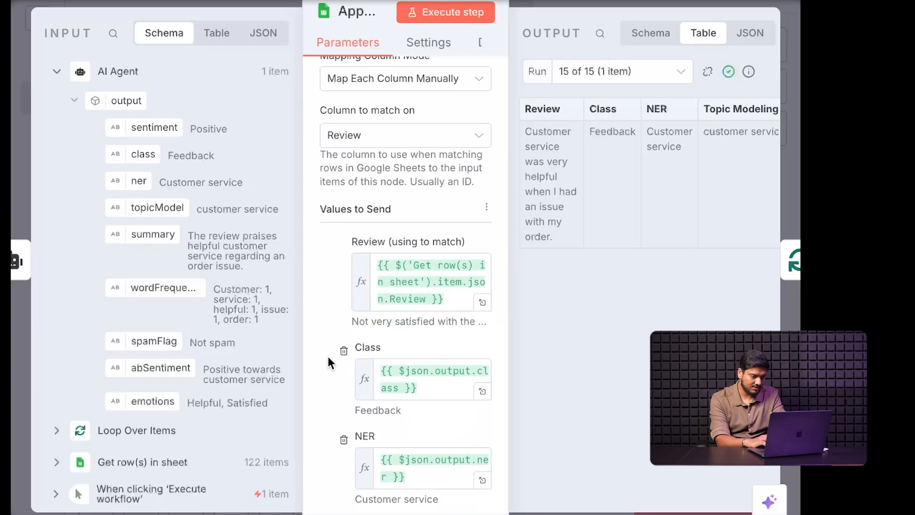
scroll(328, 356, "up", 3)
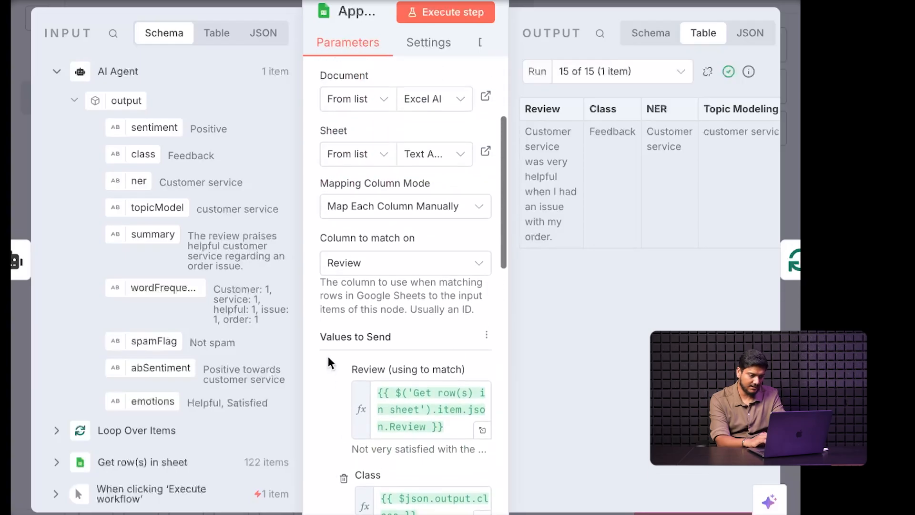
scroll(328, 356, "up", 1)
left_click(83, 2)
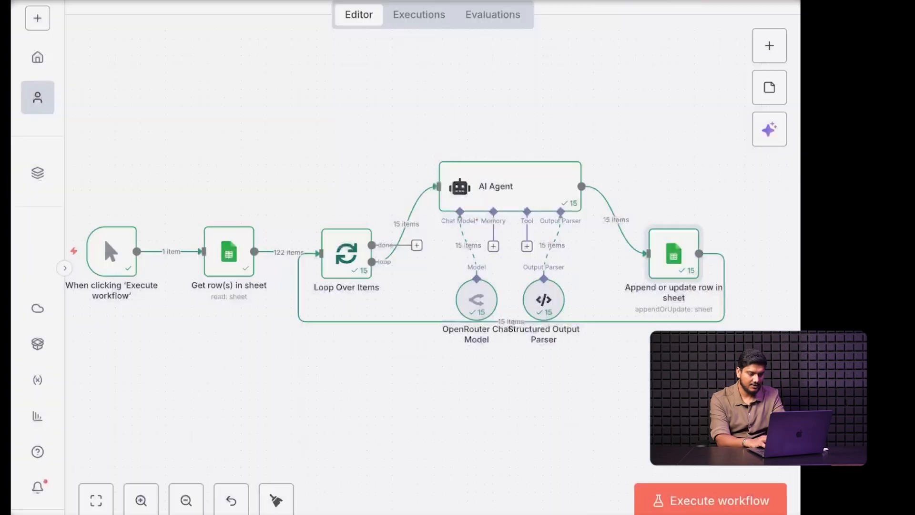
Step: Delete the return connection to Loop Over Items and the Append or update row in sheet node
left_click(521, 322)
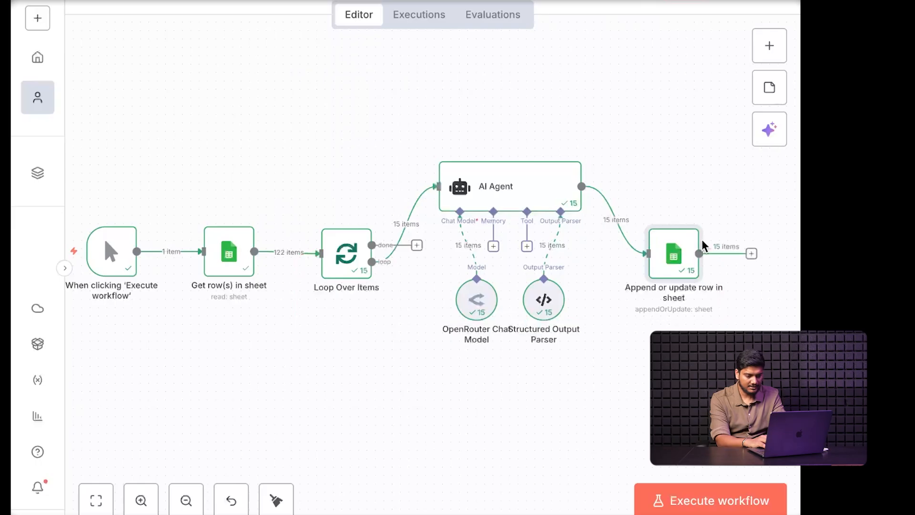
left_click(677, 216)
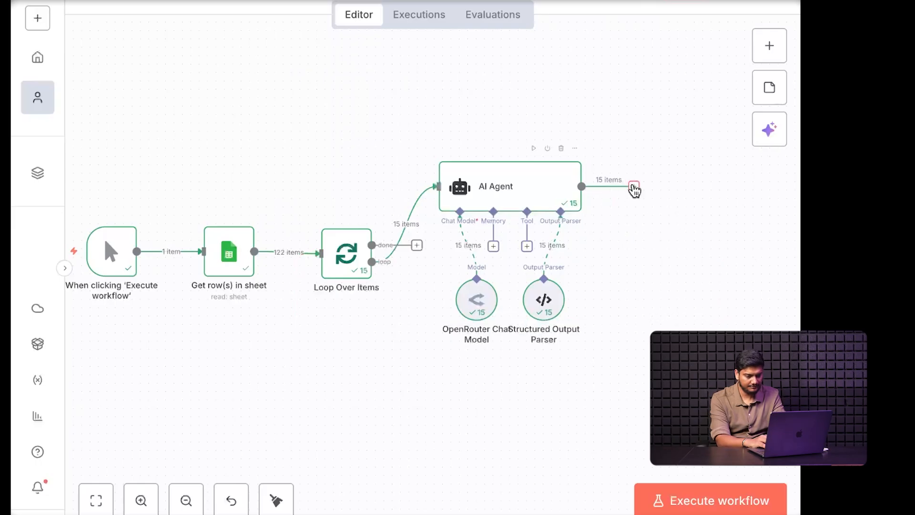
Step: Add a Google Sheets Append or update row in sheet node after the AI Agent node
left_click(634, 186)
type("google shee")
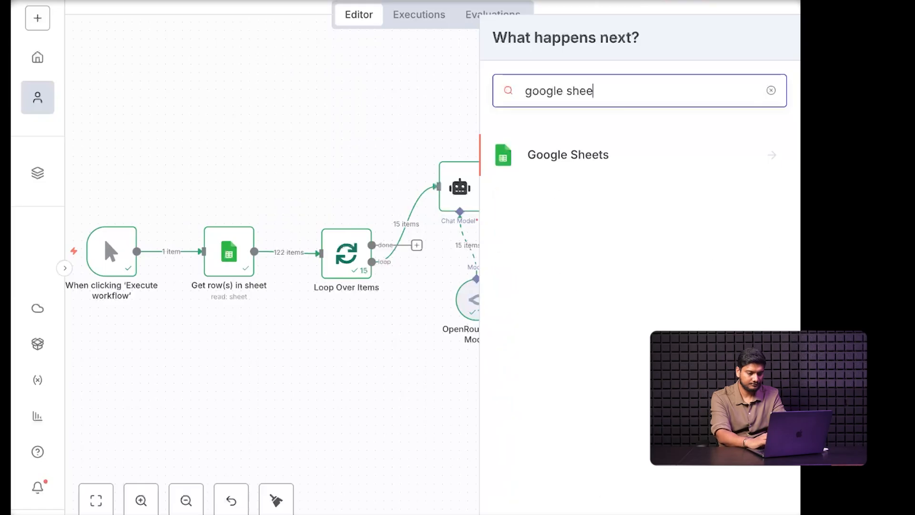
left_click(644, 152)
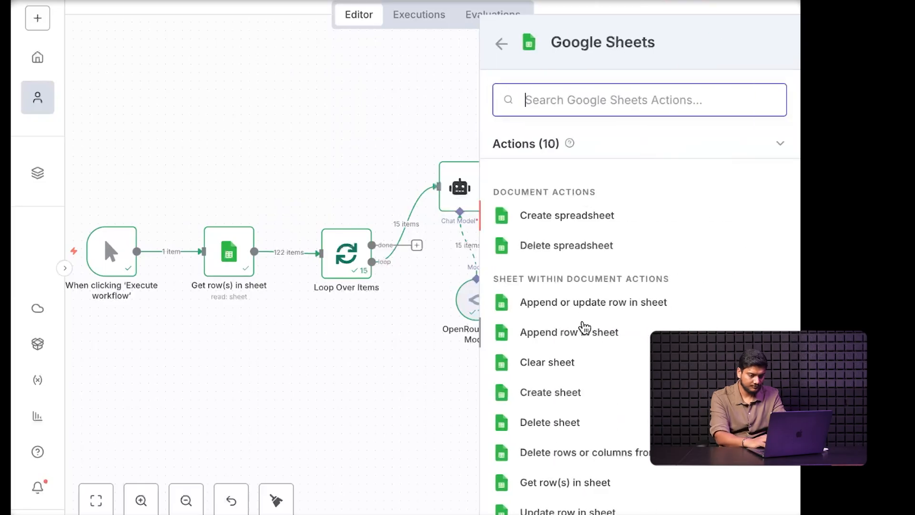
left_click(583, 302)
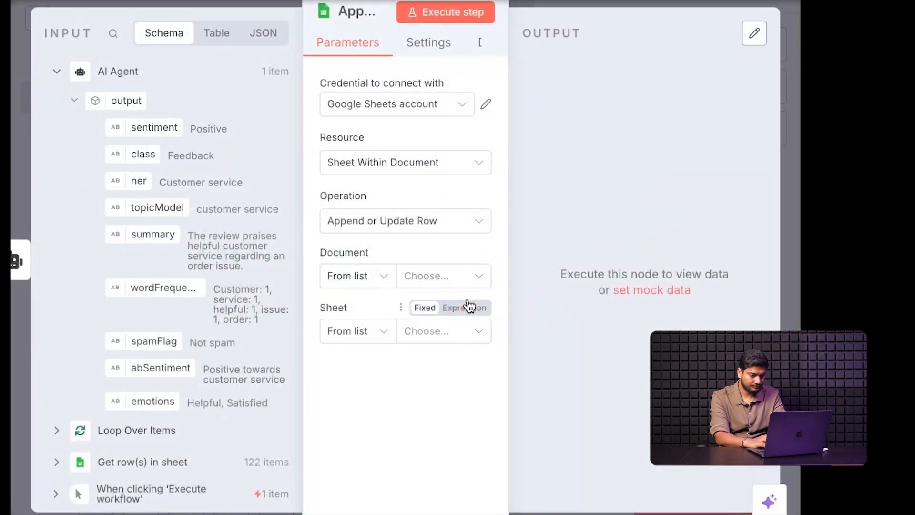
Step: Target the Text Analytics sheet of the Excel AI document and set Review as the column to match on
left_click(435, 285)
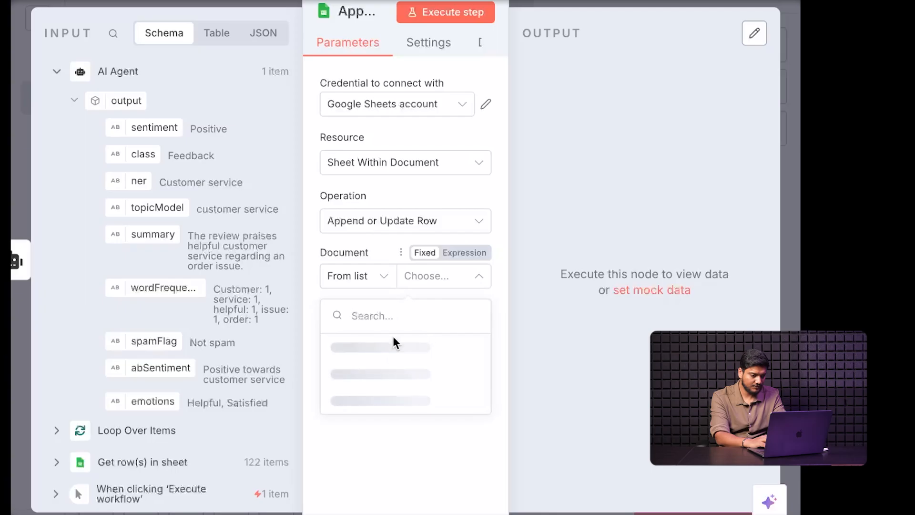
left_click(398, 348)
left_click(429, 334)
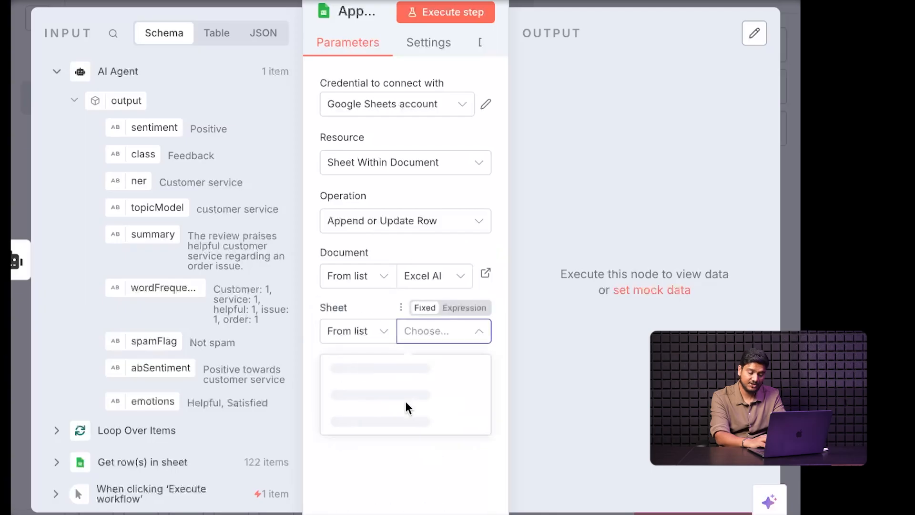
left_click(366, 368)
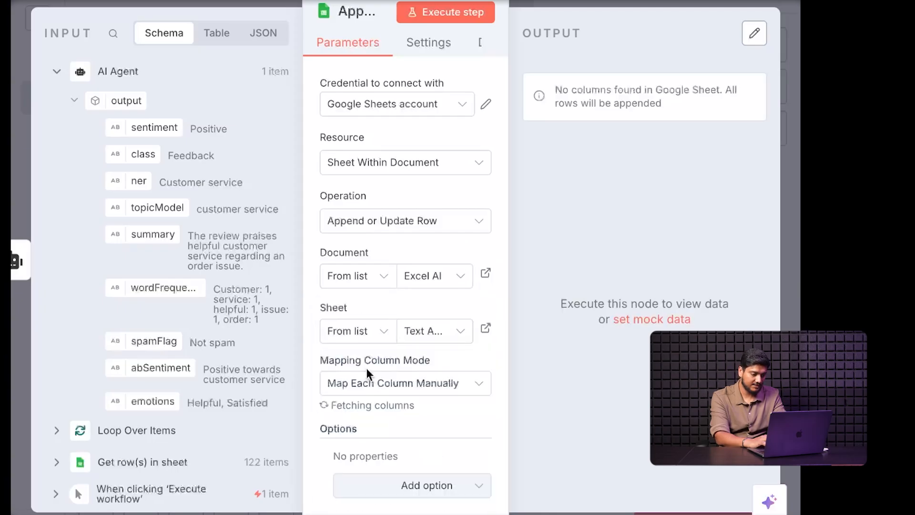
scroll(366, 367, "down", 3)
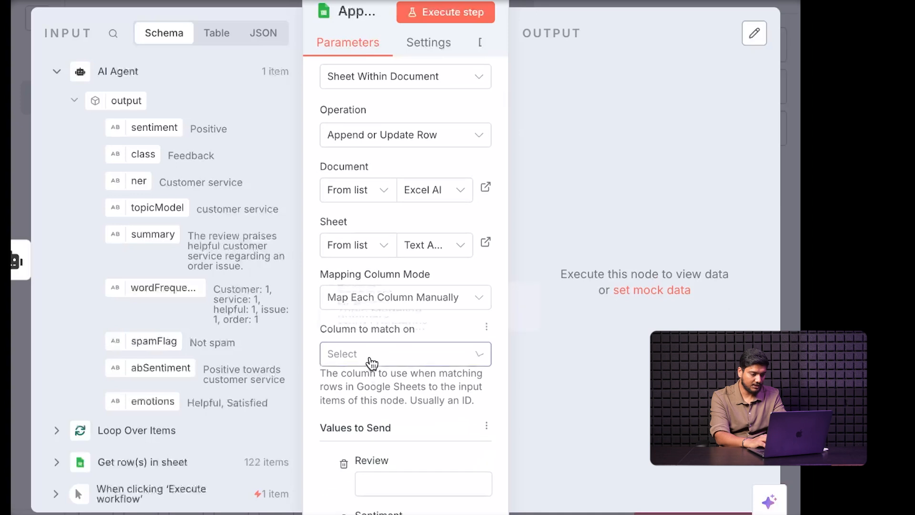
left_click(372, 363)
left_click(377, 121)
Step: Map the Review match value to the Review field from the Get row(s) in sheet node
scroll(388, 137, "down", 3)
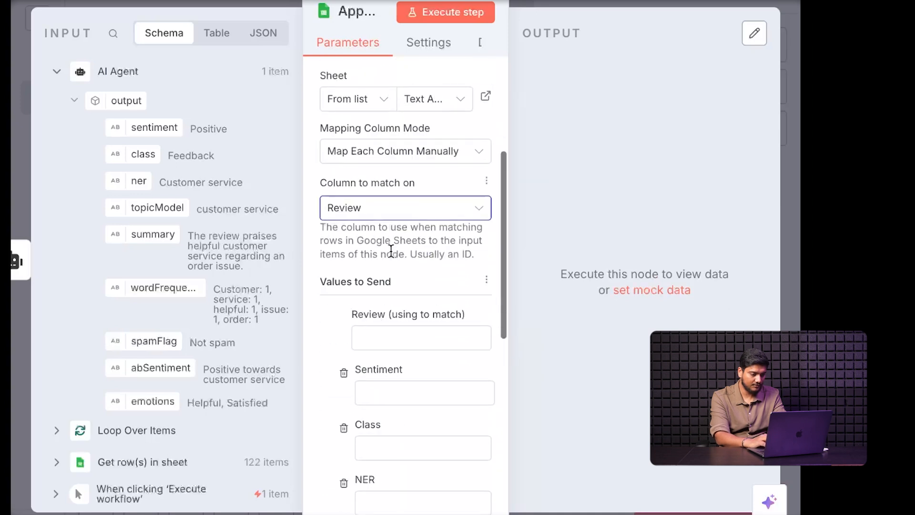
scroll(354, 268, "down", 2)
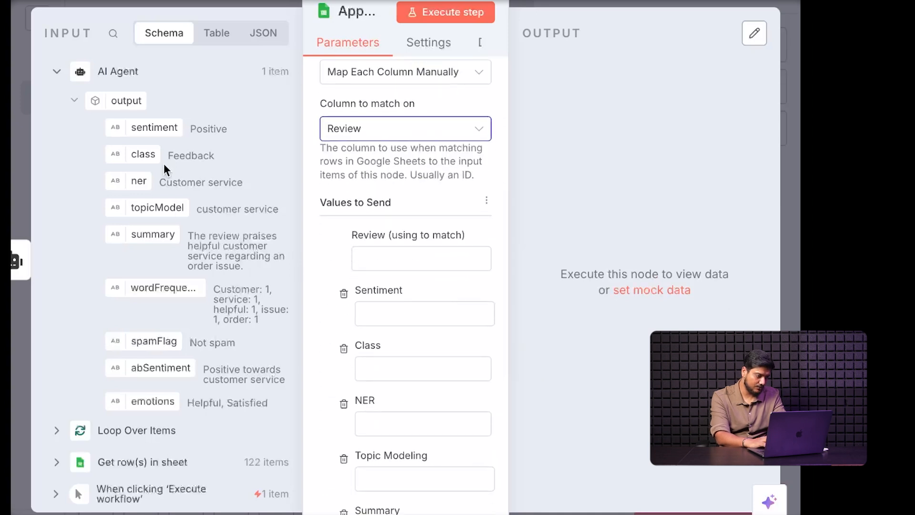
scroll(139, 348, "down", 2)
left_click(56, 385)
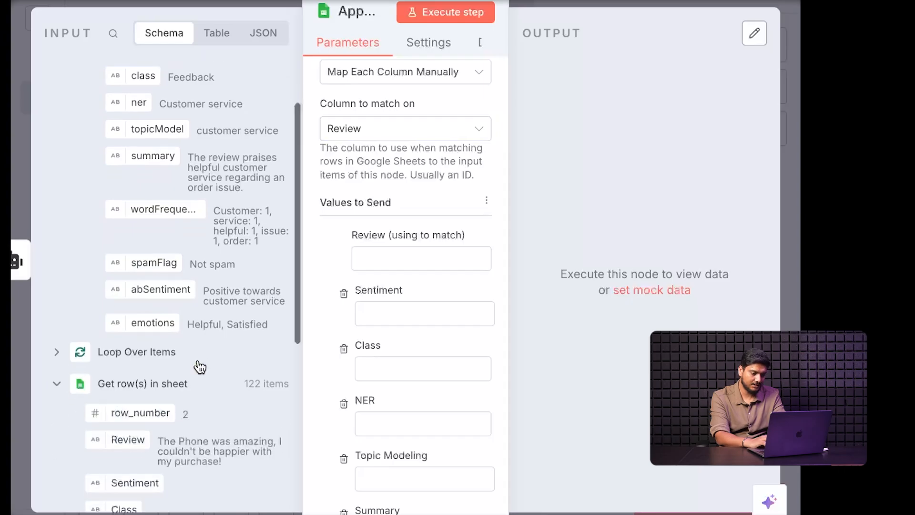
scroll(200, 367, "down", 3)
left_click_drag(125, 314, 415, 264)
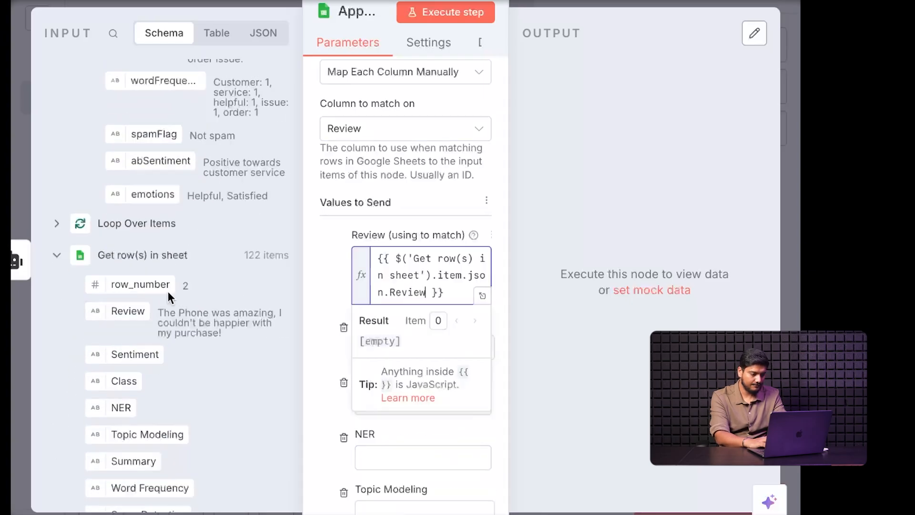
left_click(57, 255)
Step: Map the Sentiment, Class and NER columns to the AI Agent output fields sentiment, class and ner
scroll(59, 267, "up", 2)
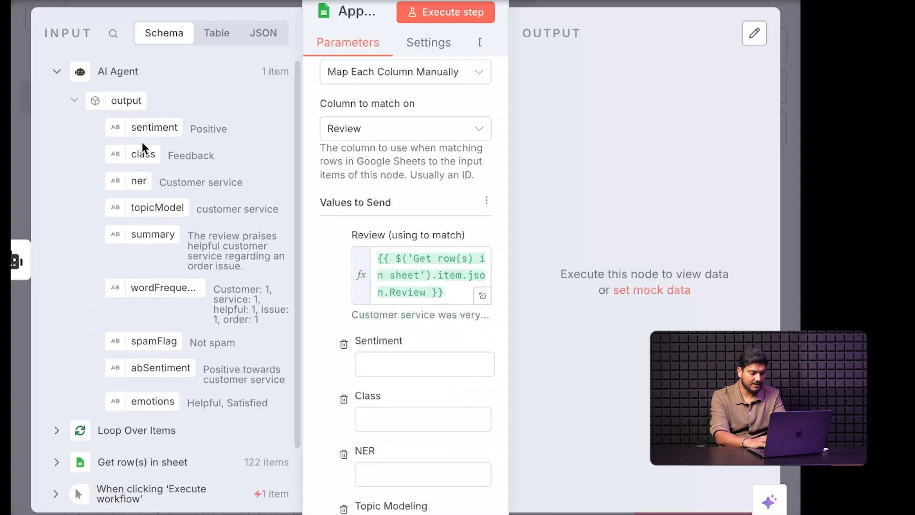
left_click_drag(143, 129, 384, 365)
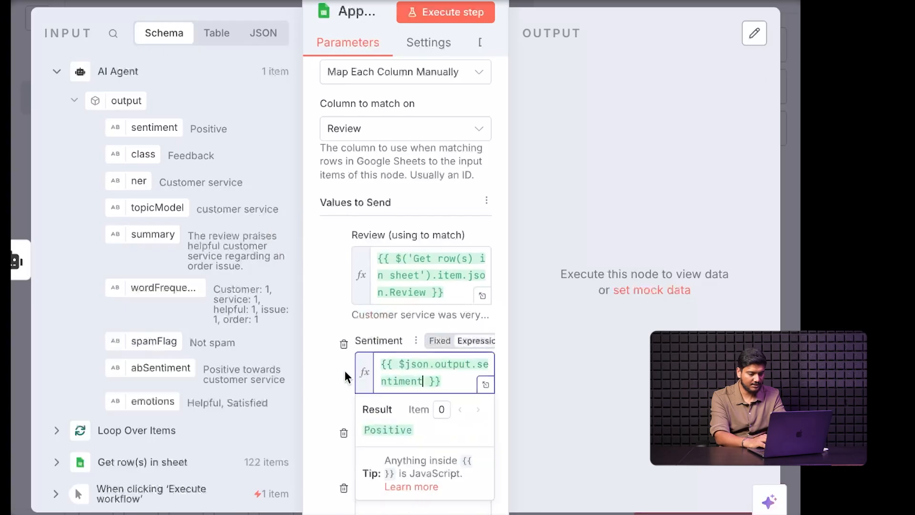
left_click(341, 371)
scroll(337, 370, "down", 5)
left_click_drag(142, 154, 380, 231)
left_click_drag(135, 186, 332, 325)
Step: Map the Topic Modeling, Summary and Word Frequency columns to the AI Agent's topicModel, summary and wordFrequency outputs
scroll(332, 325, "down", 3)
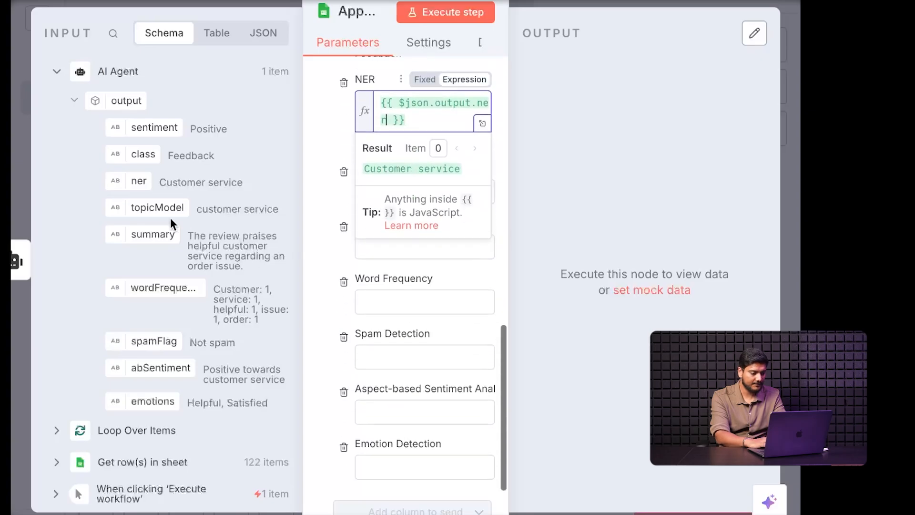
left_click_drag(145, 207, 396, 196)
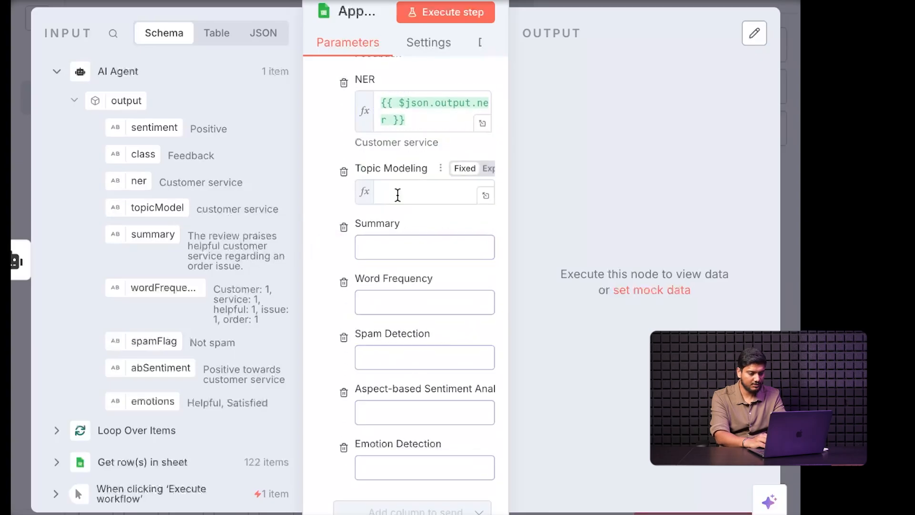
left_click_drag(152, 234, 390, 281)
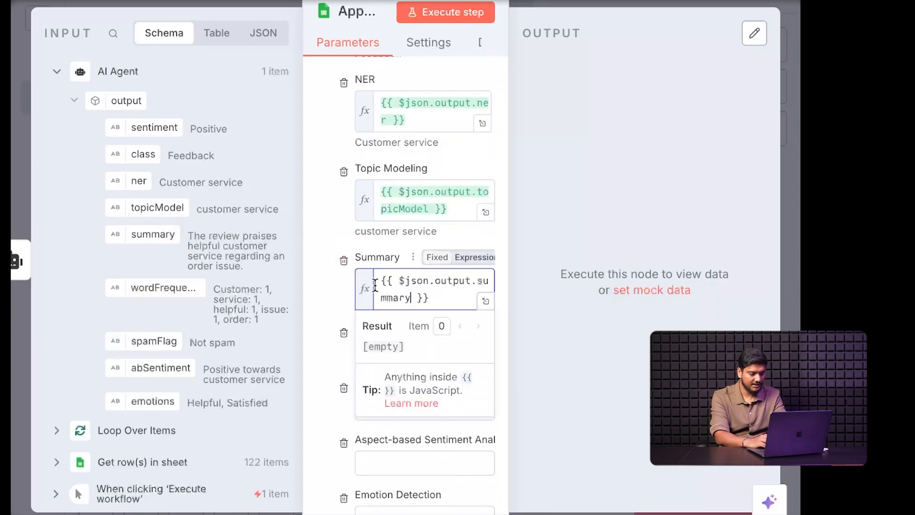
left_click_drag(143, 282, 394, 375)
Step: Map Spam Detection, Aspect-based Sentiment Analysis and Emotion Detection to the AI Agent's spamFlag, abSentiment and emotions outputs
scroll(174, 284, "down", 2)
left_click_drag(158, 272, 374, 460)
scroll(324, 399, "down", 3)
scroll(324, 398, "down", 2)
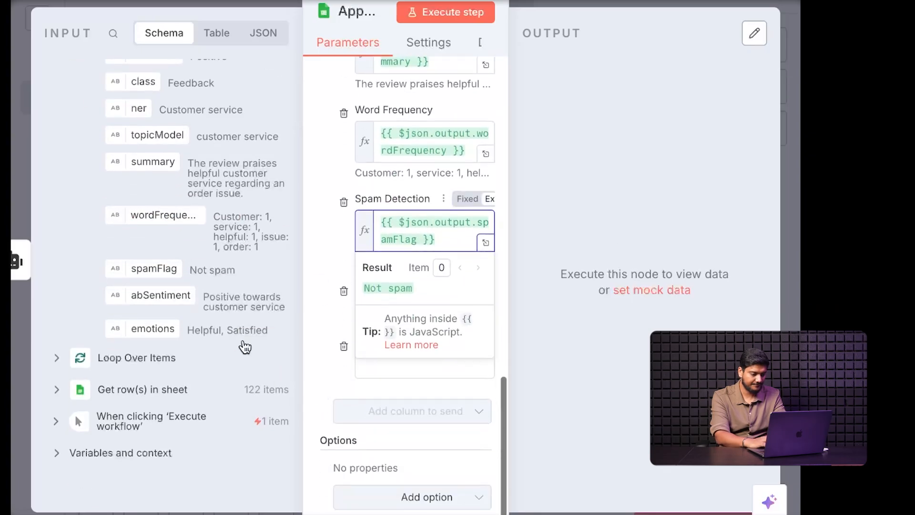
left_click_drag(157, 296, 394, 318)
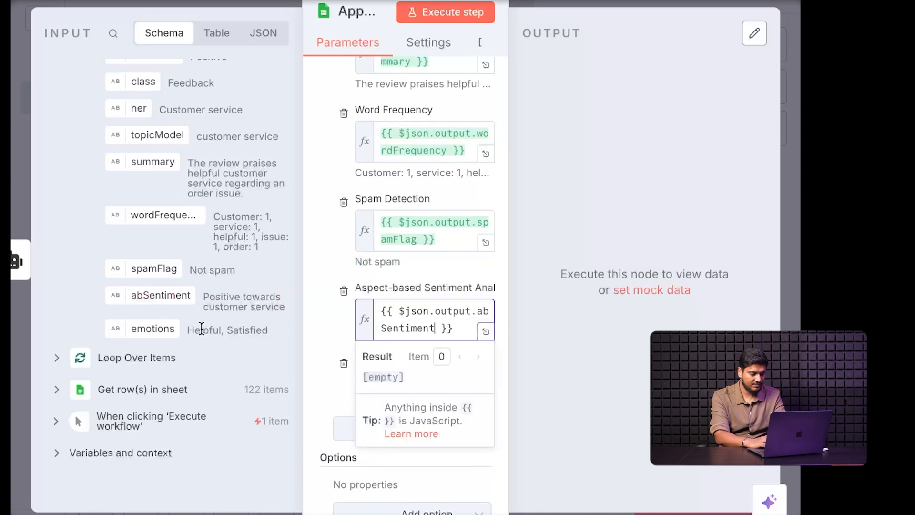
left_click_drag(152, 329, 378, 395)
left_click(322, 345)
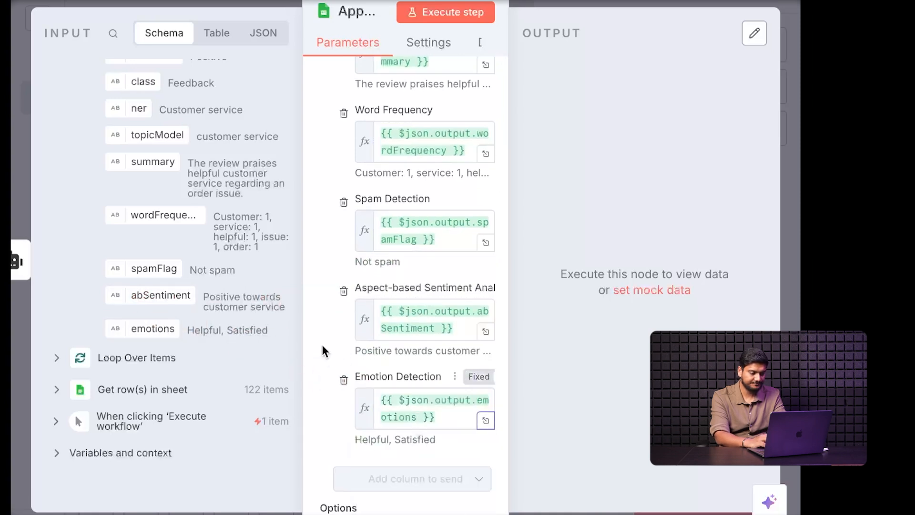
Step: Close the node settings and connect the Append or update row in sheet output back to Loop Over Items
scroll(322, 251, "up", 20)
left_click(56, 1)
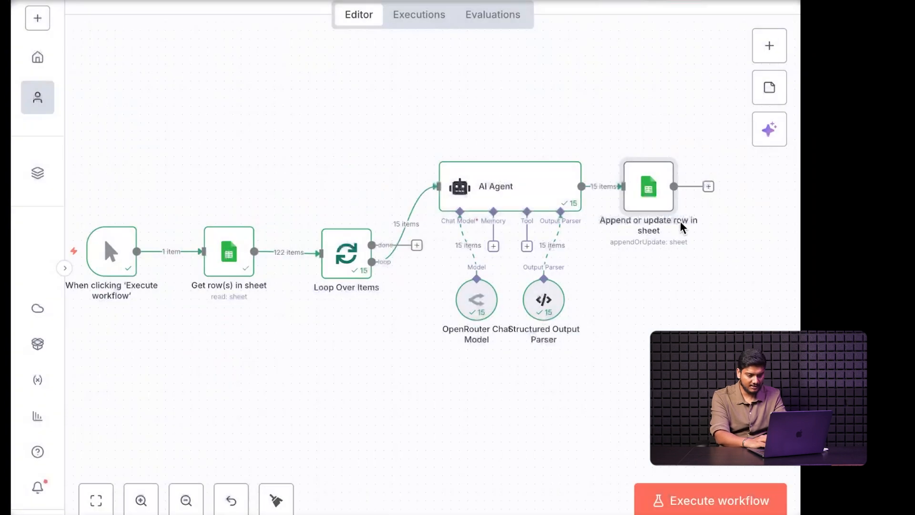
left_click_drag(709, 188, 321, 266)
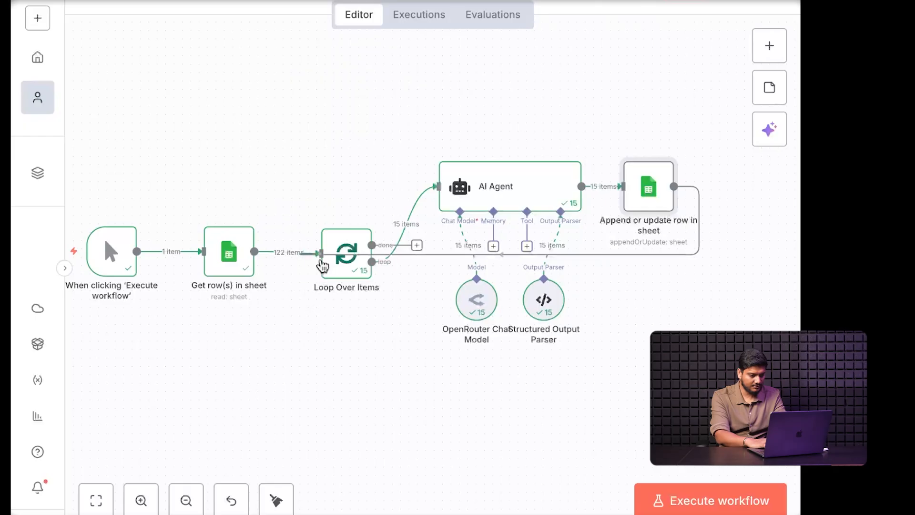
Step: In Google Sheets, clear the earlier analysis results in C2:J16, and execute the workflow in n8n
left_click(264, 510)
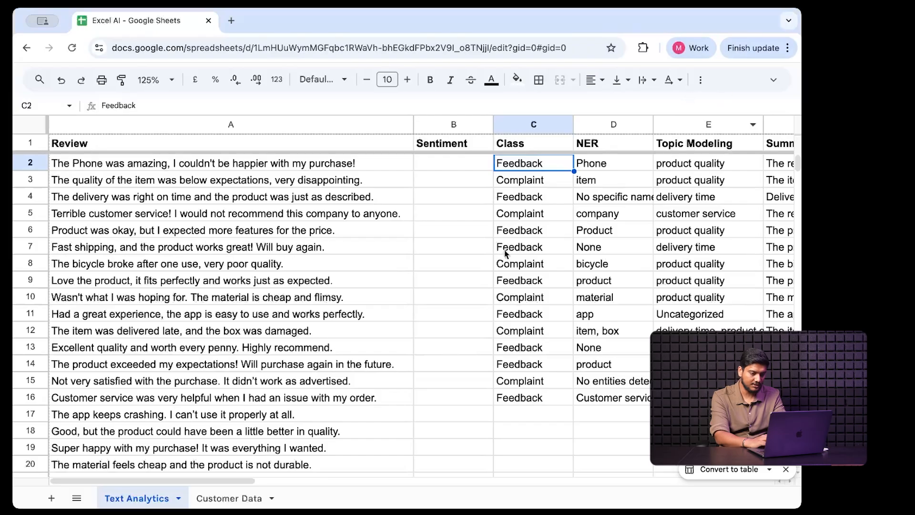
key("ctrl+shift+Right")
key("ctrl+shift+Down")
key("Delete")
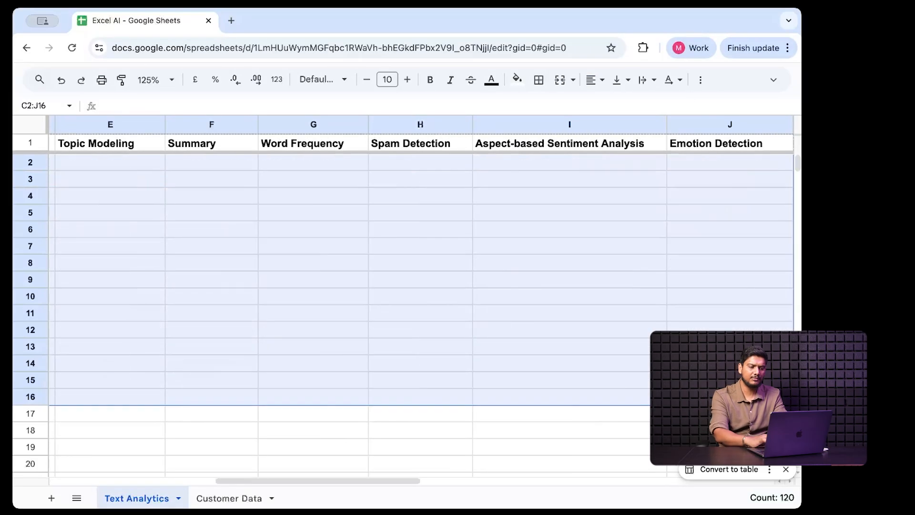
scroll(542, 258, "left", 10)
left_click(455, 162)
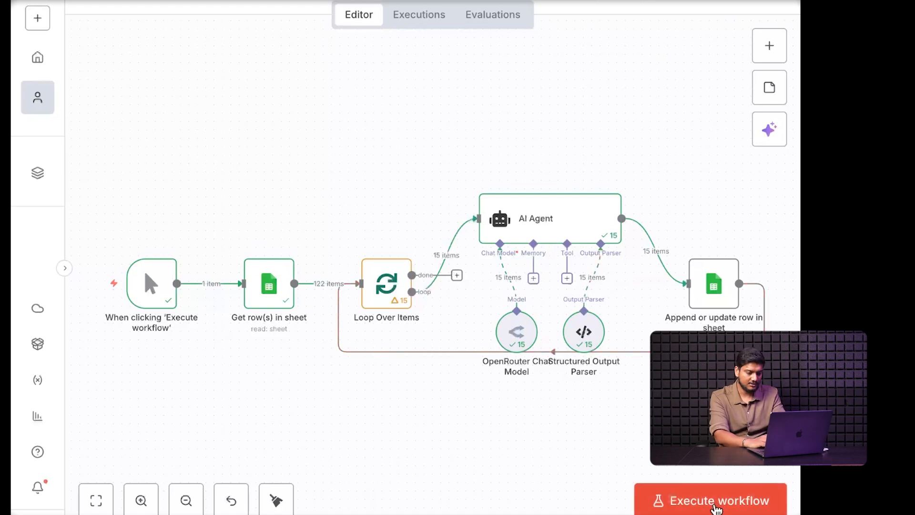
left_click(717, 504)
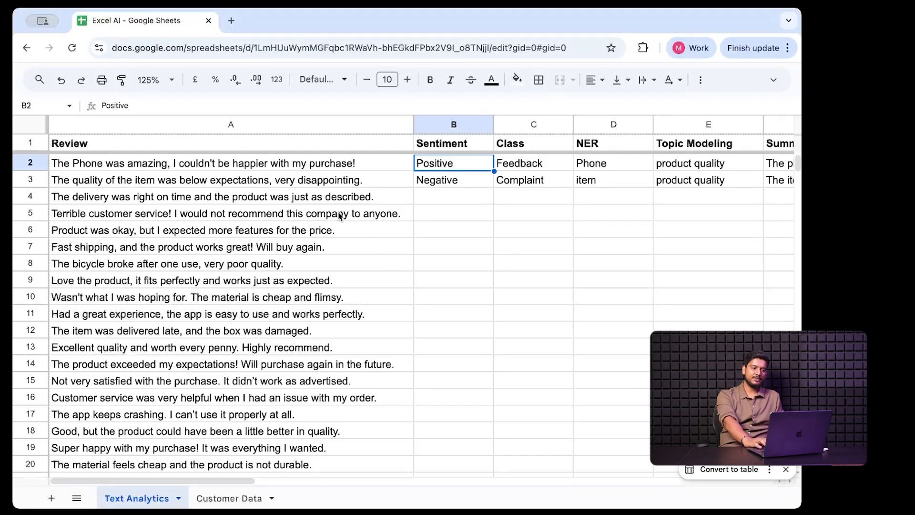
Step: In Google Sheets, examine the results being written for each review, including the first review's Summary and Word Frequency
left_click(241, 167)
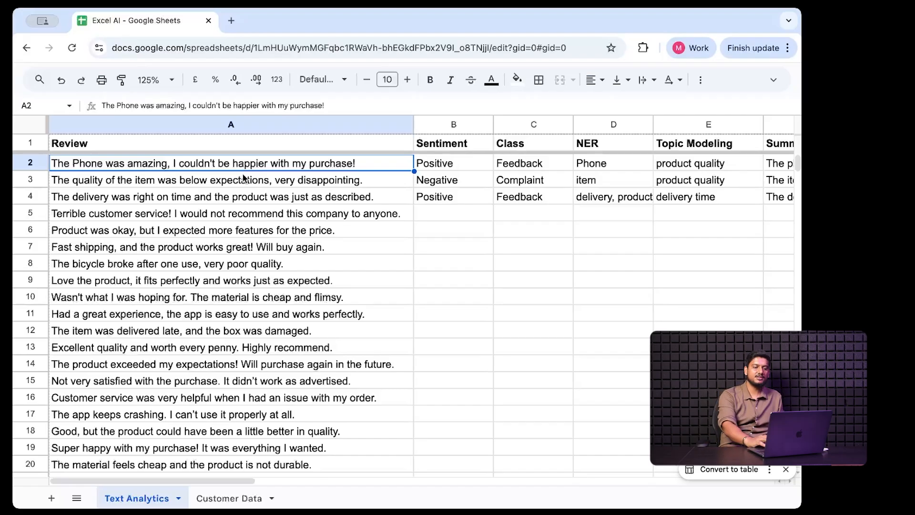
scroll(314, 266, "right", 5)
scroll(313, 263, "right", 3)
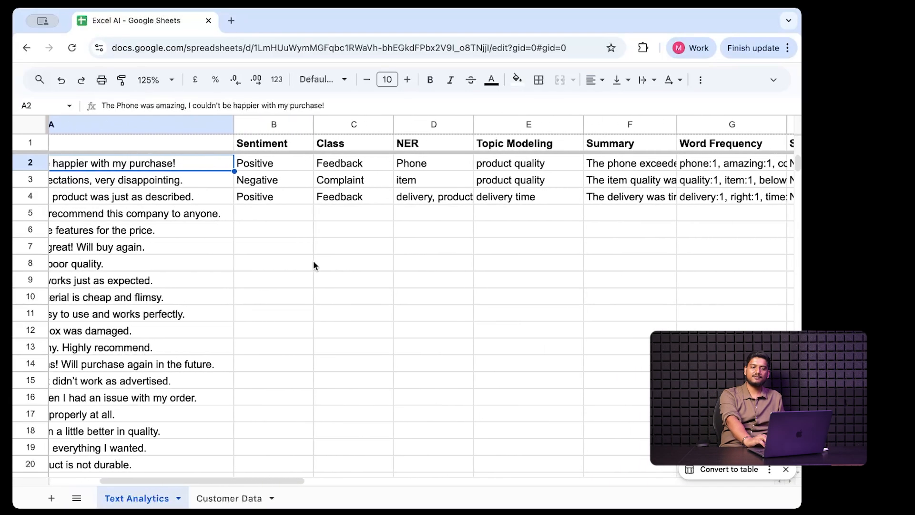
scroll(314, 263, "right", 2)
scroll(315, 265, "right", 1)
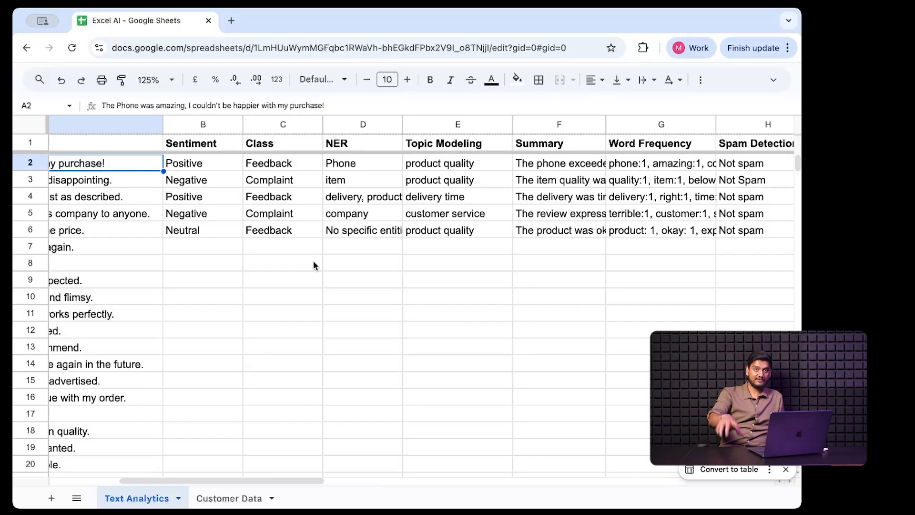
scroll(314, 265, "right", 4)
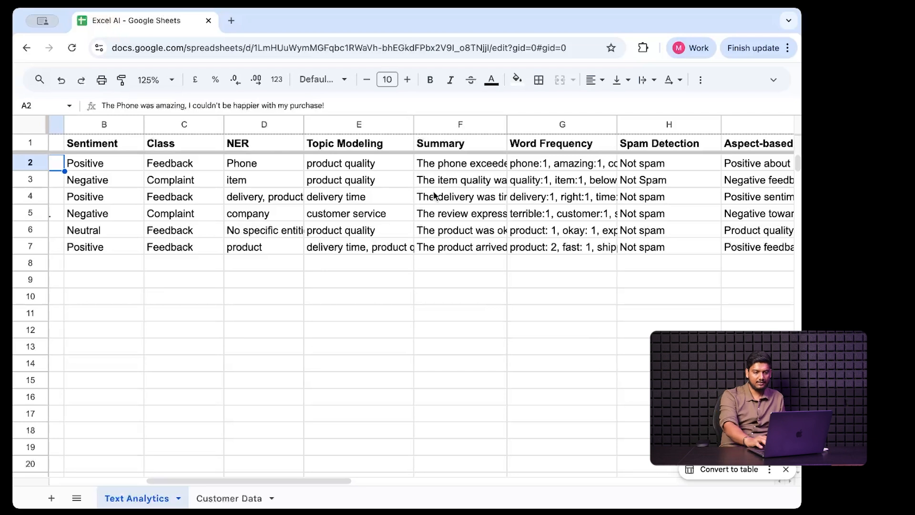
left_click(461, 164)
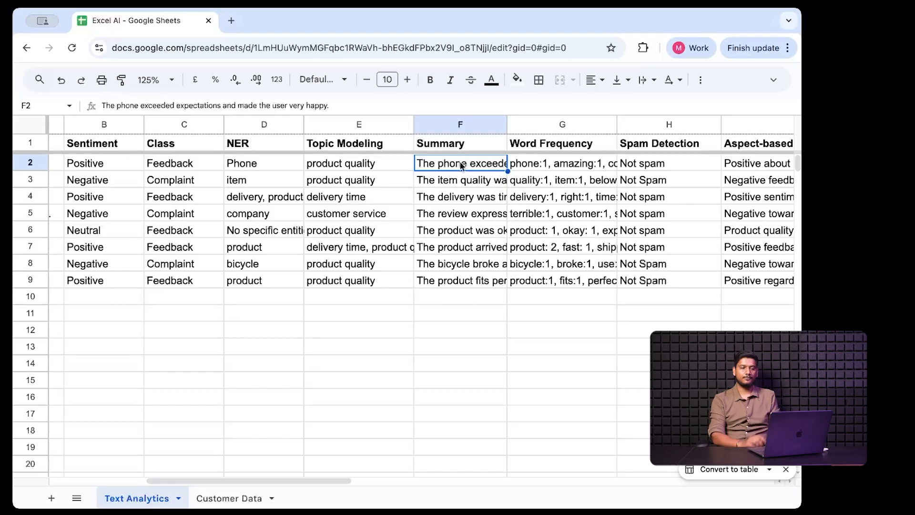
scroll(460, 166, "right", 3)
left_click(455, 179)
left_click(467, 166)
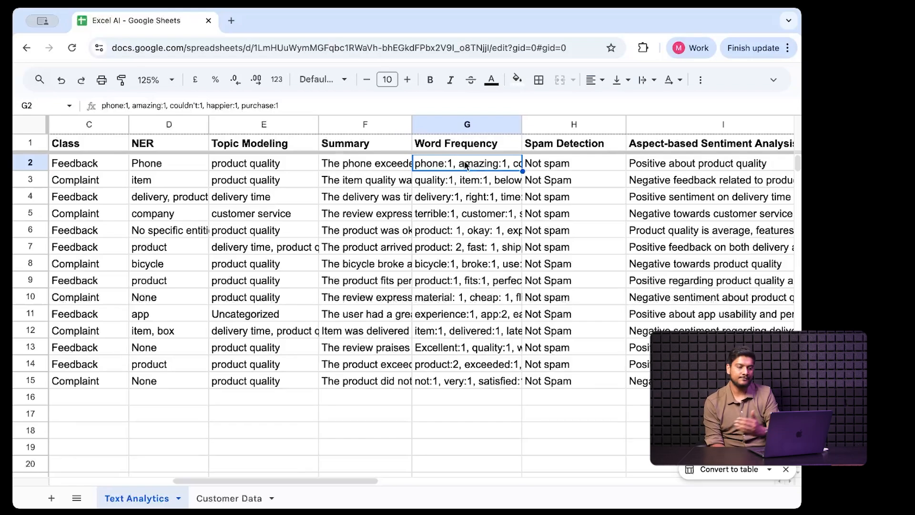
Step: Examine the first review's Spam Detection and Aspect-based Sentiment Analysis results, and return to its Sentiment cell
left_click(541, 170)
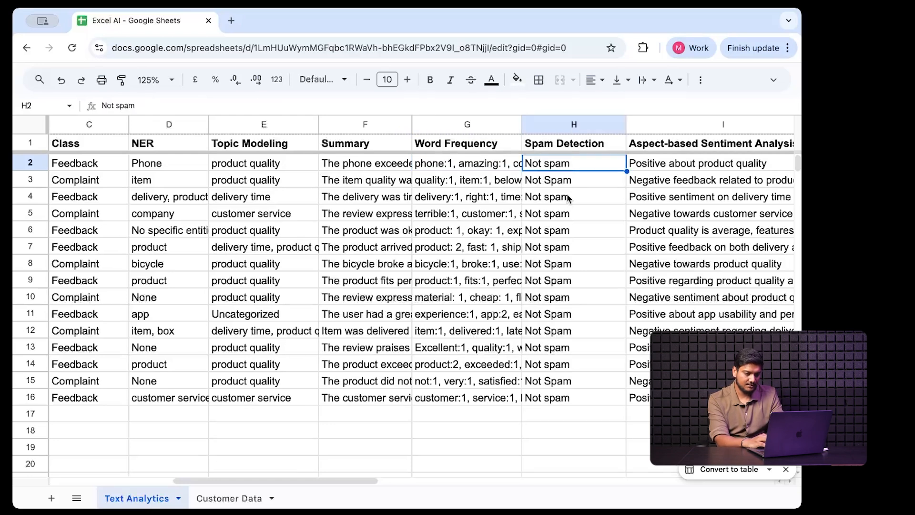
scroll(567, 199, "right", 2)
scroll(568, 199, "right", 1)
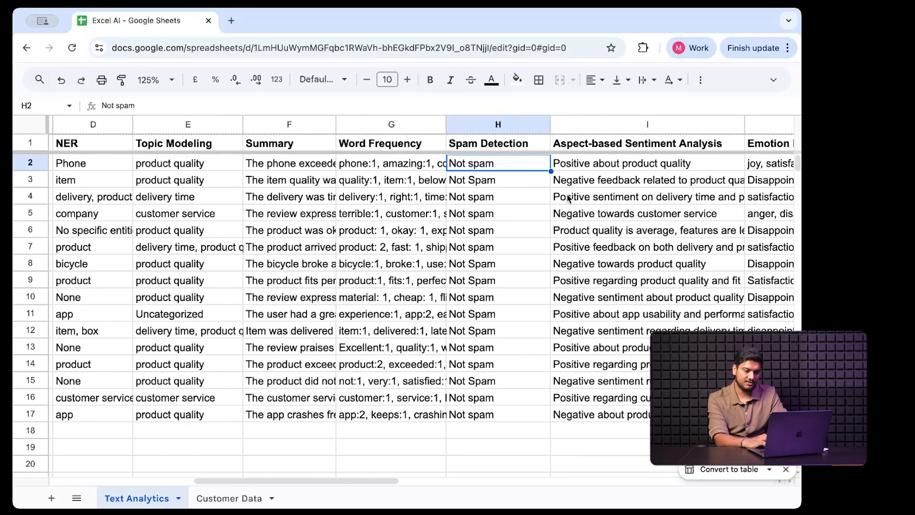
scroll(548, 181, "right", 3)
left_click(542, 167)
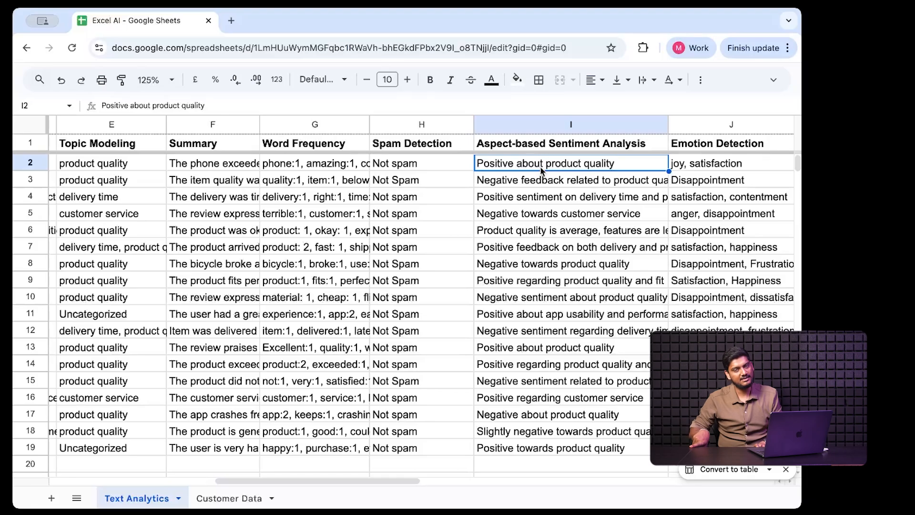
scroll(541, 170, "left", 5)
left_click(452, 166)
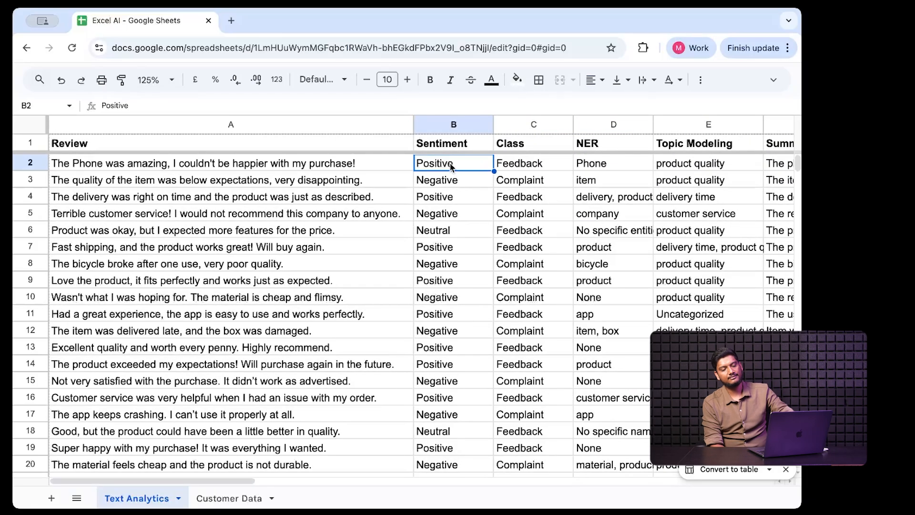
Step: Examine the first review's Aspect-based Sentiment Analysis and Emotion Detection results, and compare them with the Sentiment to Summary columns
scroll(451, 165, "right", 5)
scroll(450, 165, "right", 1)
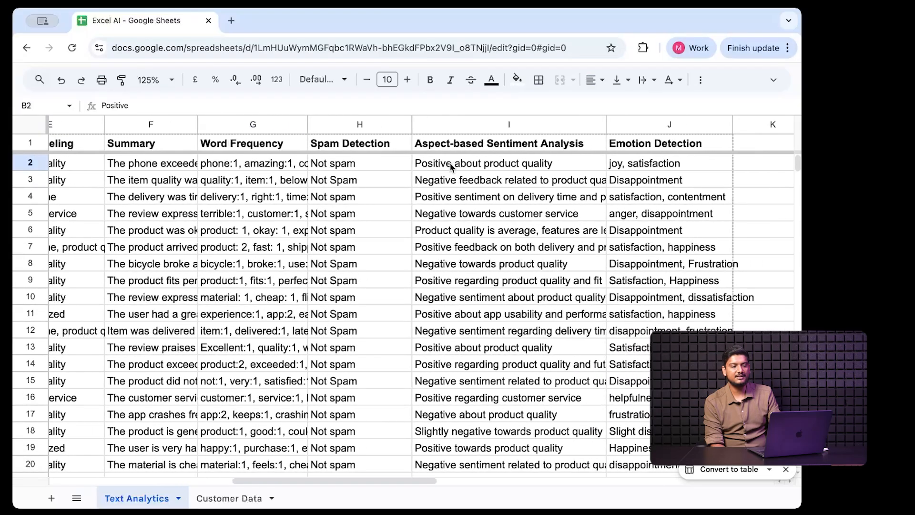
left_click(450, 165)
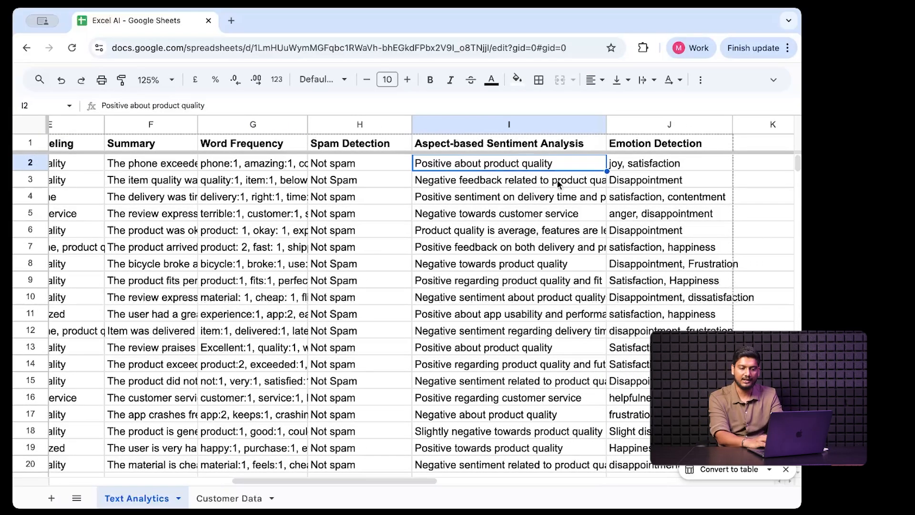
left_click(628, 172)
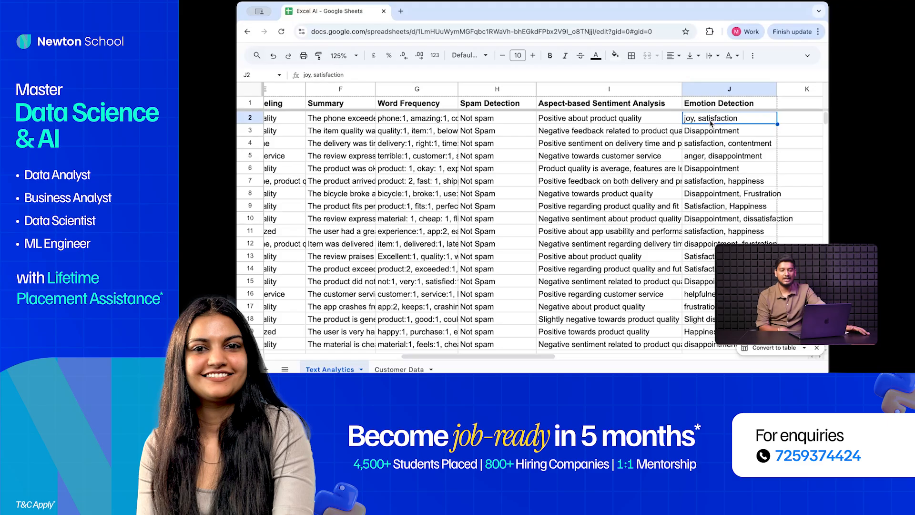
scroll(641, 233, "left", 10)
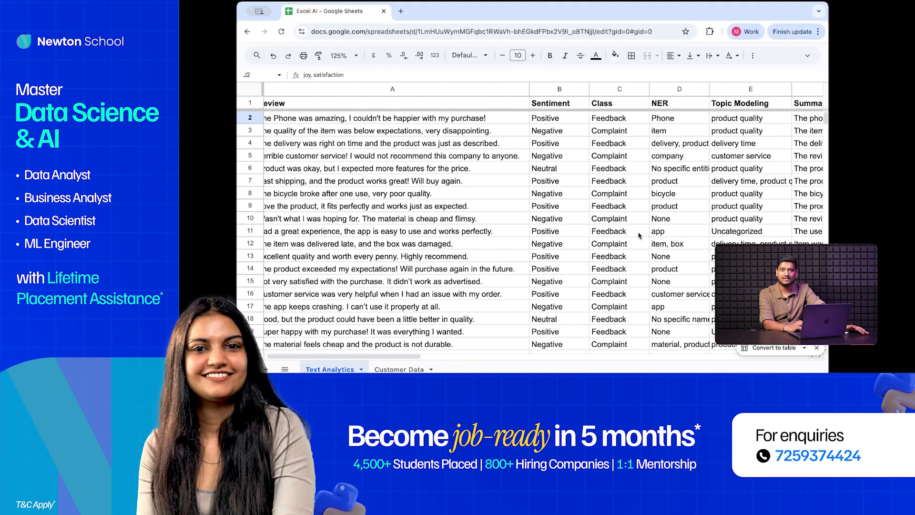
scroll(639, 233, "right", 2)
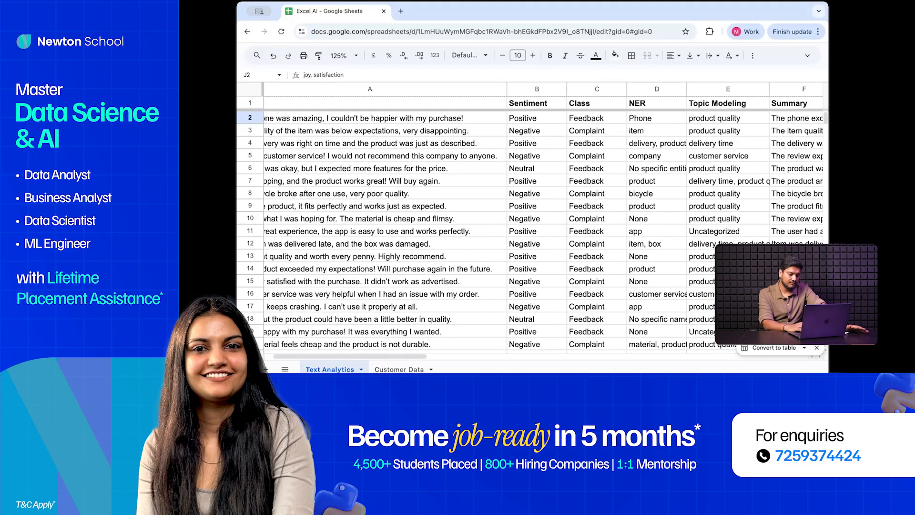
Step: Examine how far down the review list the results have been written, across all columns from Sentiment to Emotion Detection
key("super+Tab")
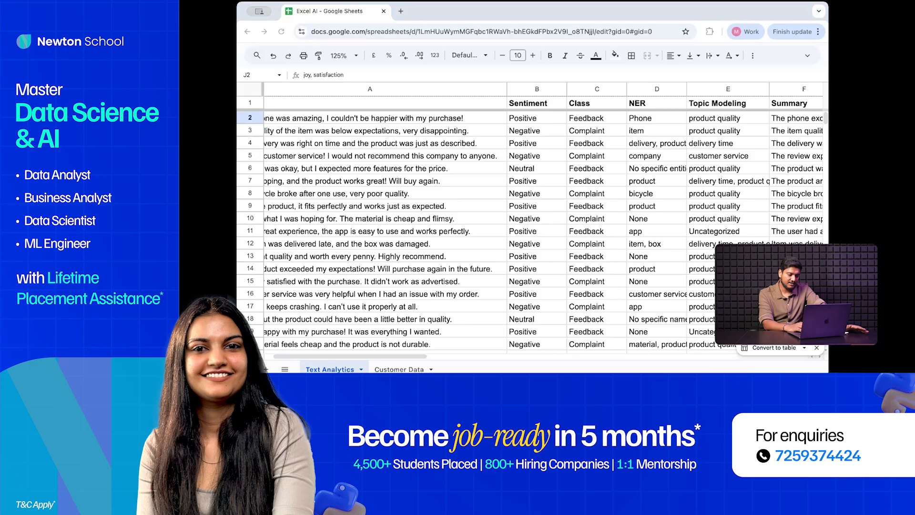
scroll(556, 283, "down", 10)
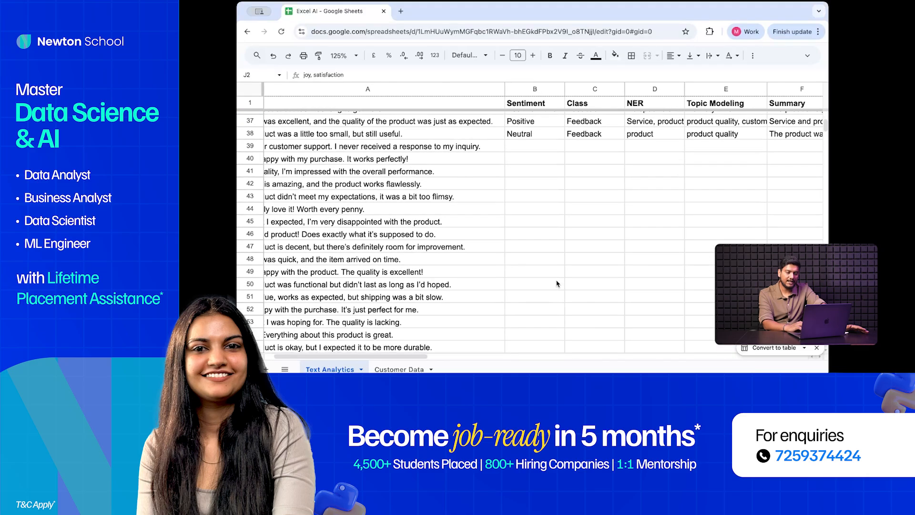
scroll(557, 284, "right", 8)
scroll(556, 284, "up", 7)
scroll(557, 284, "down", 9)
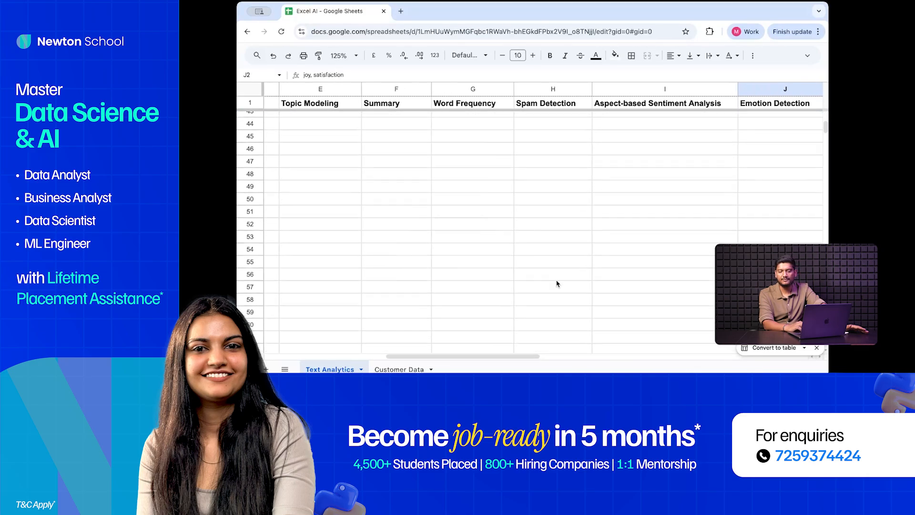
scroll(557, 283, "down", 1)
scroll(557, 283, "left", 1)
scroll(557, 284, "up", 15)
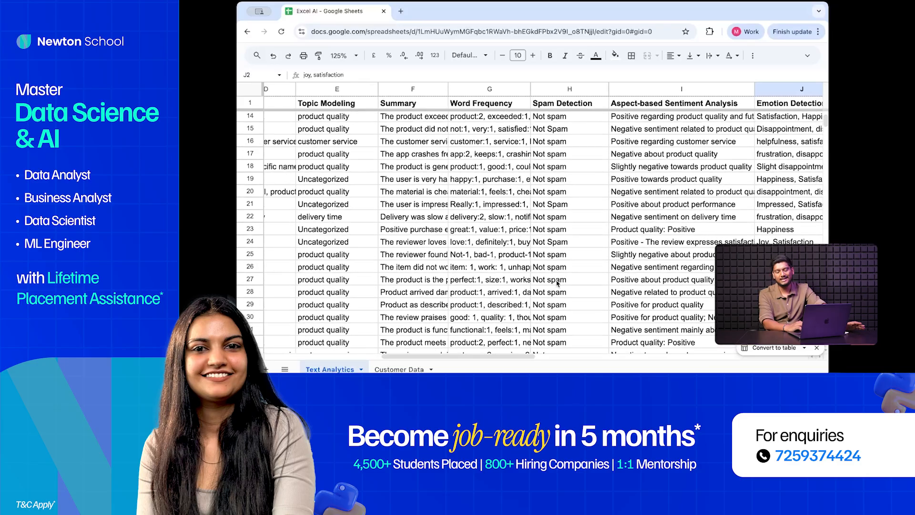
scroll(557, 283, "left", 5)
scroll(557, 284, "left", 2)
scroll(557, 283, "right", 2)
scroll(557, 283, "left", 2)
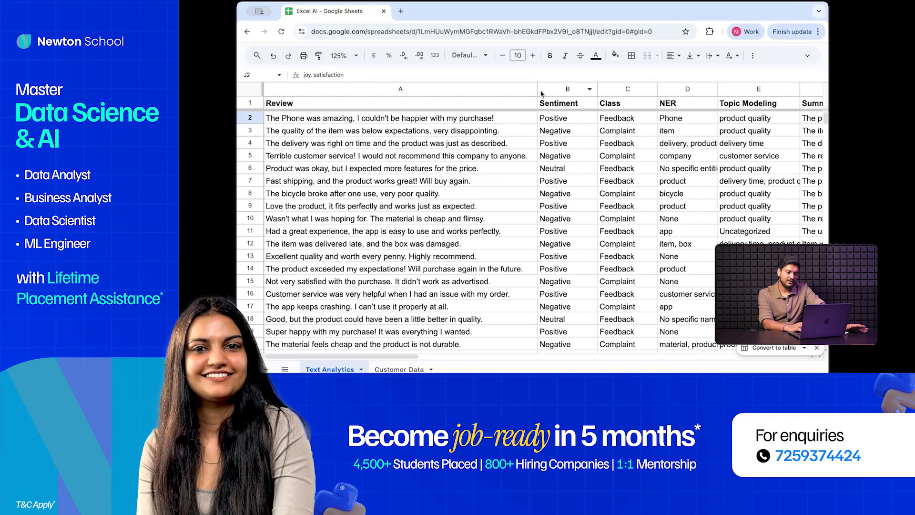
Step: Narrow the Review column by about 30 percent so the Summary column fits in view, and look over the results further down
left_click_drag(537, 89, 456, 89)
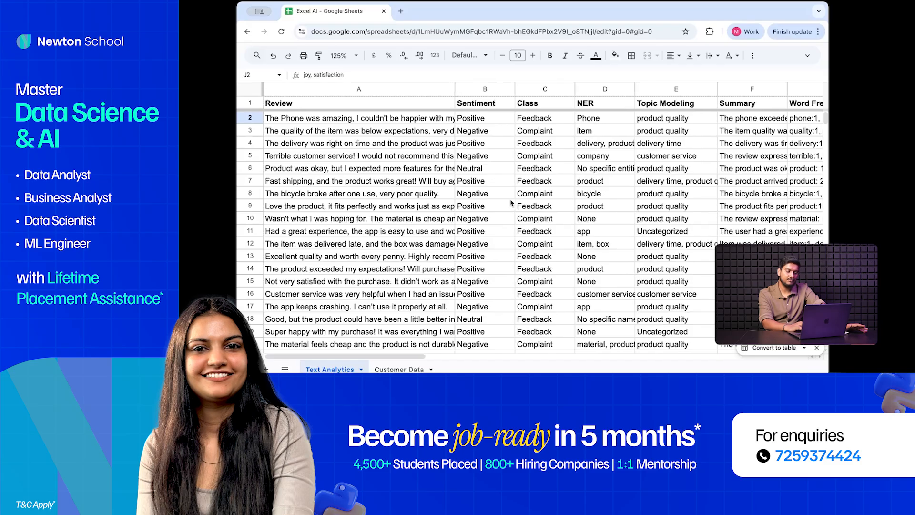
scroll(511, 204, "right", 1)
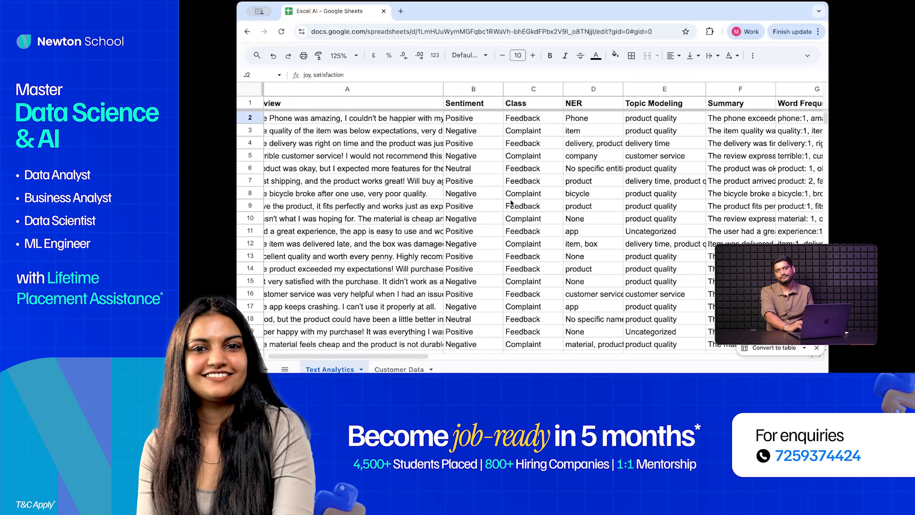
scroll(460, 223, "left", 1)
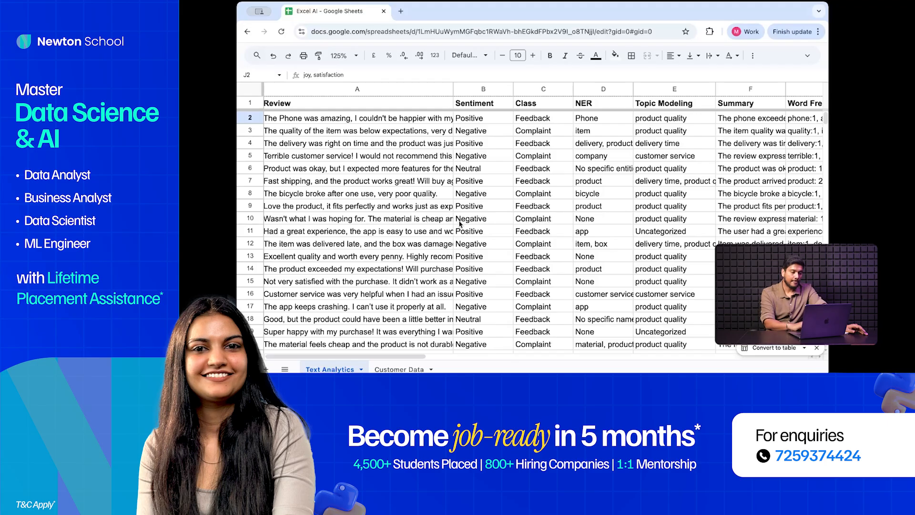
scroll(523, 268, "down", 5)
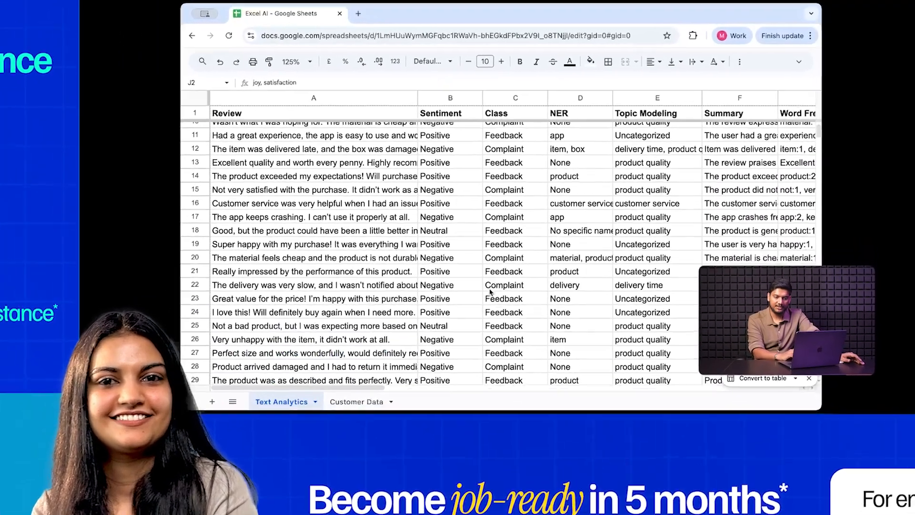